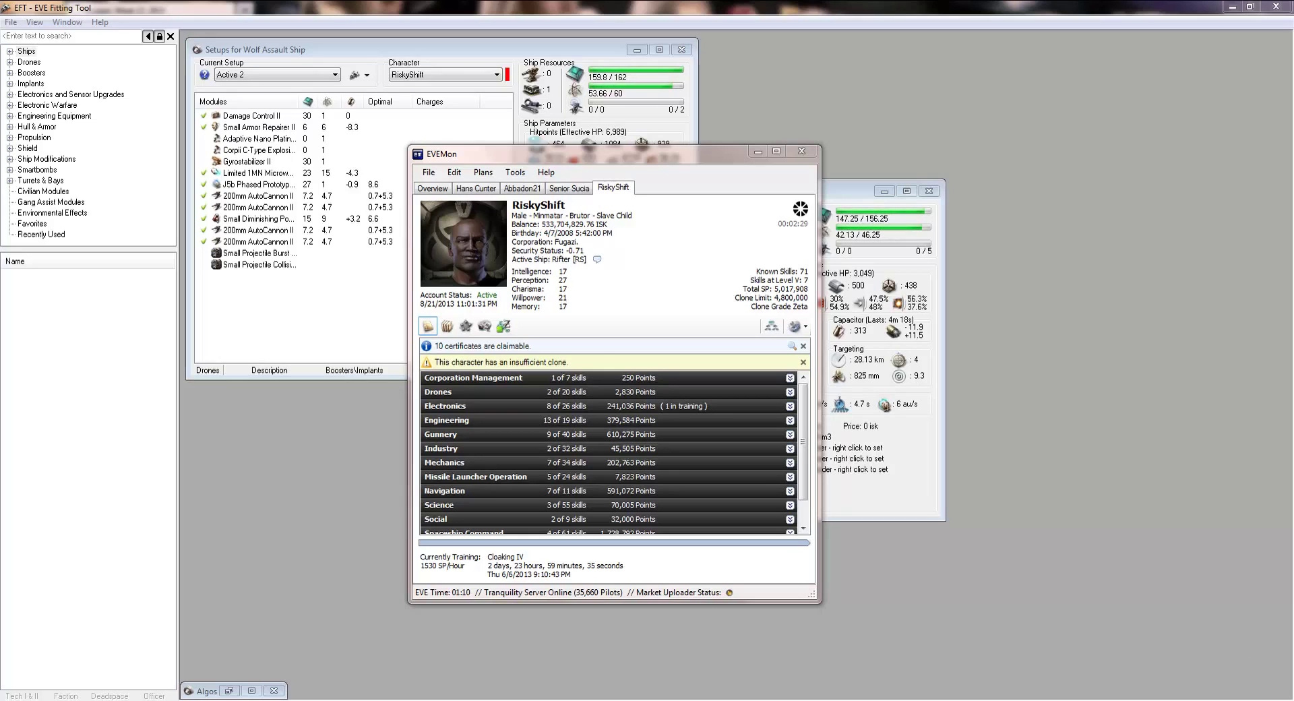
pyautogui.click(1146, 569)
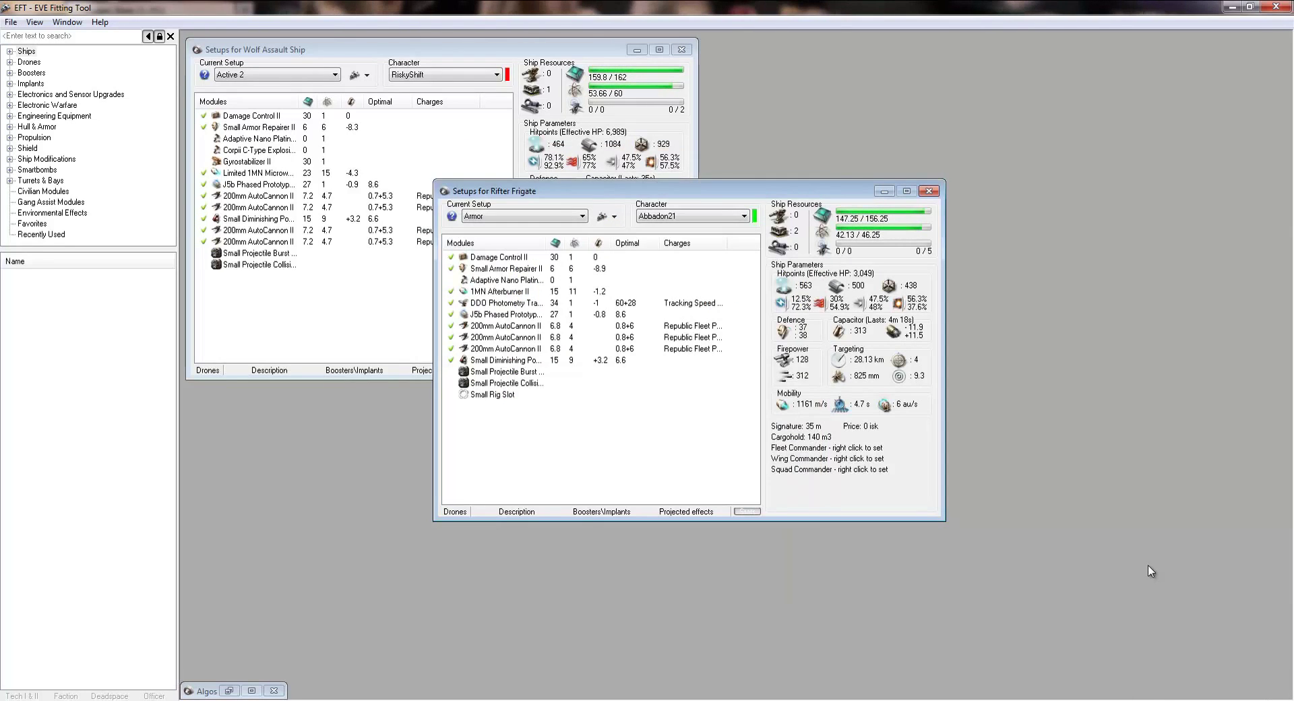
pyautogui.hotkey('alt', 'Tab')
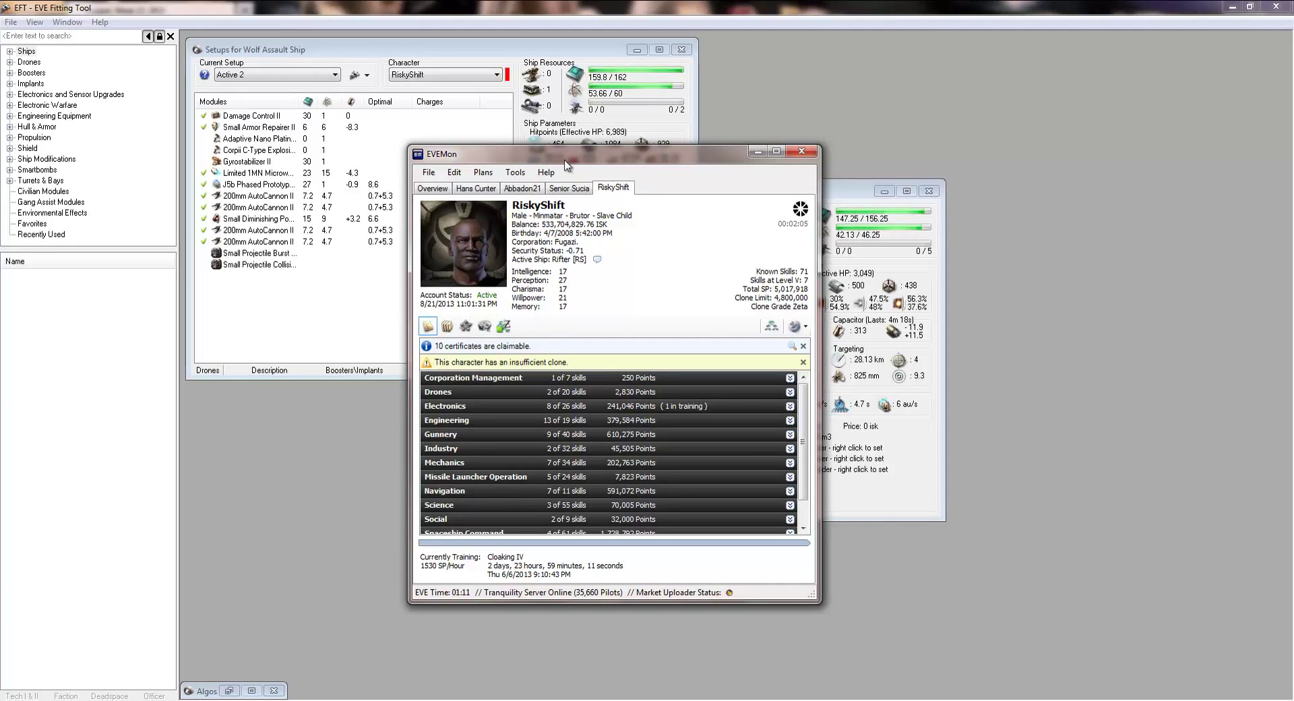
pyautogui.click(514, 172)
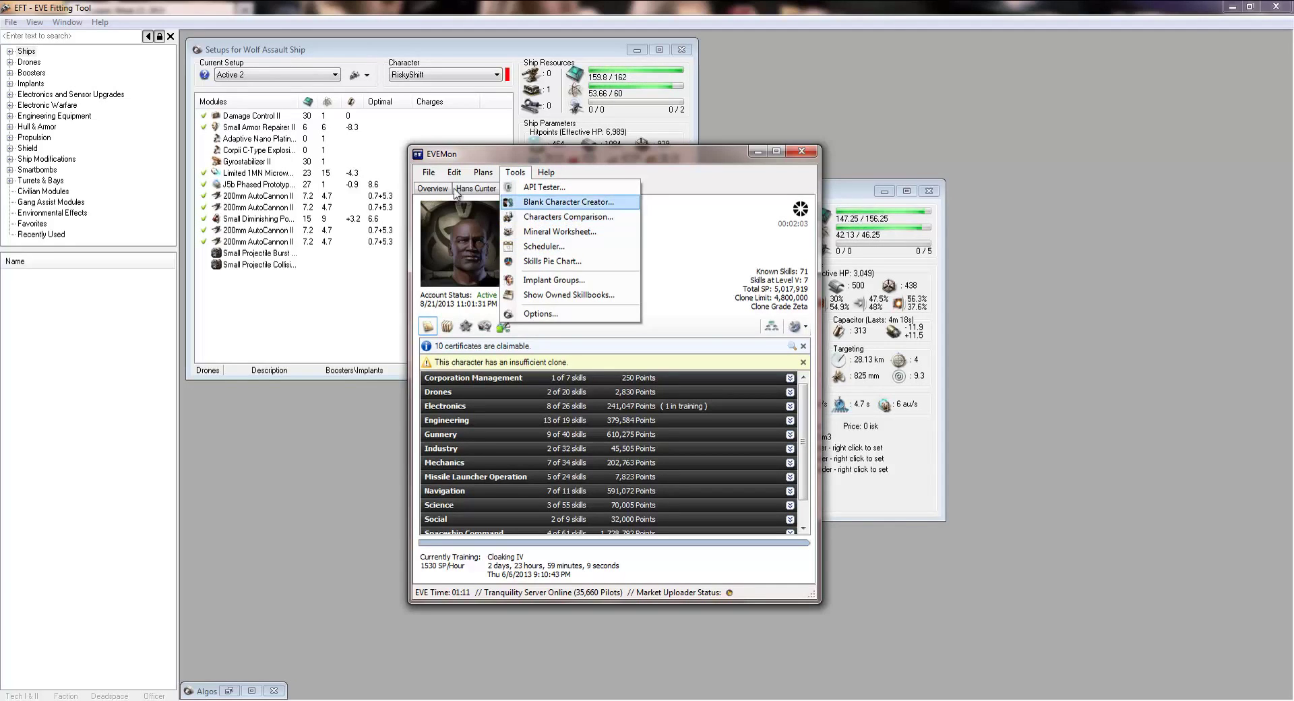
pyautogui.click(467, 164)
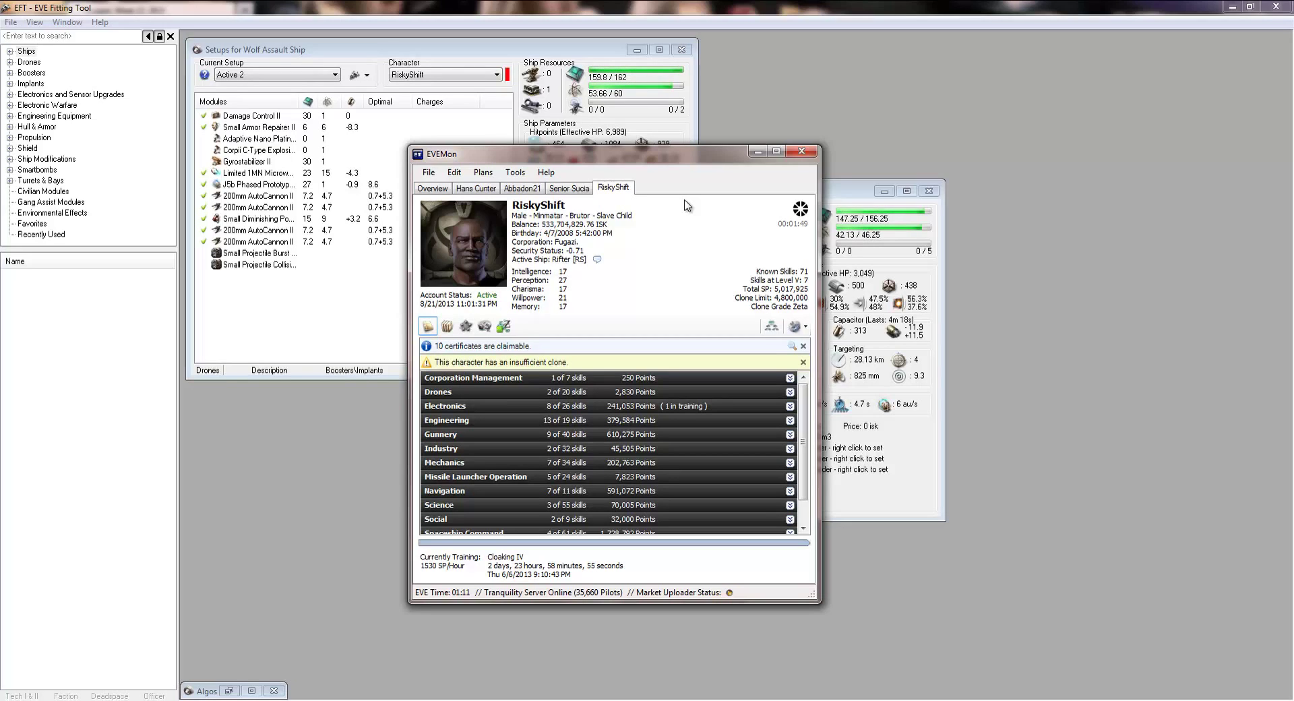
# - Create a new skill plan named Rifter for the character shown in EVEMon
pyautogui.click(489, 177)
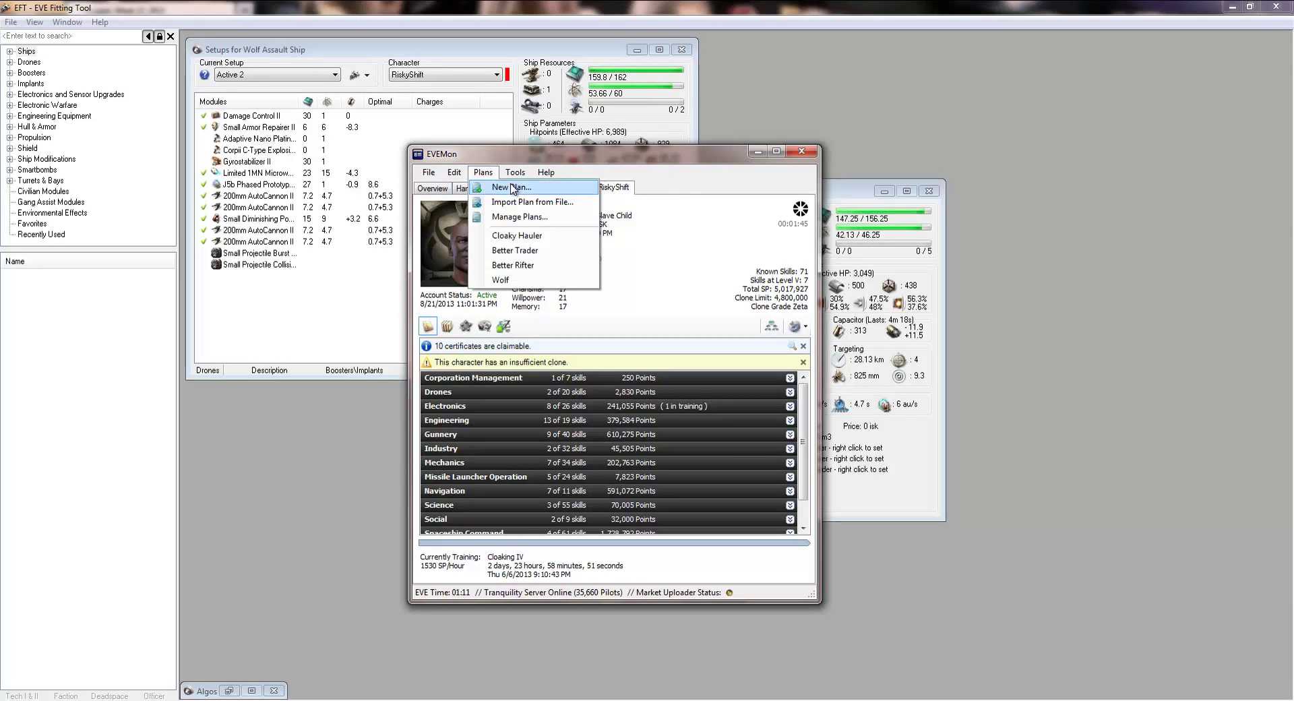
pyautogui.click(506, 191)
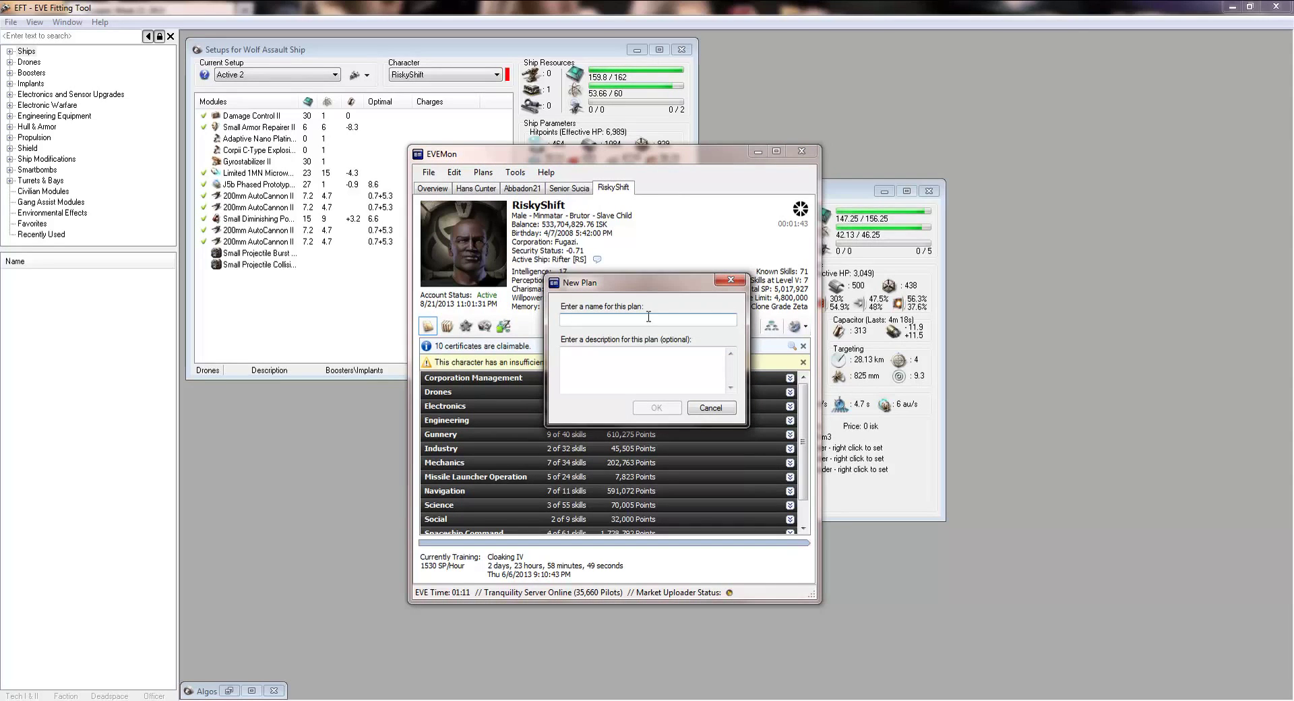
pyautogui.write('Rifter')
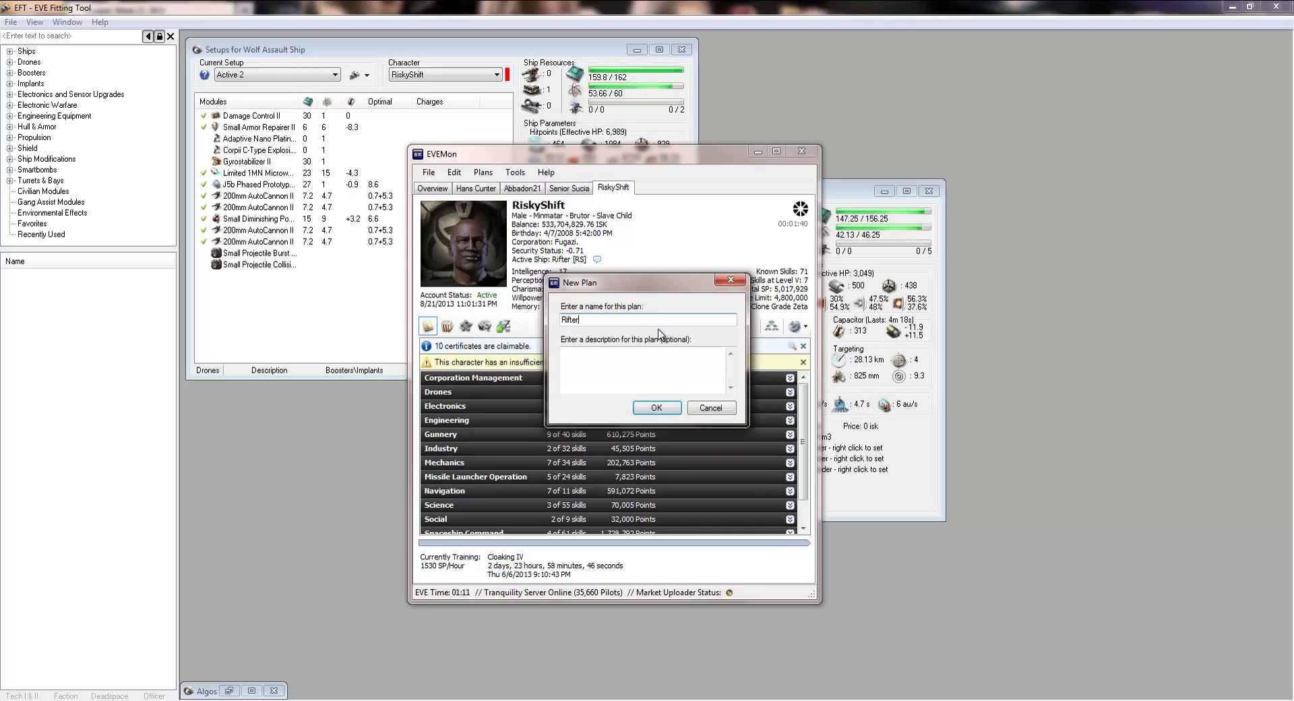
pyautogui.click(658, 407)
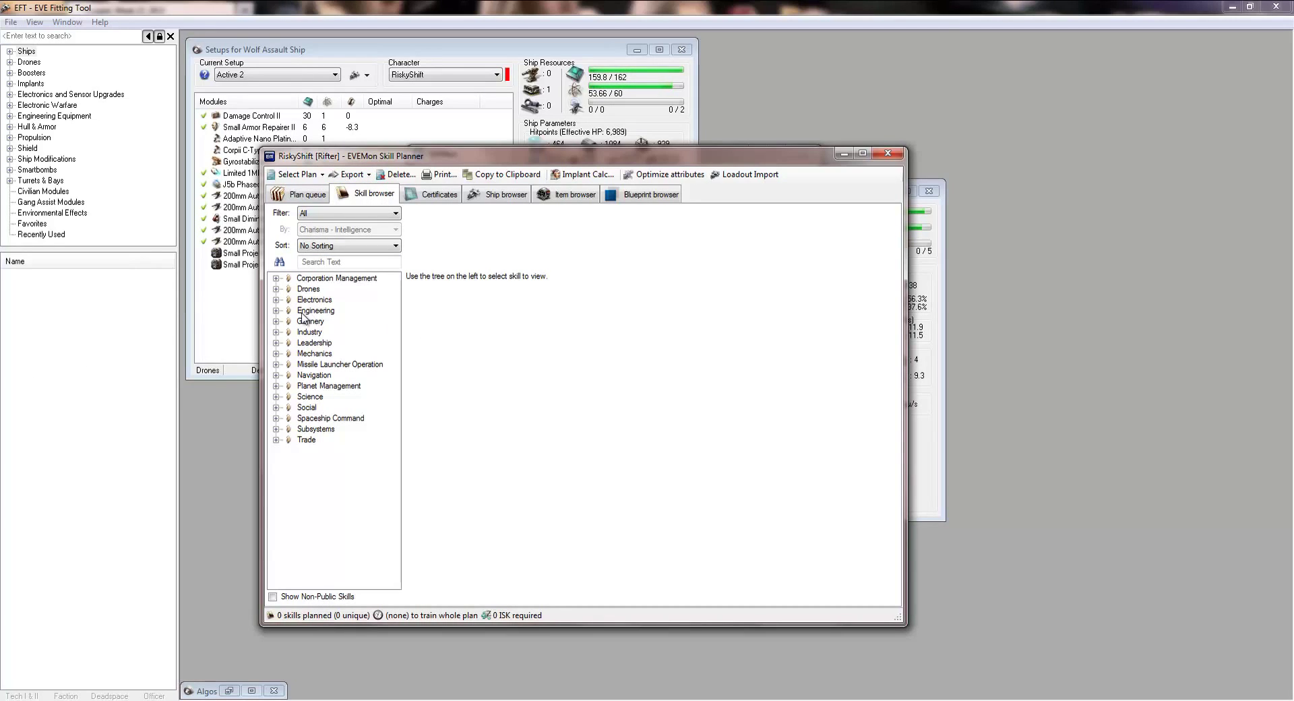
# - Look up the prerequisites and training times of Diplomatic Relations and Anchoring in the Corporation Management skills
pyautogui.click(275, 278)
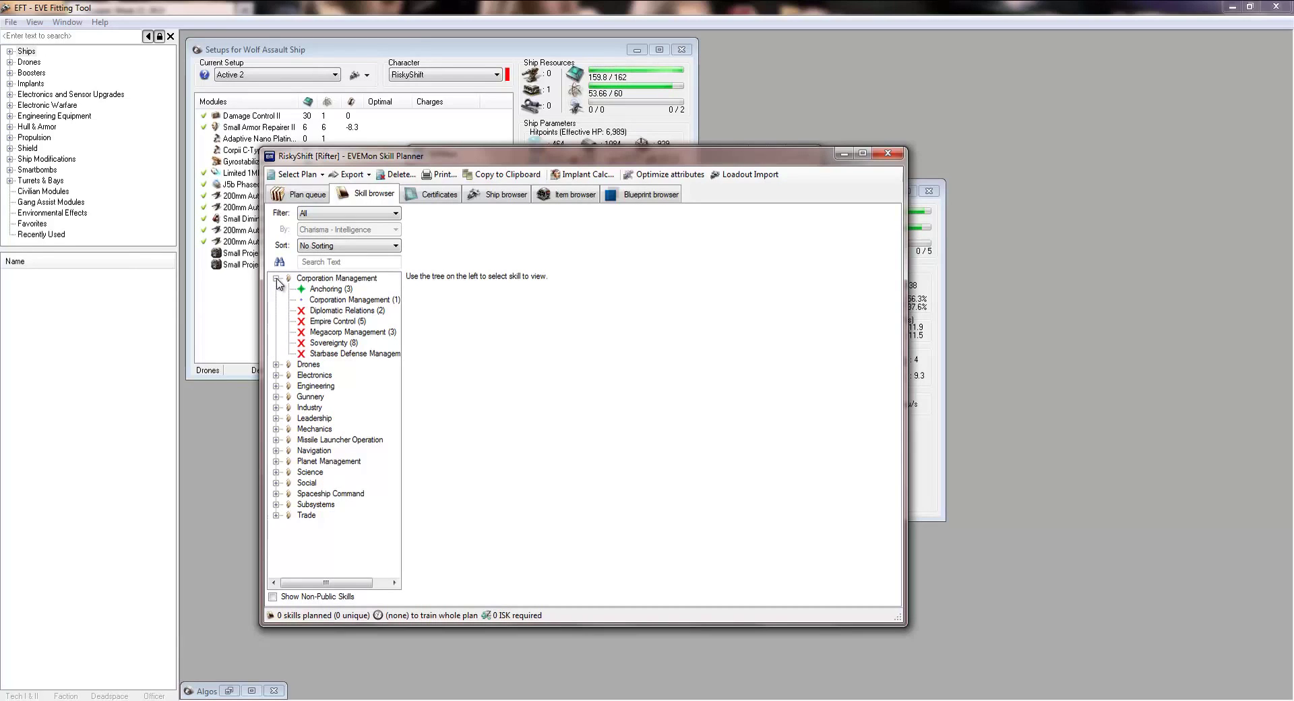
pyautogui.click(320, 310)
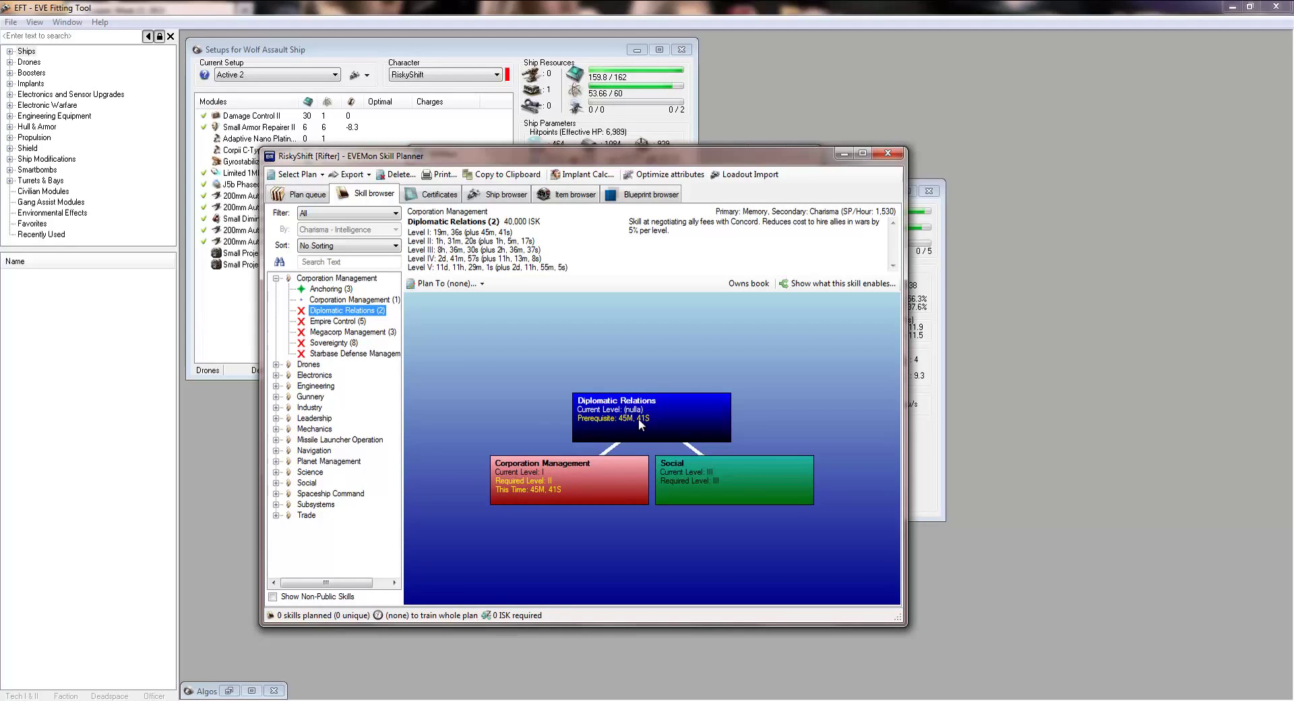
pyautogui.click(312, 290)
pyautogui.click(276, 278)
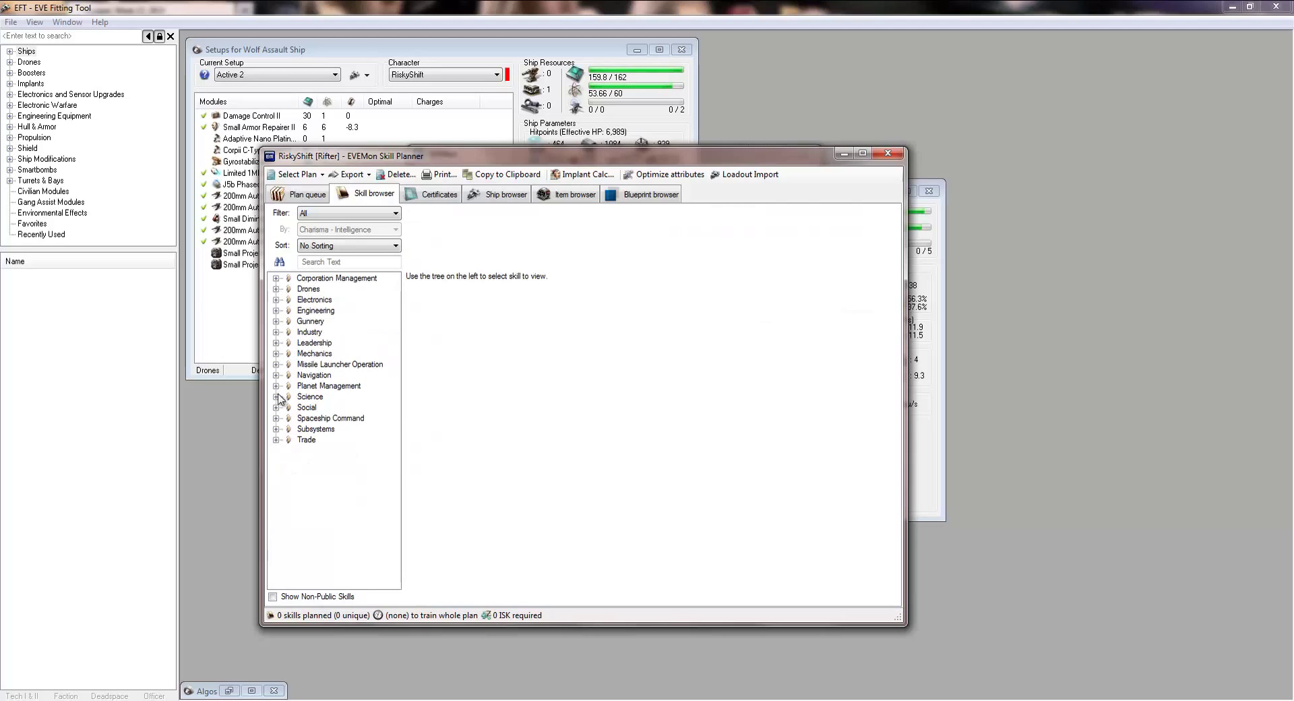
# - Check the details and prerequisite of the Acceleration Control skill in the Navigation category
pyautogui.click(276, 375)
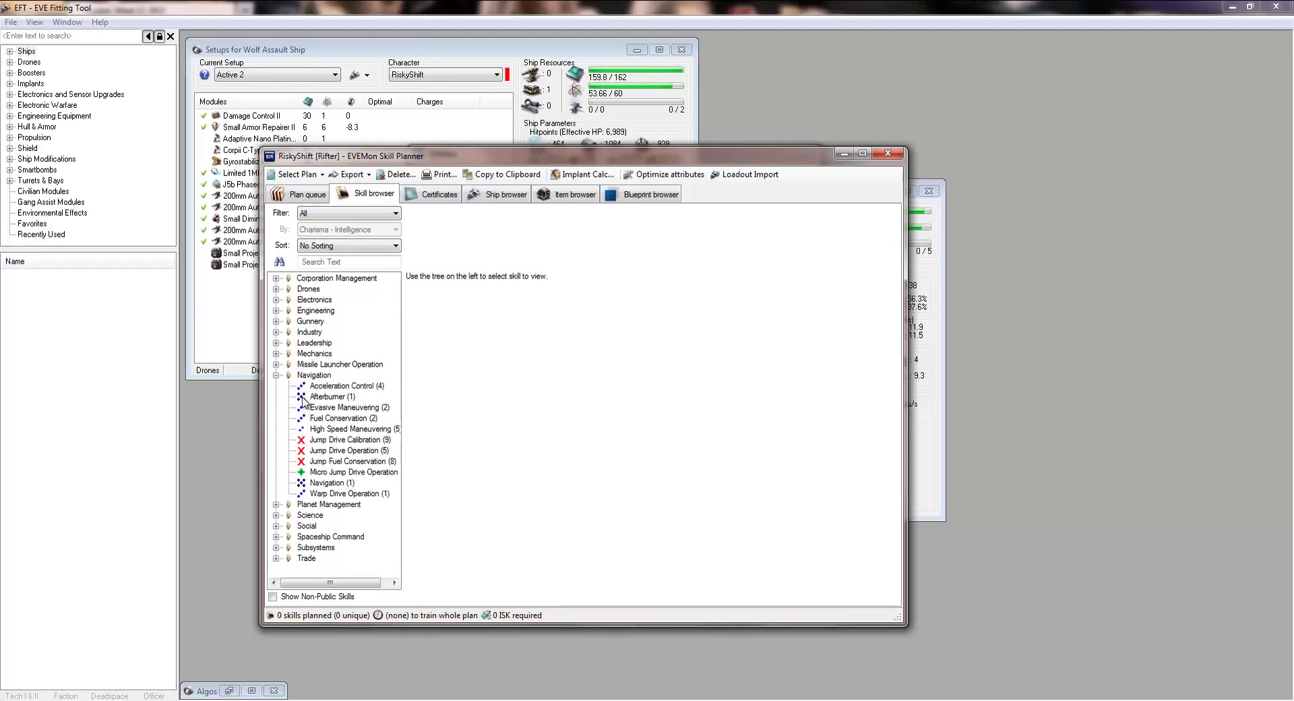
pyautogui.click(312, 386)
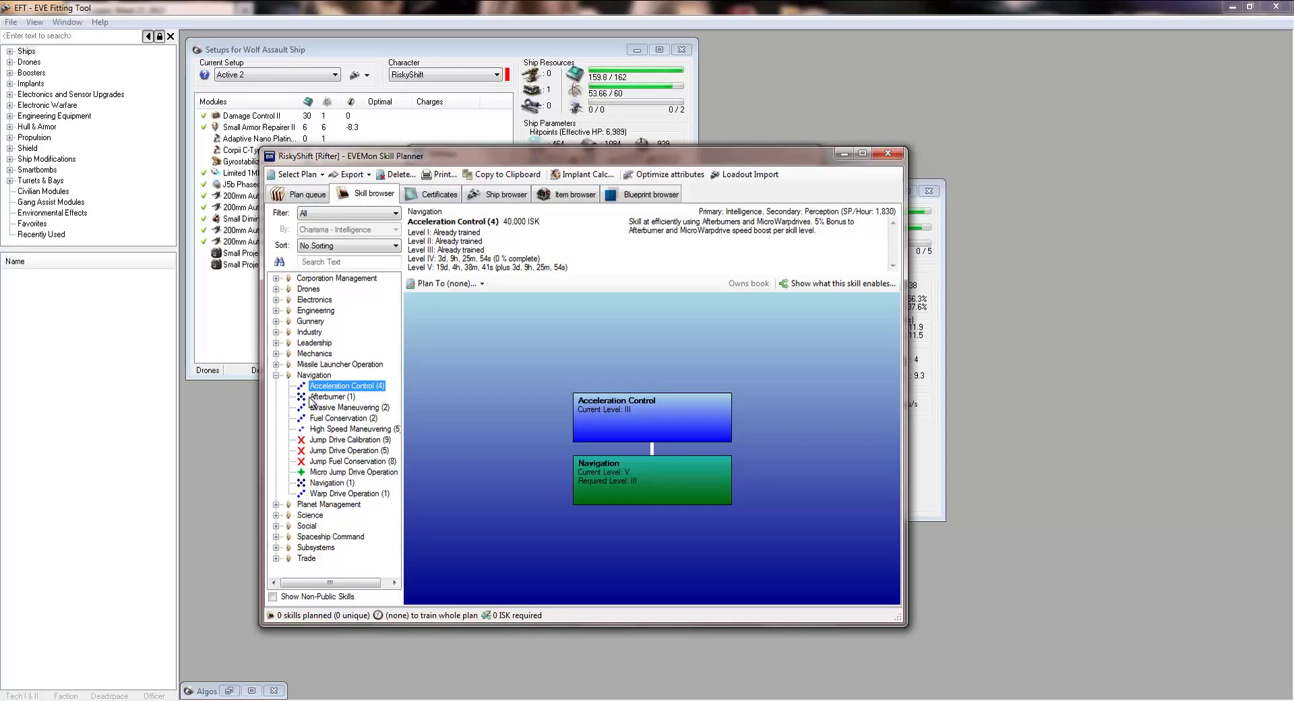
pyautogui.click(275, 375)
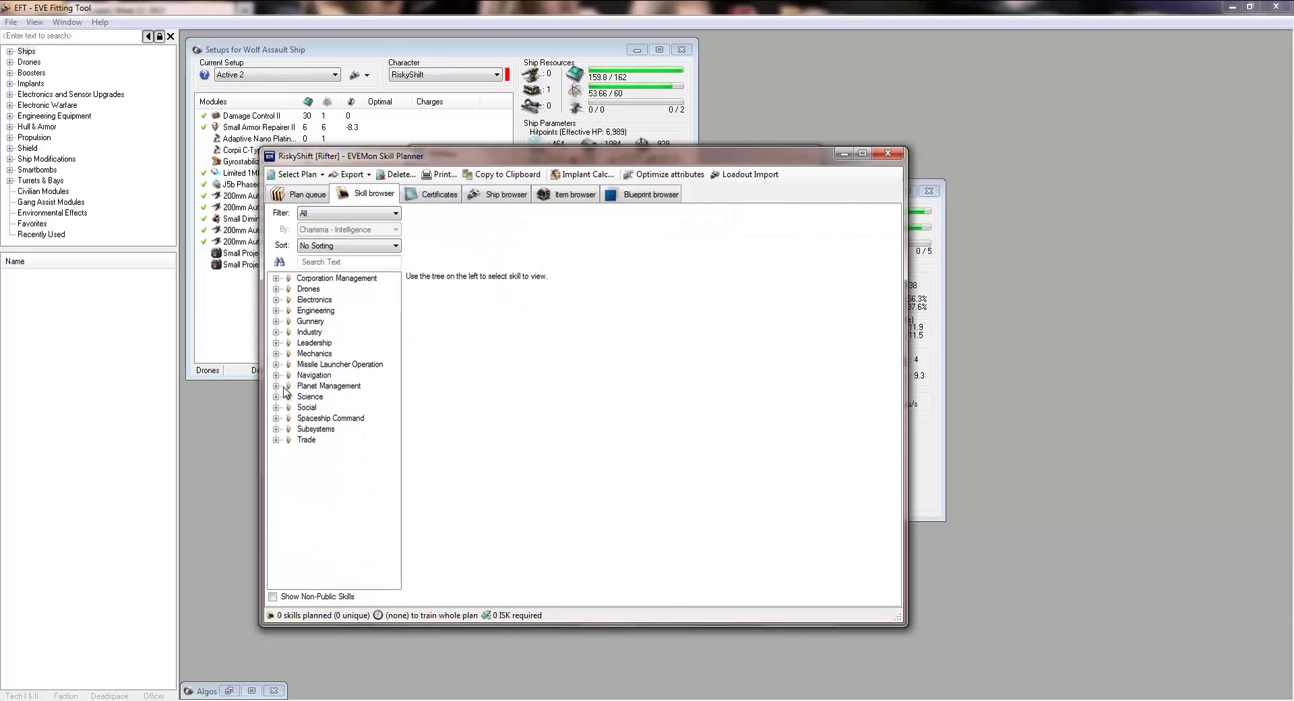
pyautogui.click(311, 302)
pyautogui.click(318, 311)
pyautogui.click(314, 354)
pyautogui.click(316, 418)
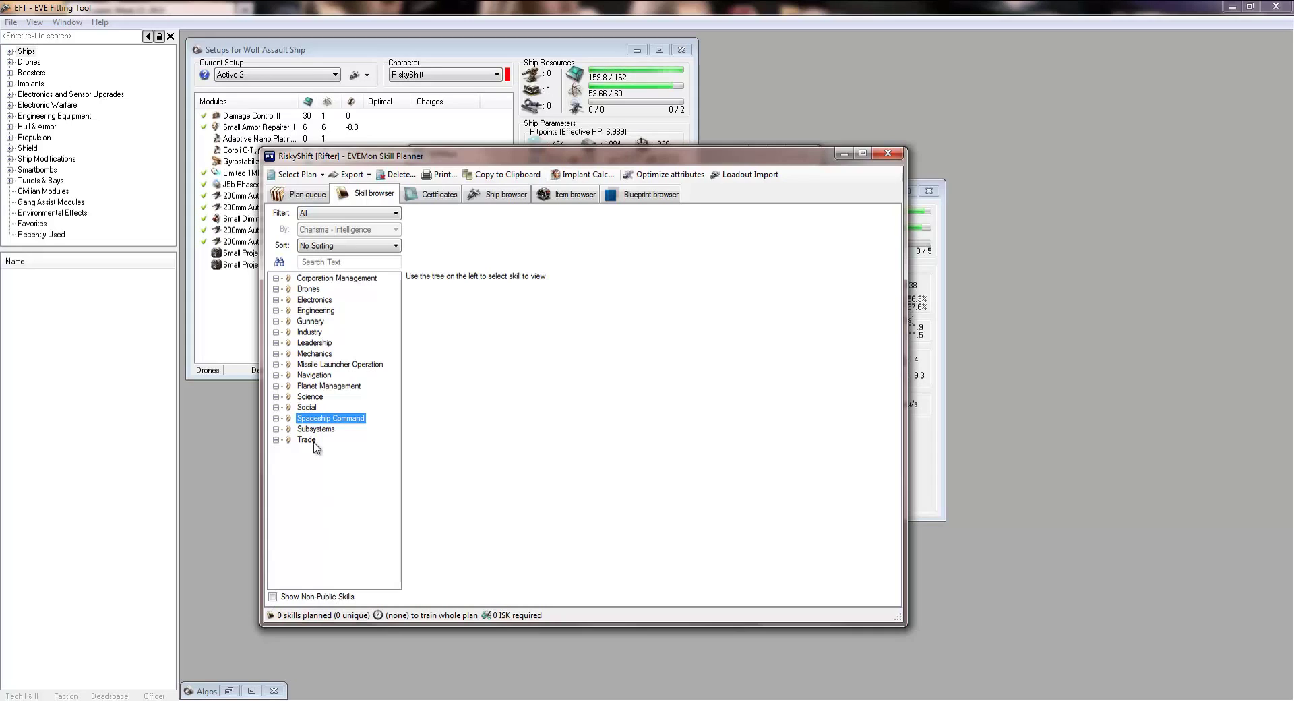
pyautogui.click(312, 375)
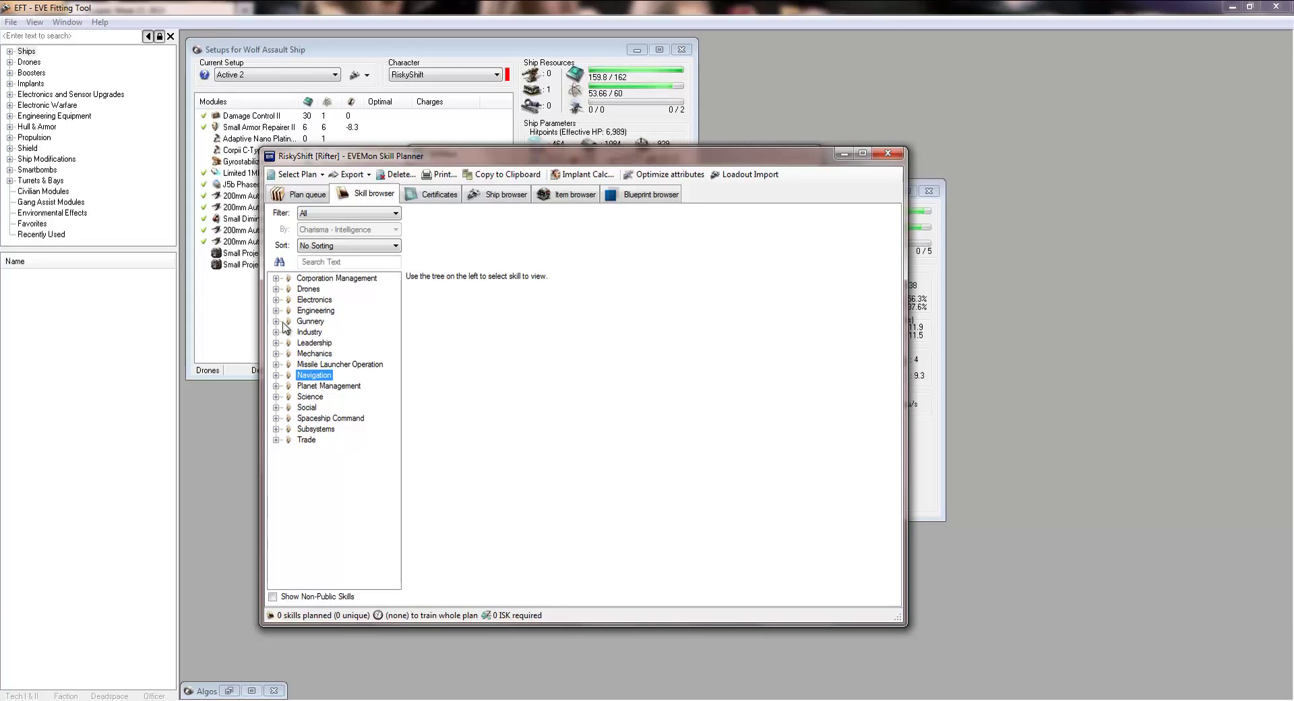
# - Review Propulsion Jamming, Ladar Sensor Compensation, Long Range Targeting, Electronics Upgrades and Electronics in the Electronics category
pyautogui.click(275, 299)
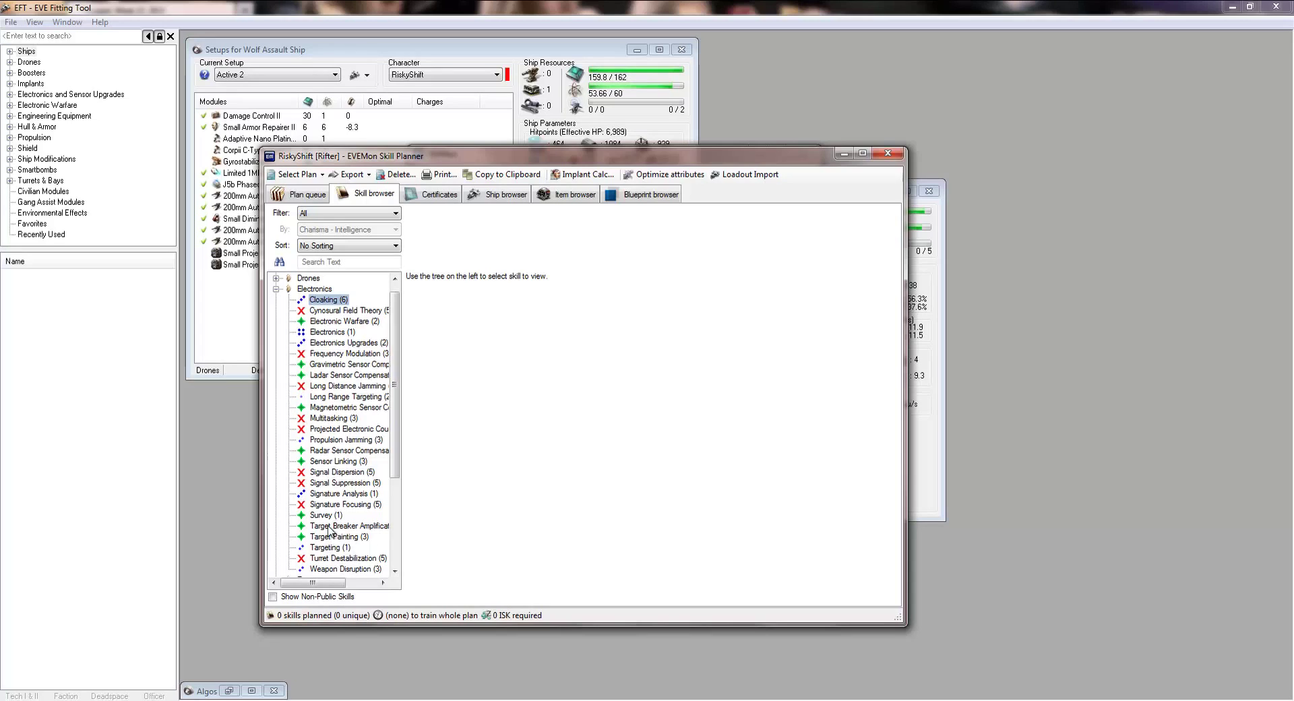
pyautogui.click(325, 439)
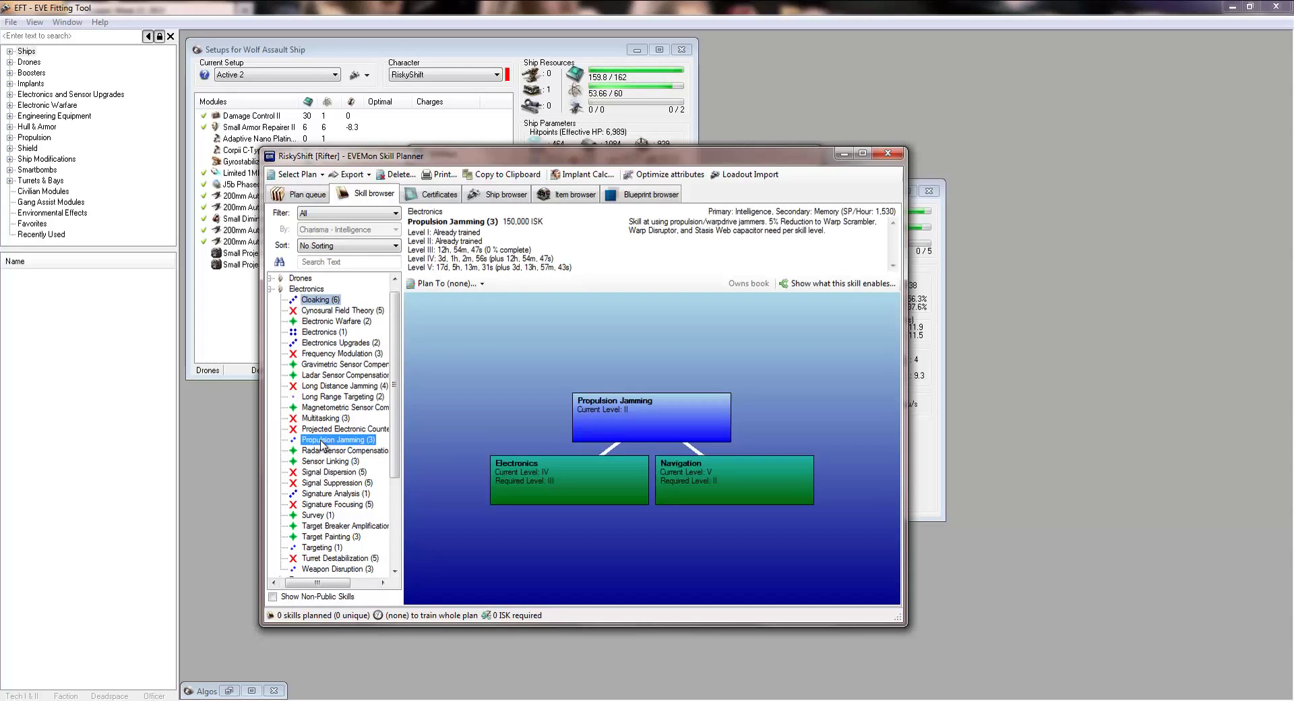
pyautogui.moveTo(332, 583); pyautogui.dragTo(327, 584)
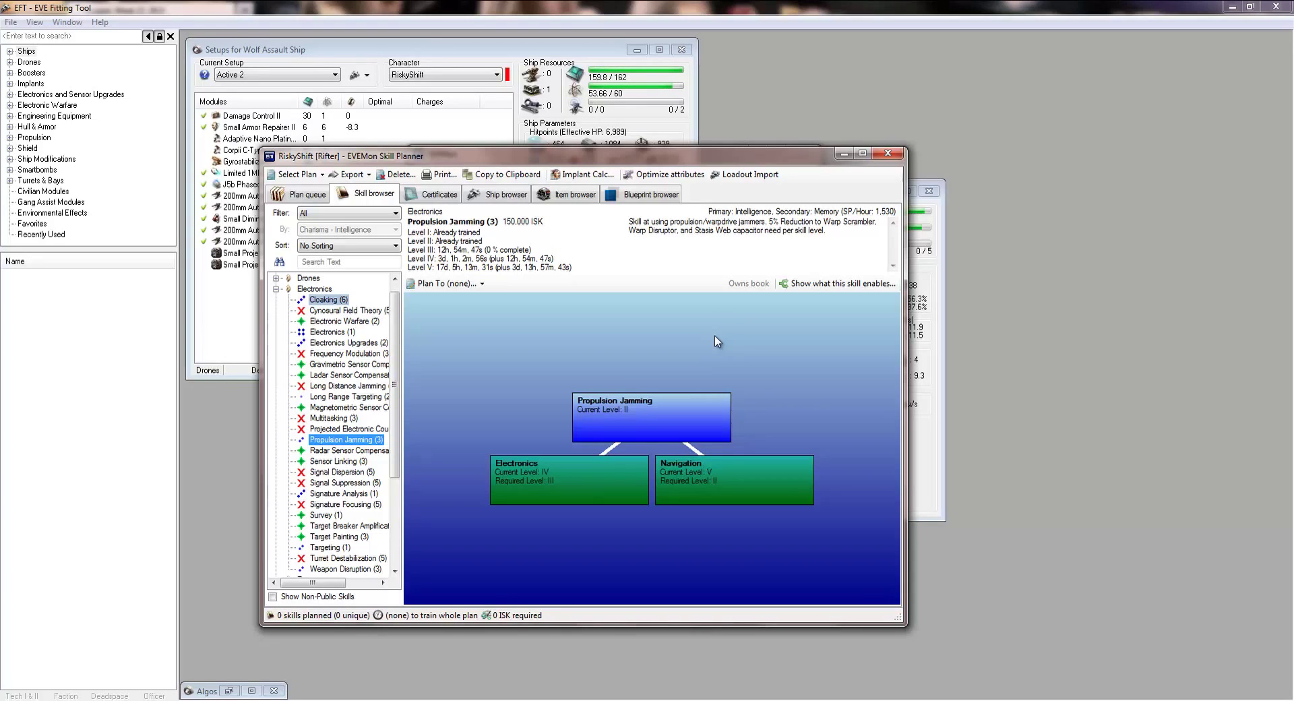
pyautogui.click(367, 375)
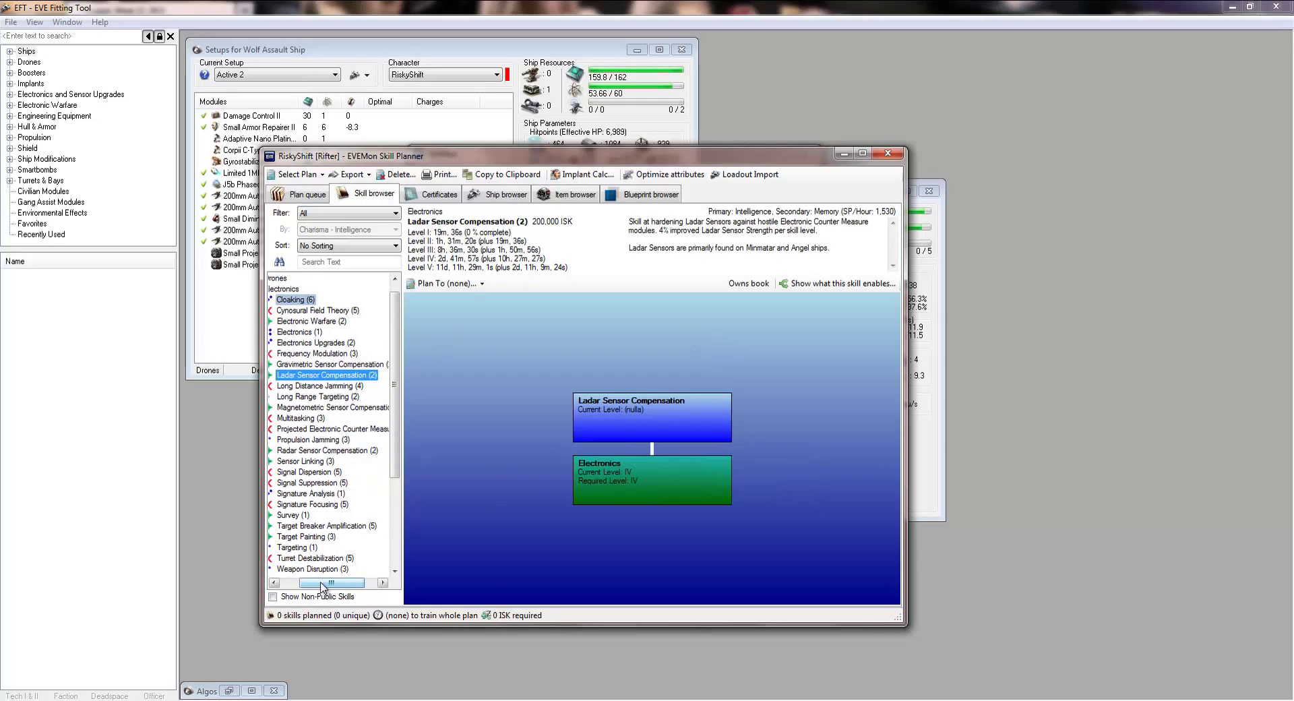
pyautogui.click(341, 386)
pyautogui.click(339, 397)
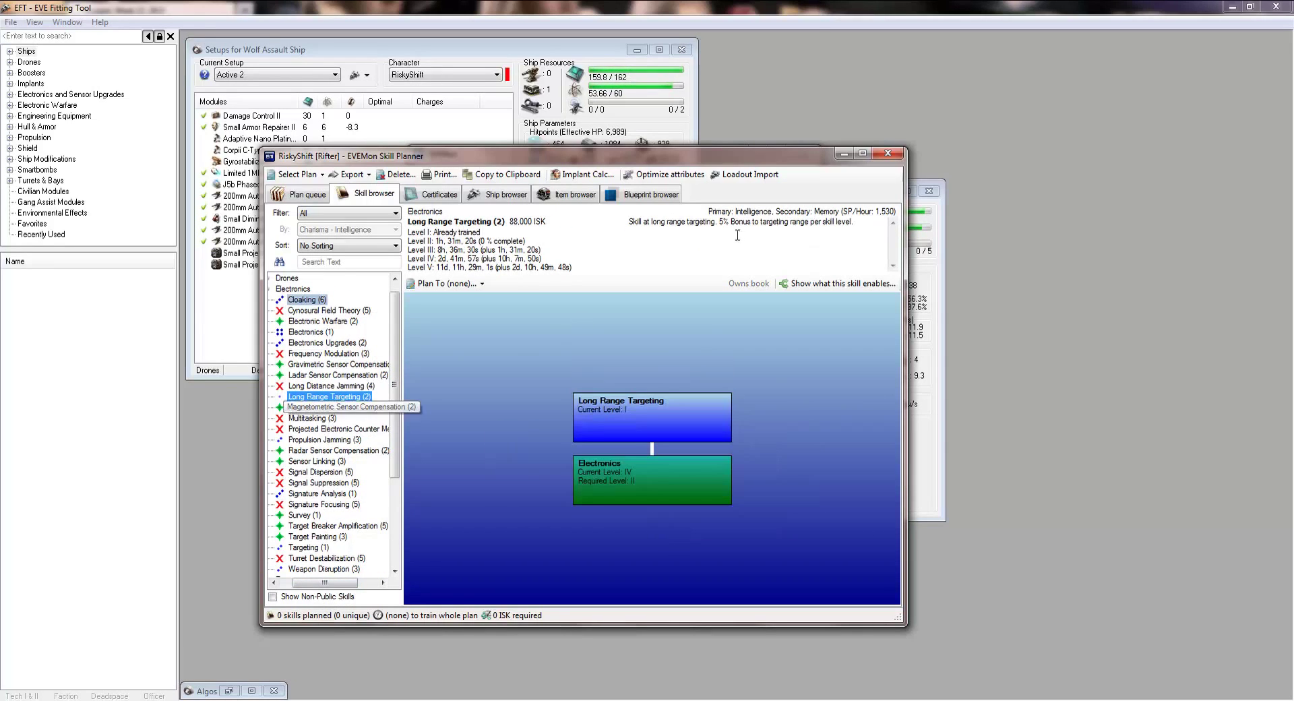
pyautogui.click(303, 344)
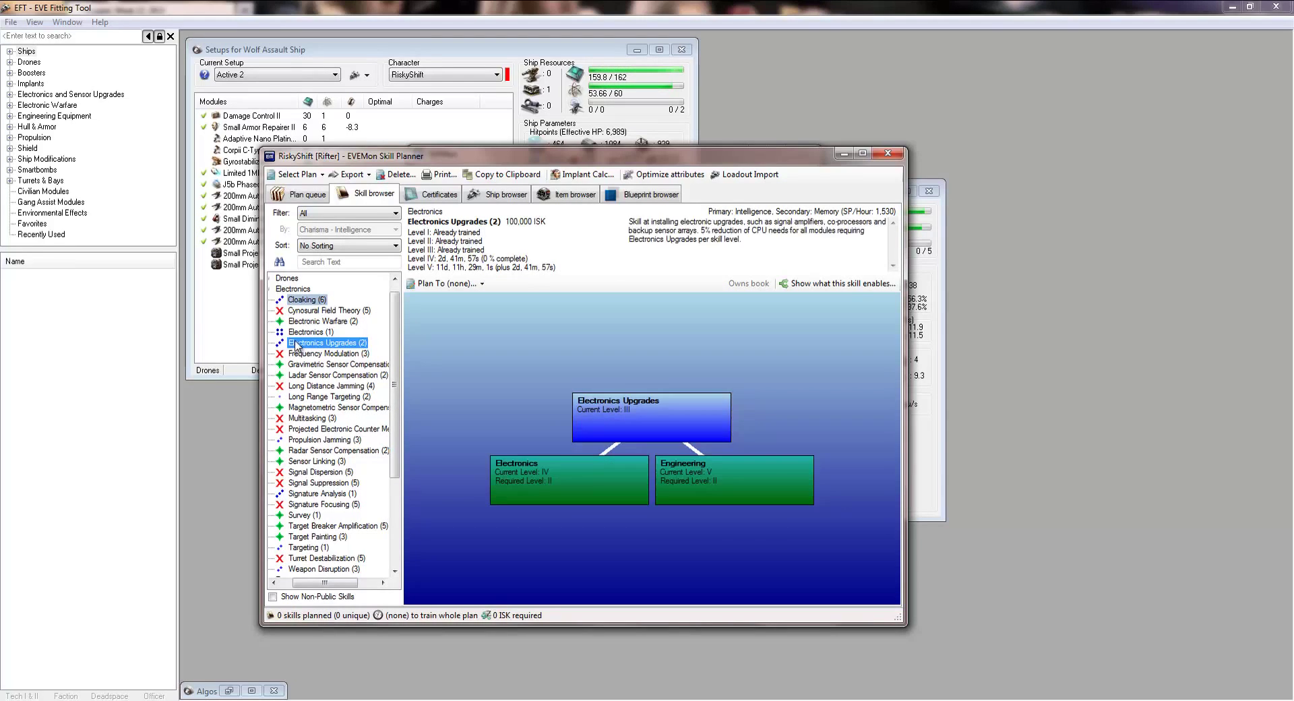
pyautogui.click(301, 333)
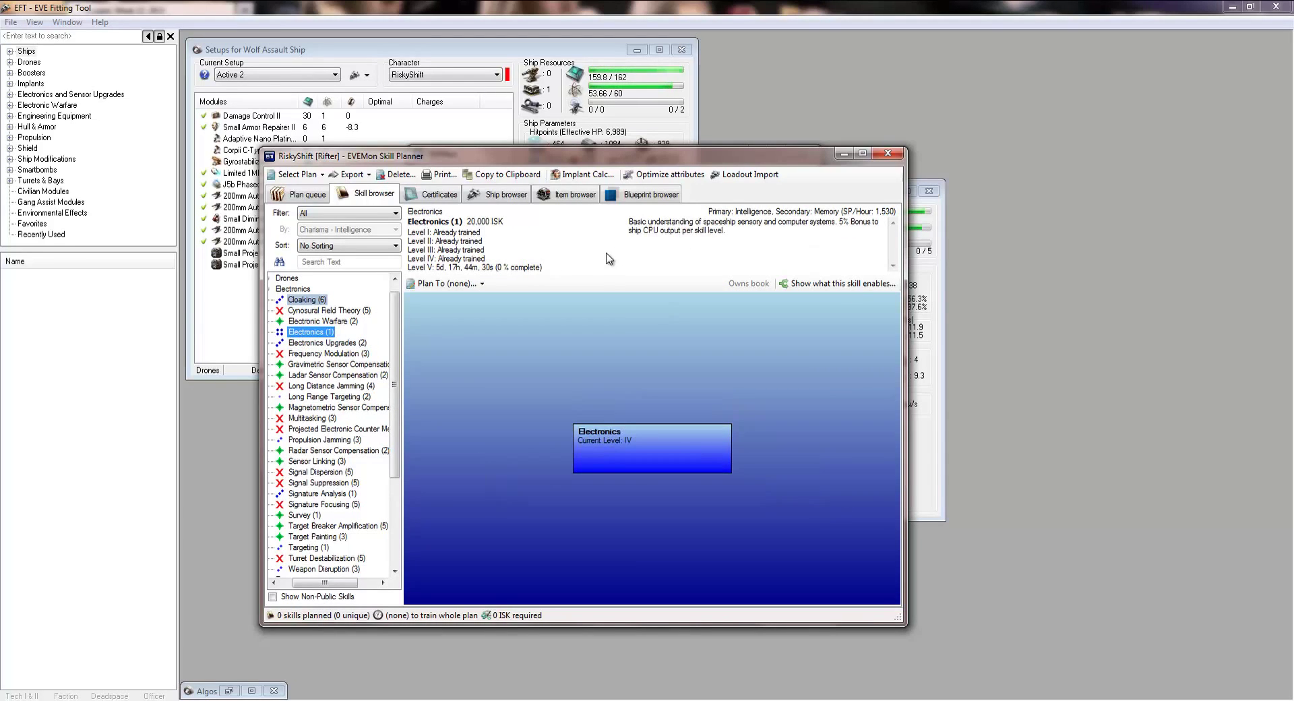
pyautogui.moveTo(305, 583); pyautogui.dragTo(298, 583)
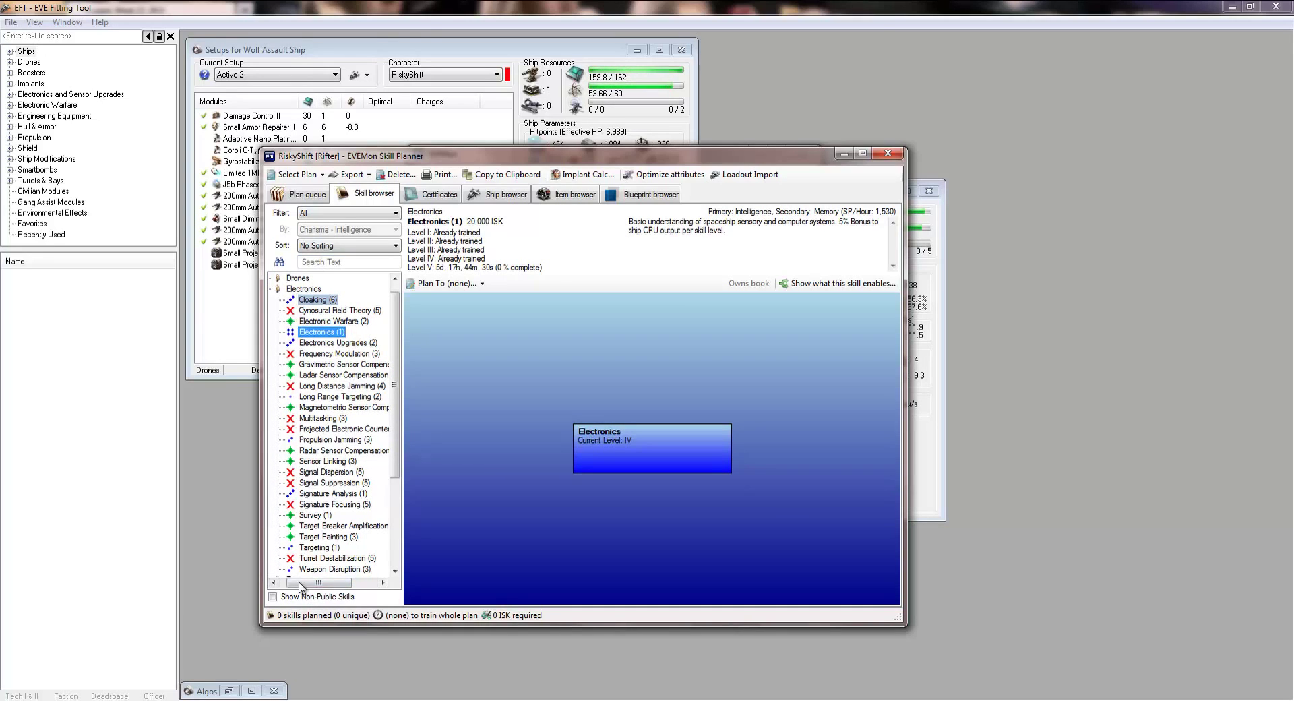
pyautogui.moveTo(294, 585); pyautogui.dragTo(286, 586)
pyautogui.click(275, 288)
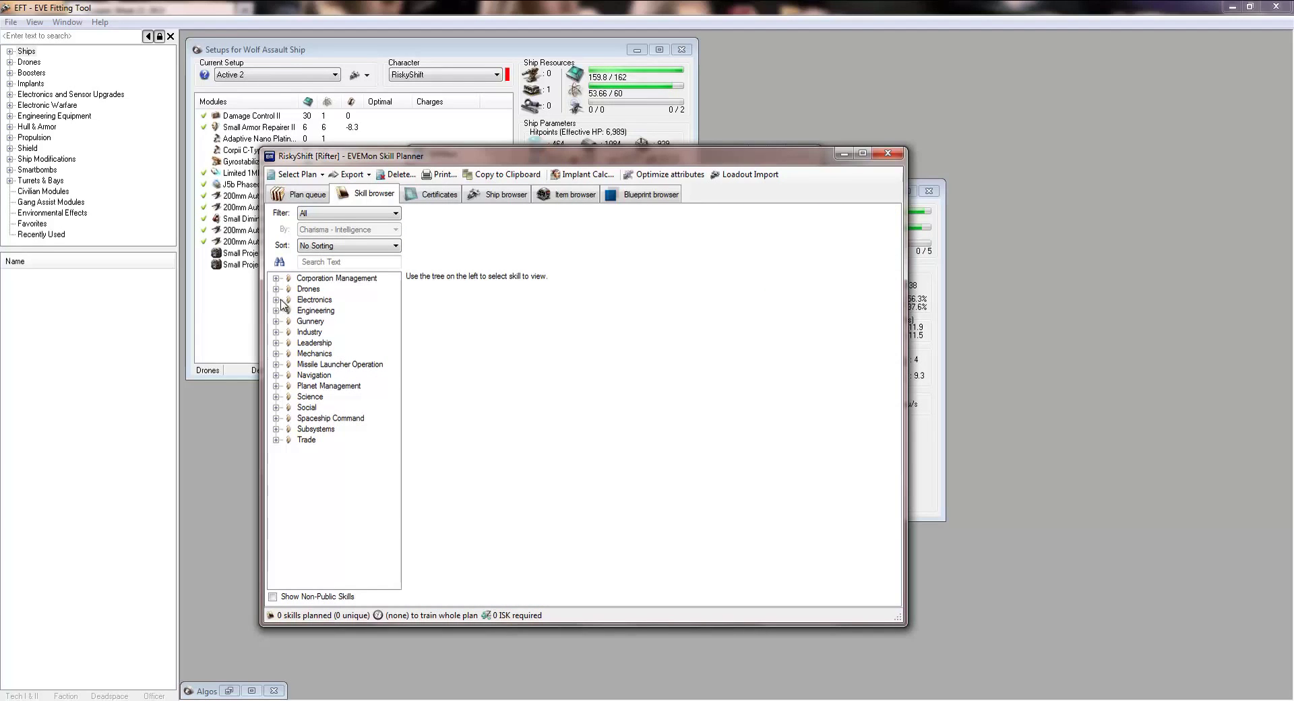
# - Review the descriptions and training levels of the Engineering, Shield Operation and Shield Management skills in the Engineering category
pyautogui.click(276, 312)
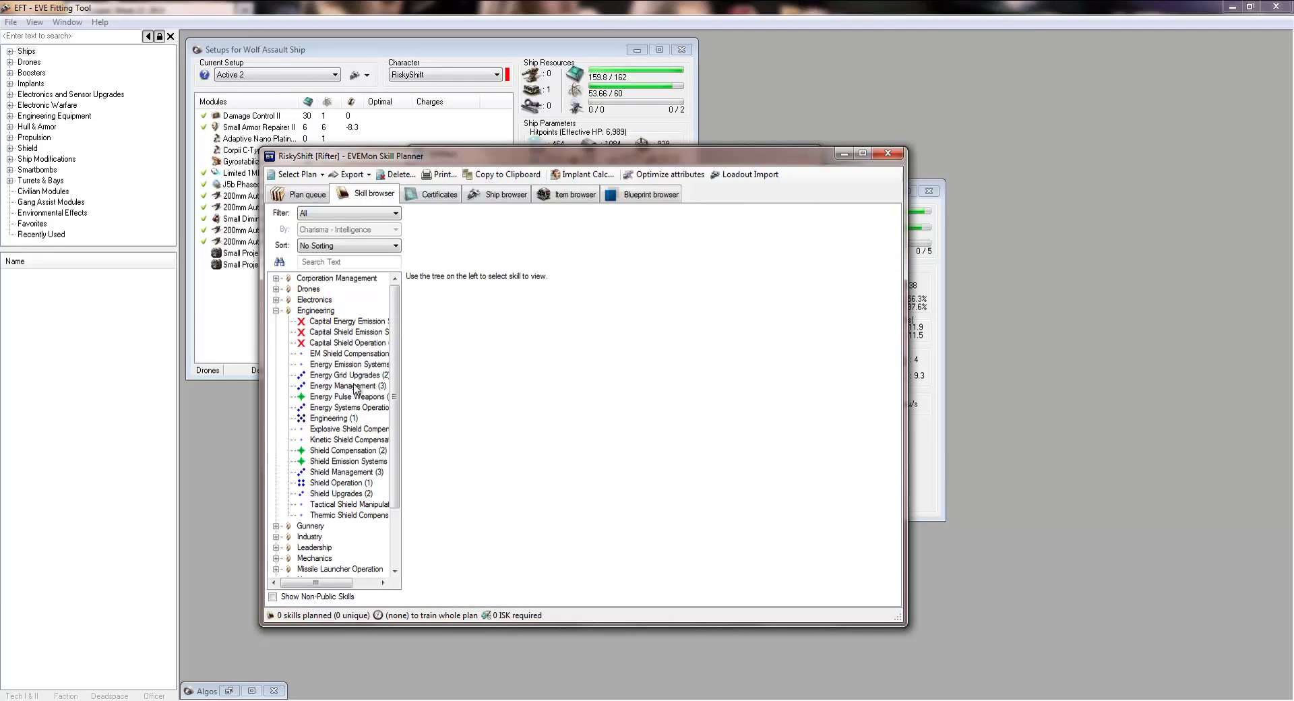
pyautogui.click(326, 419)
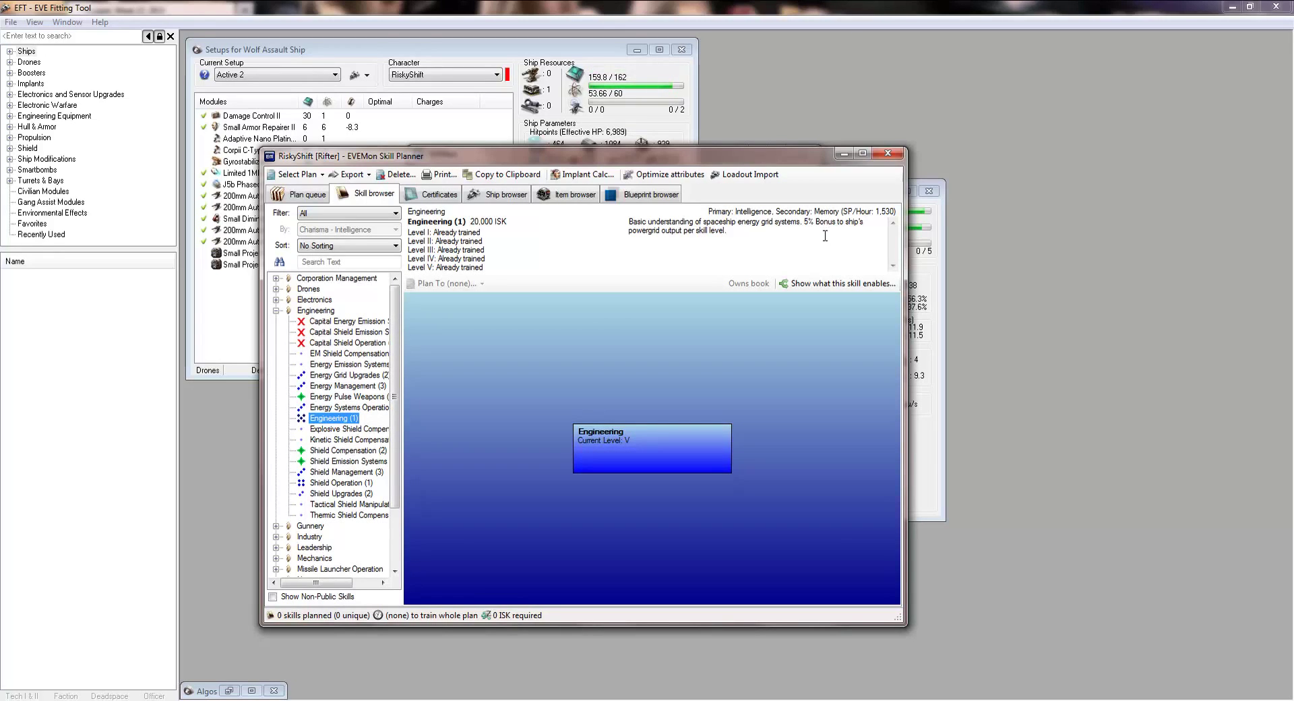
pyautogui.click(341, 482)
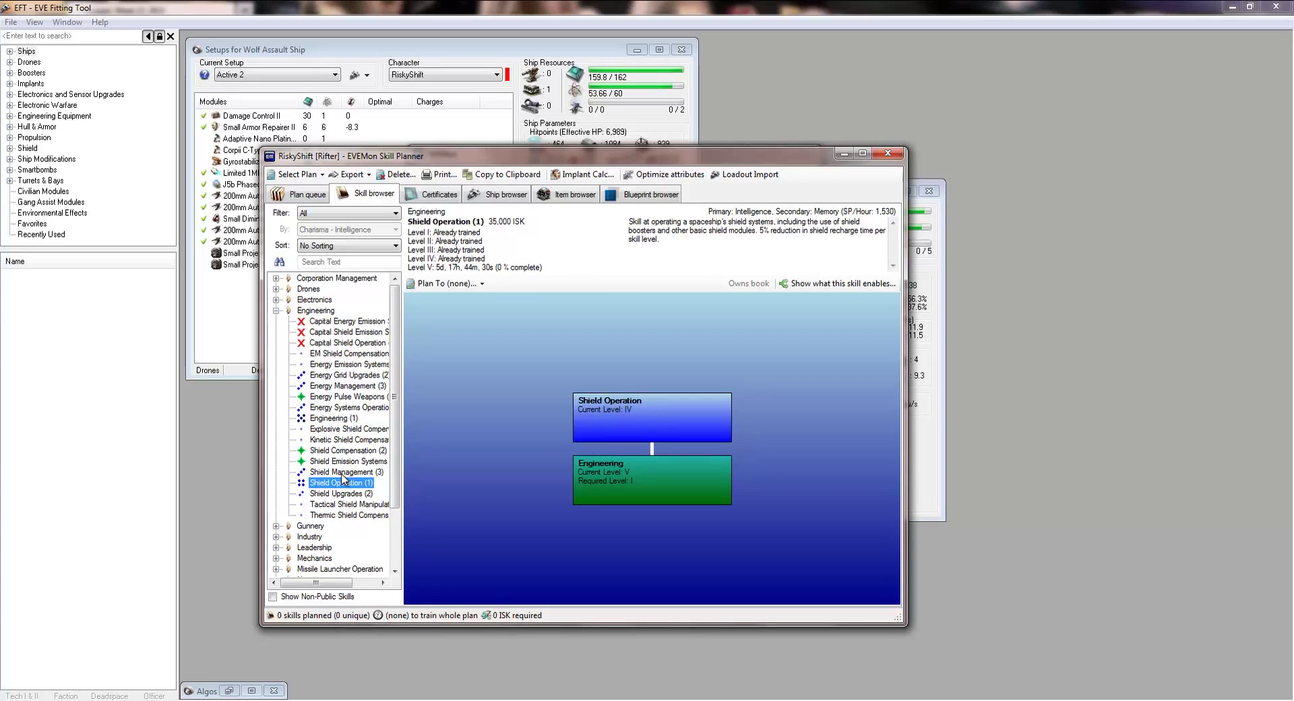
pyautogui.click(342, 473)
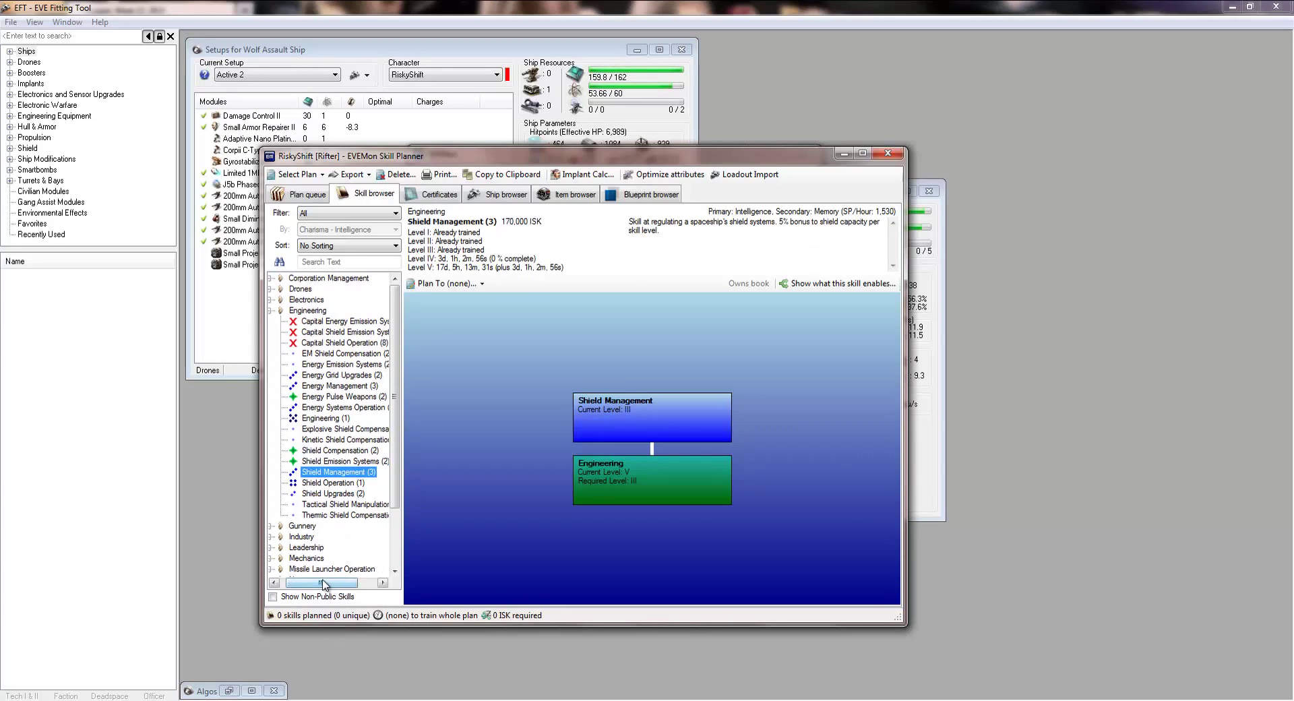
pyautogui.moveTo(323, 583); pyautogui.dragTo(314, 583)
pyautogui.click(276, 310)
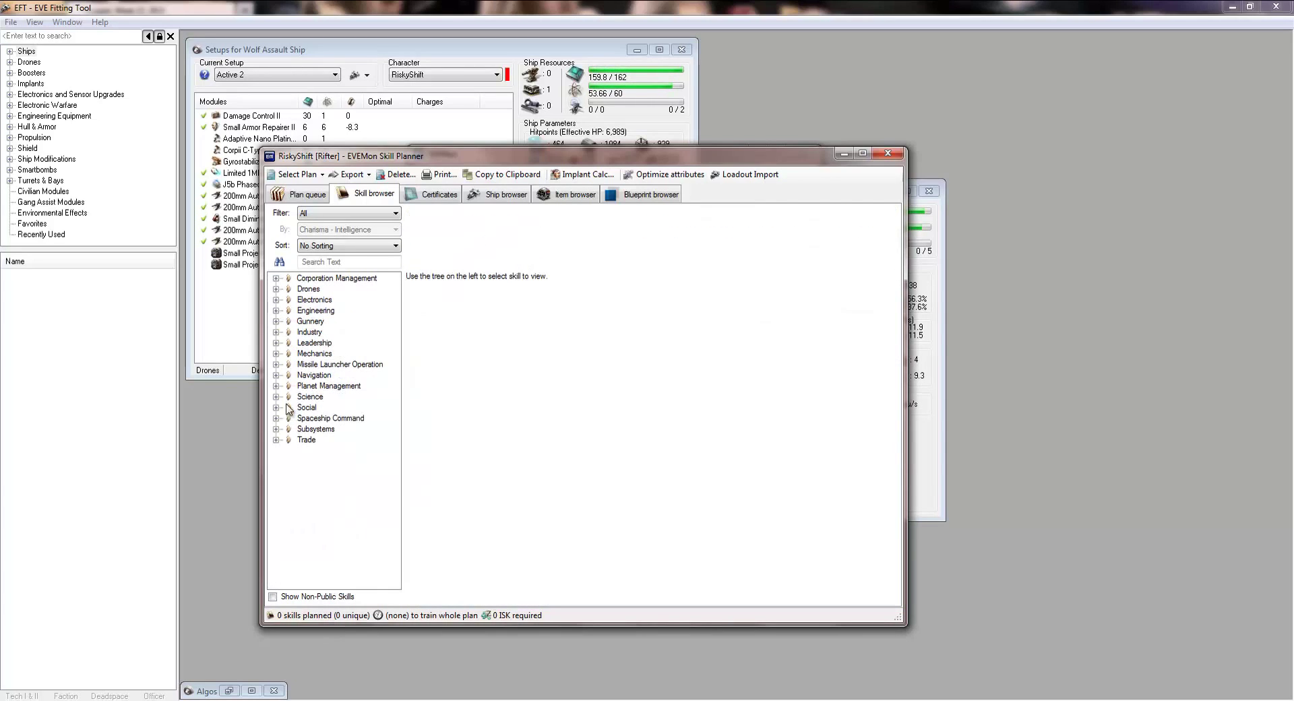
# - Review the descriptions and training levels of the Mechanics and Hull Upgrades skills in the Mechanics category
pyautogui.click(277, 353)
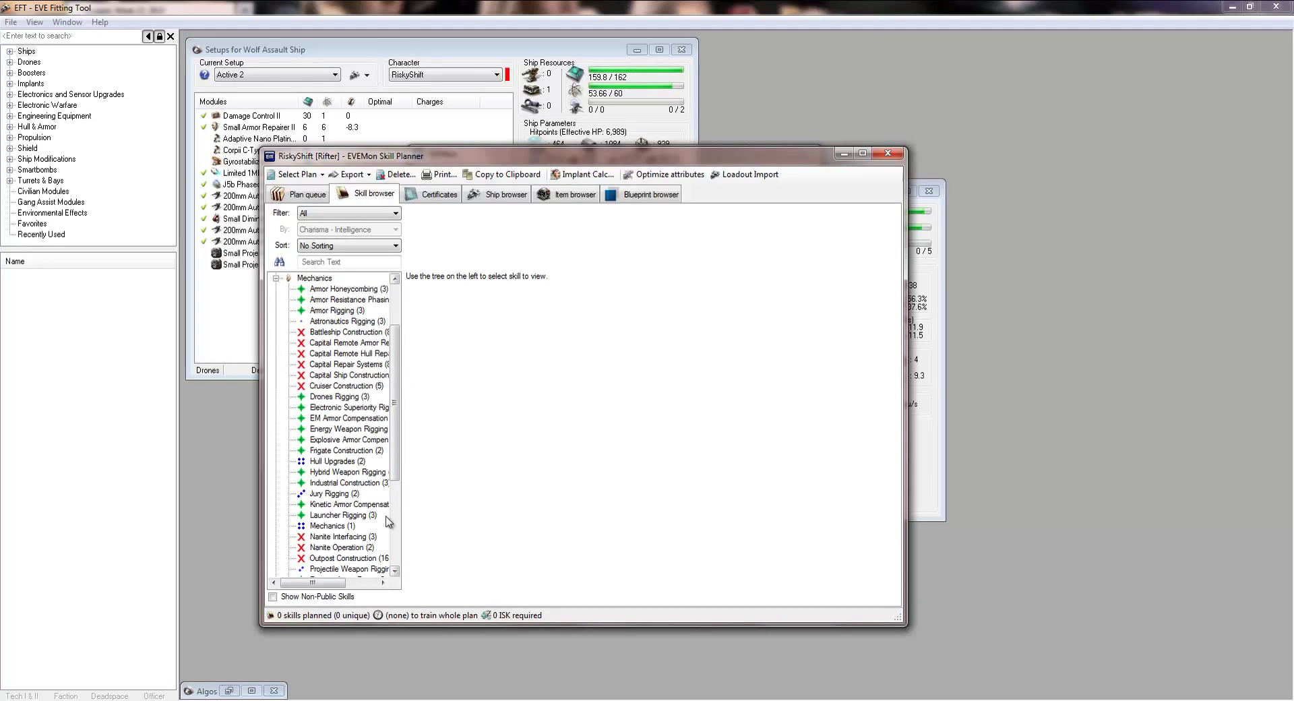
pyautogui.click(331, 526)
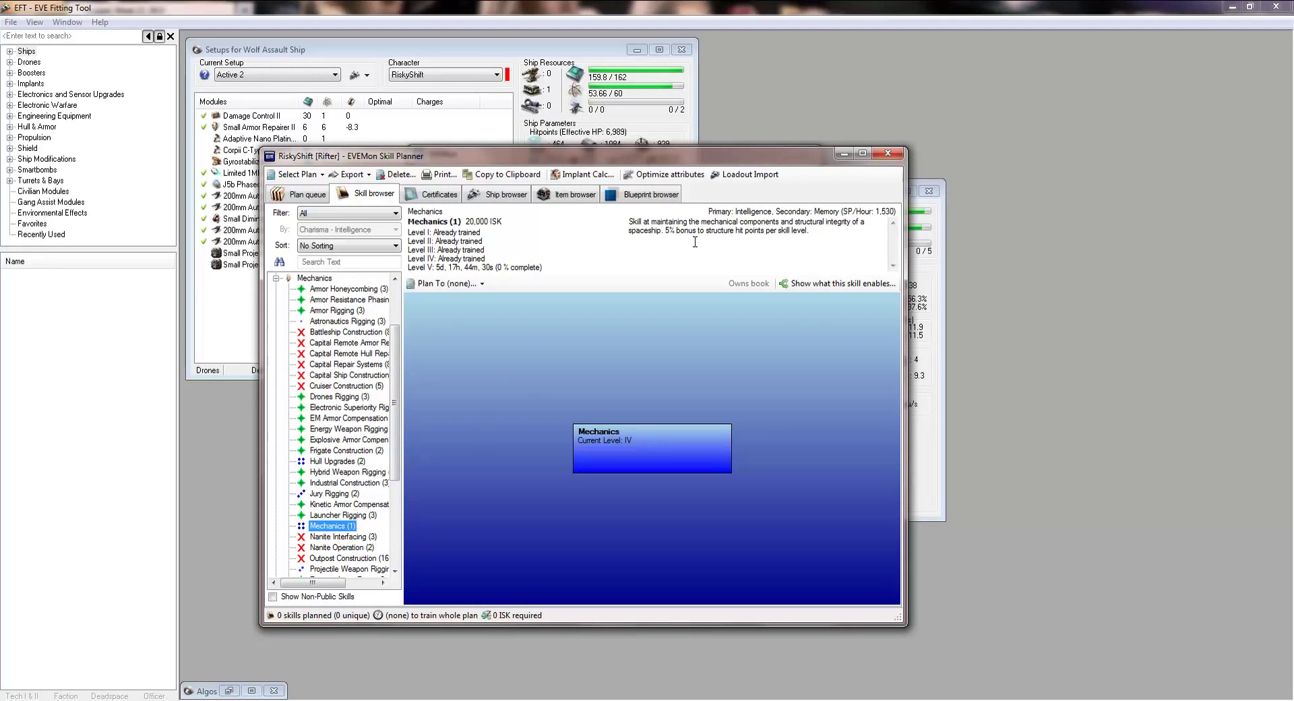
pyautogui.click(330, 461)
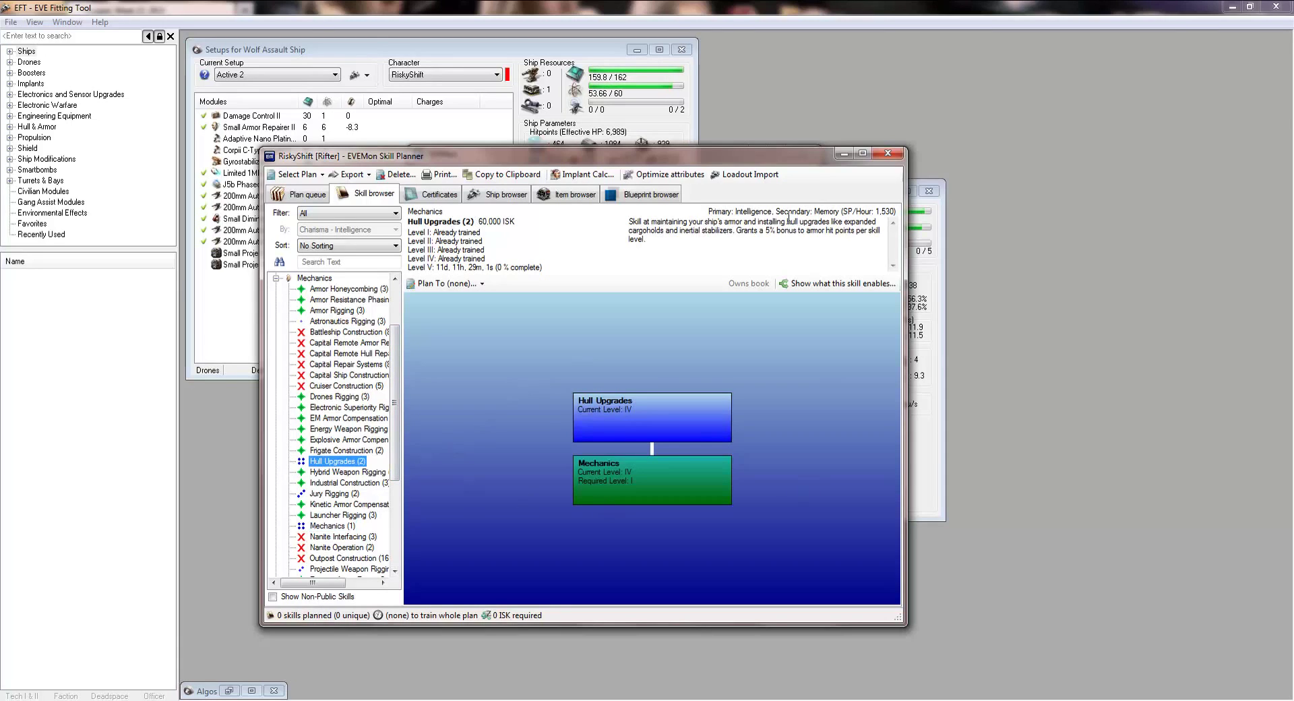
pyautogui.click(276, 278)
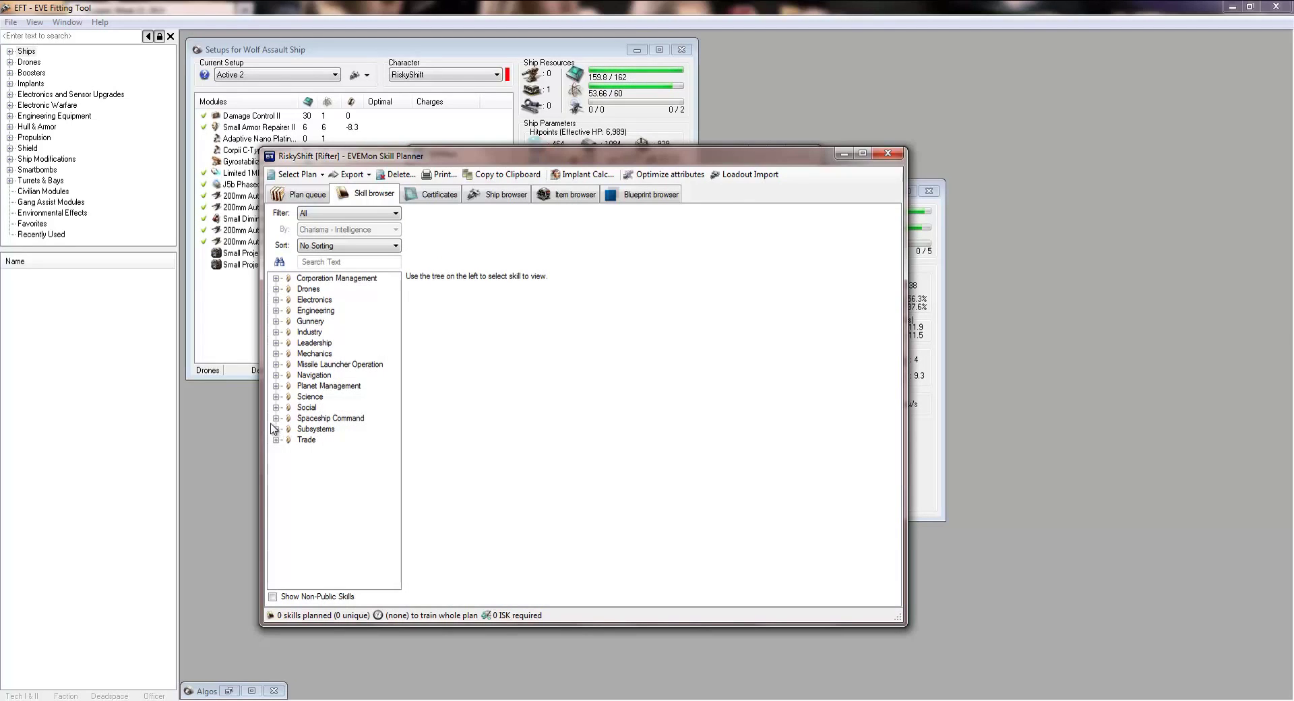
# - Review the descriptions and training levels of Acceleration Control, Evasive Maneuvering and Fuel Conservation in the Navigation category
pyautogui.click(276, 375)
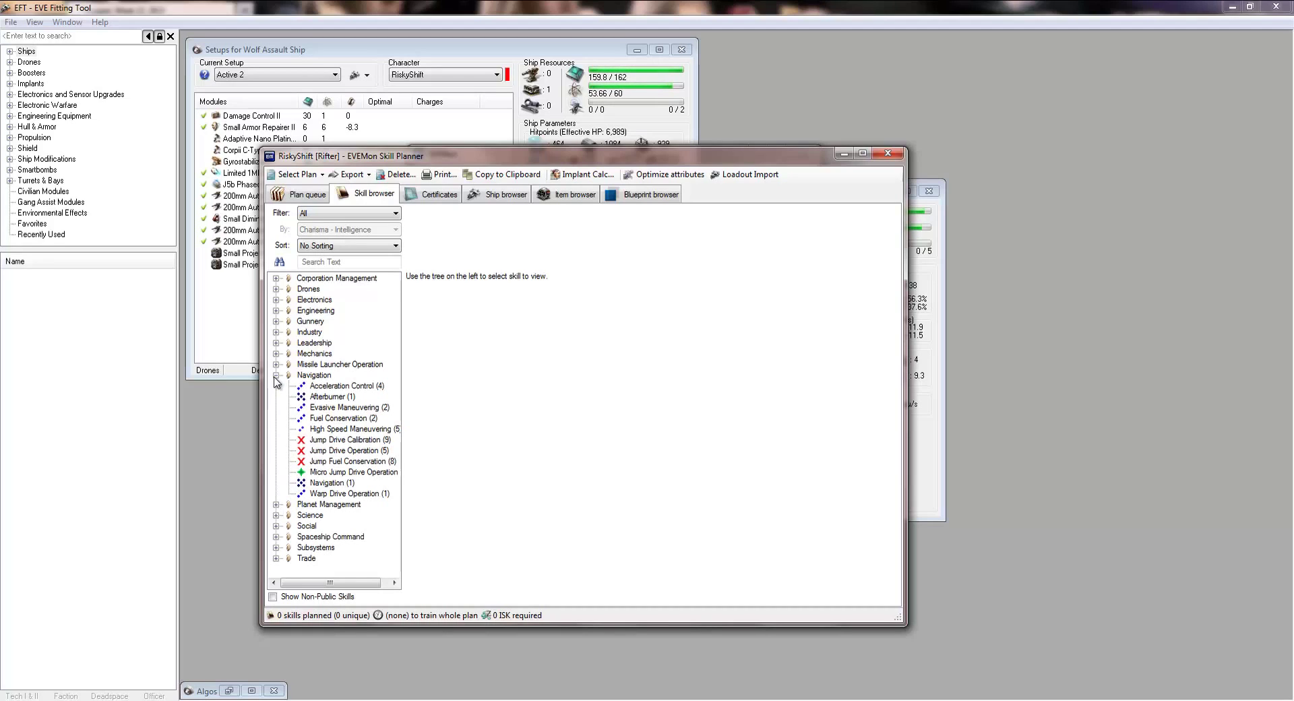
pyautogui.click(275, 375)
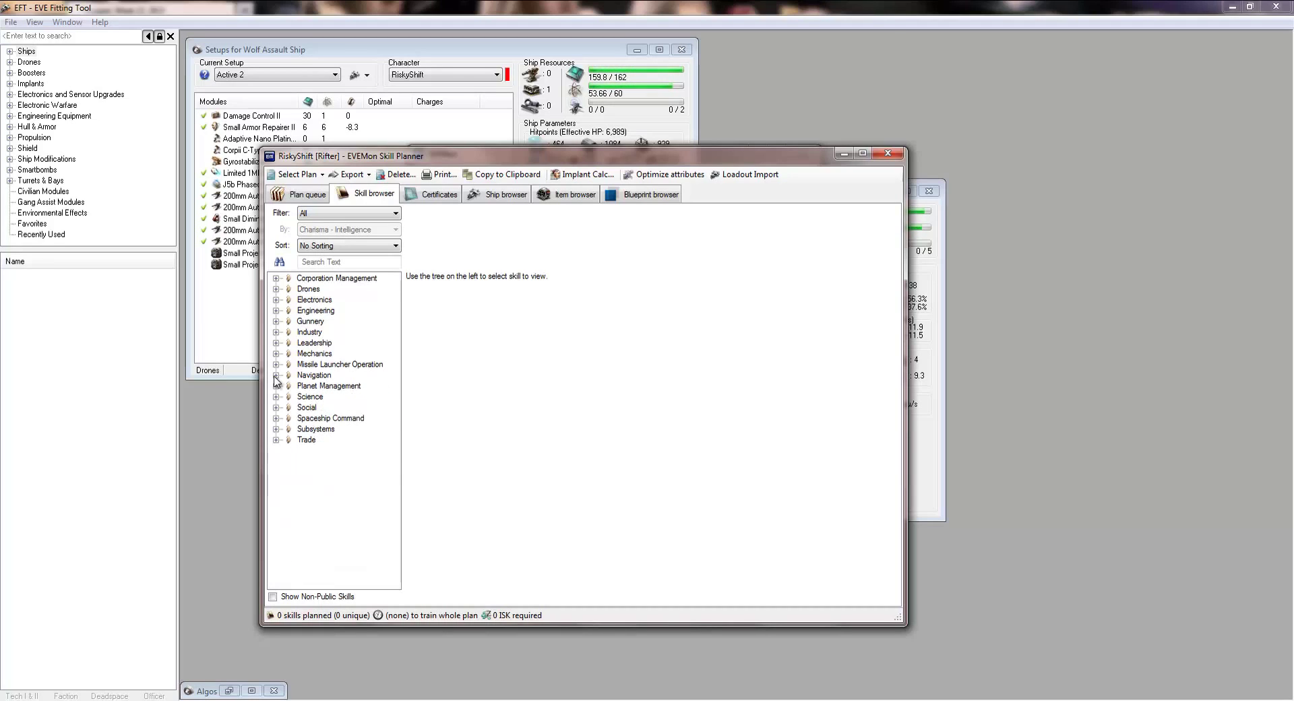
pyautogui.click(275, 376)
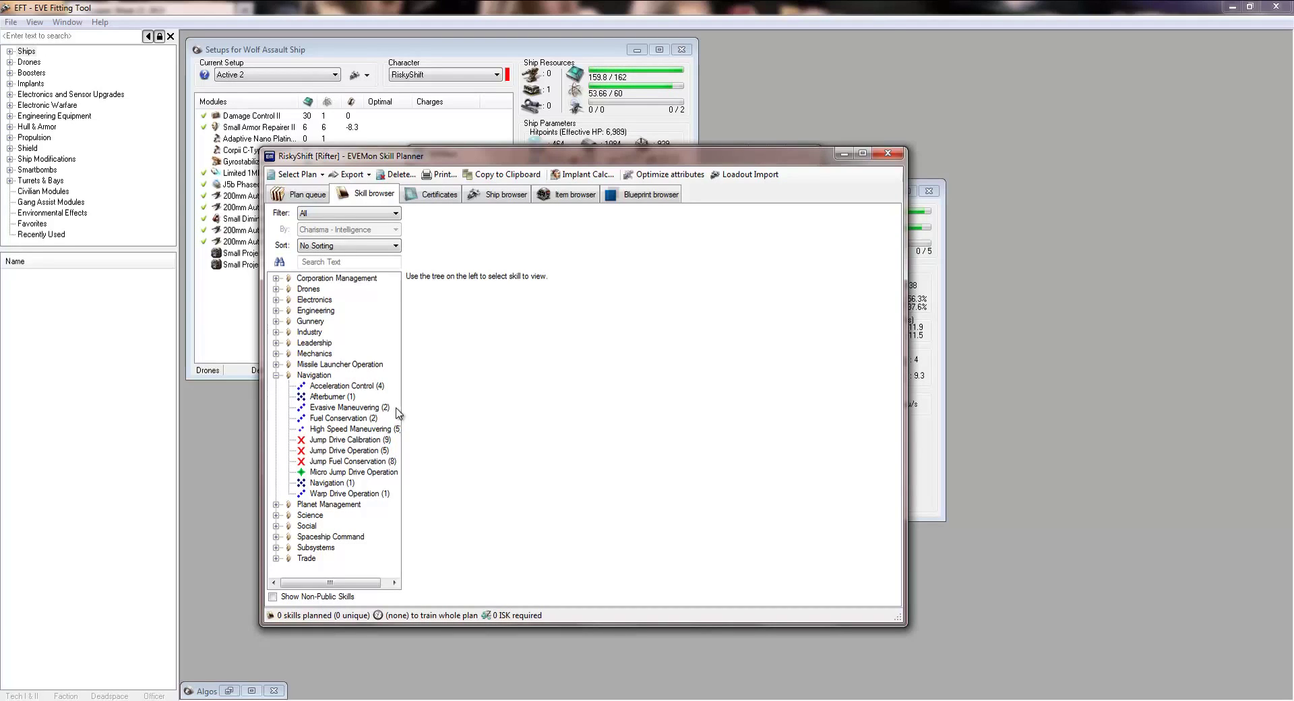
pyautogui.click(328, 388)
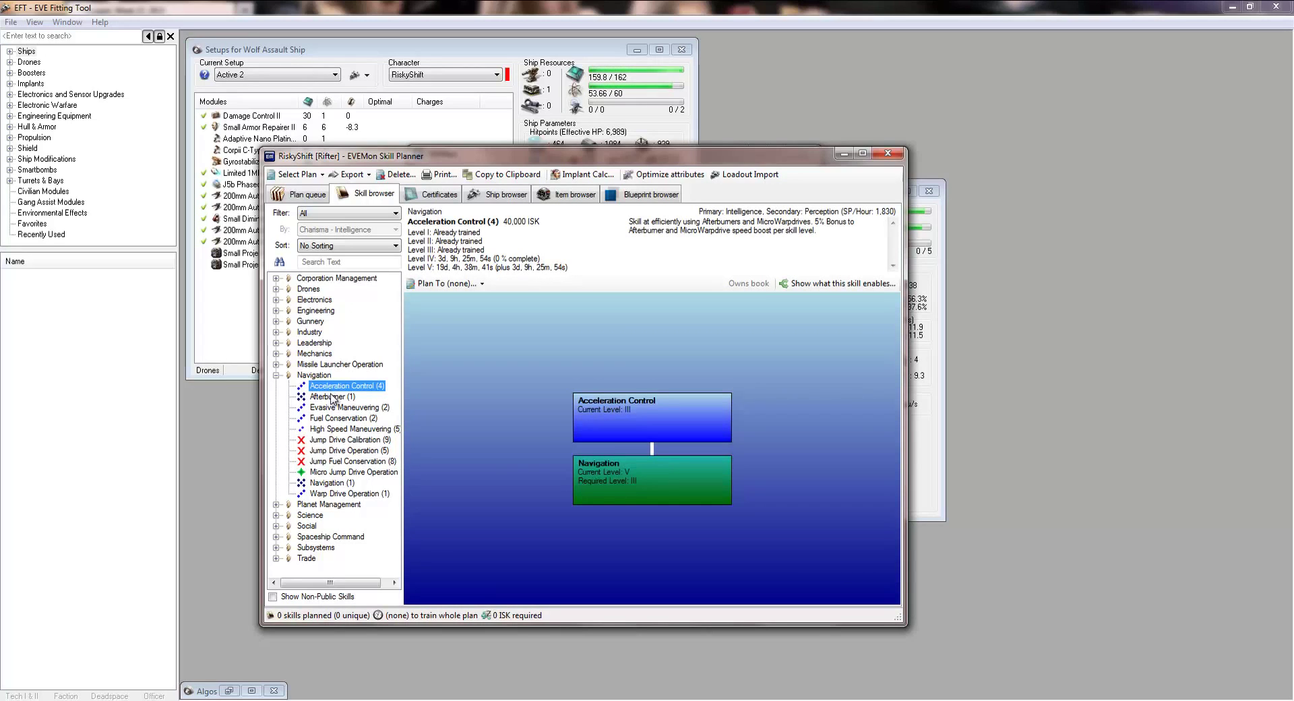
pyautogui.click(330, 408)
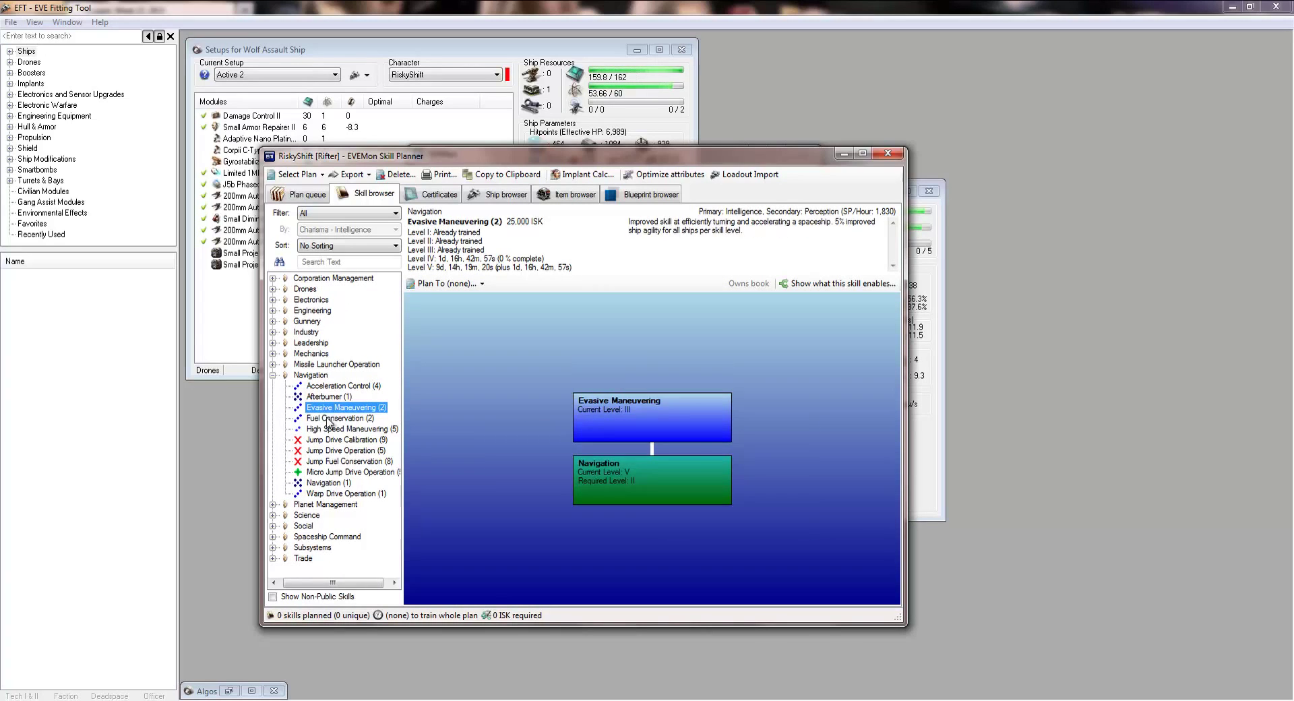
pyautogui.click(328, 419)
pyautogui.click(326, 429)
pyautogui.click(328, 420)
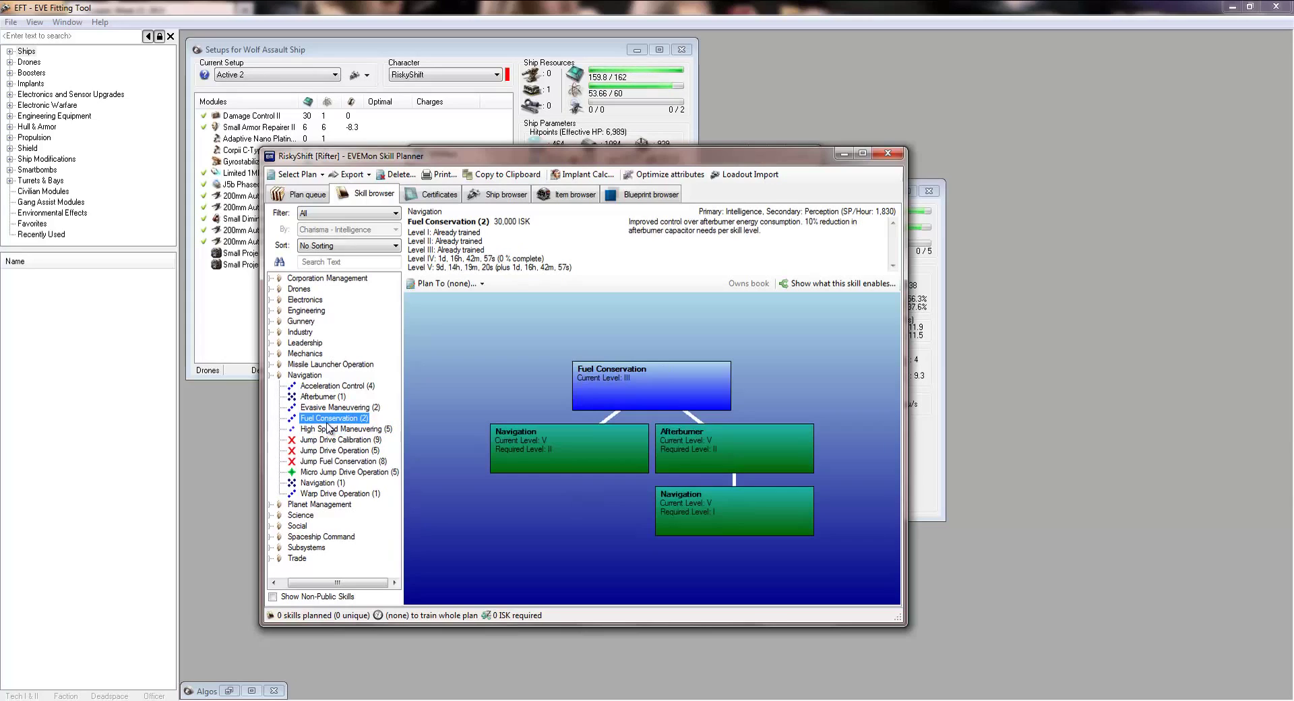
pyautogui.click(328, 408)
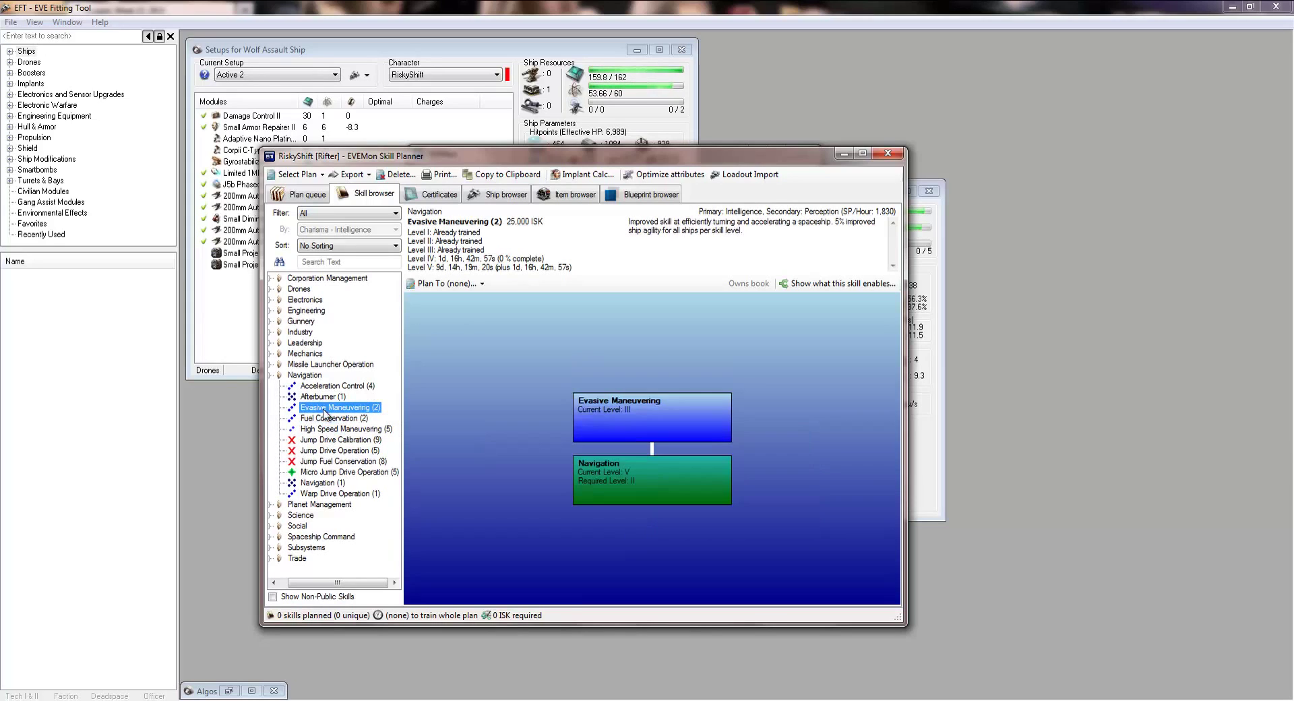
pyautogui.click(328, 386)
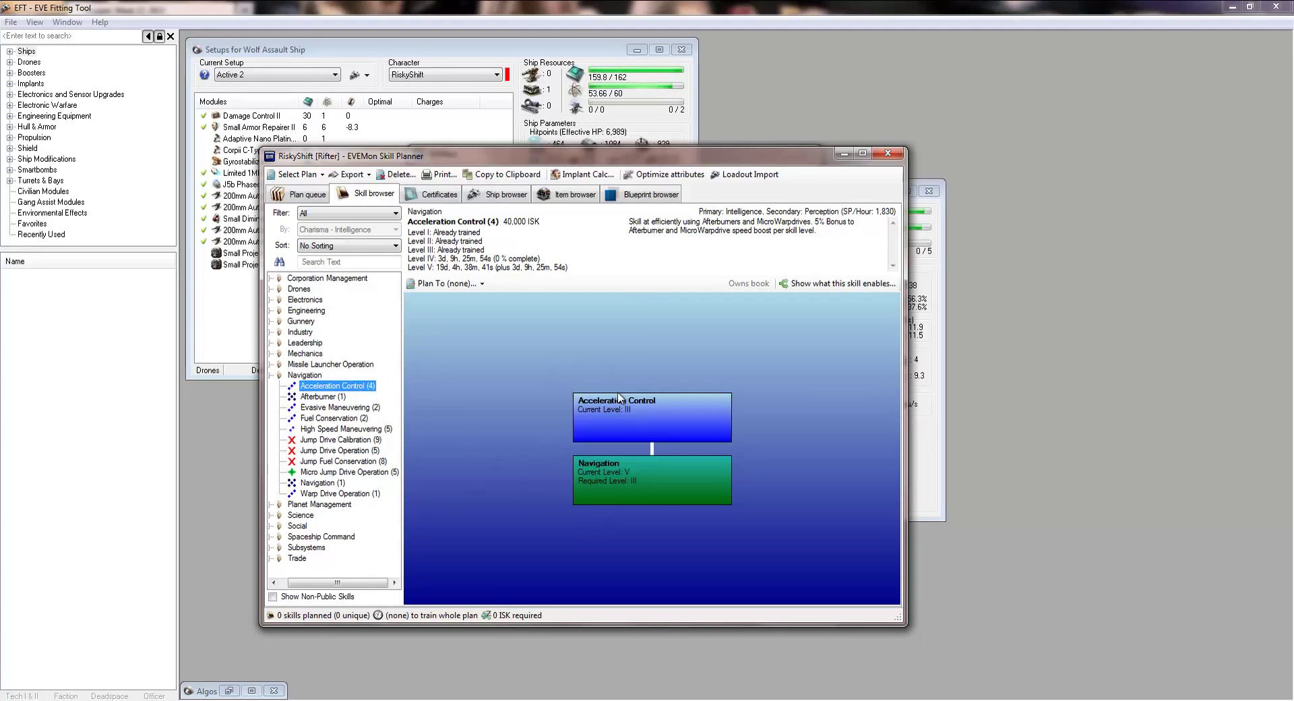
# - Check the details of the Navigation and Micro Jump Drive Operation skills, and collapse the Navigation category
pyautogui.click(308, 483)
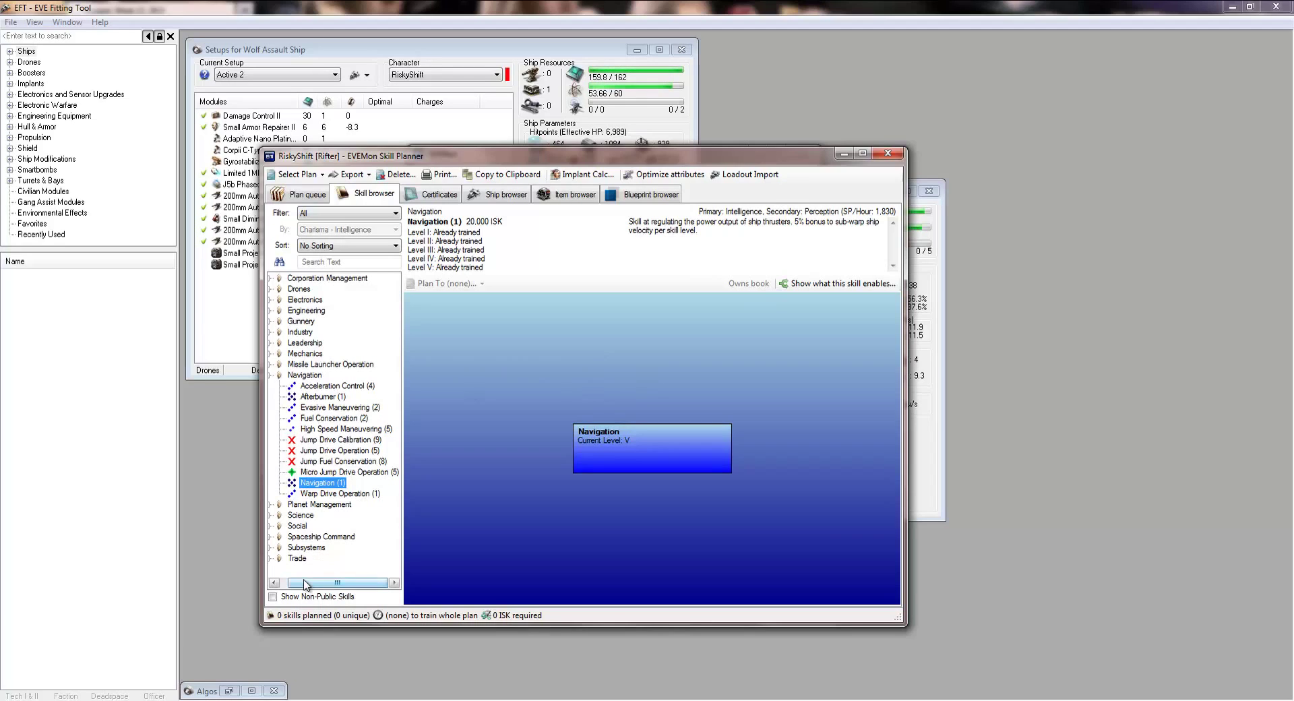
pyautogui.moveTo(305, 583); pyautogui.dragTo(301, 583)
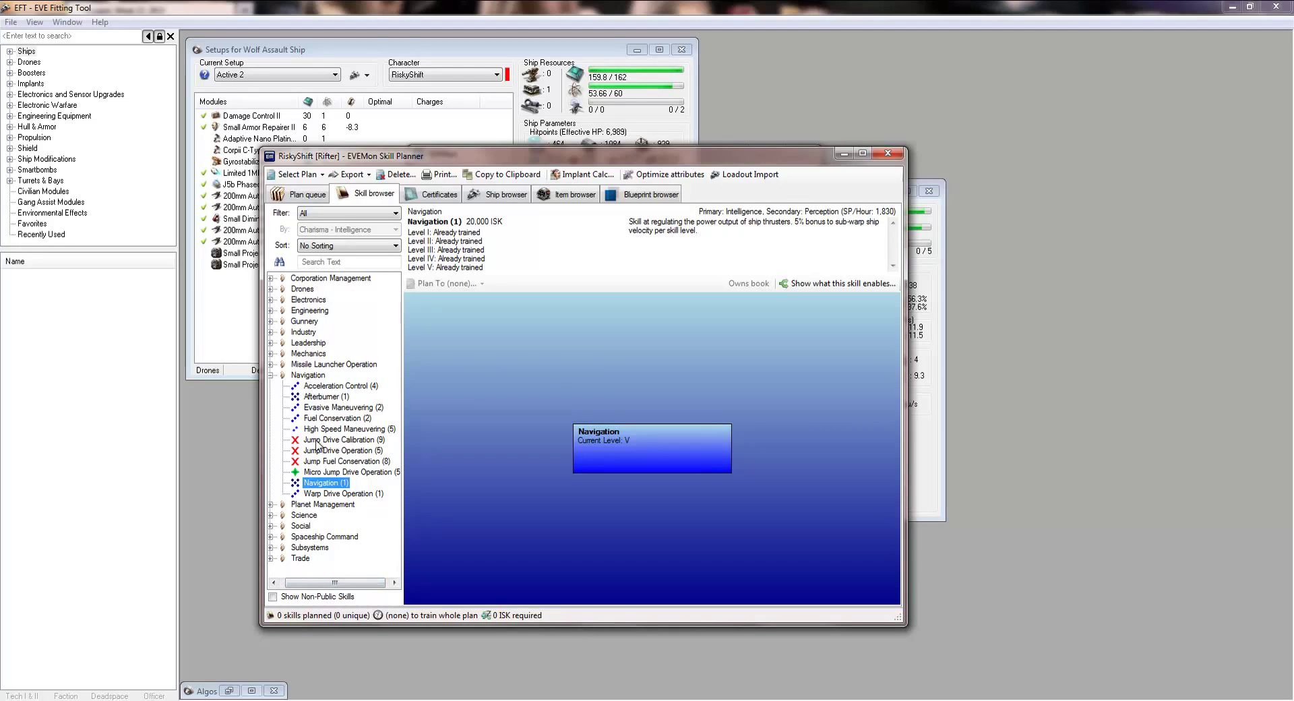
pyautogui.moveTo(311, 471); pyautogui.dragTo(310, 477)
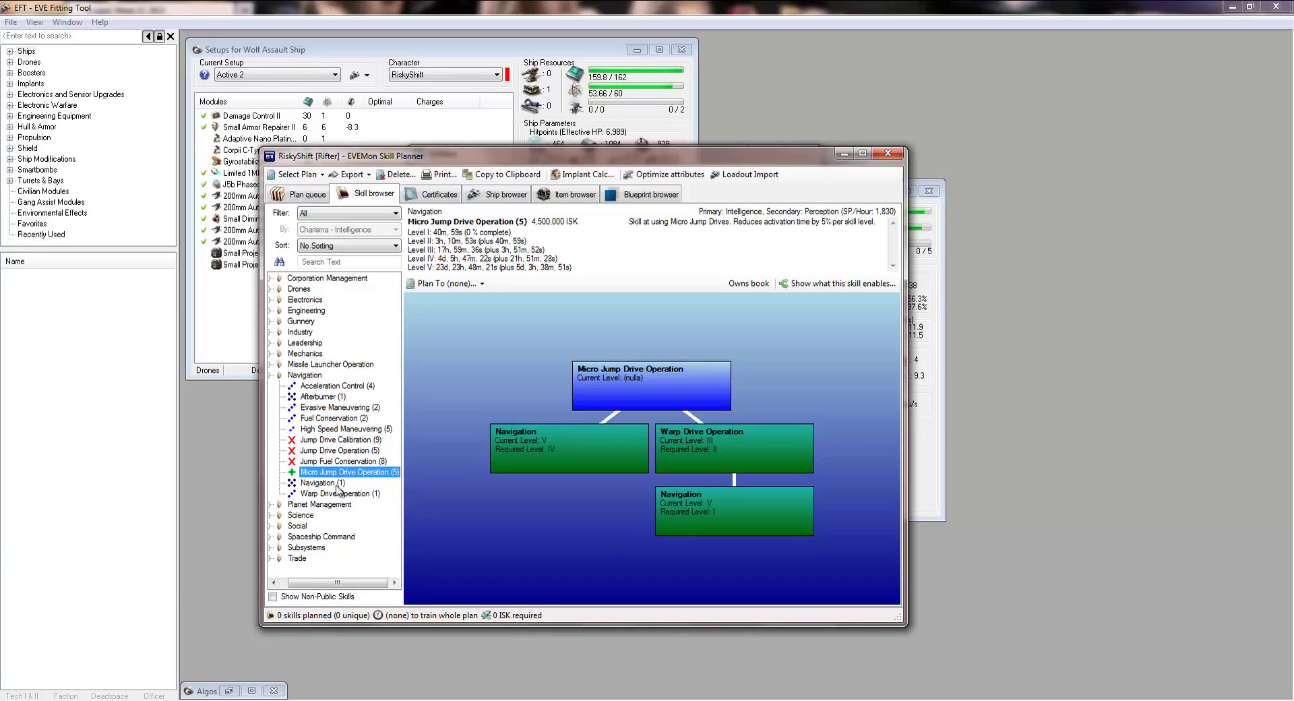
pyautogui.moveTo(324, 590); pyautogui.dragTo(316, 590)
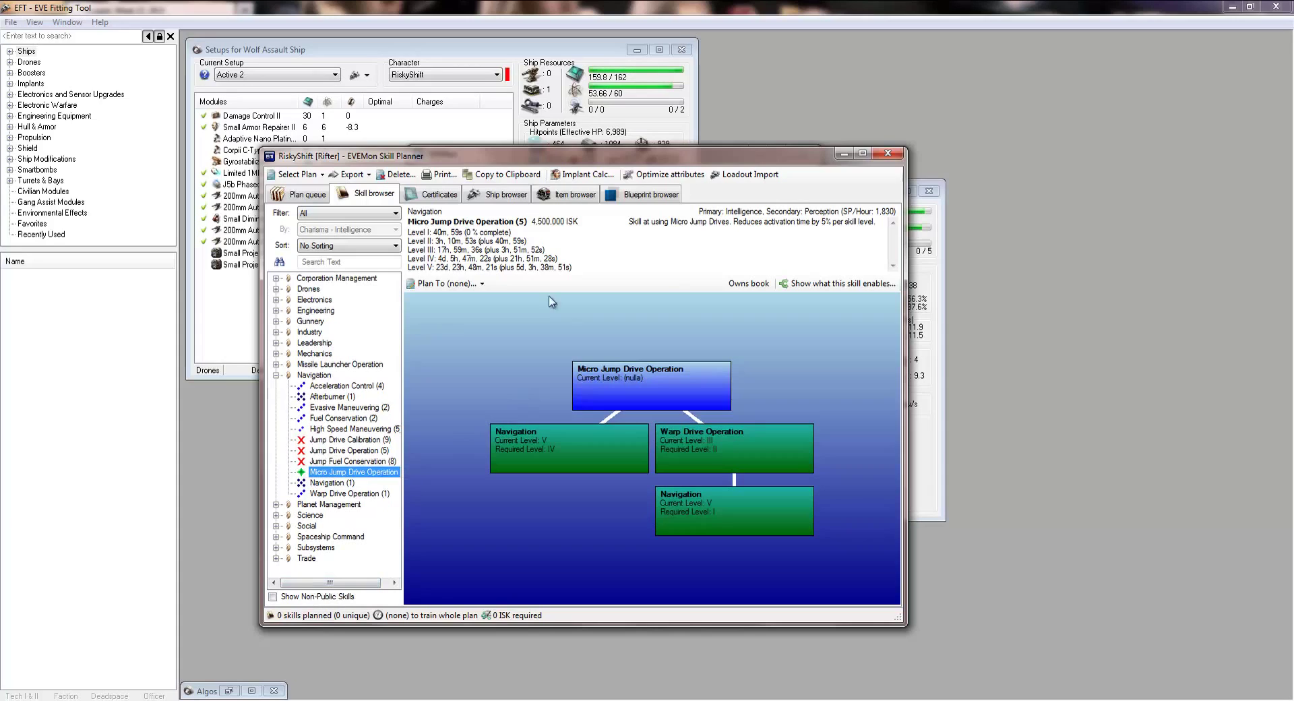
pyautogui.click(275, 375)
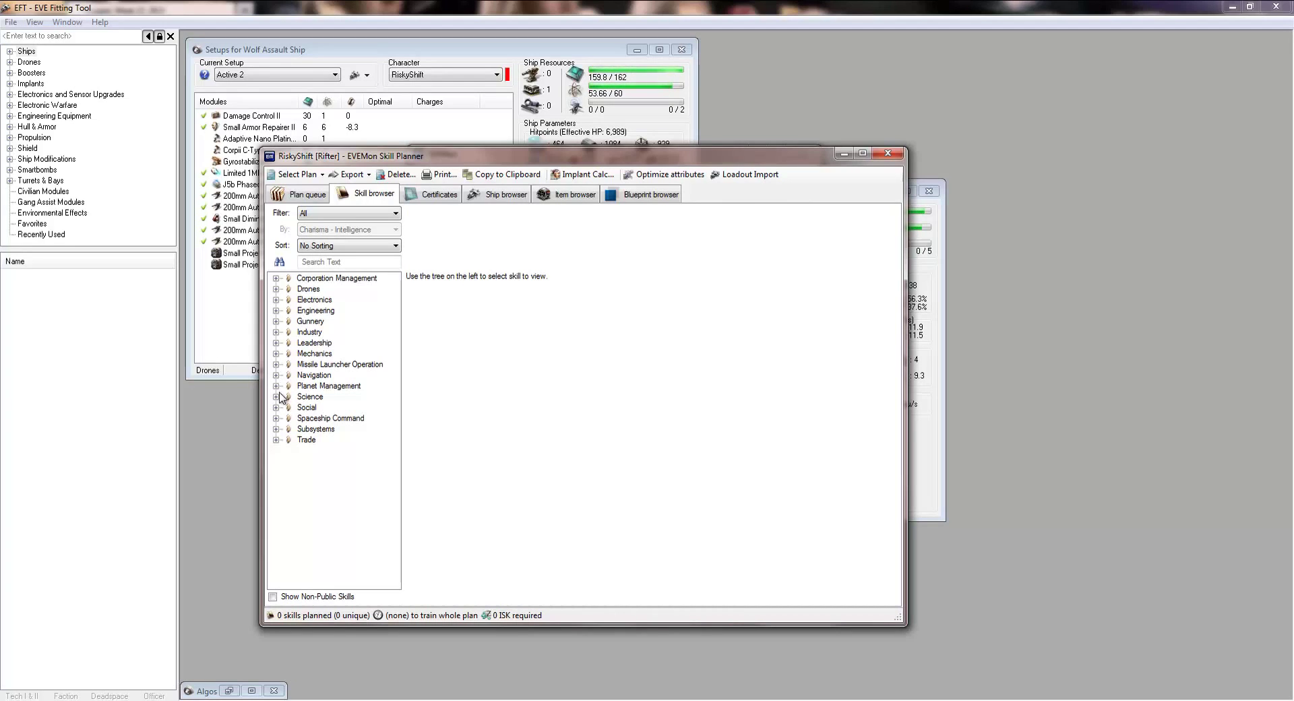
# - Check the description, training levels and prerequisite of the Surgical Strike skill in the Gunnery category
pyautogui.click(275, 321)
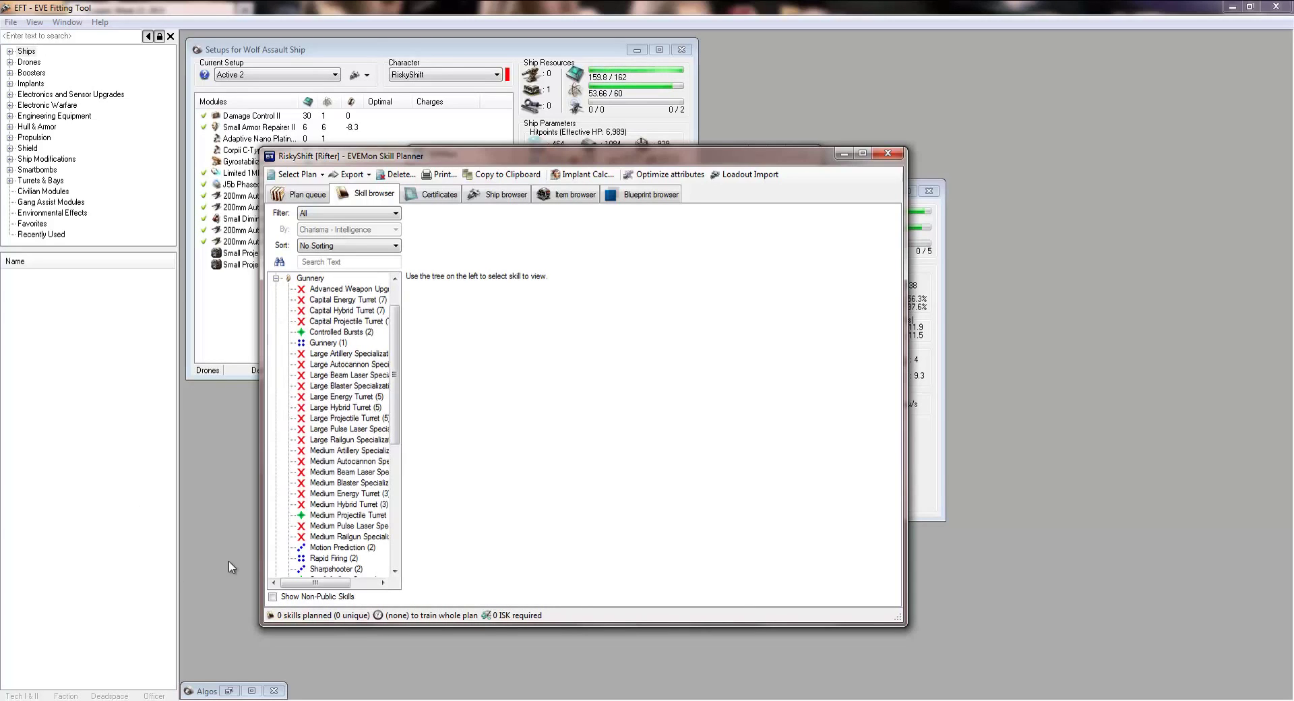
pyautogui.moveTo(396, 323); pyautogui.dragTo(398, 396)
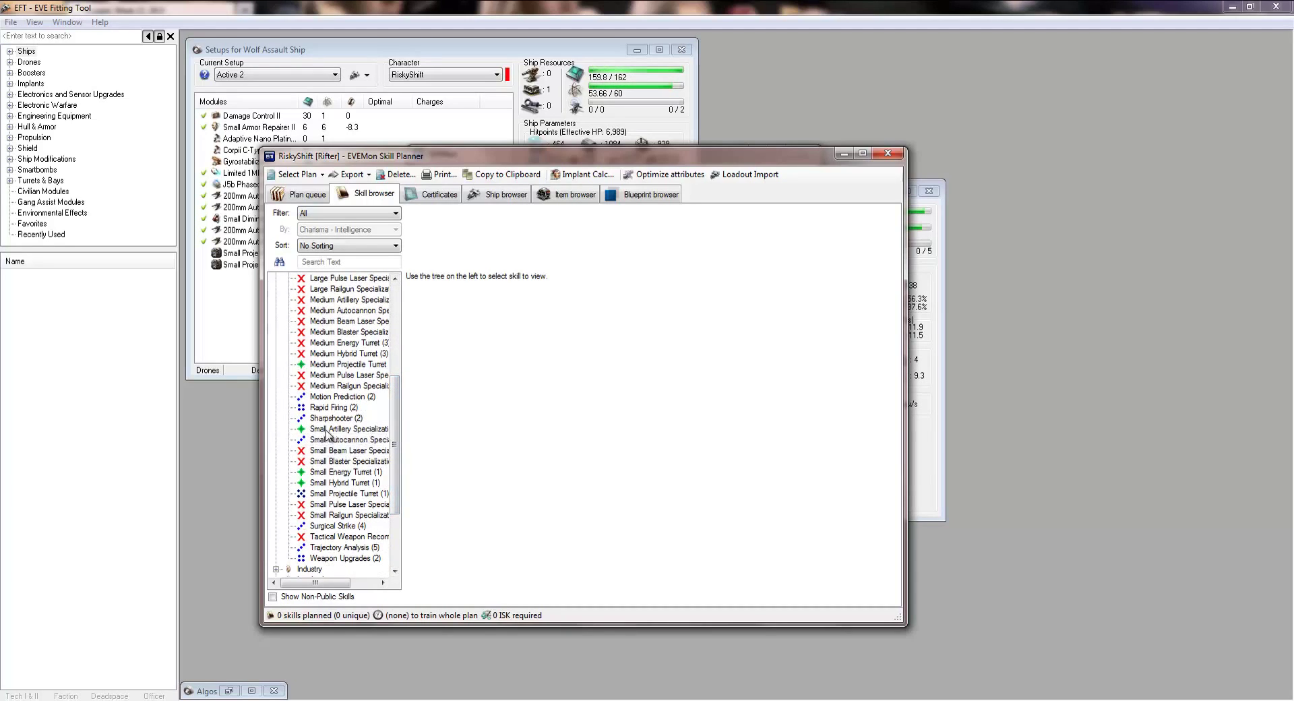
pyautogui.click(333, 538)
pyautogui.click(307, 526)
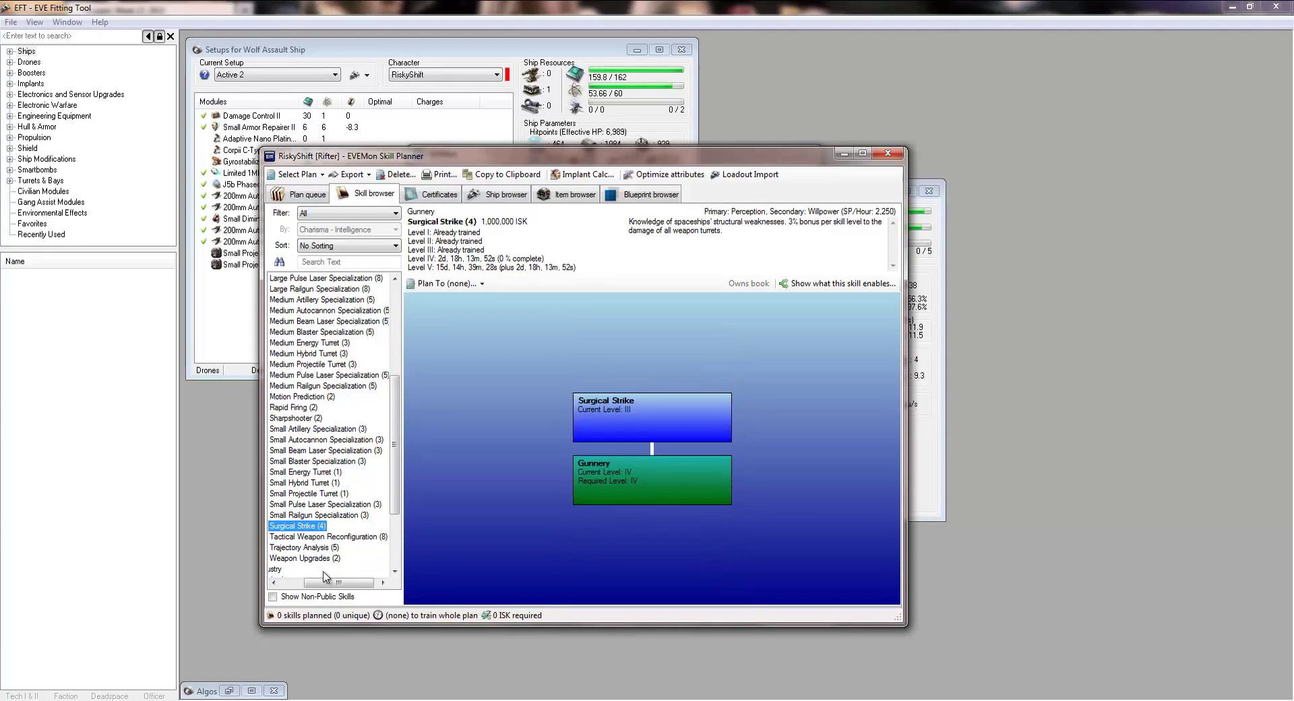
pyautogui.moveTo(322, 582); pyautogui.dragTo(294, 595)
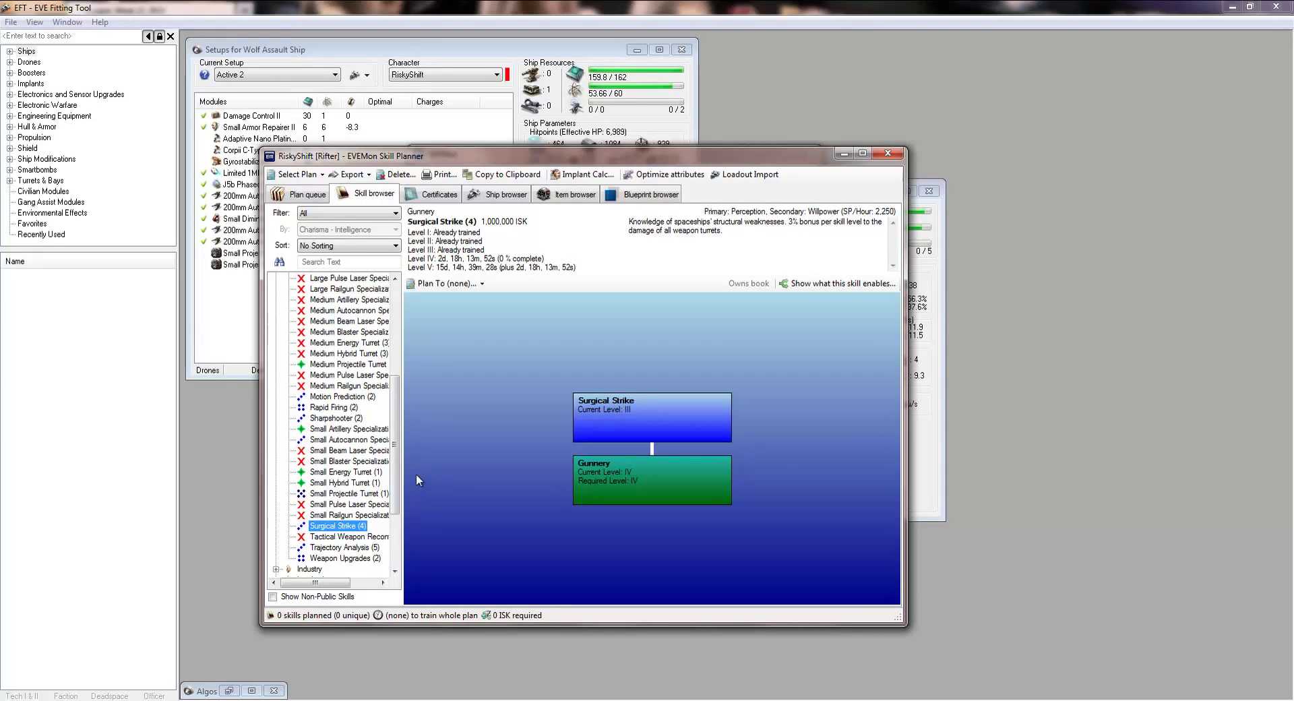
# - Review the Small Artillery Specialization and Motion Prediction skills, and collapse the Gunnery category
pyautogui.click(345, 449)
pyautogui.click(344, 440)
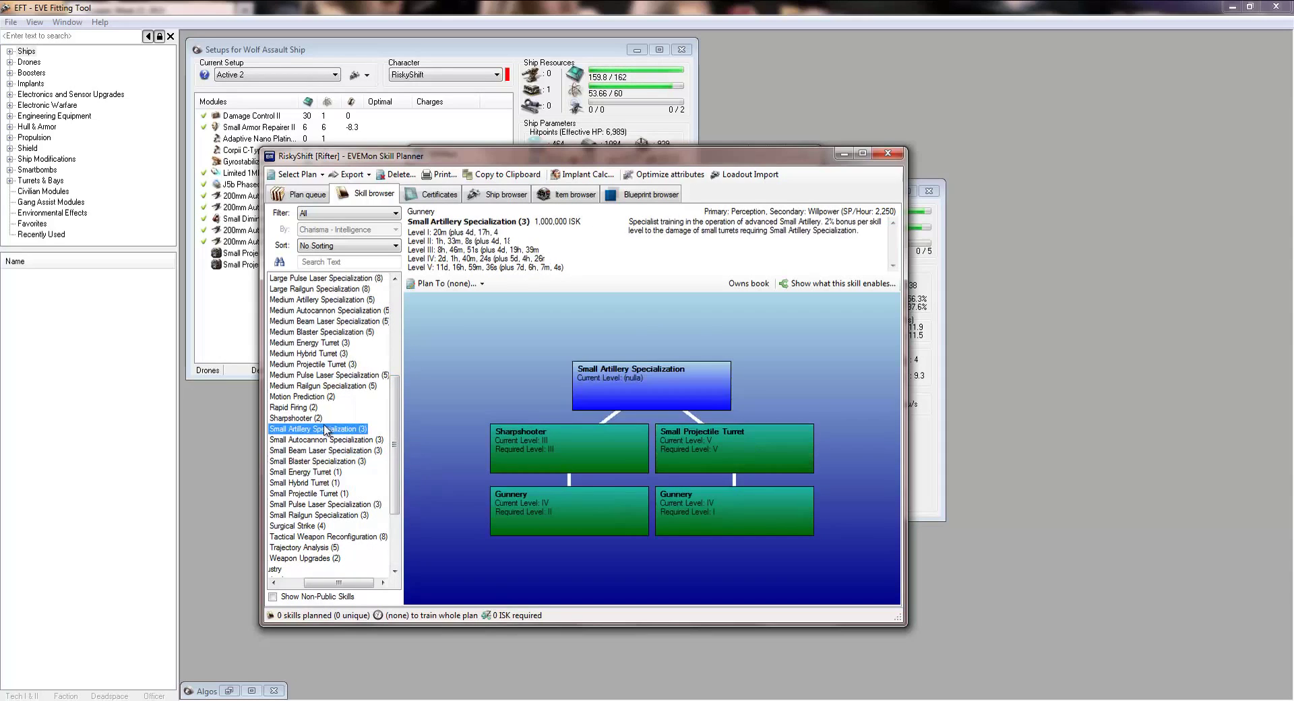
pyautogui.click(299, 397)
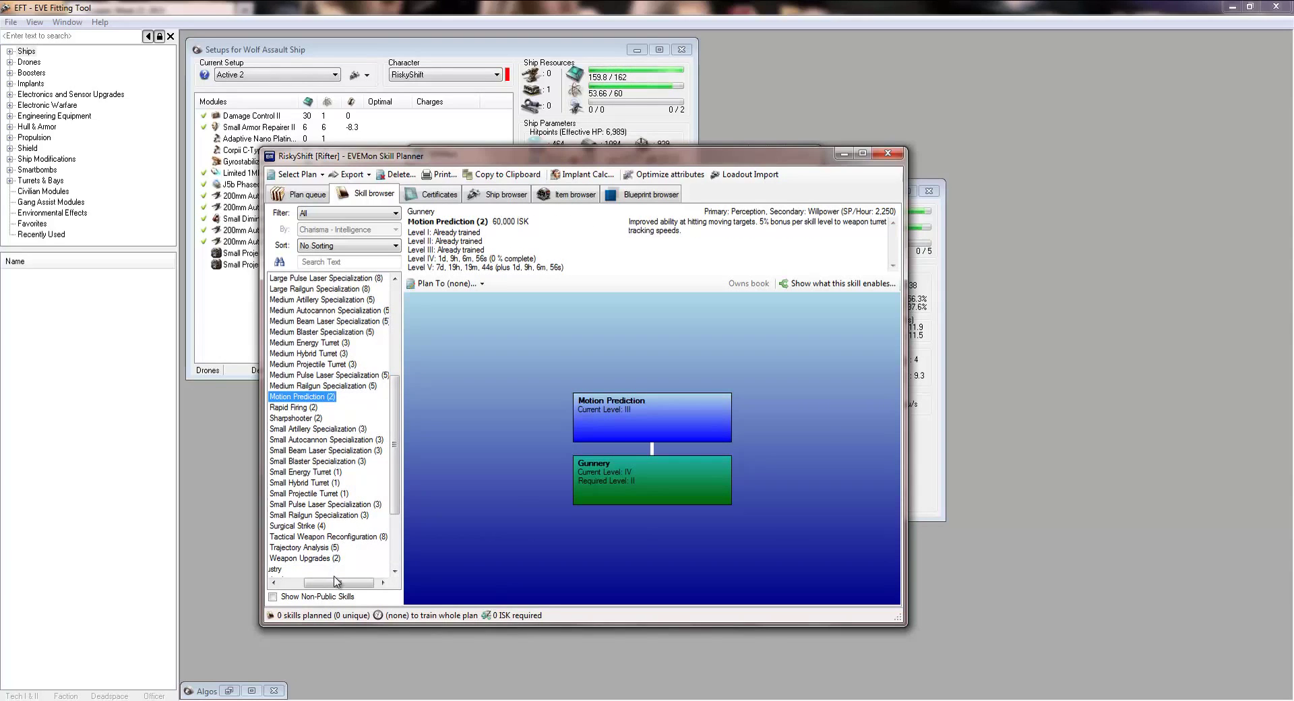
pyautogui.moveTo(338, 583); pyautogui.dragTo(320, 582)
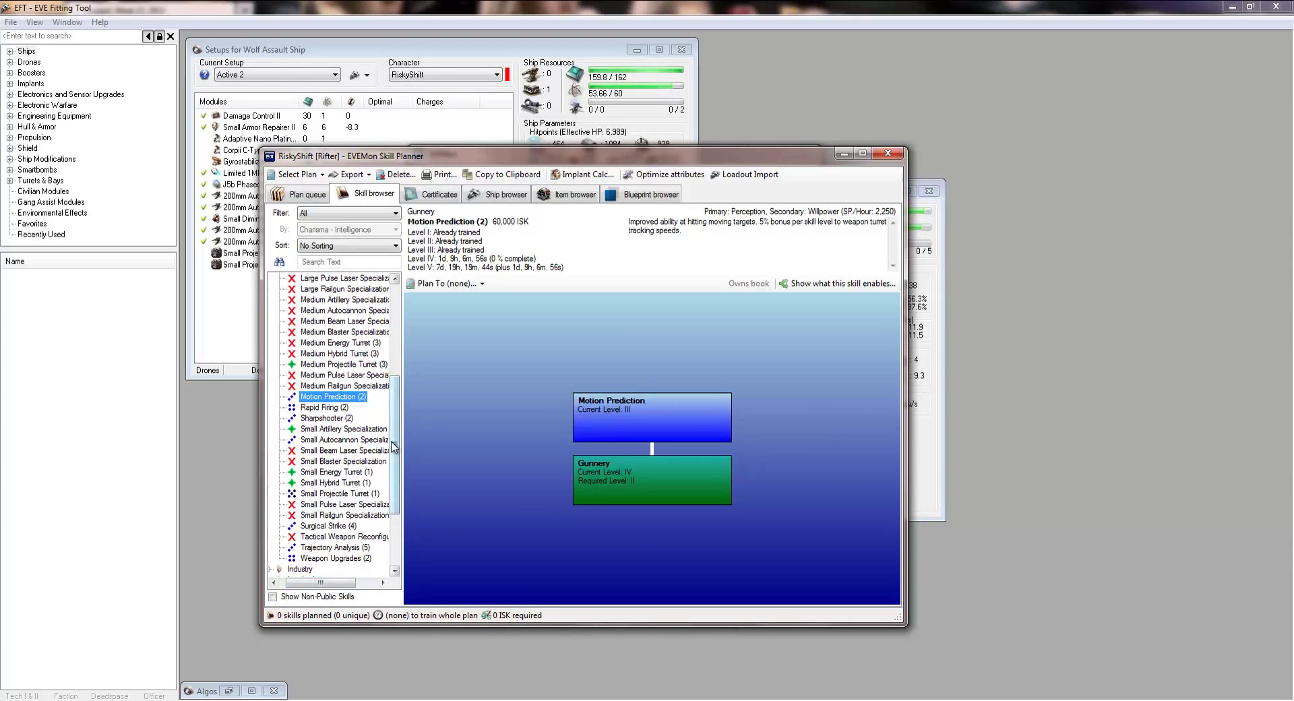
pyautogui.scroll(6, 396, 339)
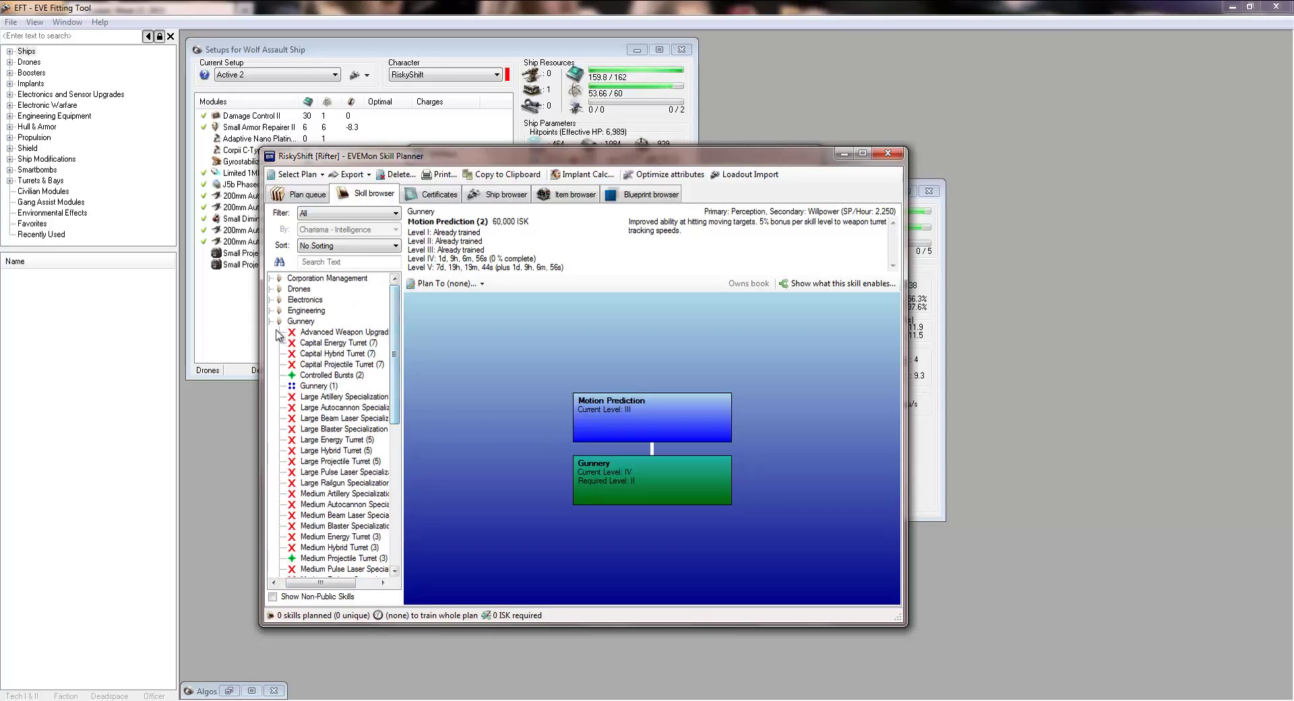
pyautogui.click(269, 323)
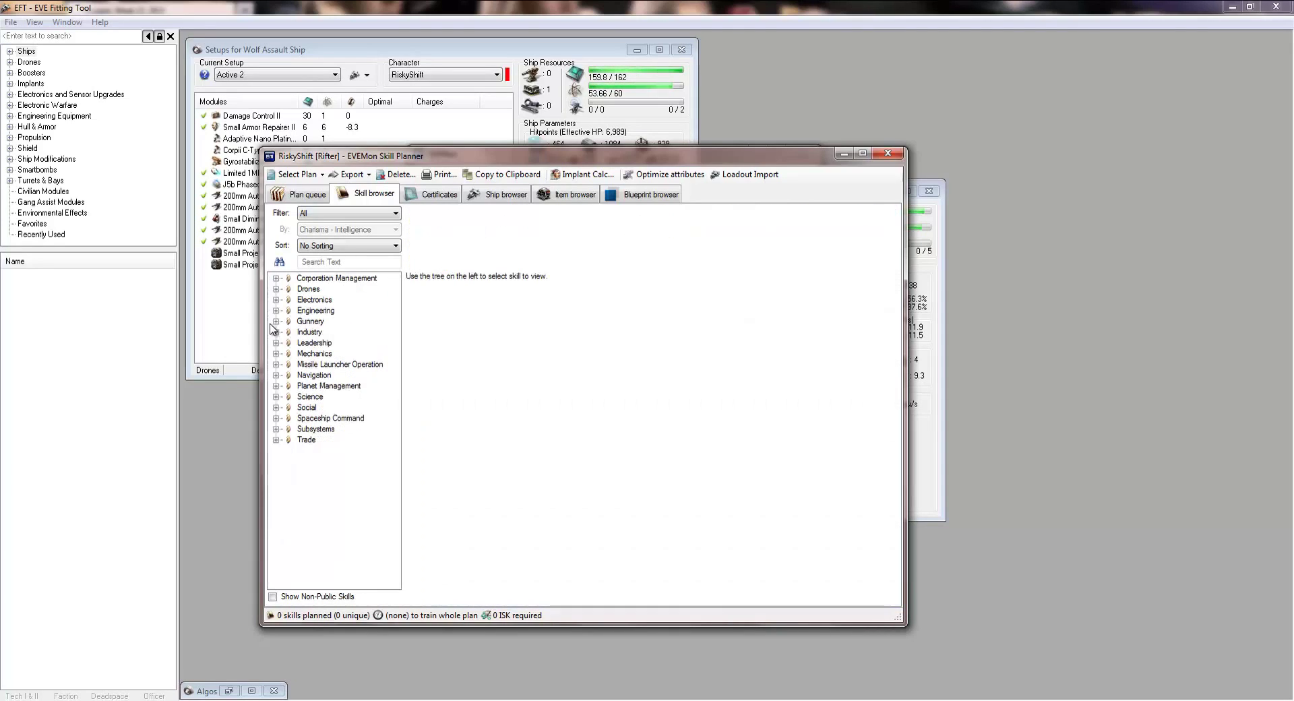
# - Look through the full list of turret and support skills in the Gunnery category, and collapse it again
pyautogui.click(321, 322)
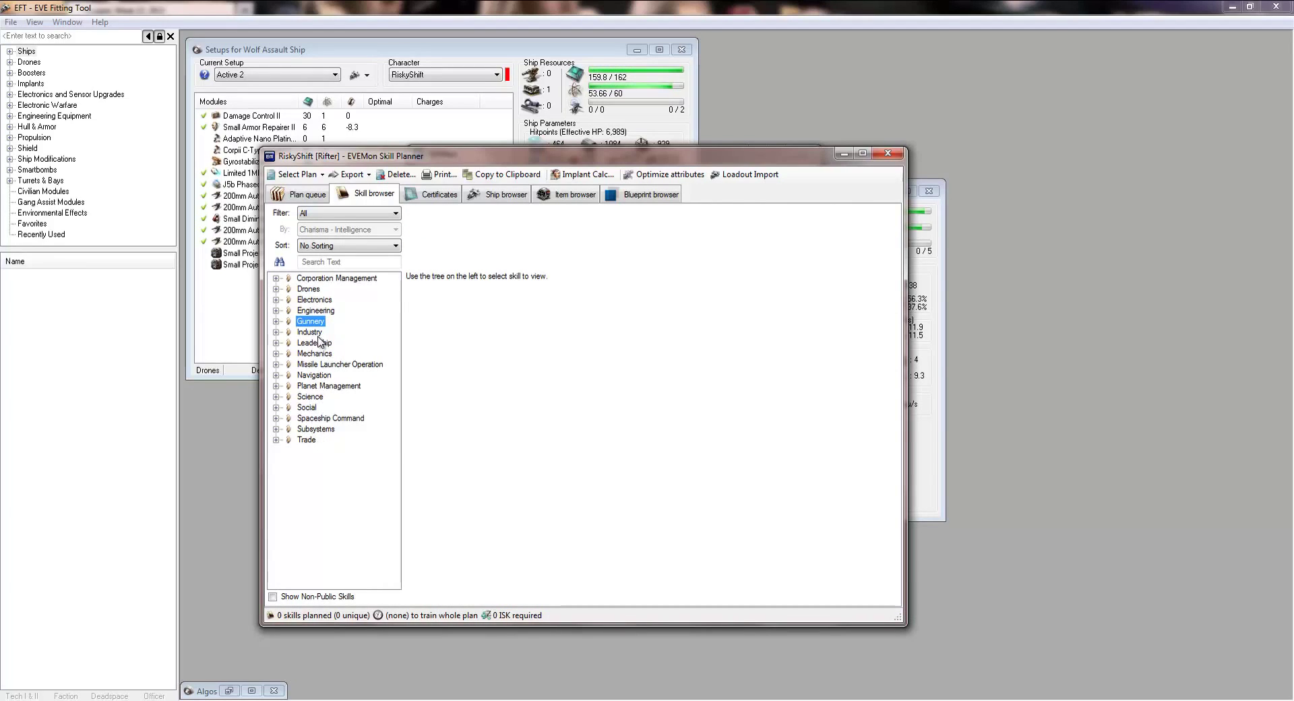
pyautogui.click(322, 364)
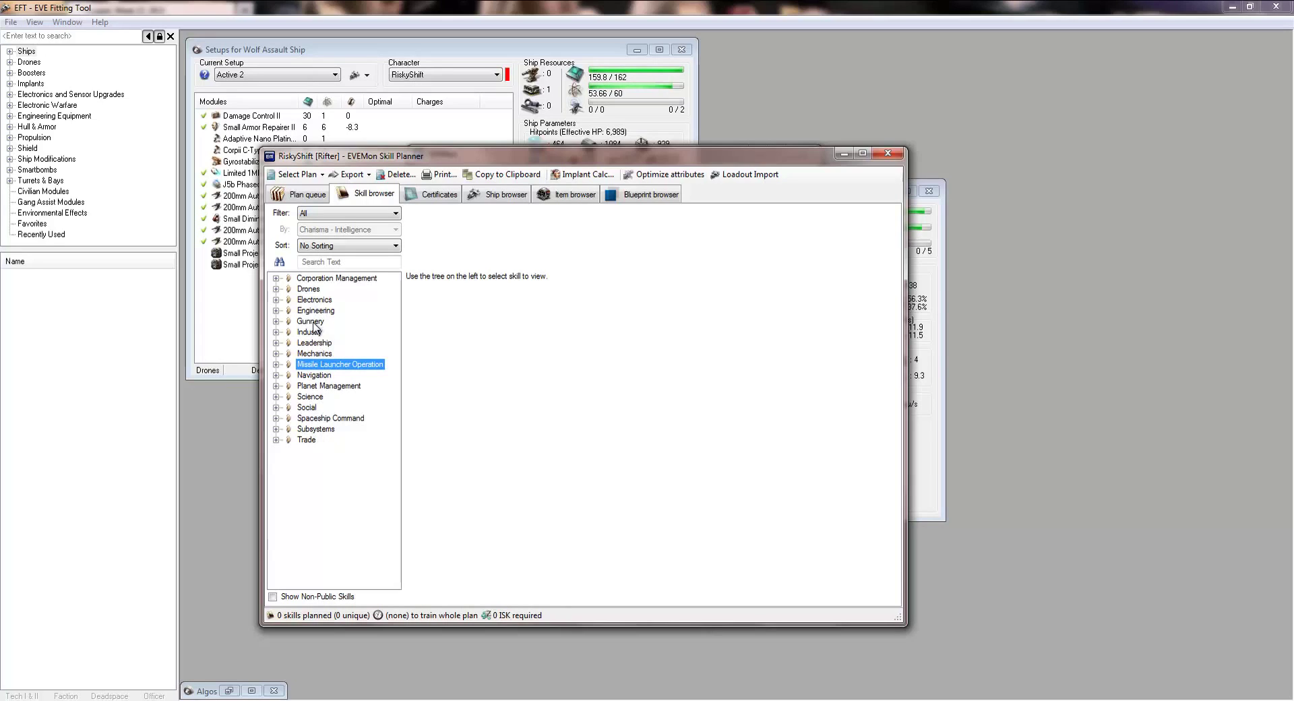
pyautogui.click(313, 322)
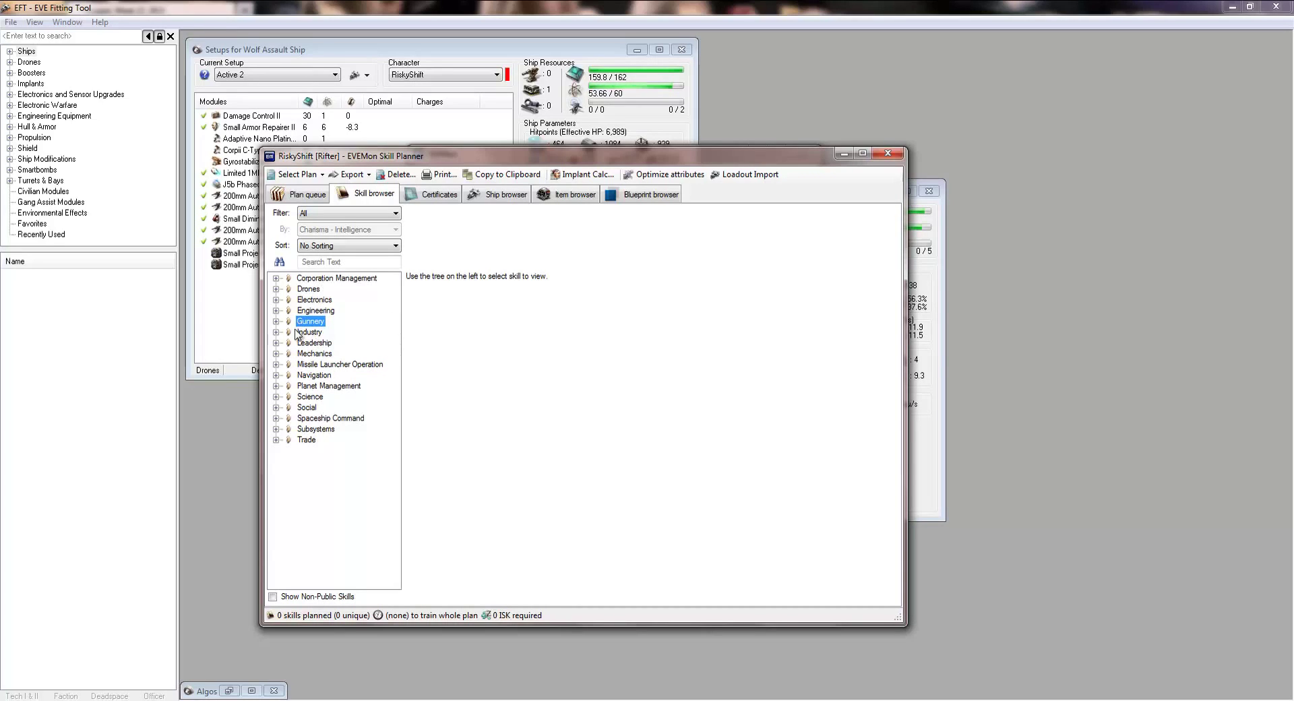
pyautogui.click(276, 320)
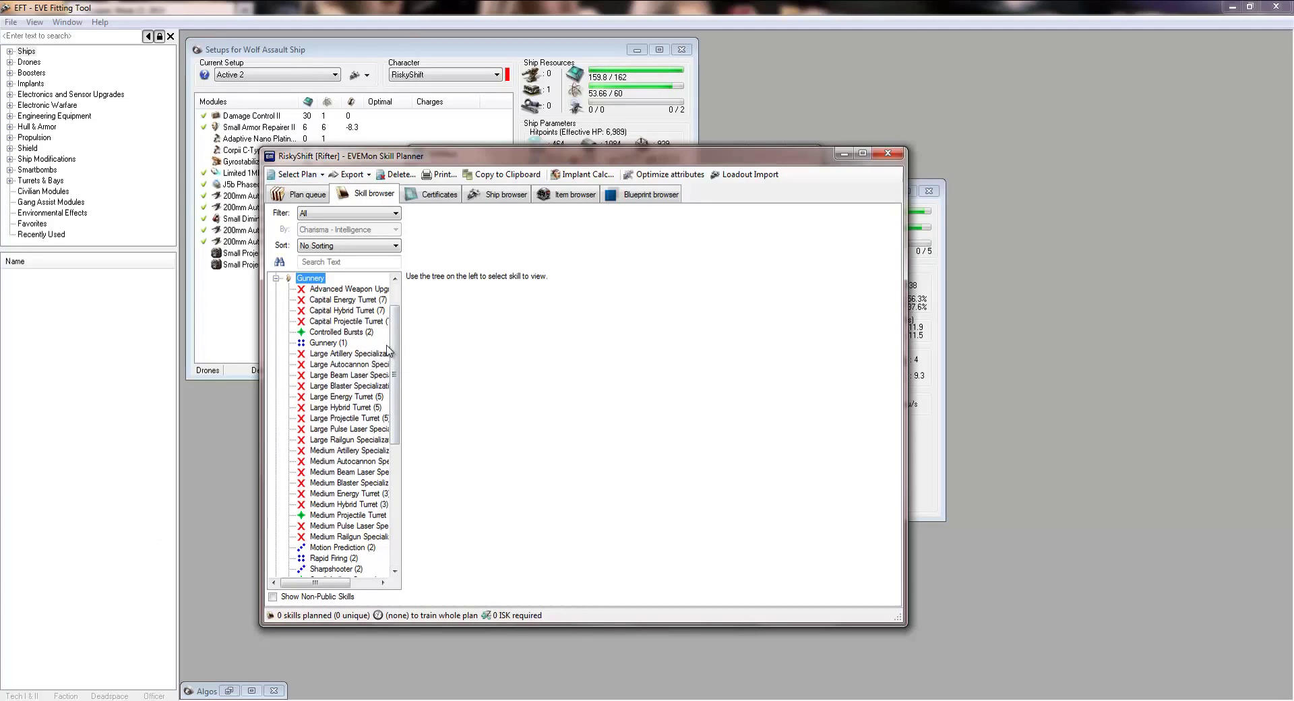
pyautogui.scroll(1, 397, 320)
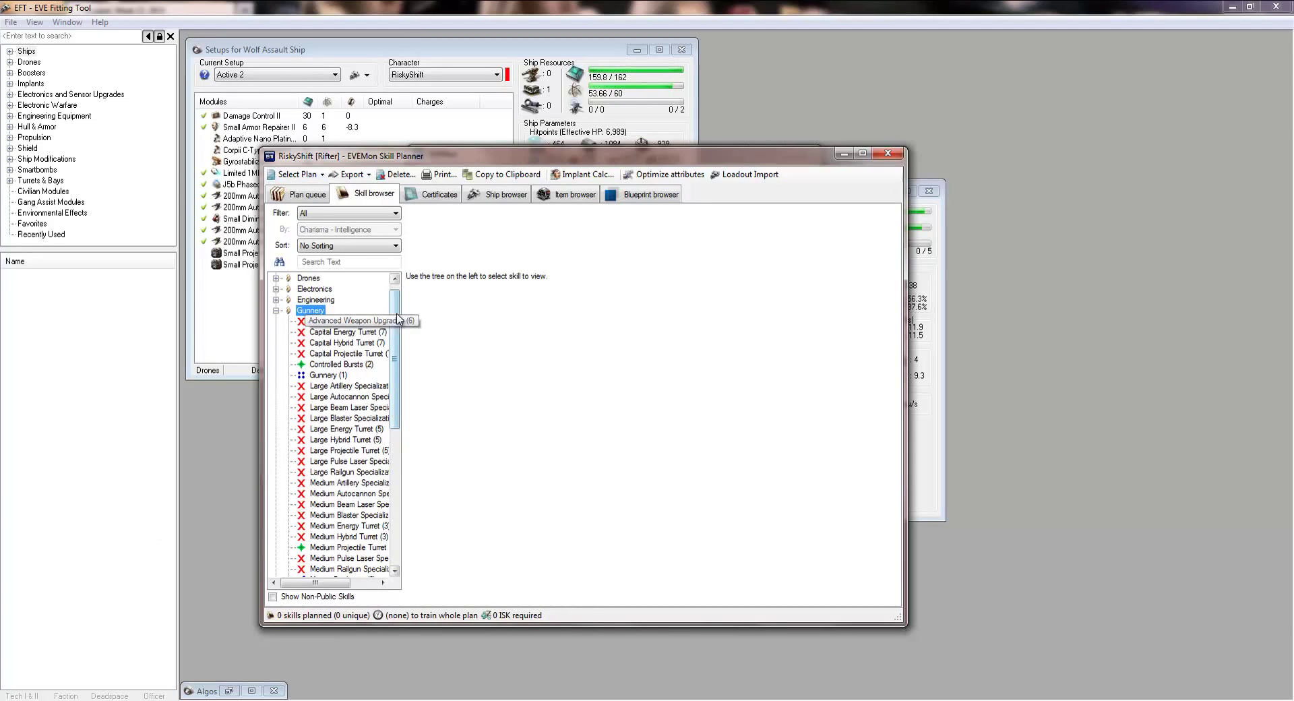
pyautogui.moveTo(397, 320); pyautogui.dragTo(393, 416)
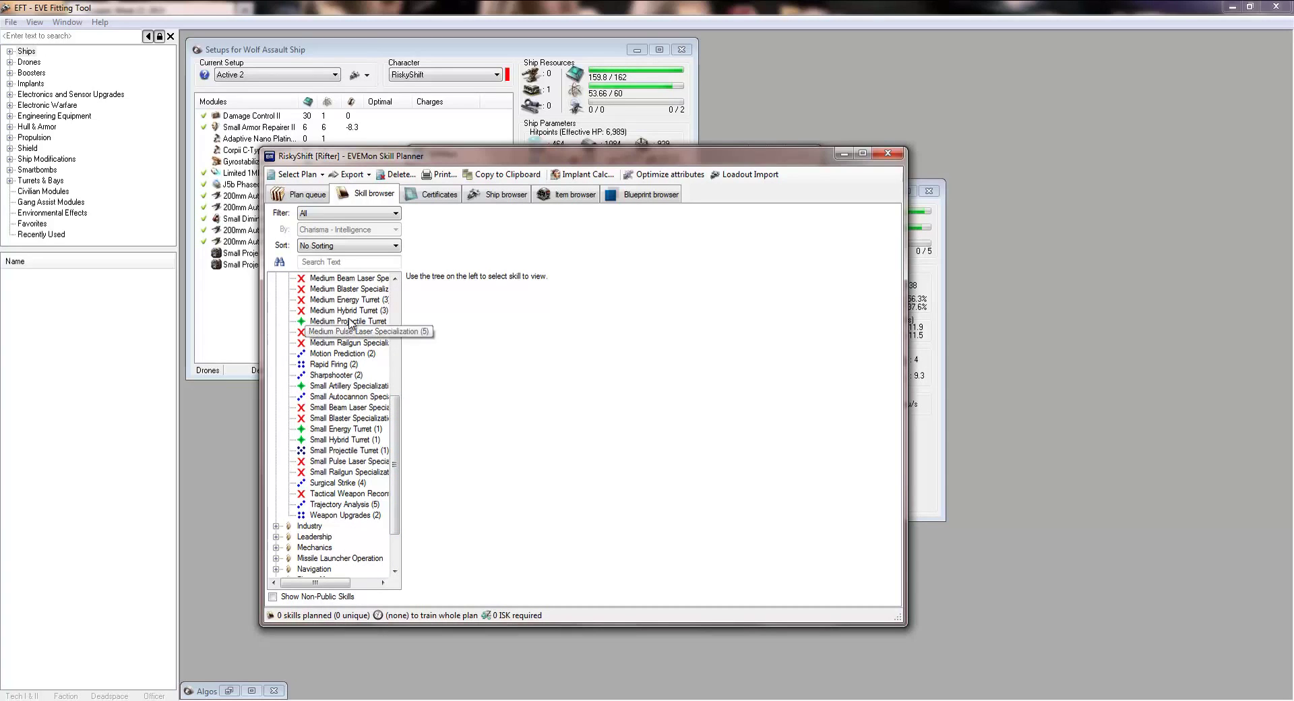
pyautogui.scroll(2, 396, 518)
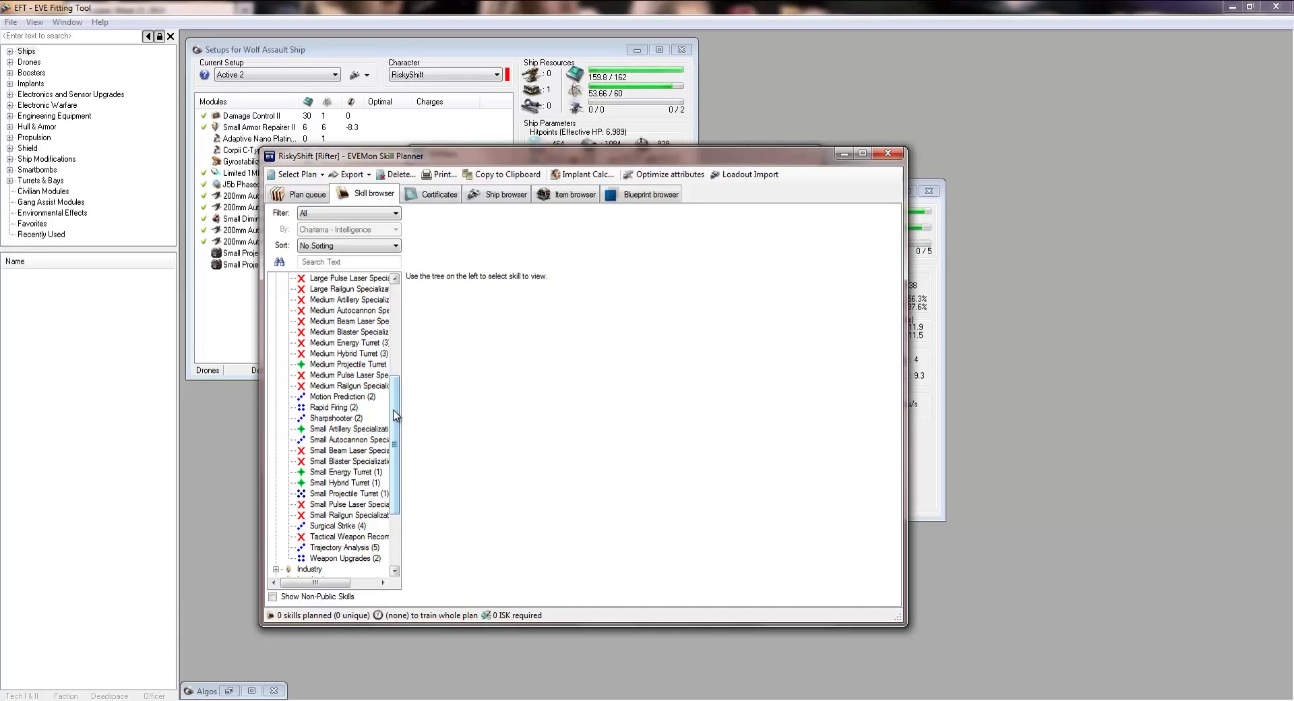
pyautogui.moveTo(396, 415); pyautogui.dragTo(404, 369)
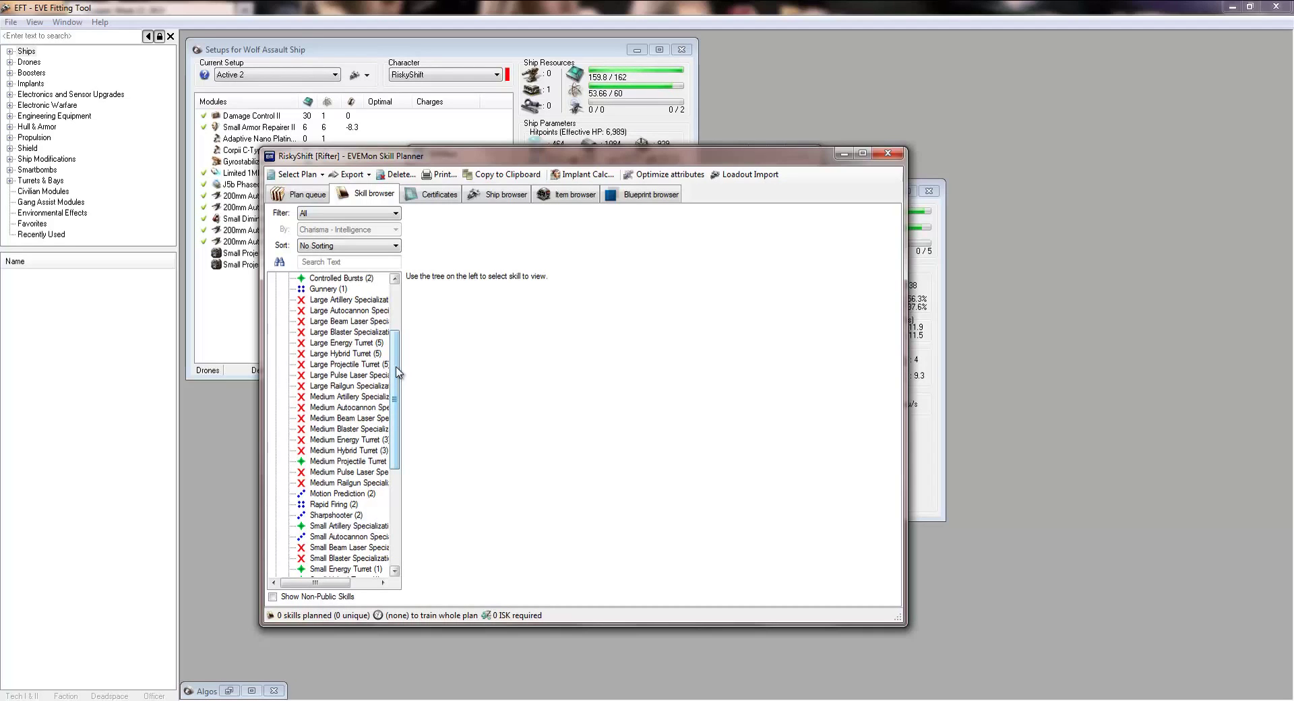
pyautogui.scroll(2, 397, 364)
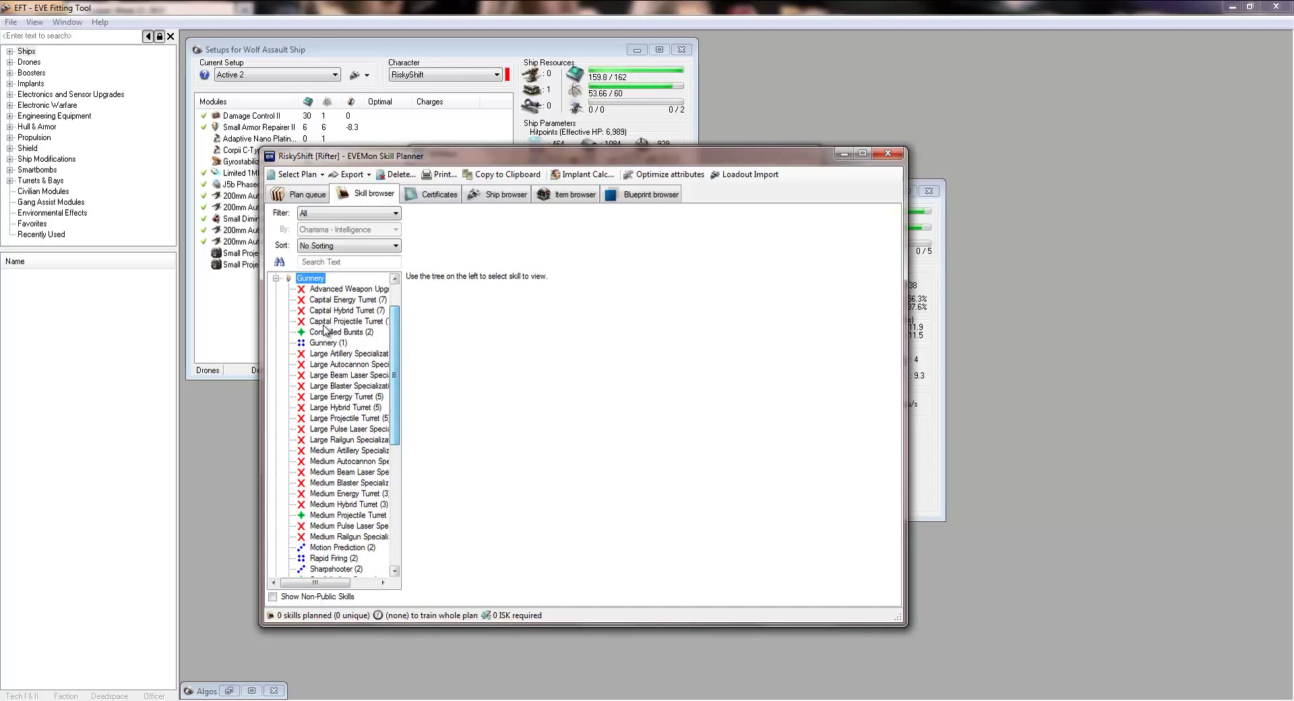
pyautogui.click(275, 279)
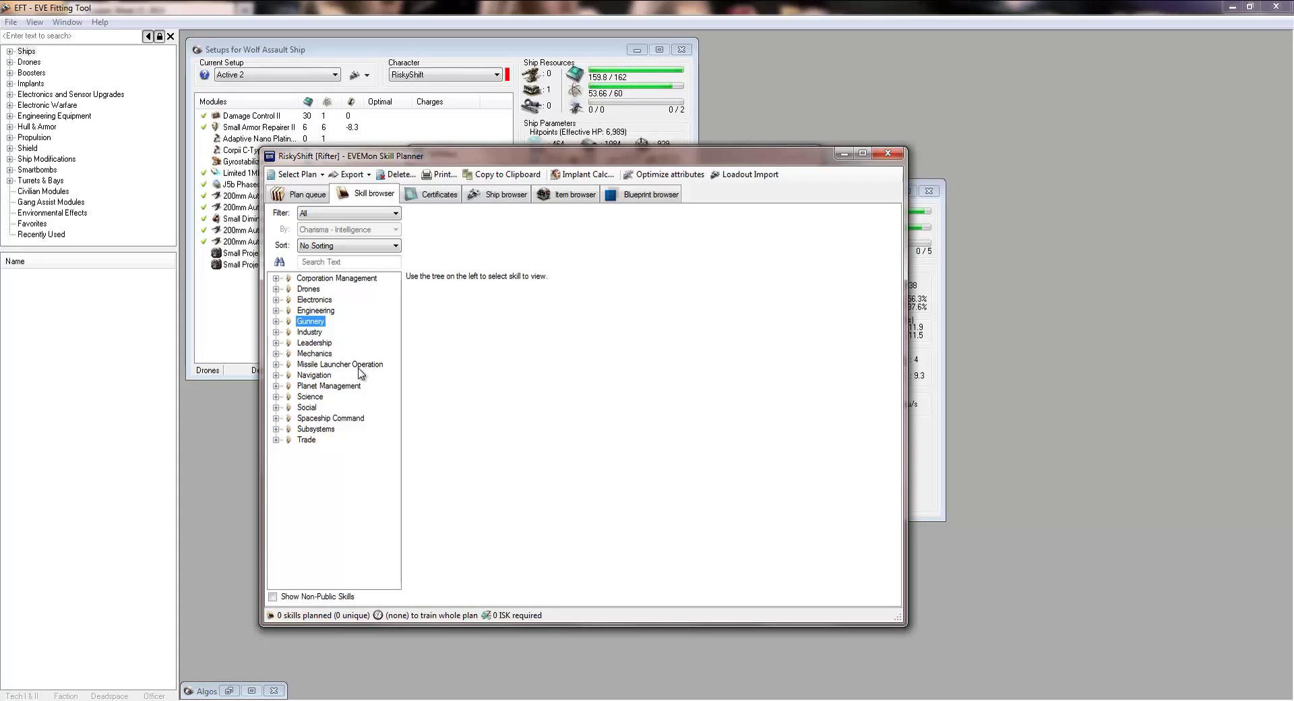
# - Open the saved Better Rifter skill plan in place of the current plan
pyautogui.click(329, 366)
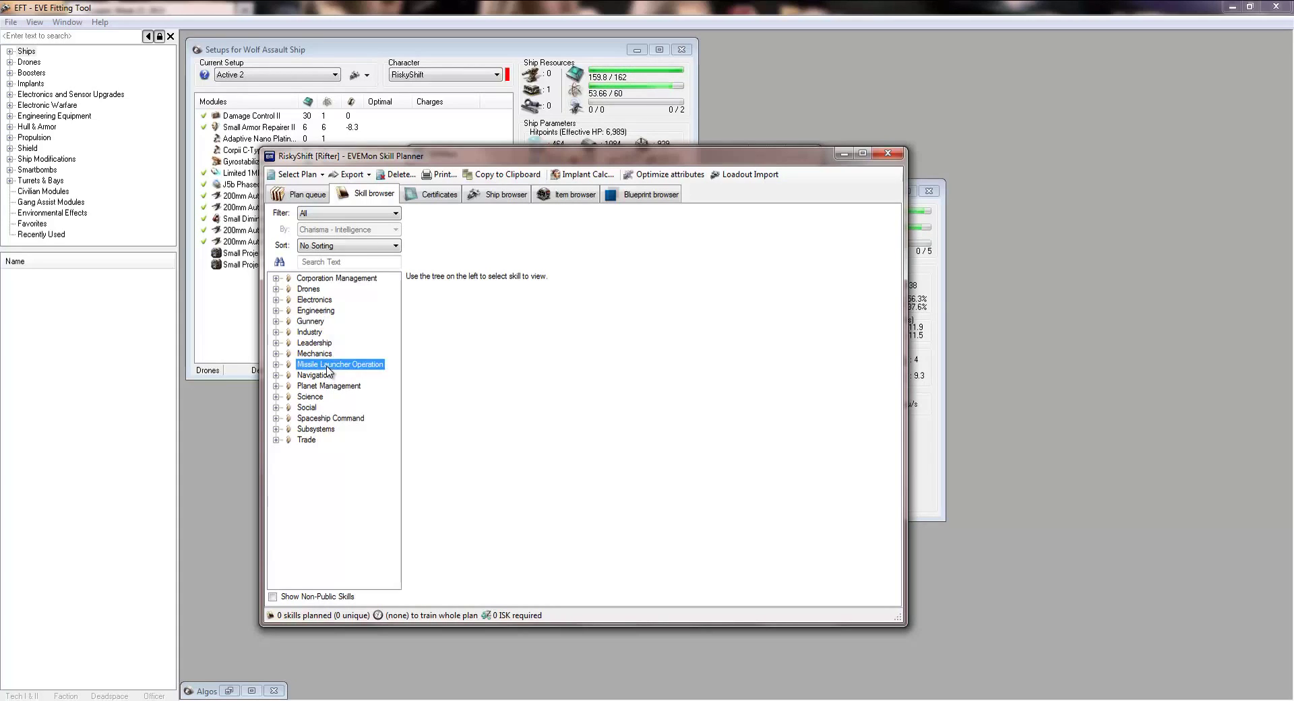
pyautogui.click(315, 322)
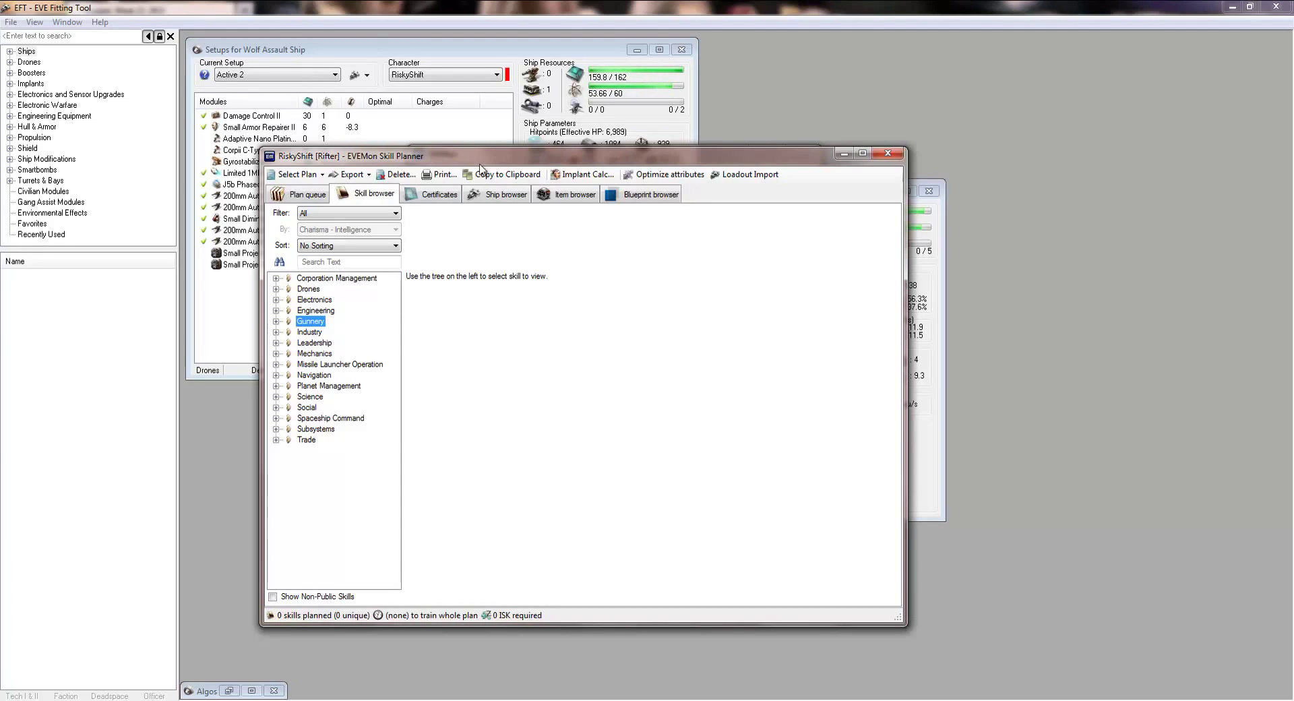
pyautogui.click(301, 178)
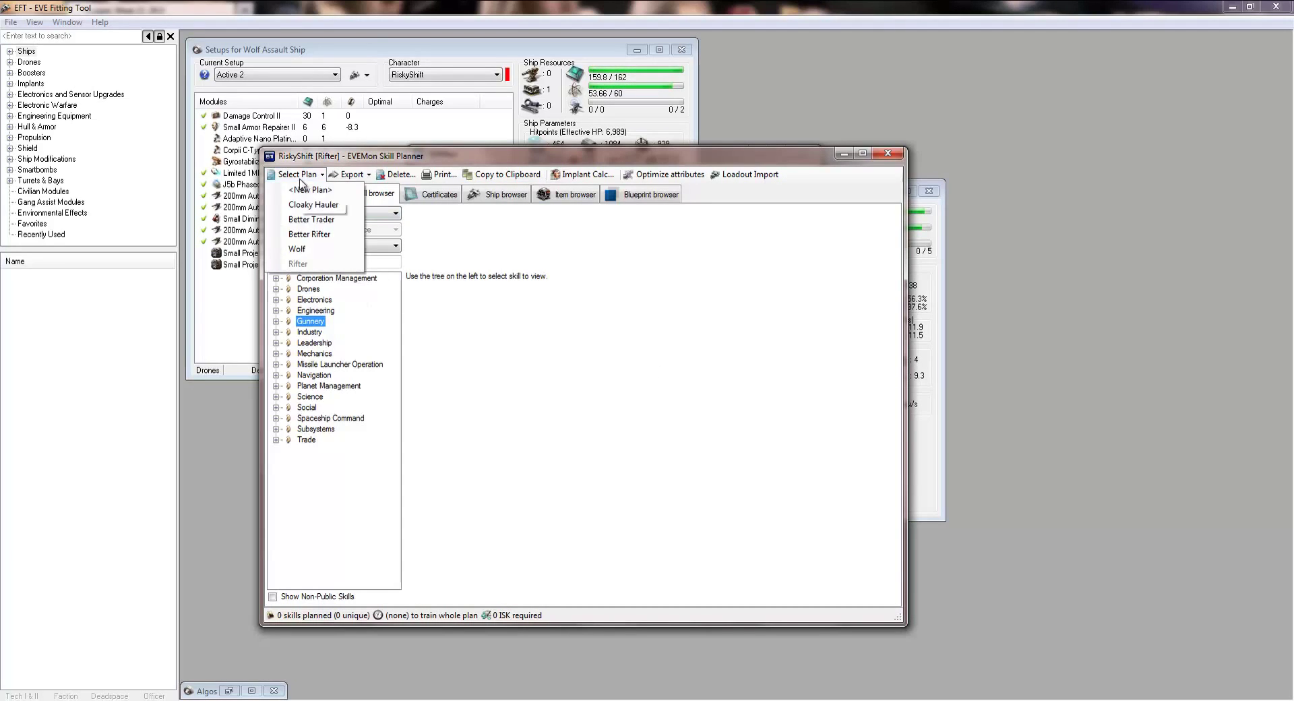
pyautogui.click(309, 236)
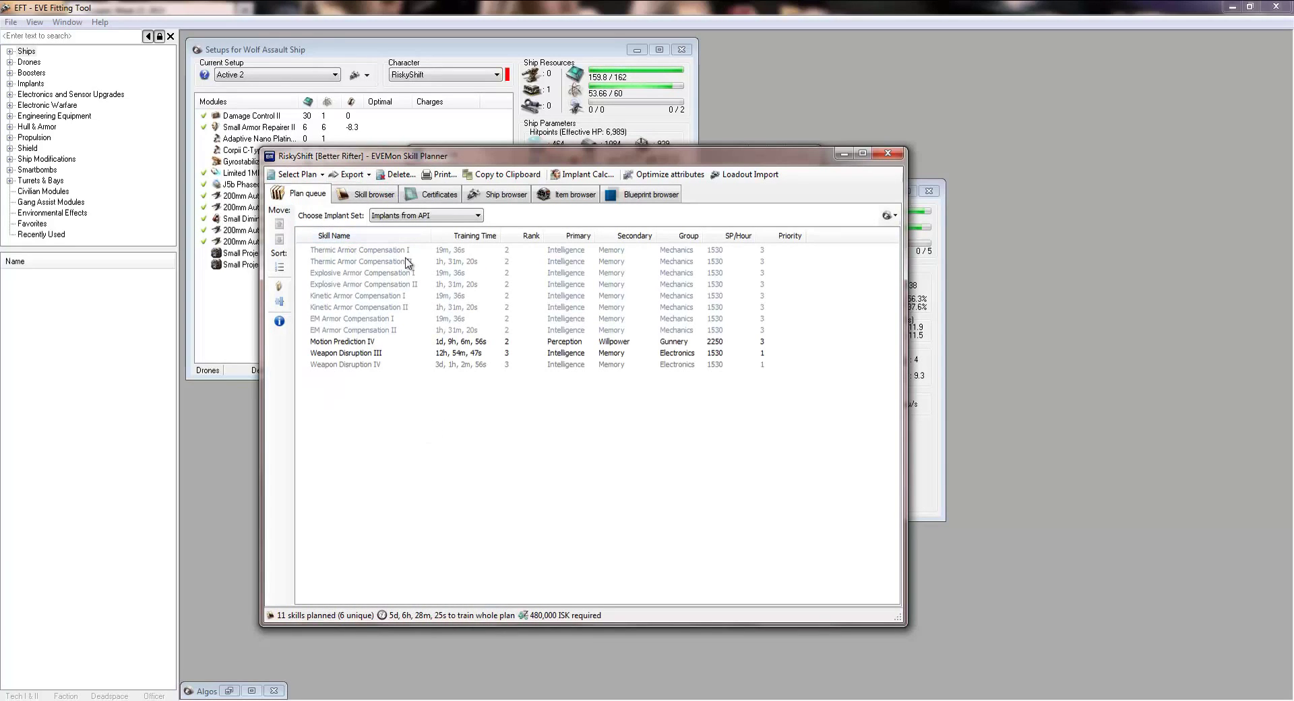
# - Switch to EVE Fitting Tool and set the Rifter Frigate setup's character to the same one the Wolf setup uses
pyautogui.click(992, 288)
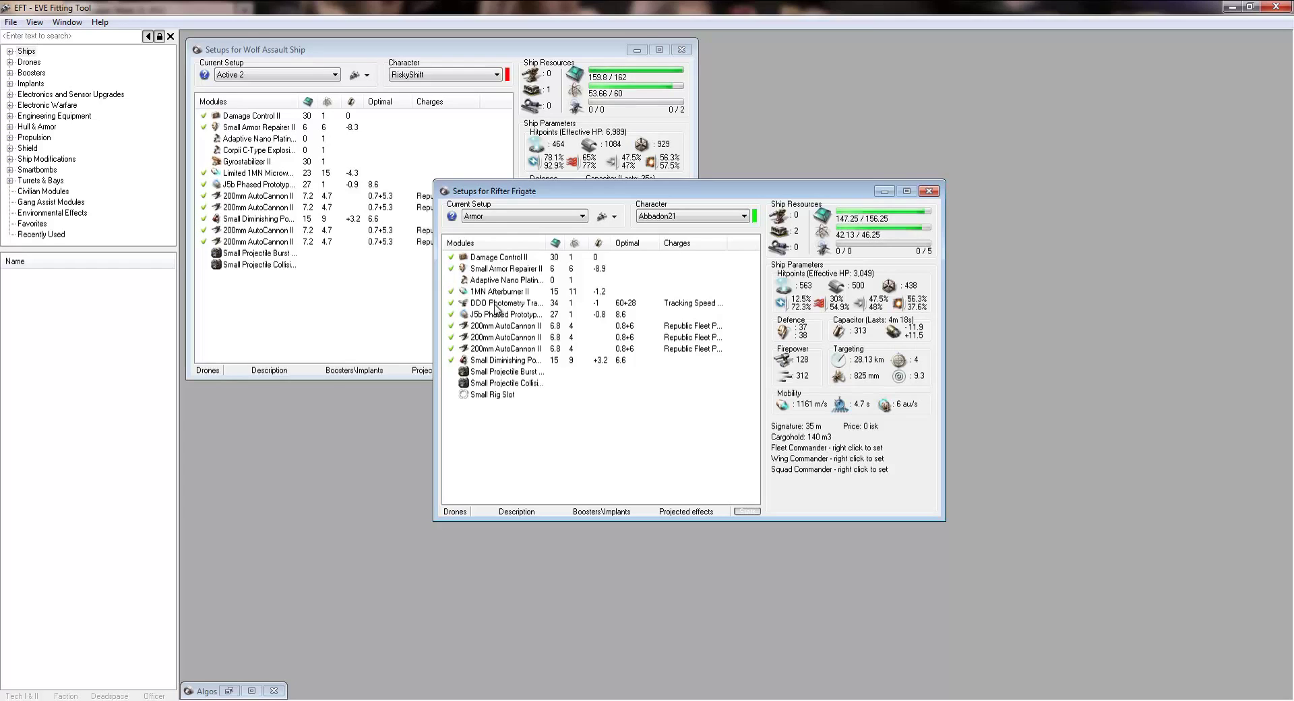
pyautogui.rightClick(490, 270)
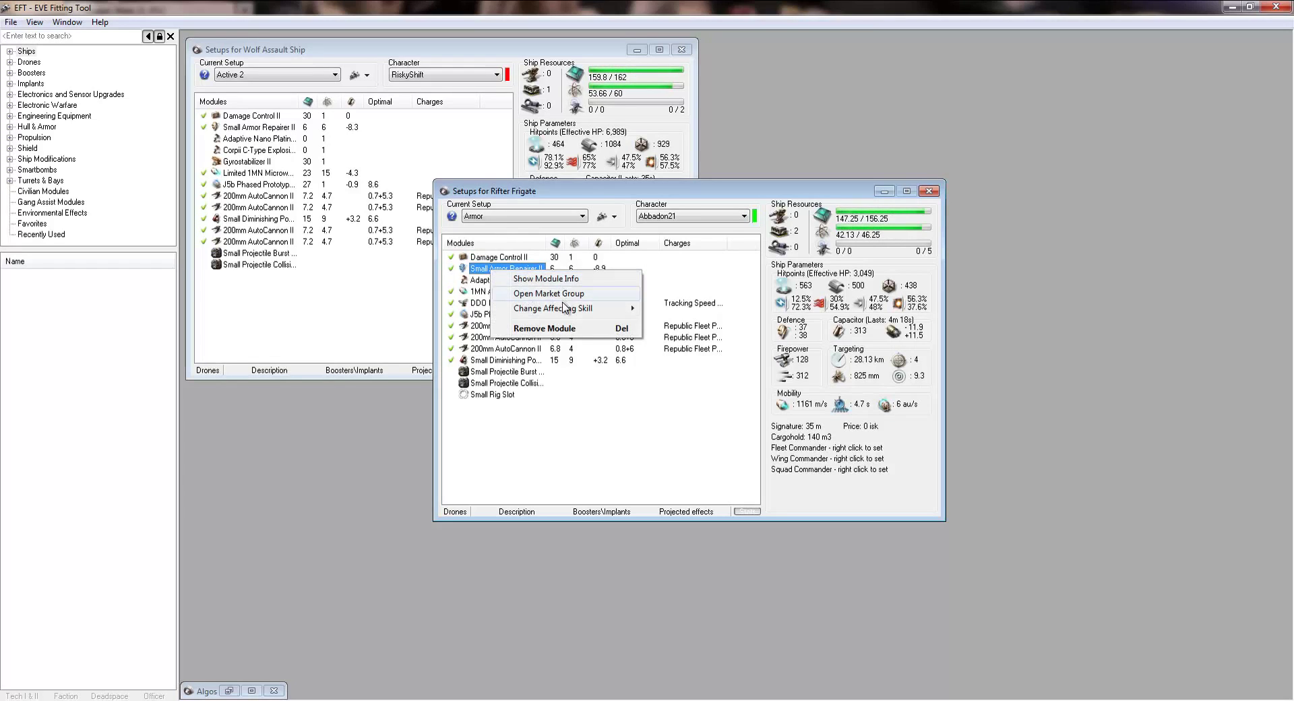
pyautogui.click(672, 216)
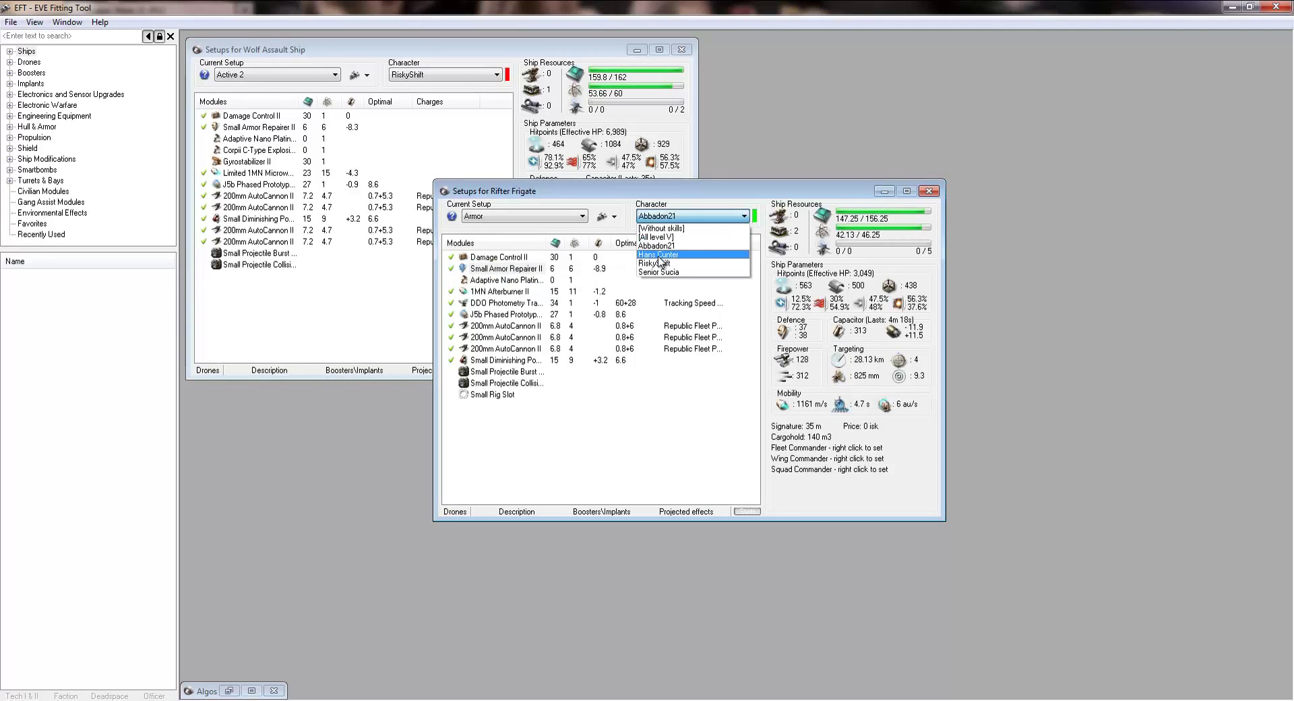
pyautogui.click(658, 263)
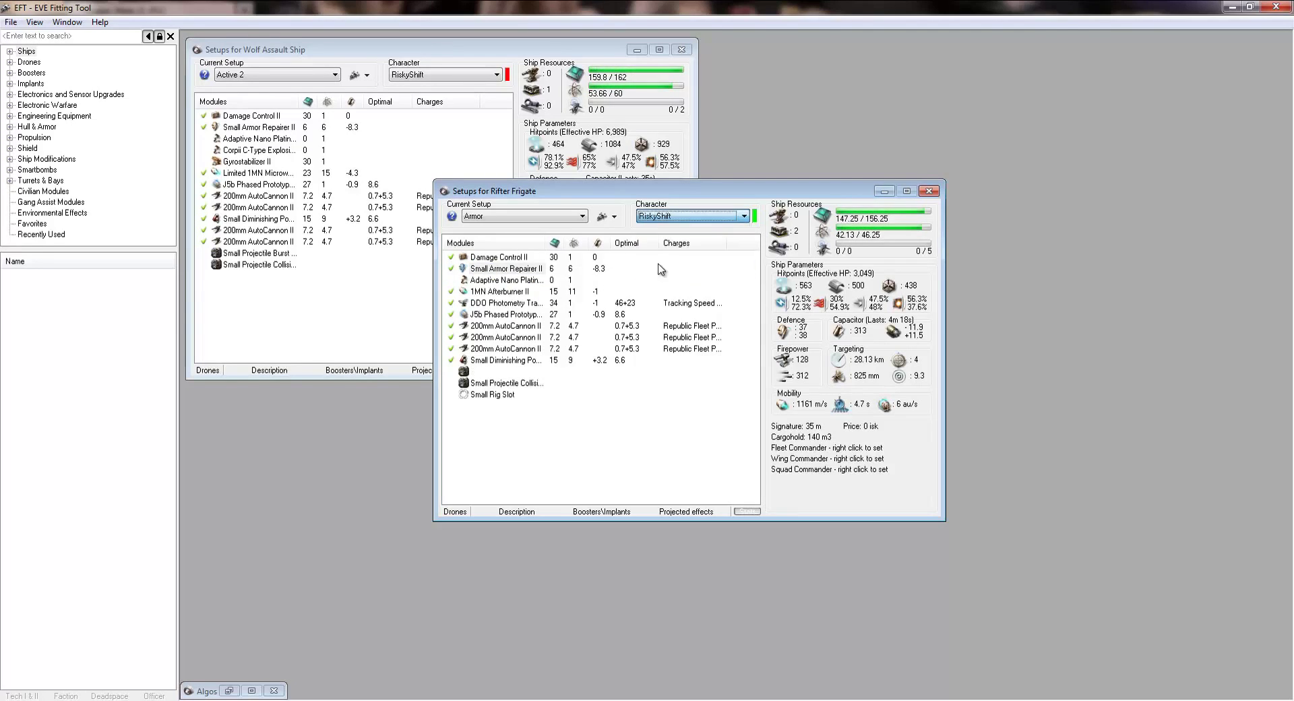
pyautogui.click(632, 459)
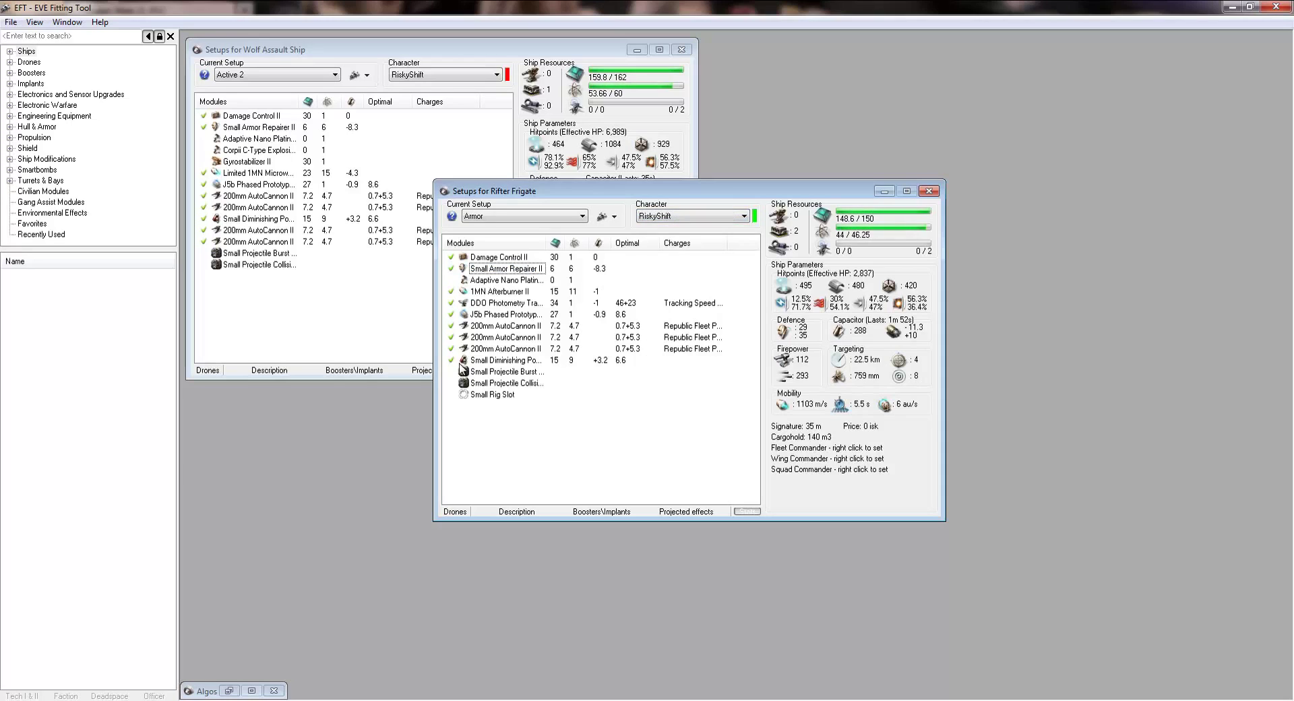
# - Review the EM, Explosive, Kinetic and Thermic Armor Compensation skills affecting the Rifter's Adaptive Nano Plating module
pyautogui.rightClick(504, 279)
pyautogui.moveTo(627, 321)
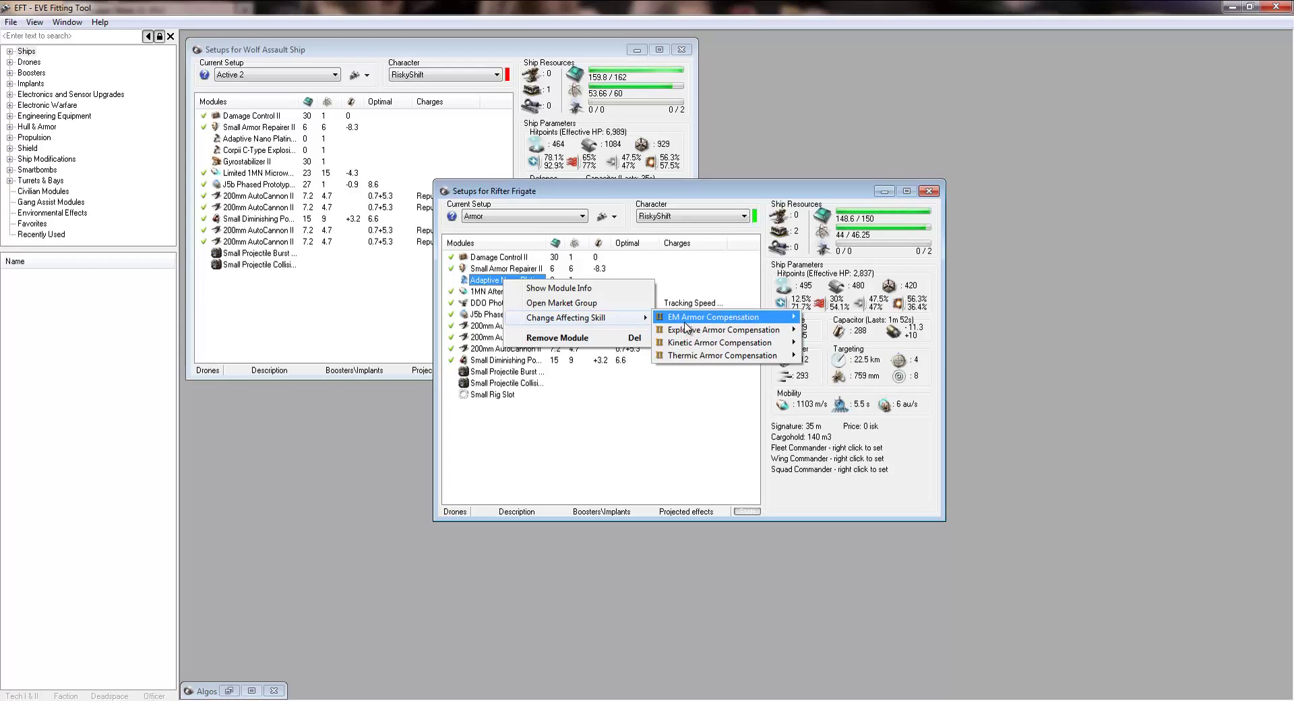
pyautogui.moveTo(688, 321)
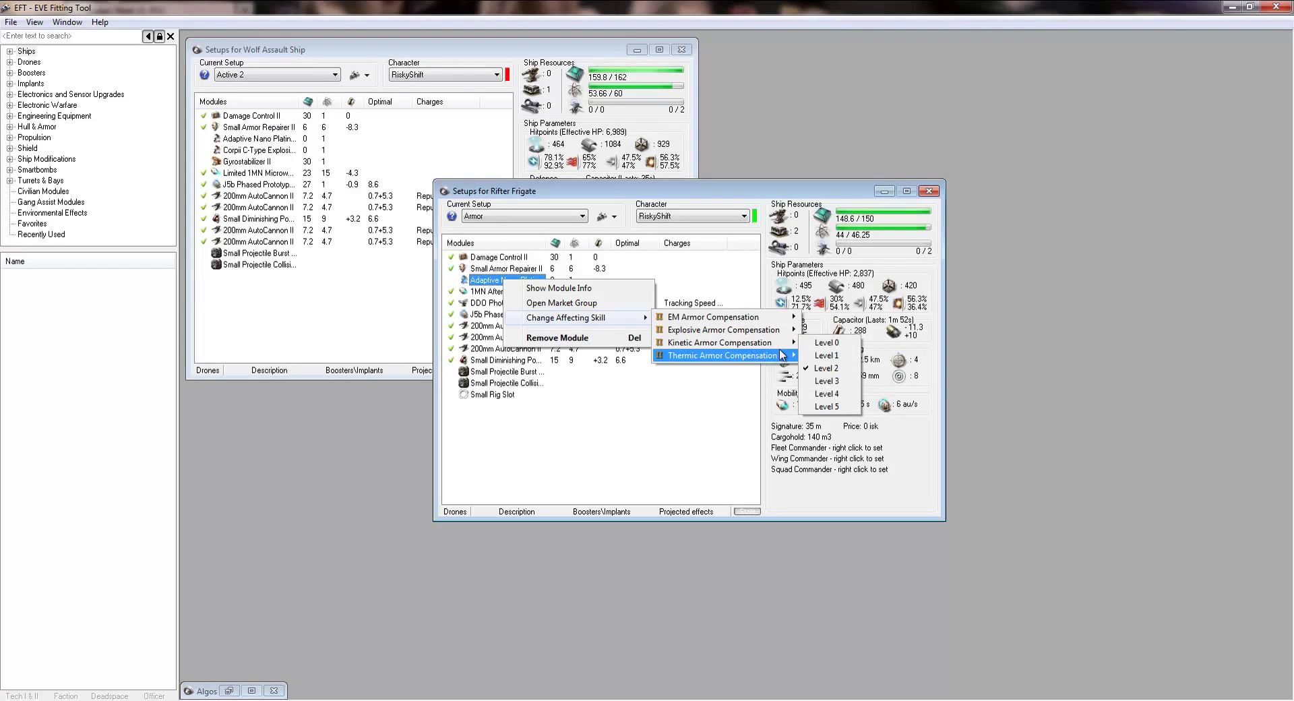
pyautogui.moveTo(753, 329)
pyautogui.click(756, 355)
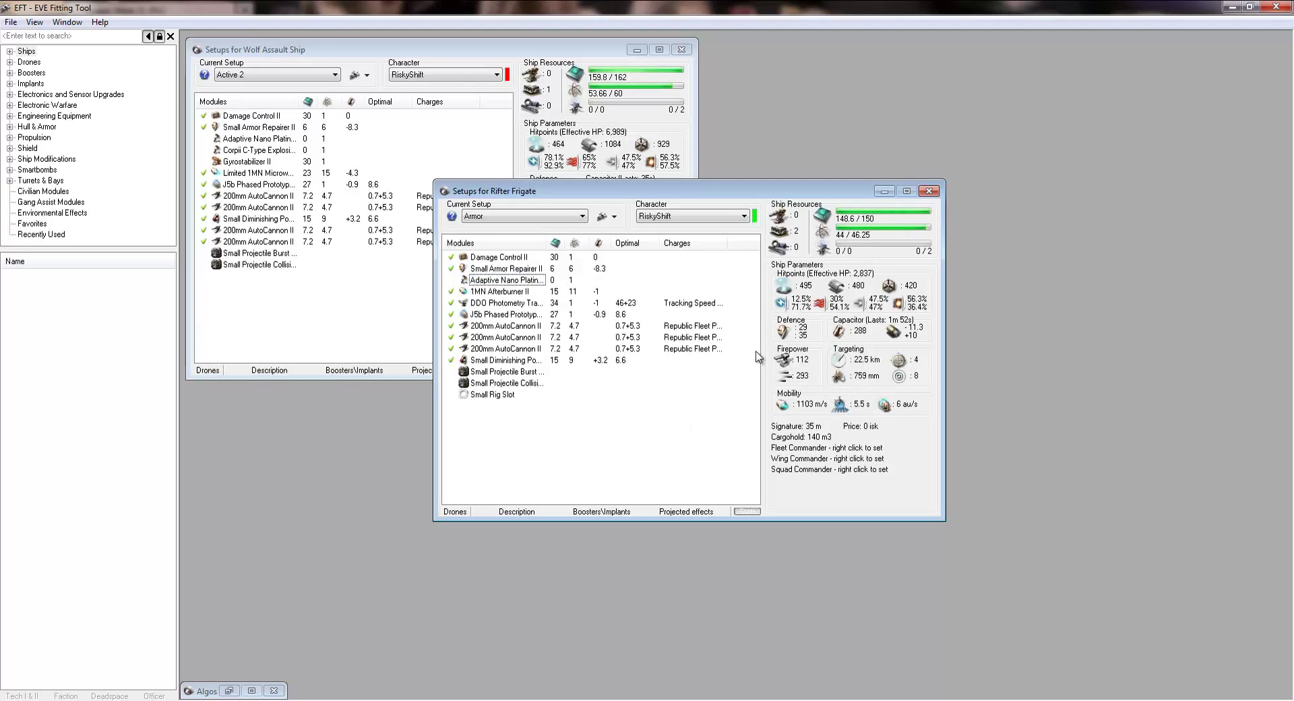
pyautogui.click(497, 283)
pyautogui.rightClick(584, 278)
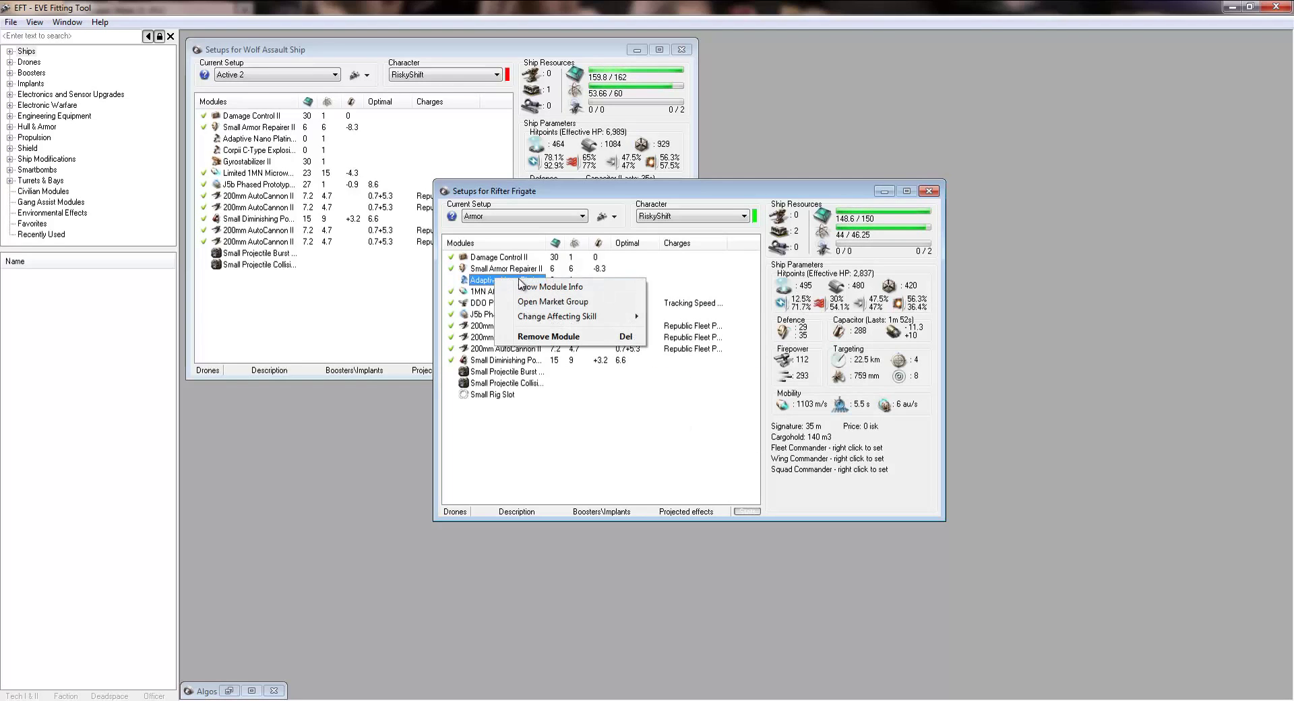
pyautogui.click(862, 298)
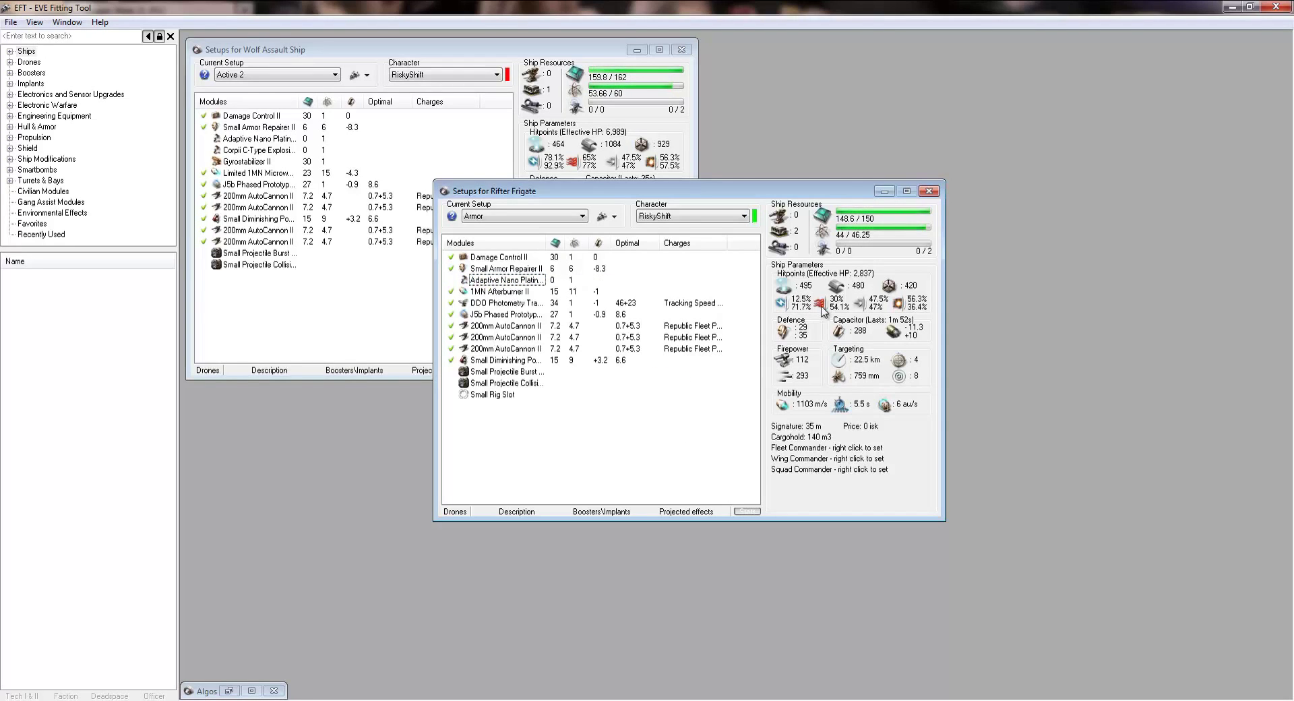
# - Try Explosive Armor Compensation at Level 5 for the Rifter's Adaptive Nano Plating, and restore its original level
pyautogui.rightClick(512, 280)
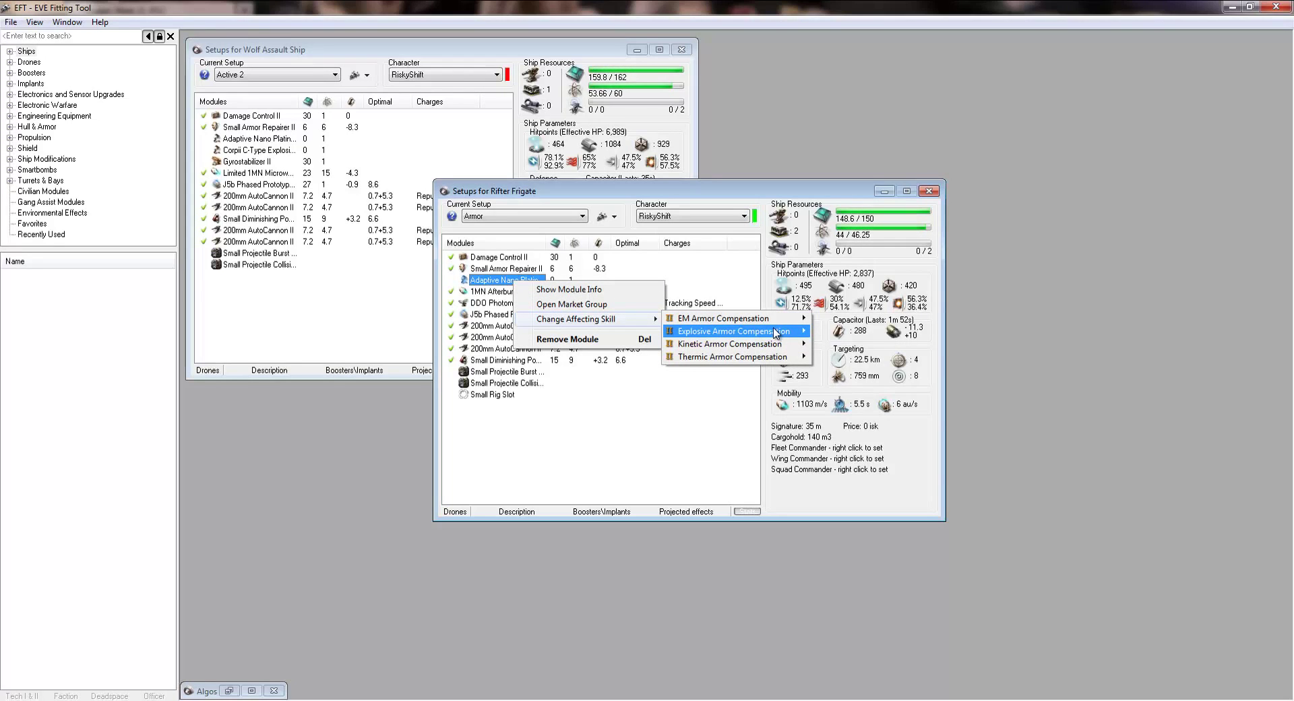
pyautogui.moveTo(776, 333)
pyautogui.click(839, 394)
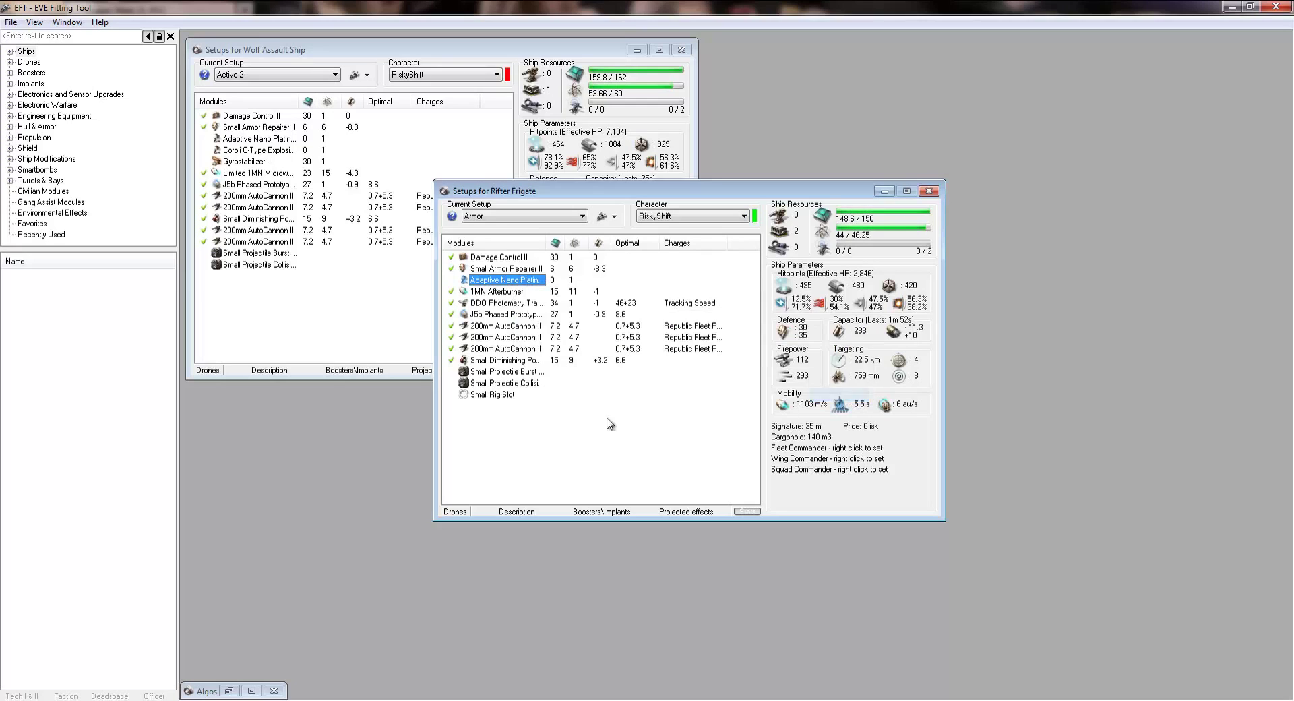
pyautogui.rightClick(502, 282)
pyautogui.moveTo(626, 322)
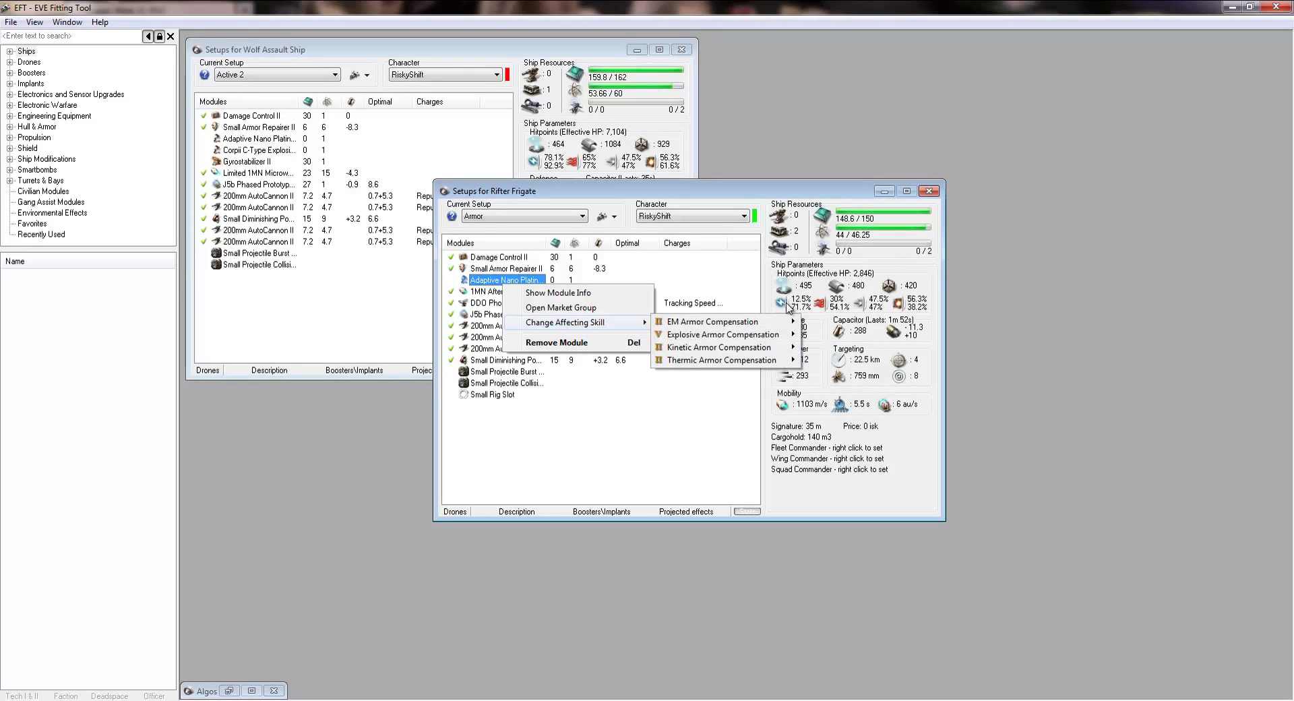
pyautogui.moveTo(764, 342)
pyautogui.click(822, 350)
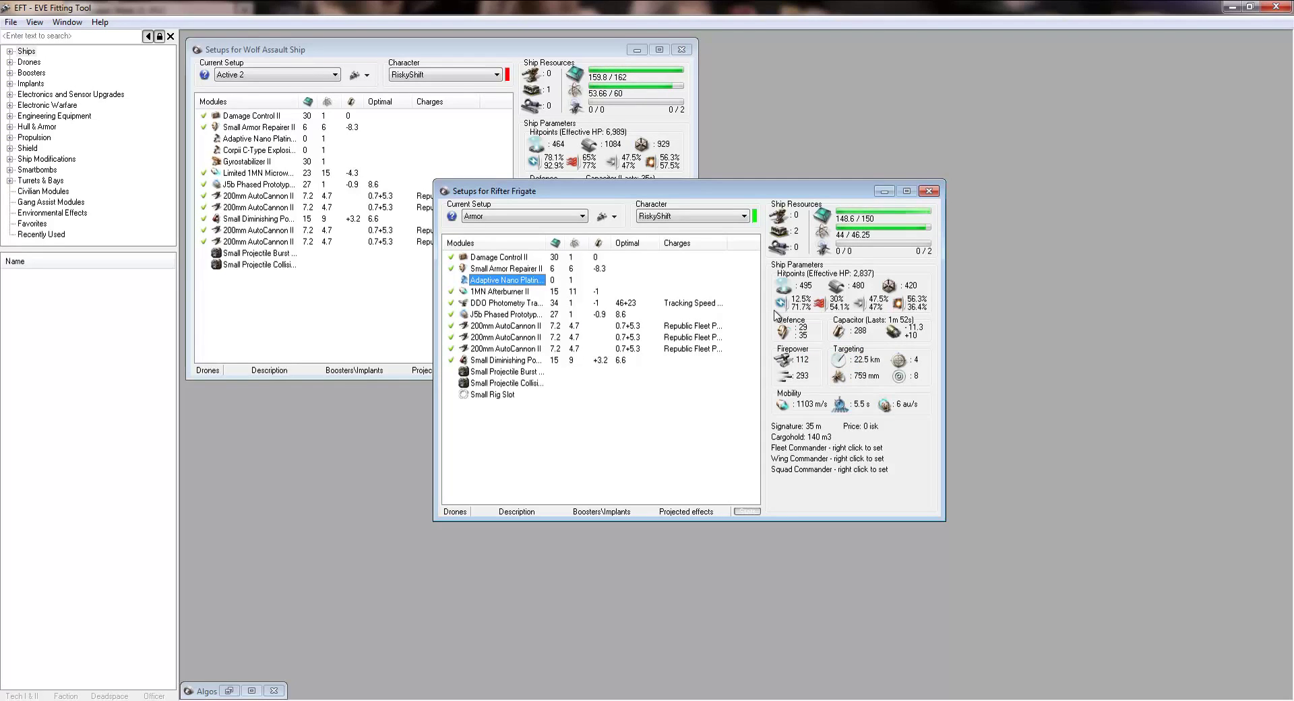
# - Try Acceleration Control at Level 5 for the Rifter's 1MN Afterburner II, and set it back to Level 3
pyautogui.rightClick(492, 290)
pyautogui.moveTo(587, 329)
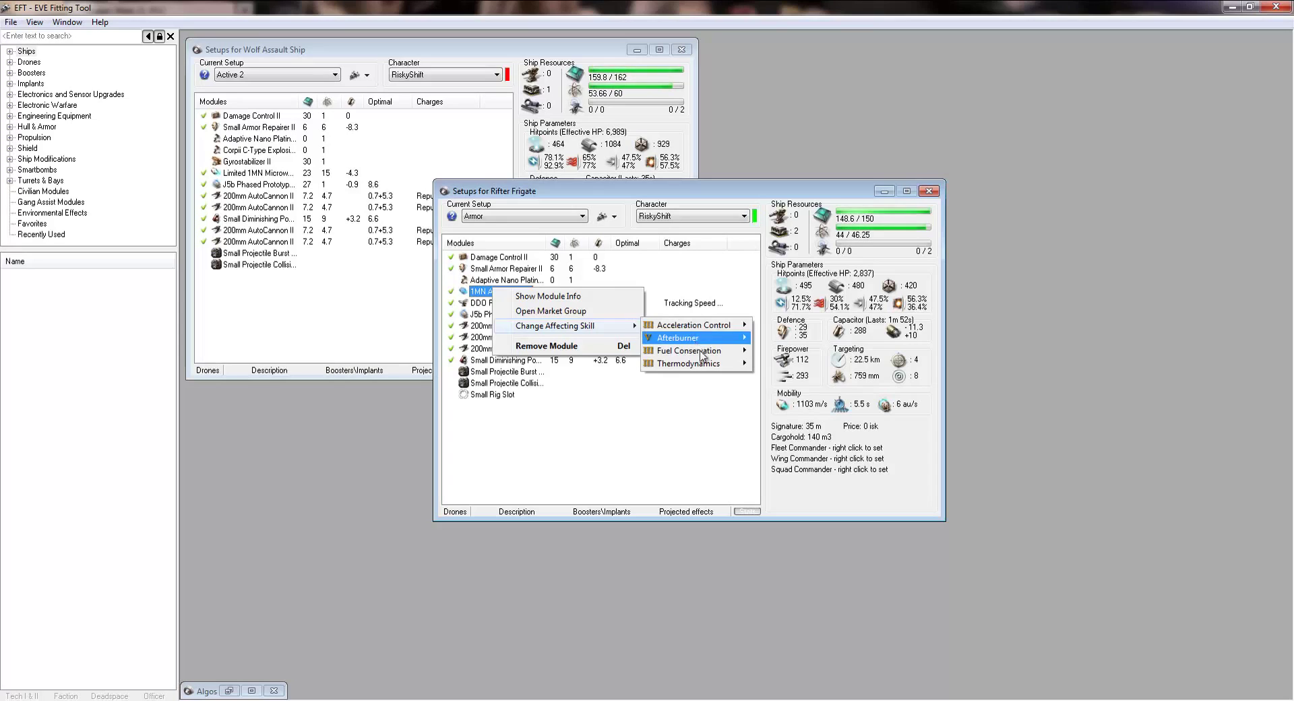
pyautogui.moveTo(734, 325)
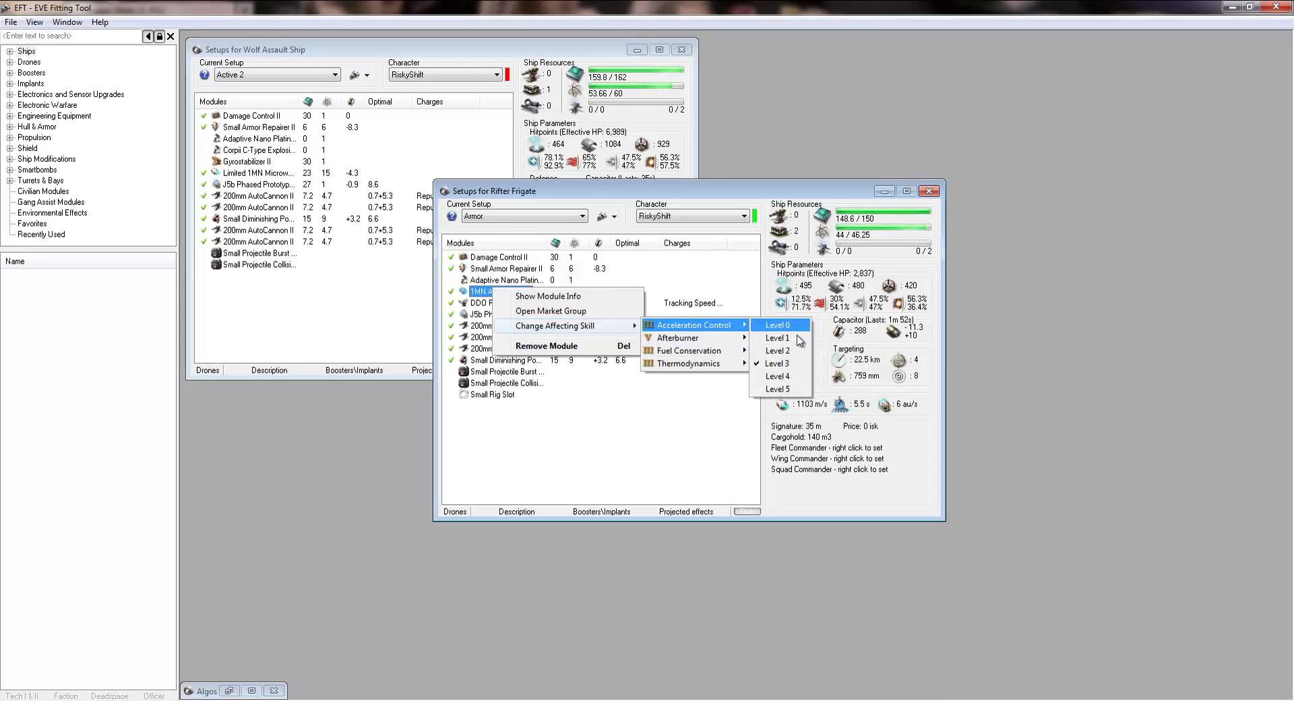
pyautogui.click(786, 389)
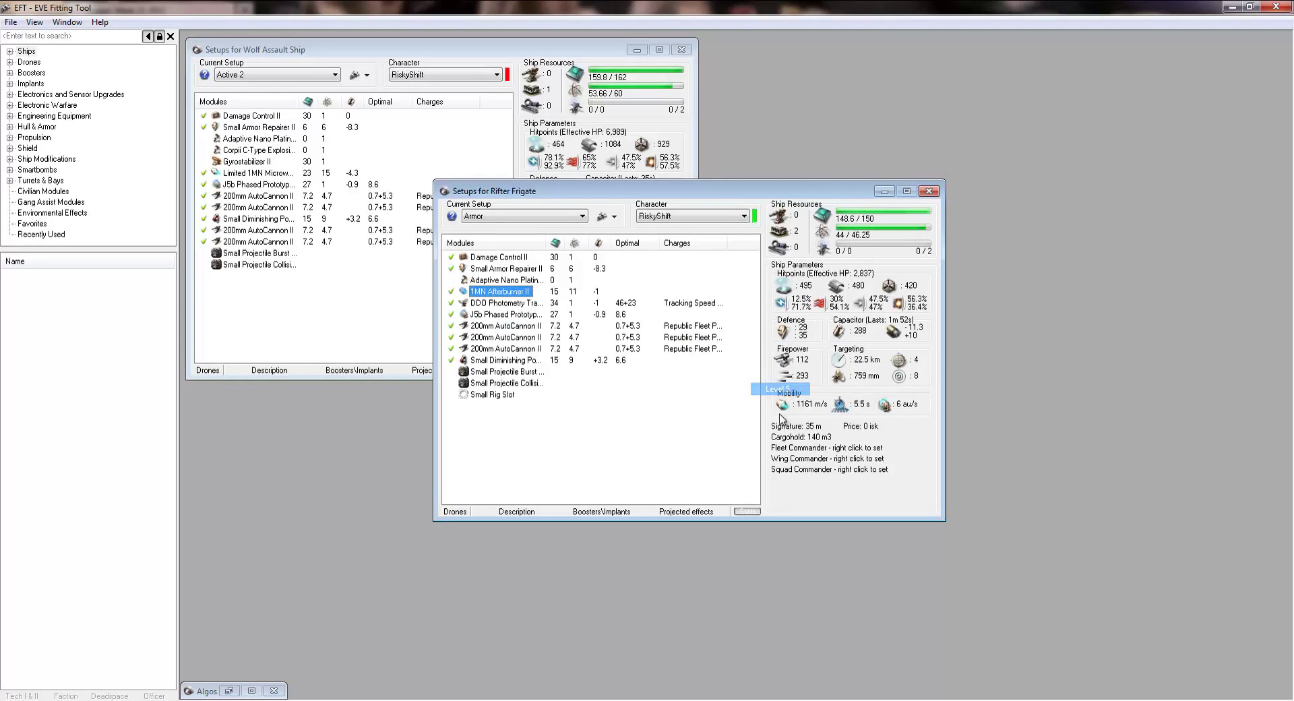
pyautogui.rightClick(496, 292)
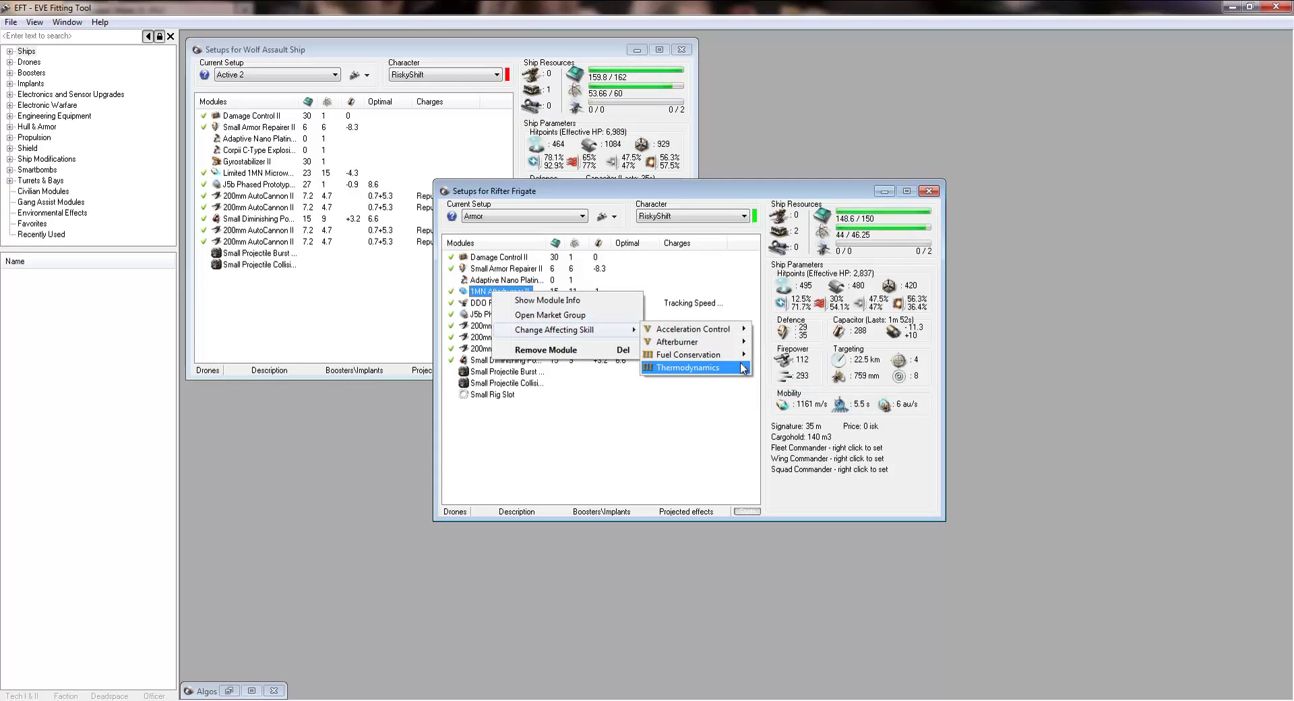
pyautogui.moveTo(735, 332)
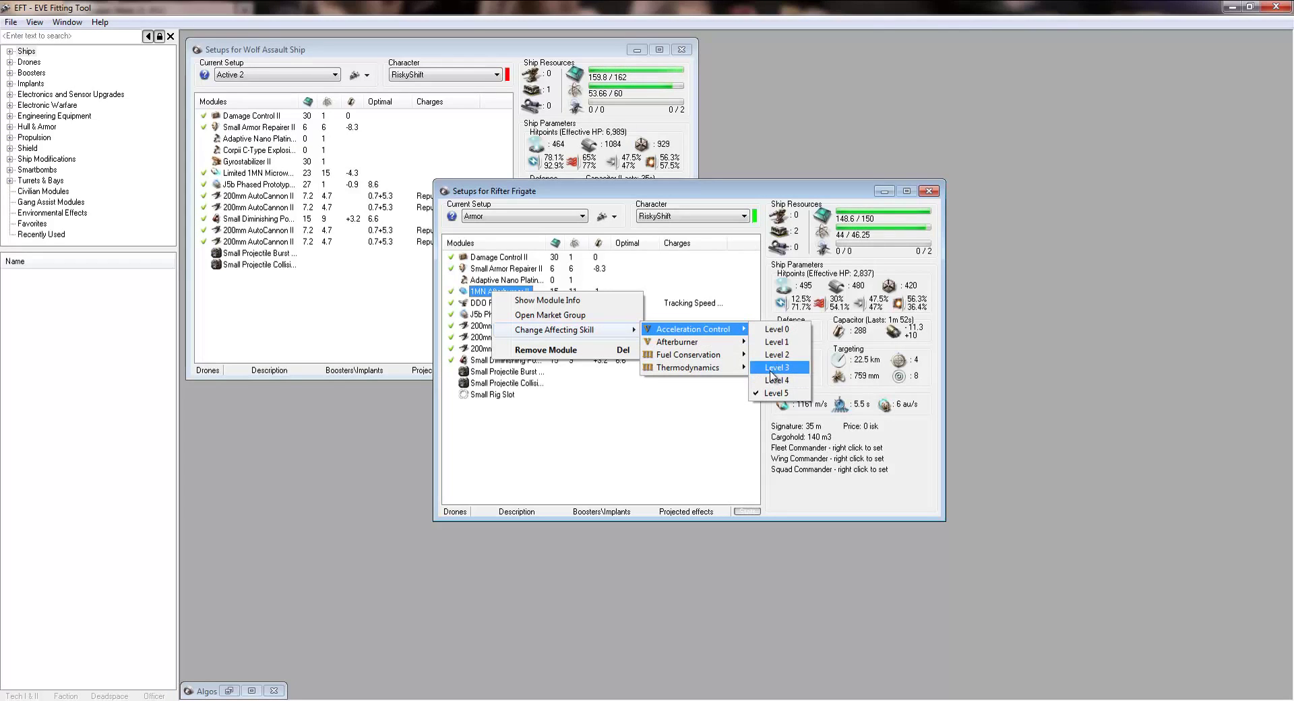
pyautogui.click(771, 369)
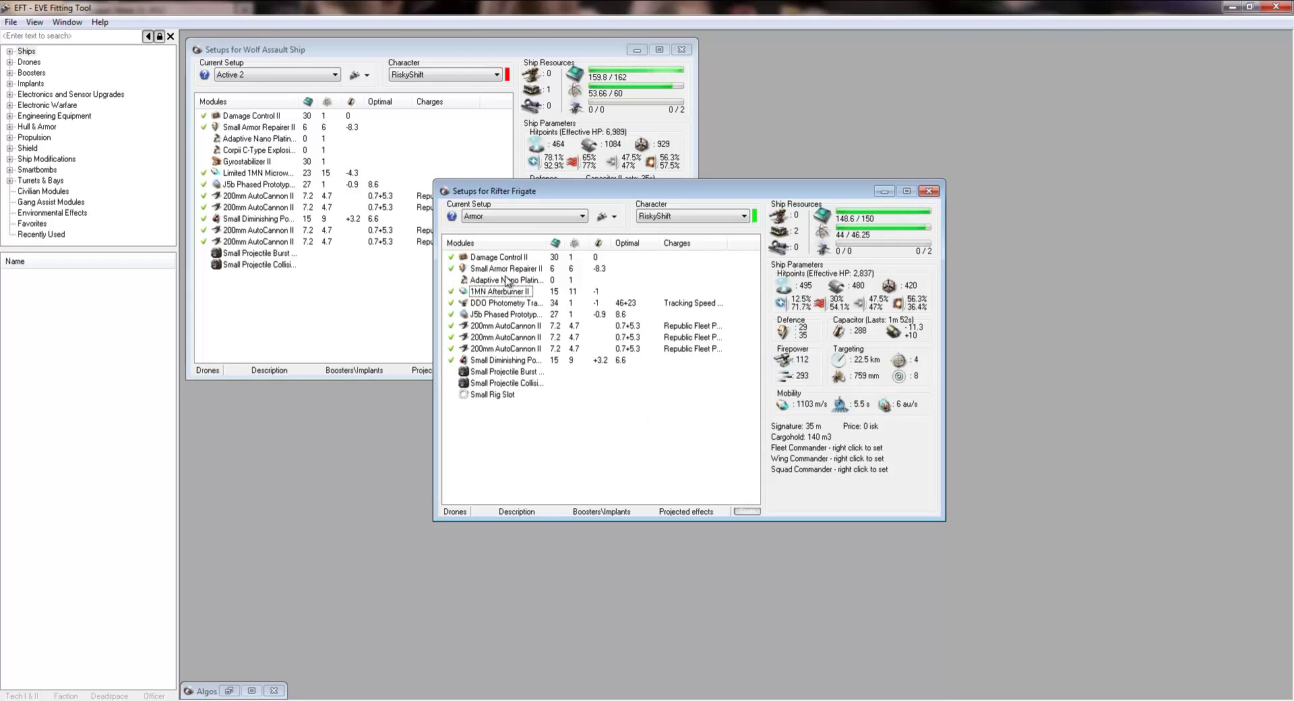
# - Review the skills affecting the Rifter's second 200mm AutoCannon II, including Motion Prediction, Small Projectile Turret and Trajectory Analysis
pyautogui.rightClick(488, 339)
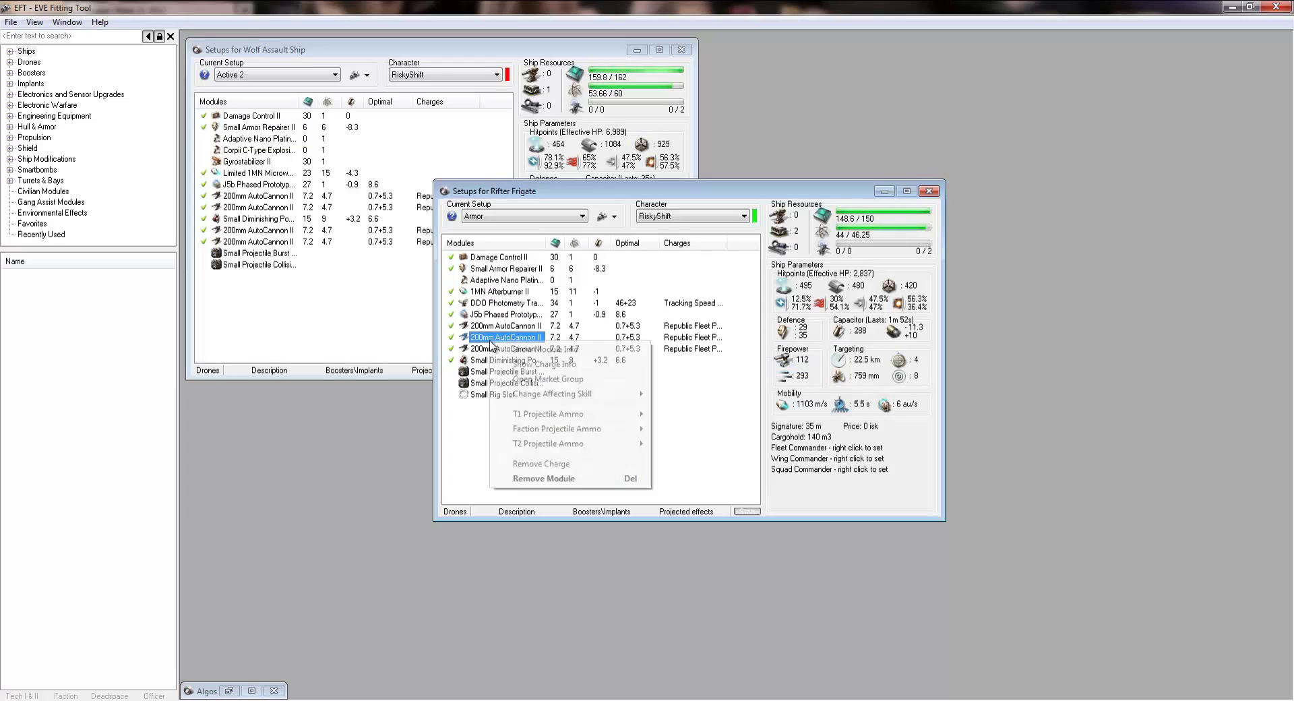
pyautogui.moveTo(573, 394)
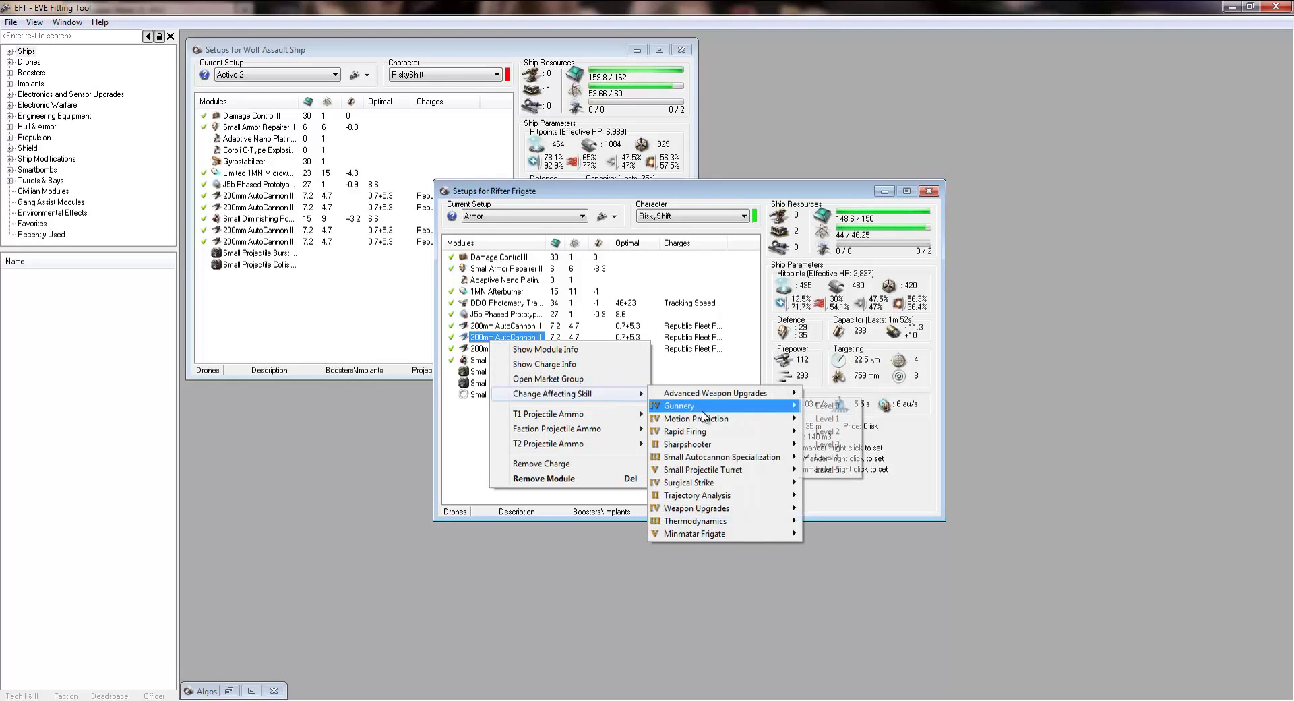
pyautogui.moveTo(704, 432)
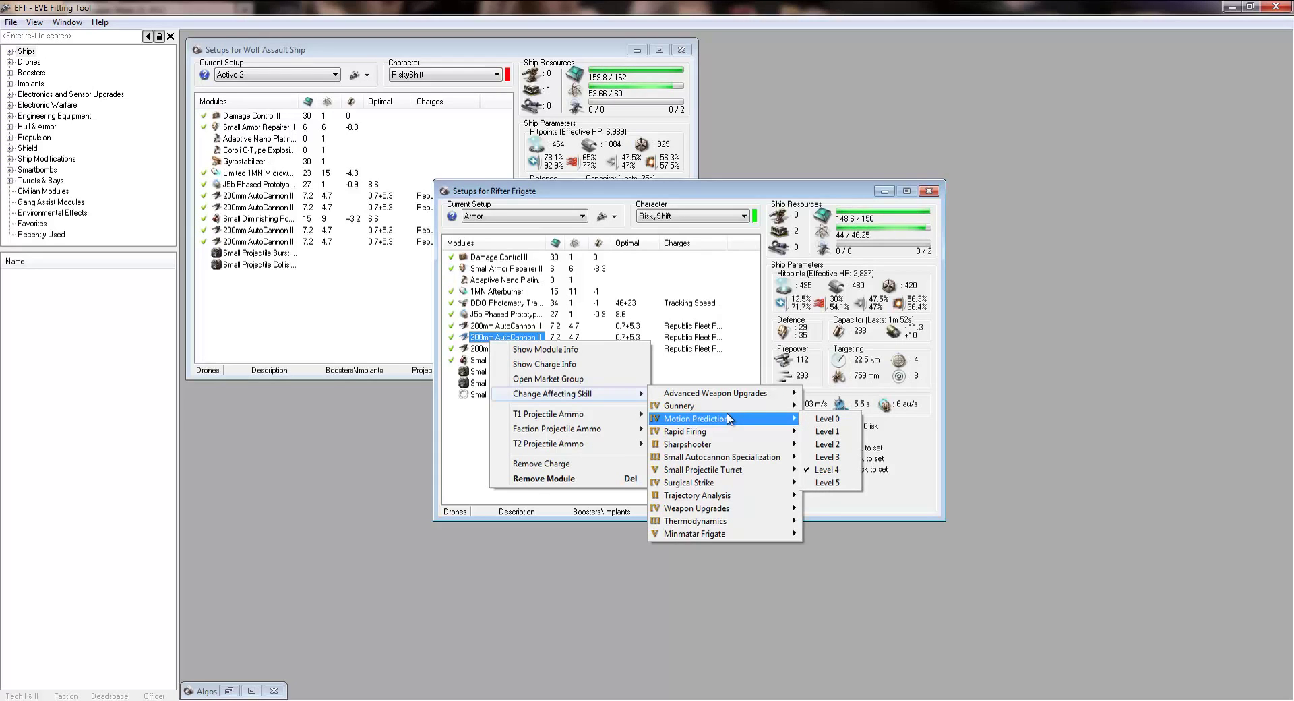
pyautogui.moveTo(717, 475)
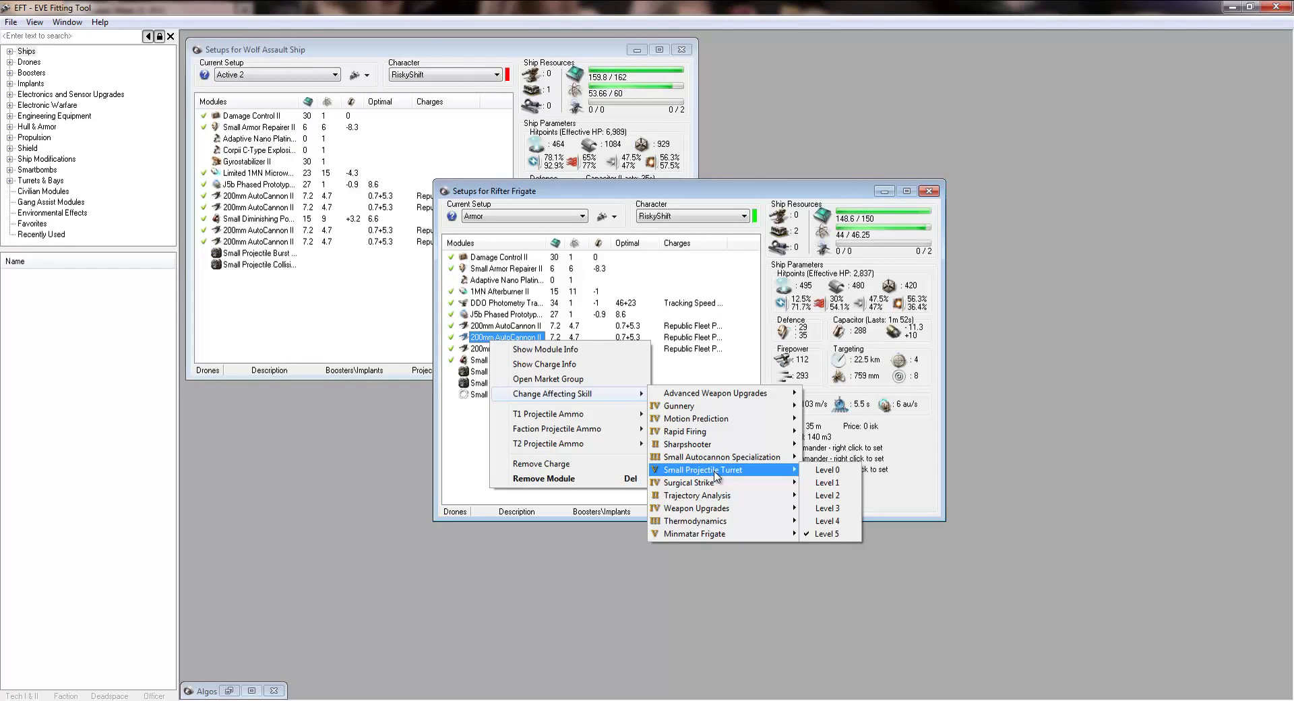
pyautogui.click(620, 337)
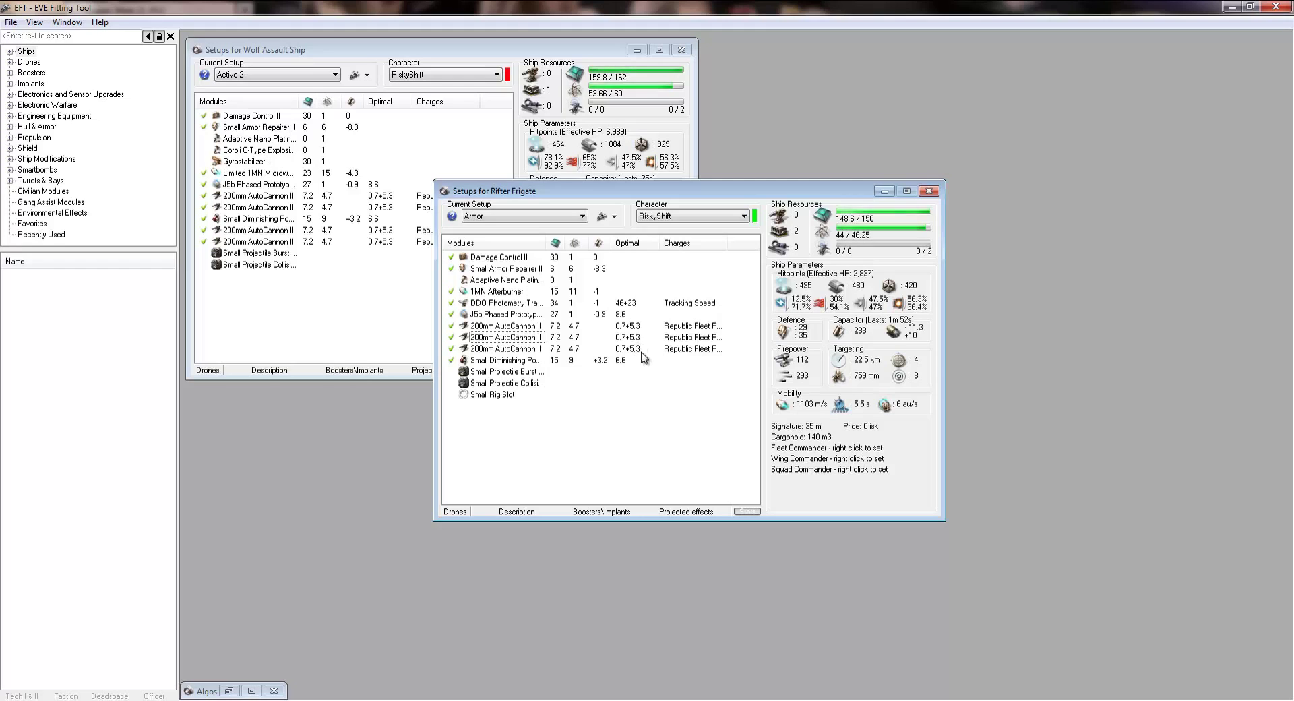
pyautogui.rightClick(496, 337)
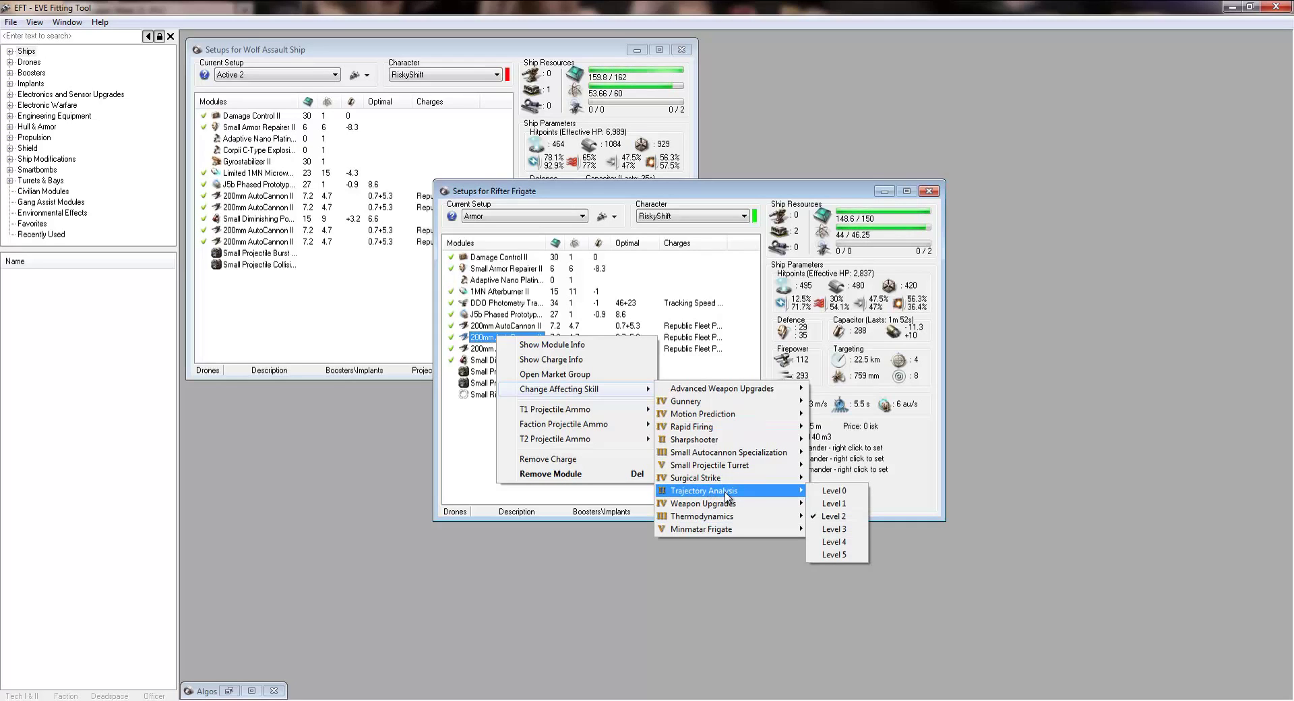
pyautogui.click(477, 462)
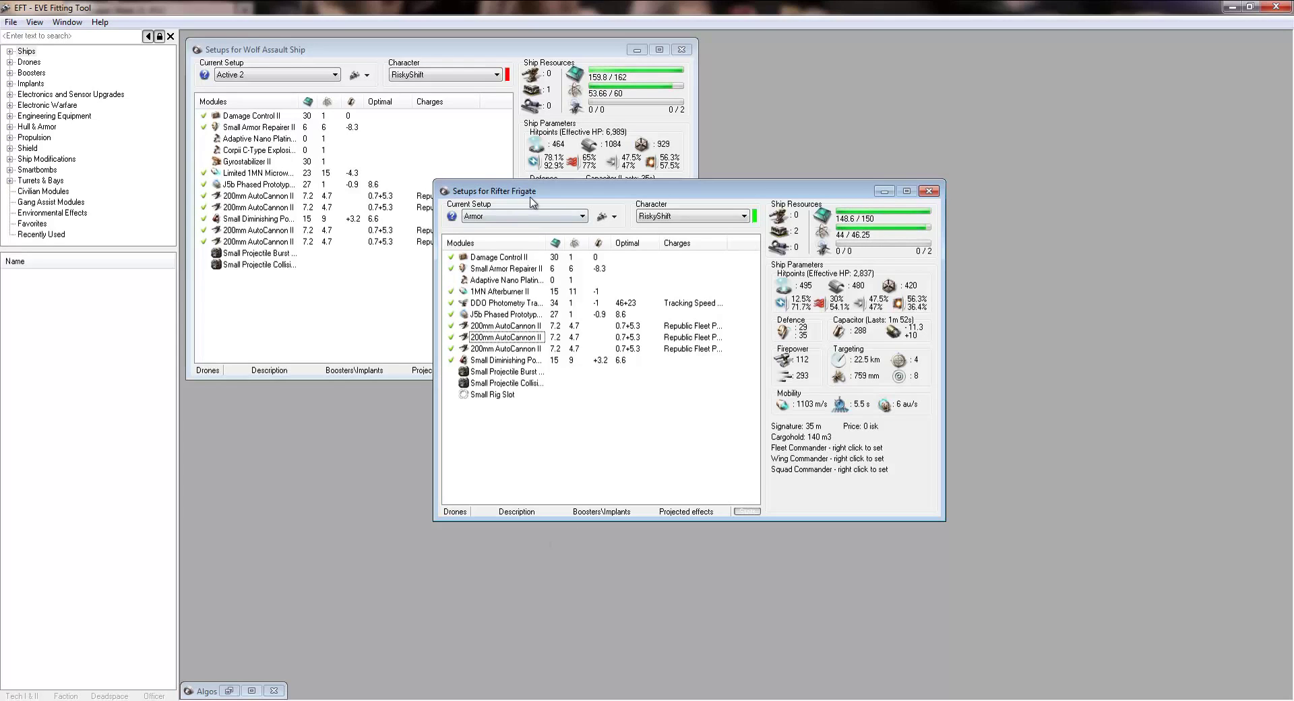
# - Arrange the Rifter Frigate setup window beside the Wolf Assault Ship setup so that the two do not overlap
pyautogui.moveTo(533, 201); pyautogui.dragTo(759, 174)
pyautogui.click(438, 370)
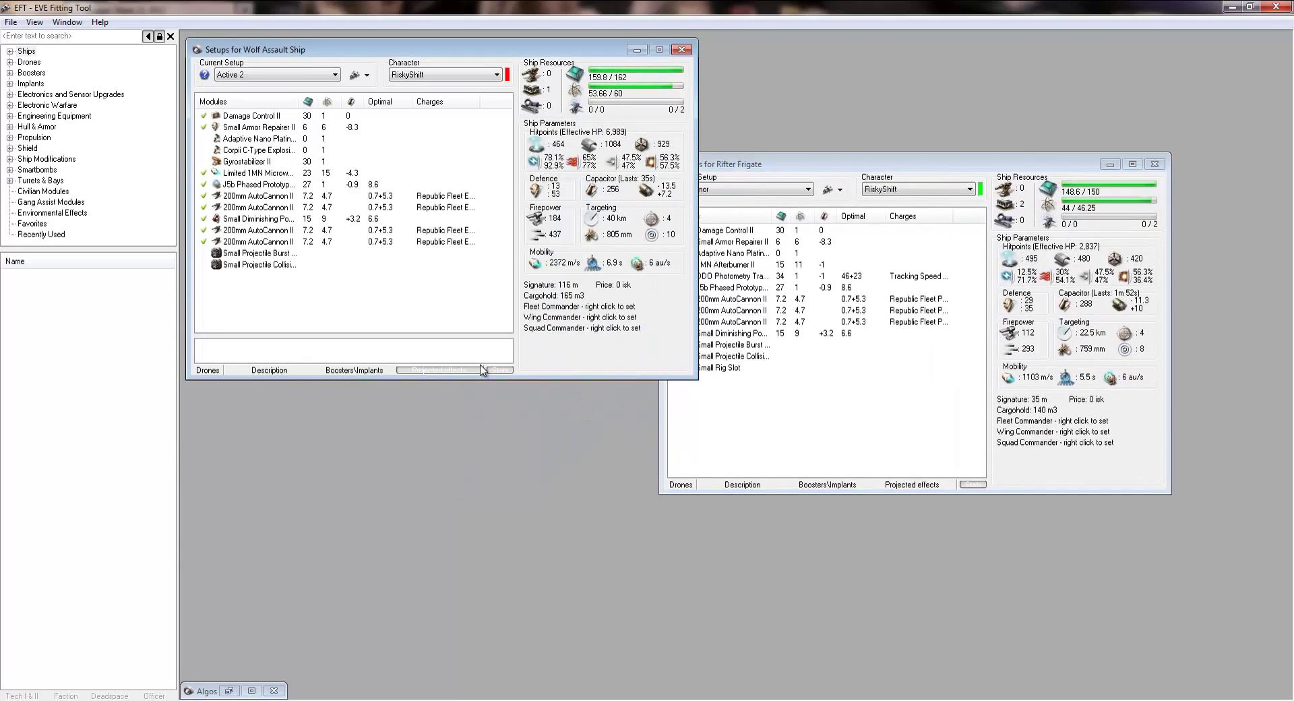
pyautogui.moveTo(768, 169); pyautogui.dragTo(837, 152)
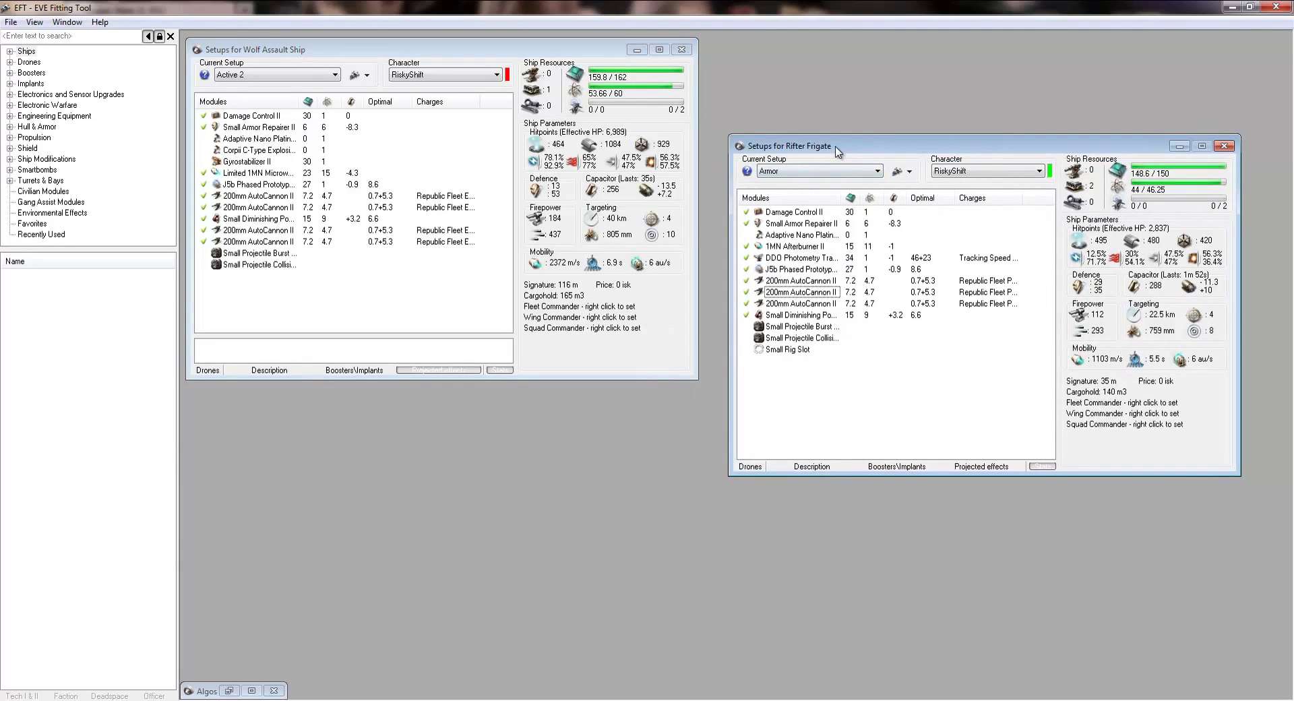
# - Show the module info of the second 200mm AutoCannon II in the Wolf Assault Ship setup
pyautogui.rightClick(259, 206)
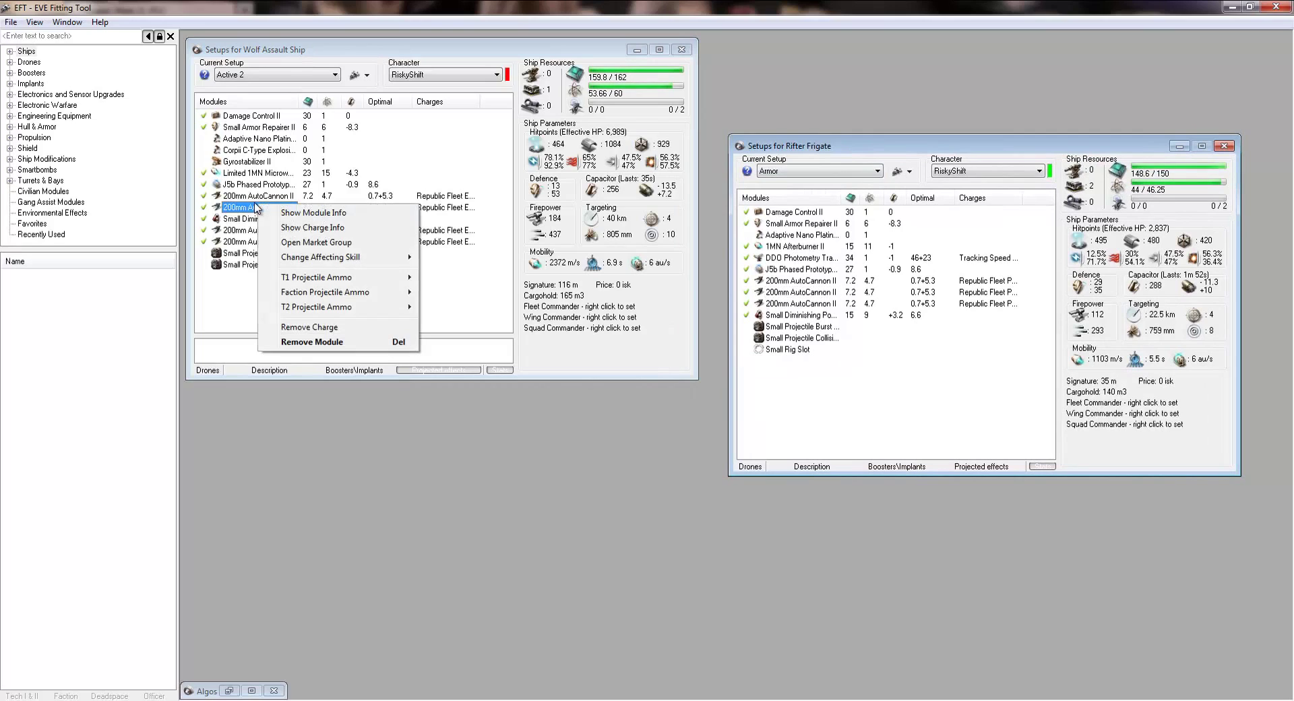
pyautogui.click(314, 213)
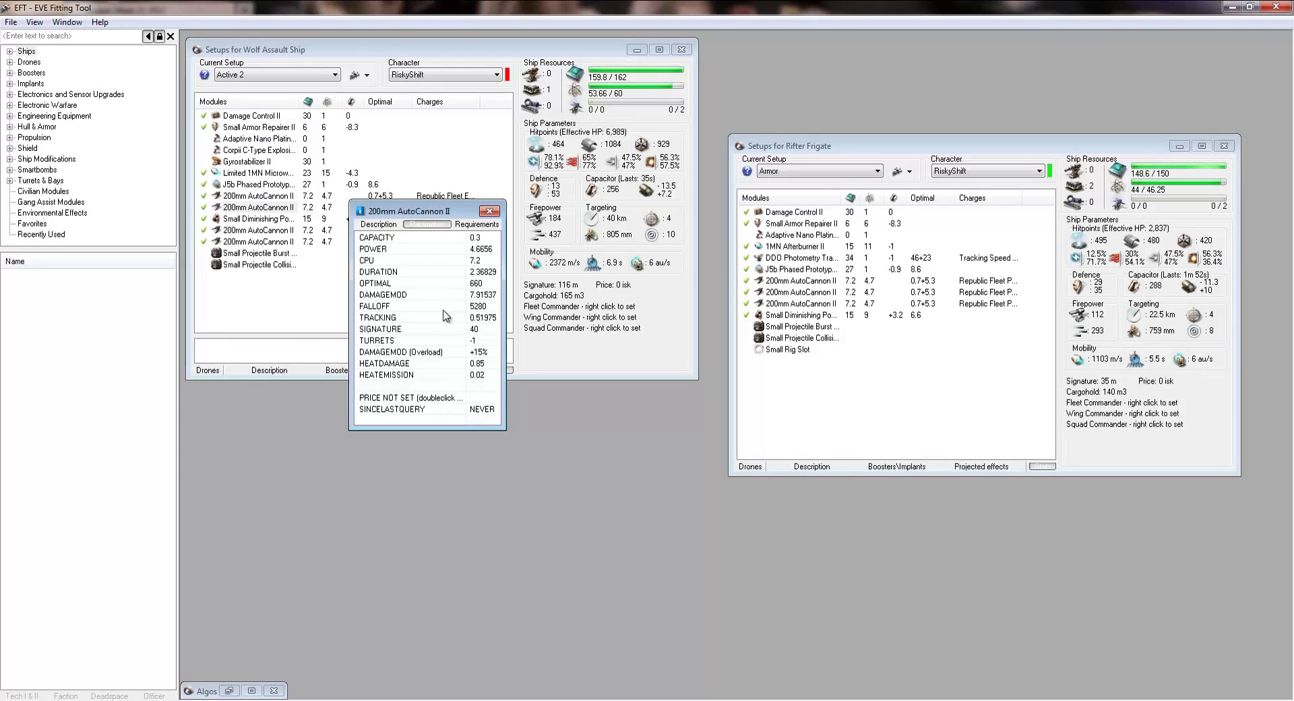
# - Plot a DPS graph with Wolf - Active 2 attacking Rifter - Armor, with the target moving perpendicular to the attacker at about 72% velocity
pyautogui.click(489, 211)
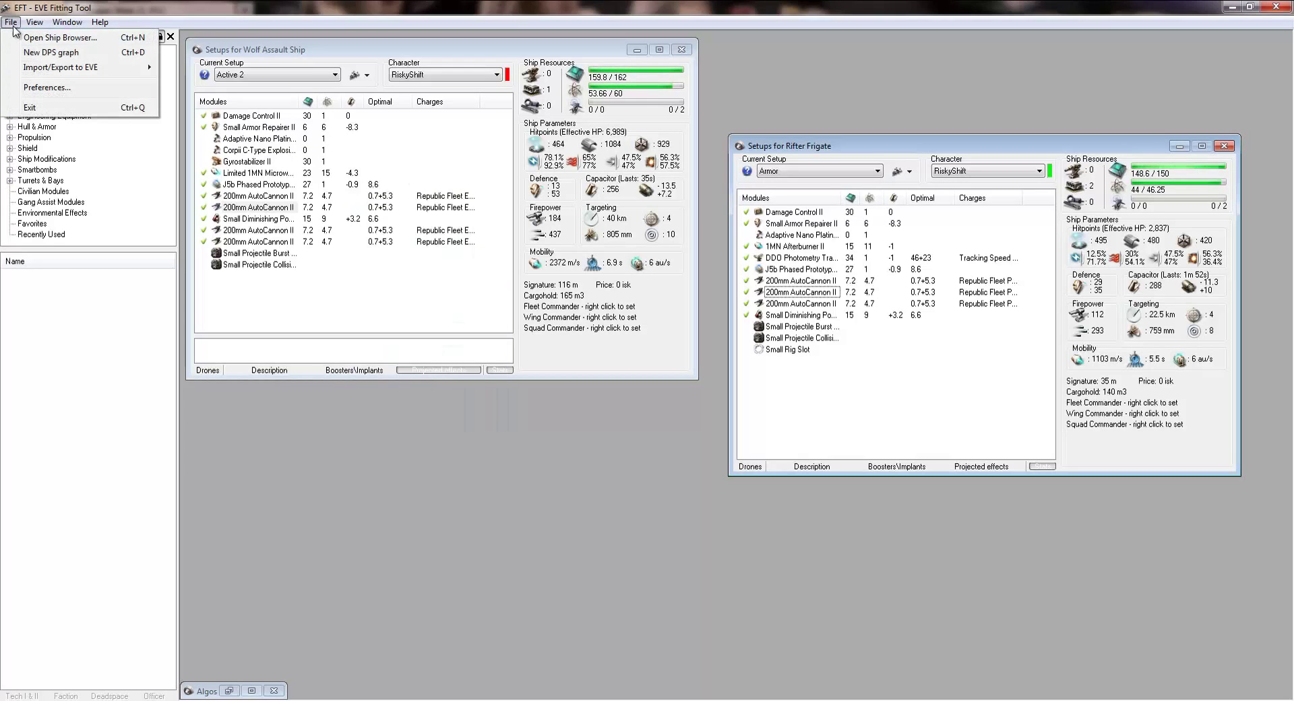
pyautogui.hotkey('alt', 'f')
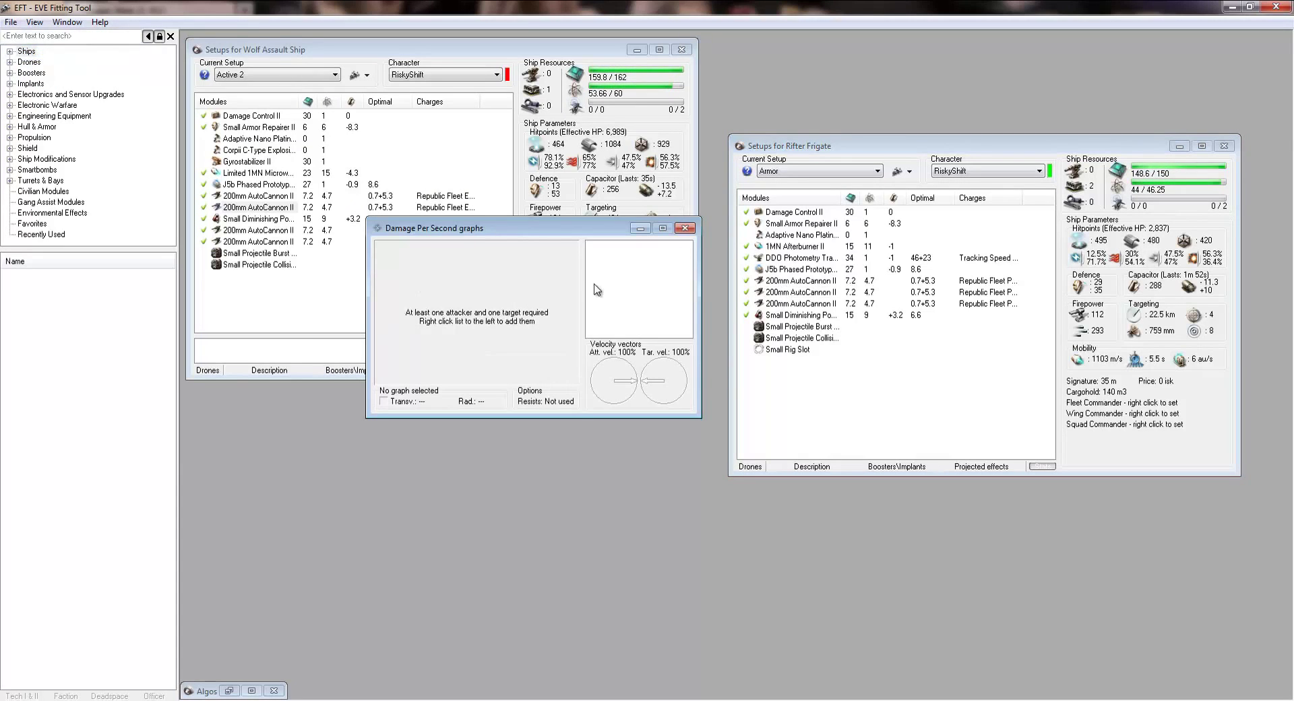
pyautogui.rightClick(602, 270)
pyautogui.moveTo(701, 283)
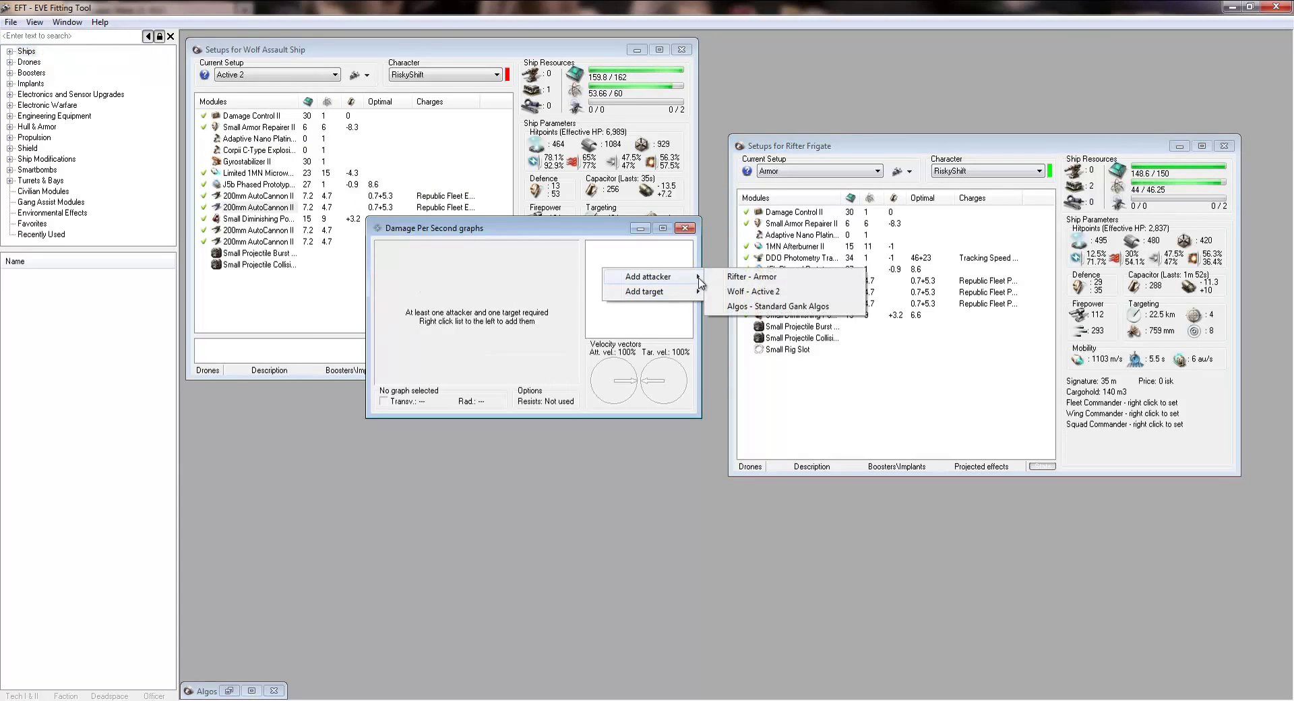
pyautogui.click(751, 291)
pyautogui.rightClick(650, 302)
pyautogui.moveTo(725, 324)
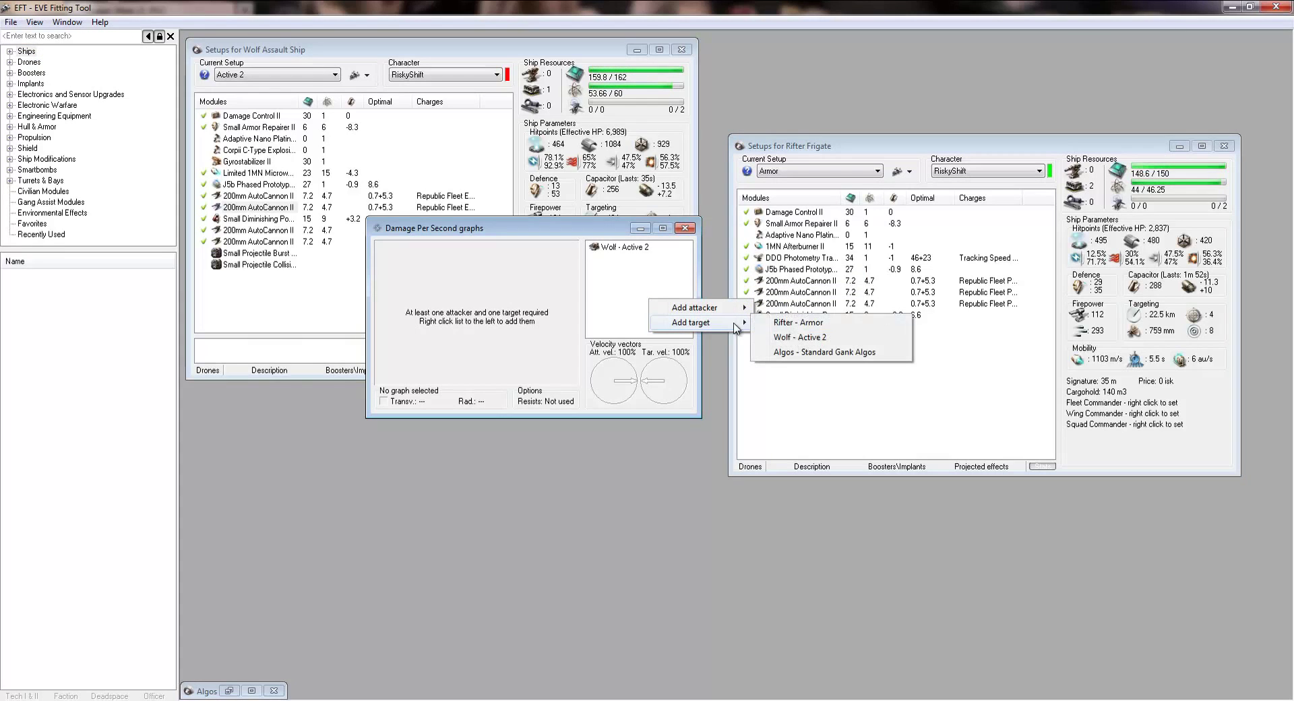
pyautogui.click(797, 326)
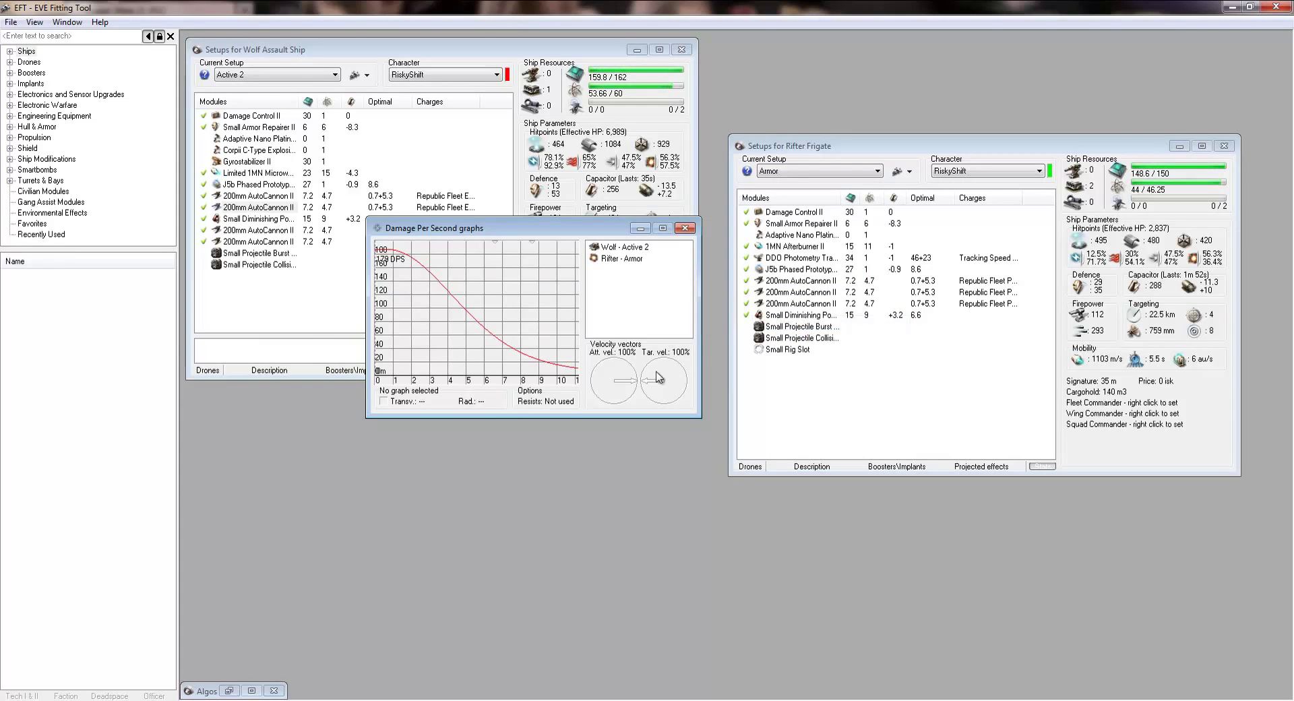
pyautogui.moveTo(644, 384); pyautogui.dragTo(667, 369)
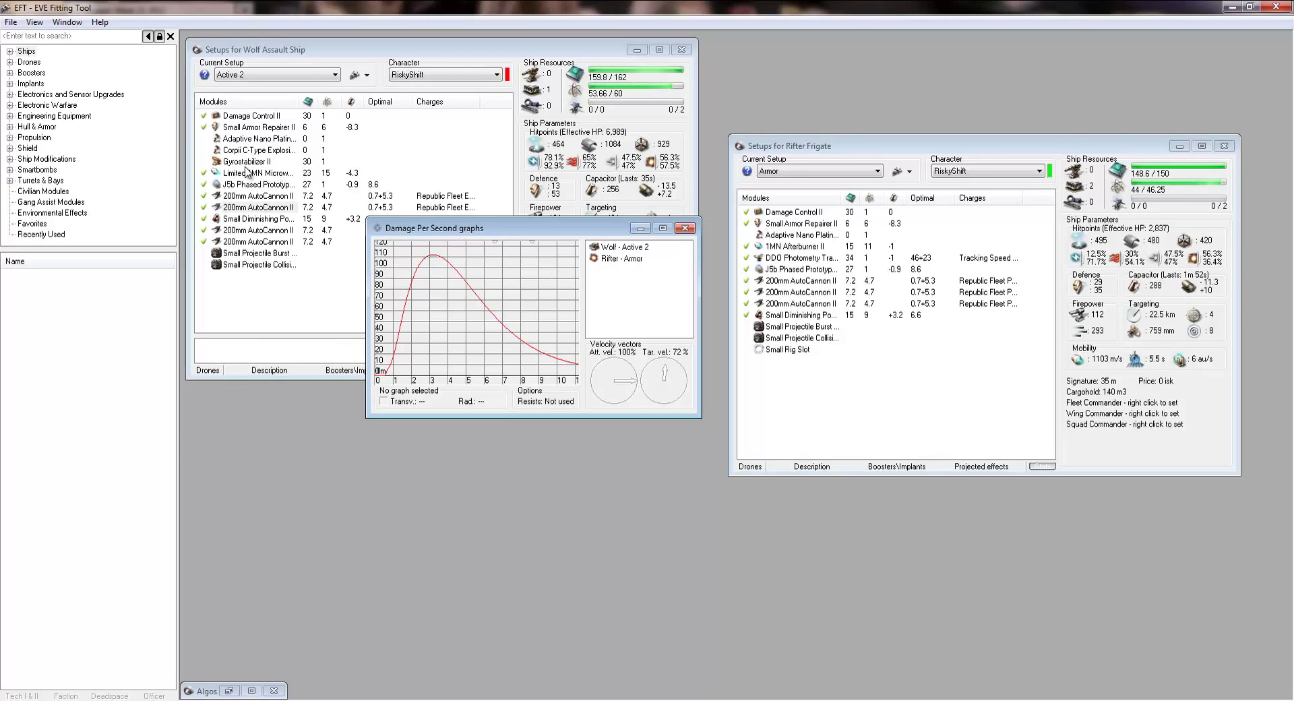
# - Deactivate the Wolf's Limited 1MN Microwarpdrive and place the damage graph window below the Wolf Assault Ship setup
pyautogui.click(203, 173)
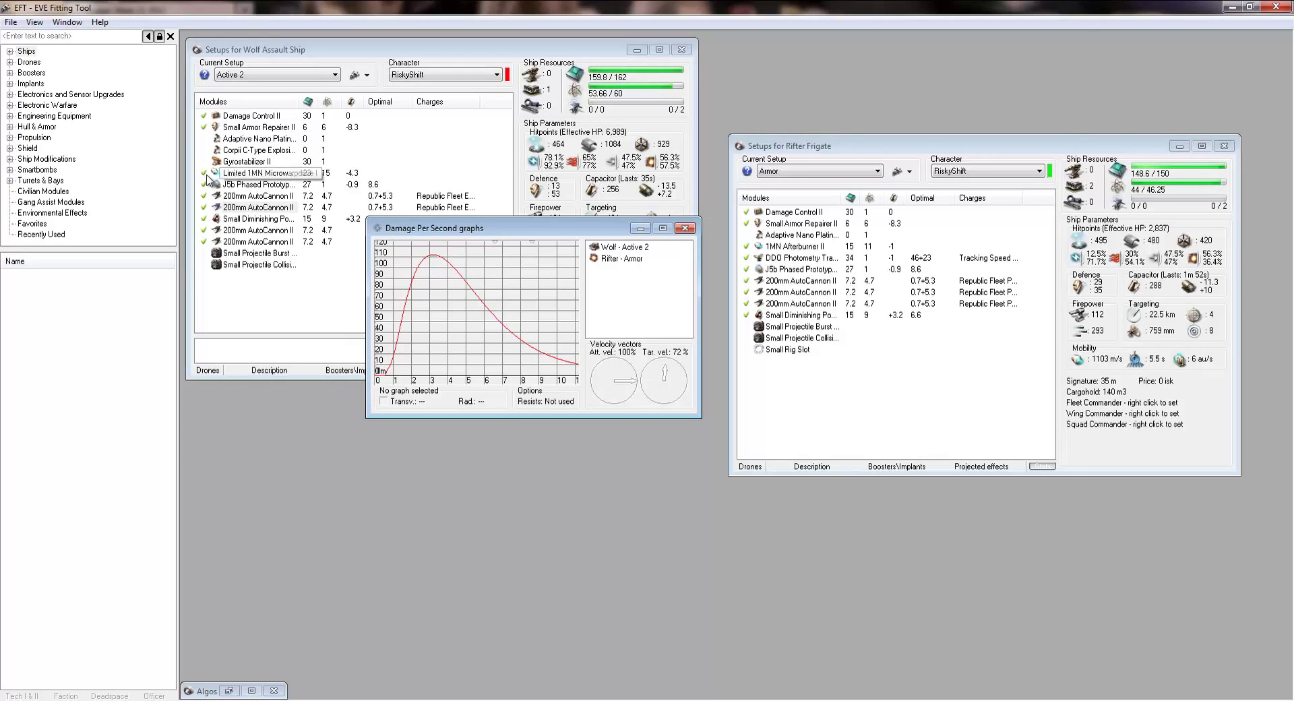
pyautogui.click(501, 405)
pyautogui.moveTo(482, 226); pyautogui.dragTo(395, 414)
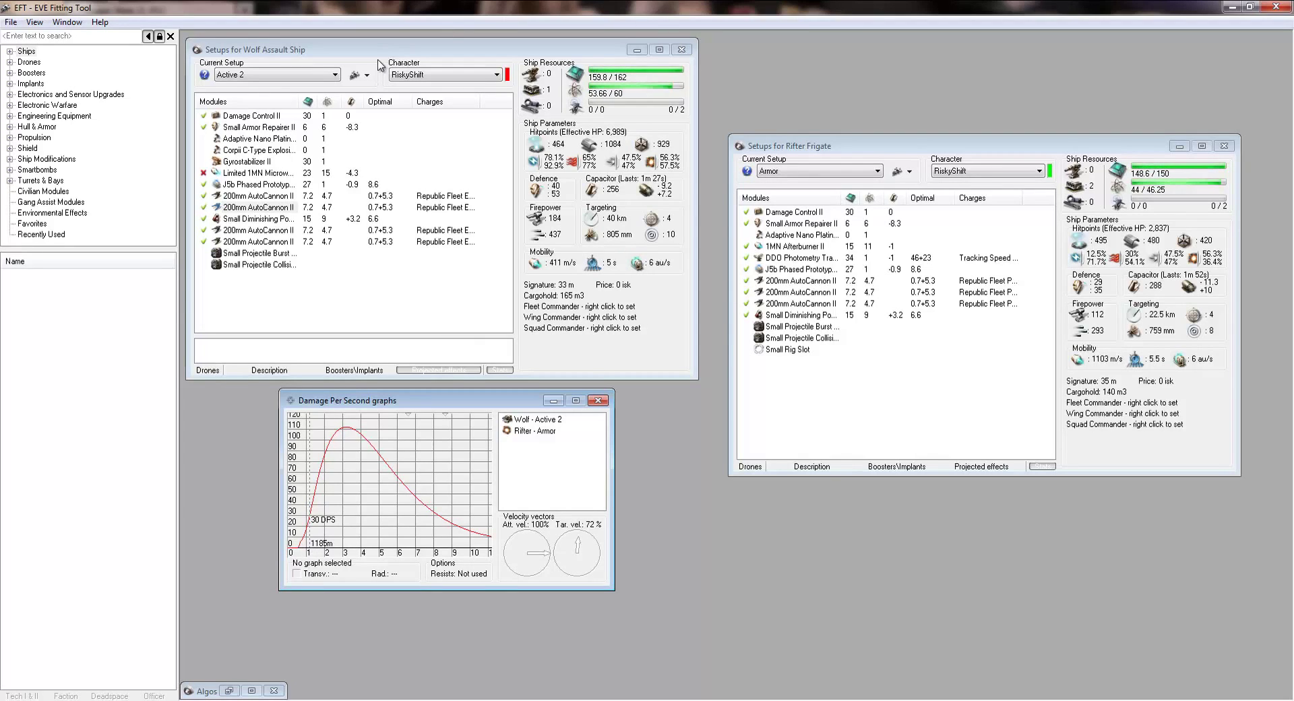
# - Project the Rifter's DDO Photometry Tracking Disruptor I onto the Wolf, and switch the effect off and on again to compare the damage curves
pyautogui.click(794, 293)
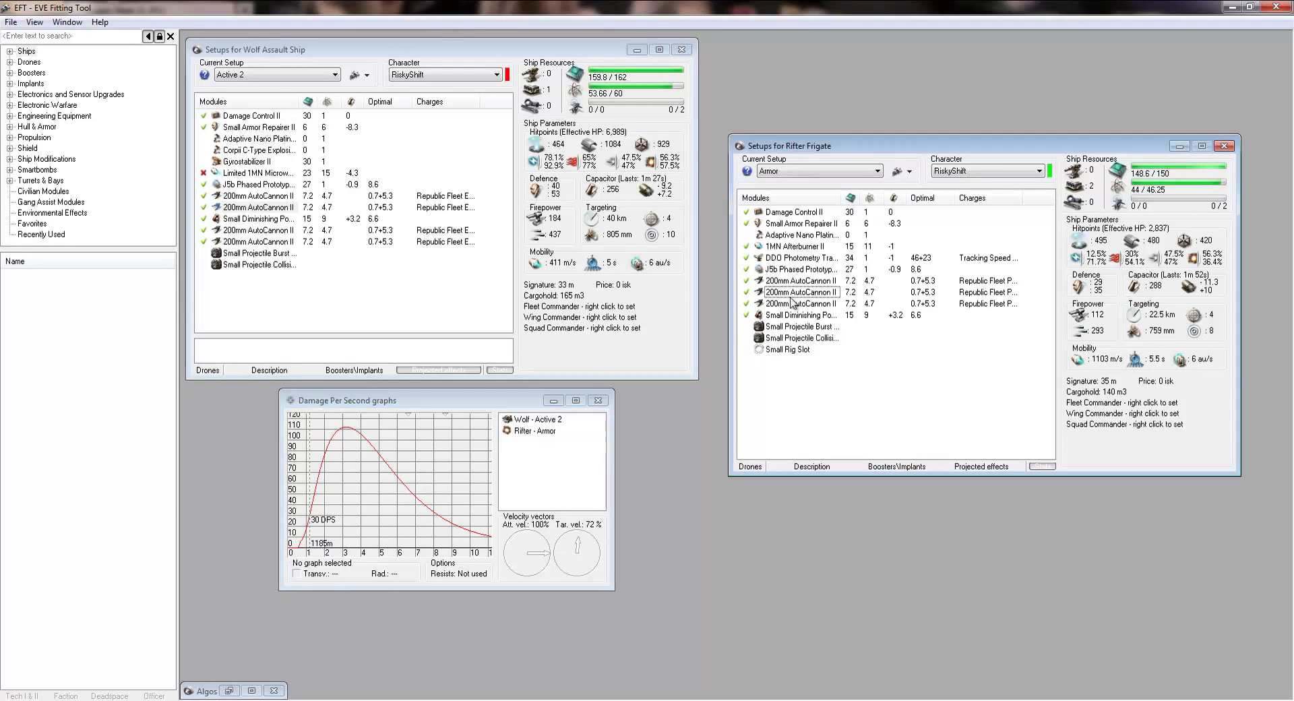
pyautogui.click(788, 260)
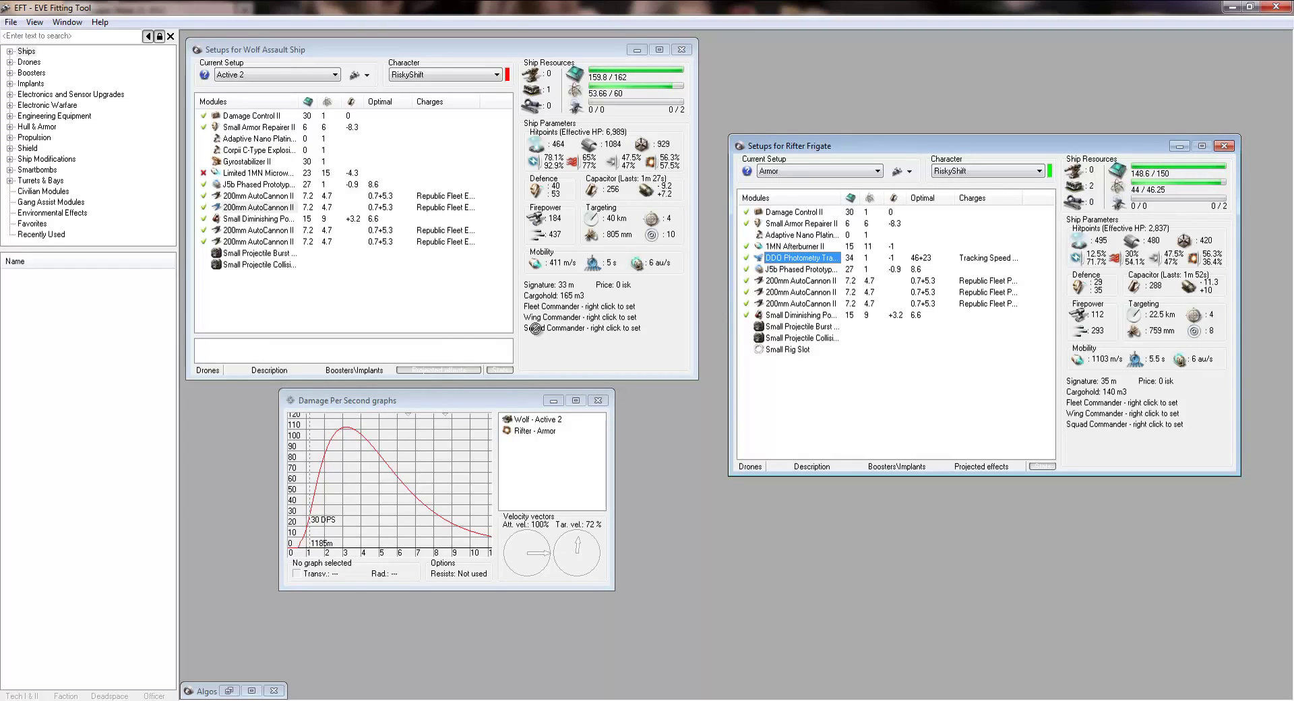
pyautogui.moveTo(536, 328); pyautogui.dragTo(434, 355)
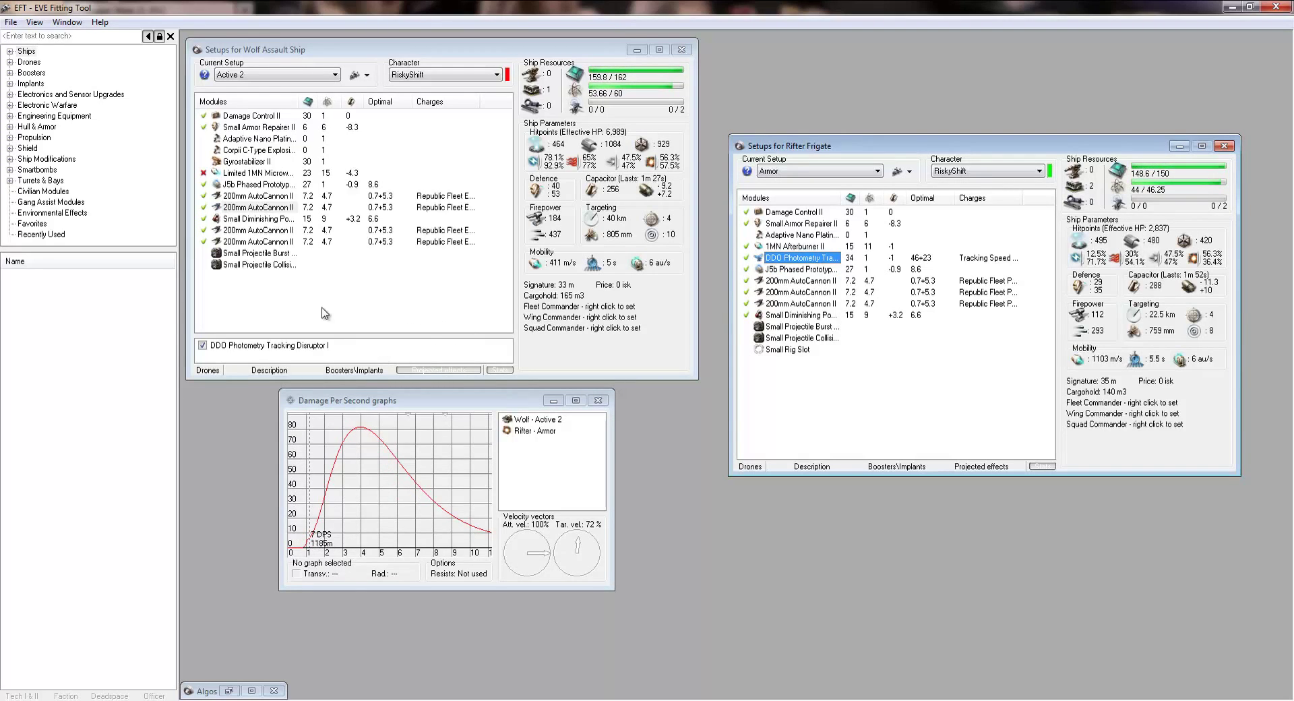
pyautogui.click(203, 345)
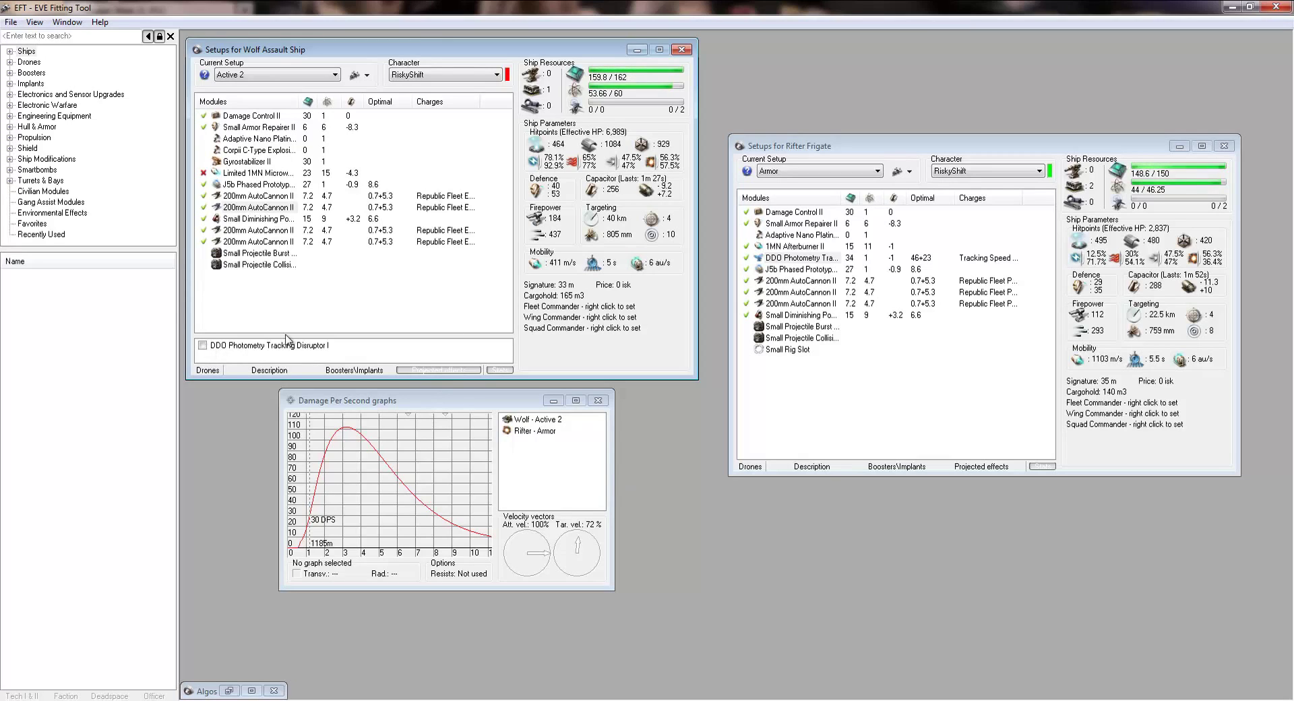
pyautogui.click(201, 346)
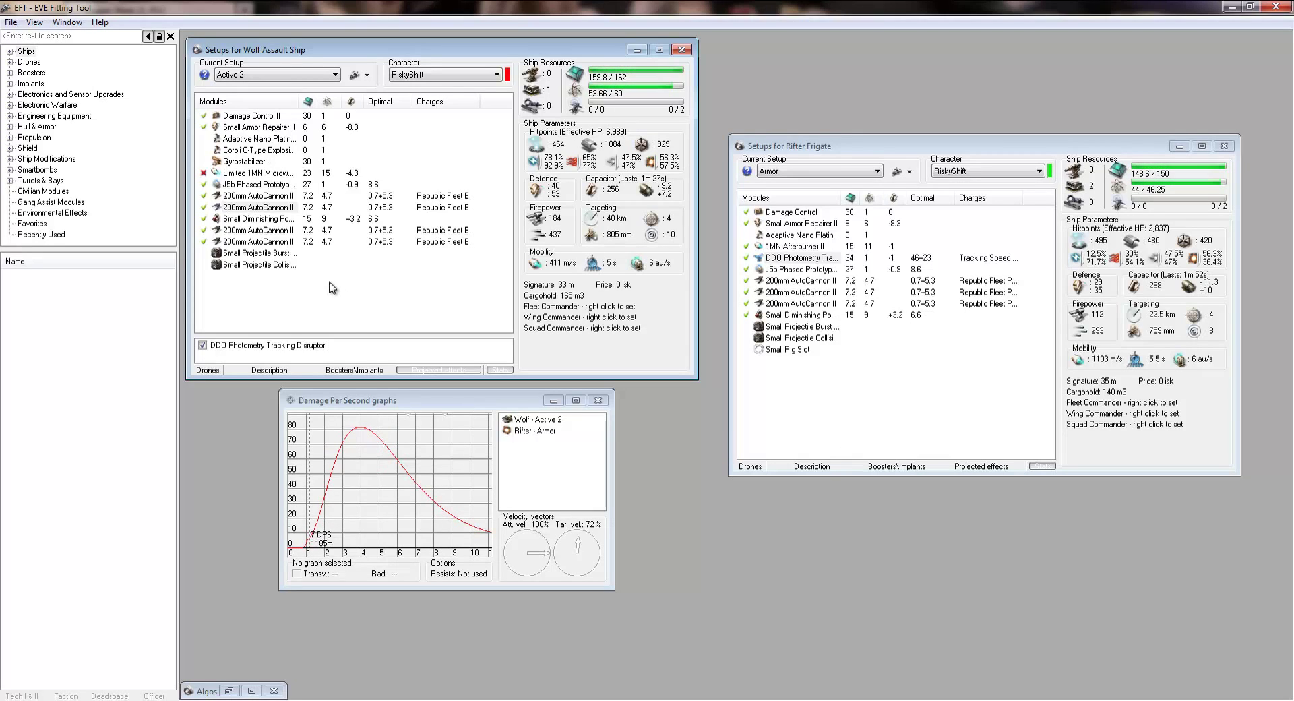
# - Try Turret Destabilization at Level 5 for the Rifter's DDO Photometry Tracking Disruptor, and set it back to Level 0
pyautogui.rightClick(782, 256)
pyautogui.moveTo(892, 314)
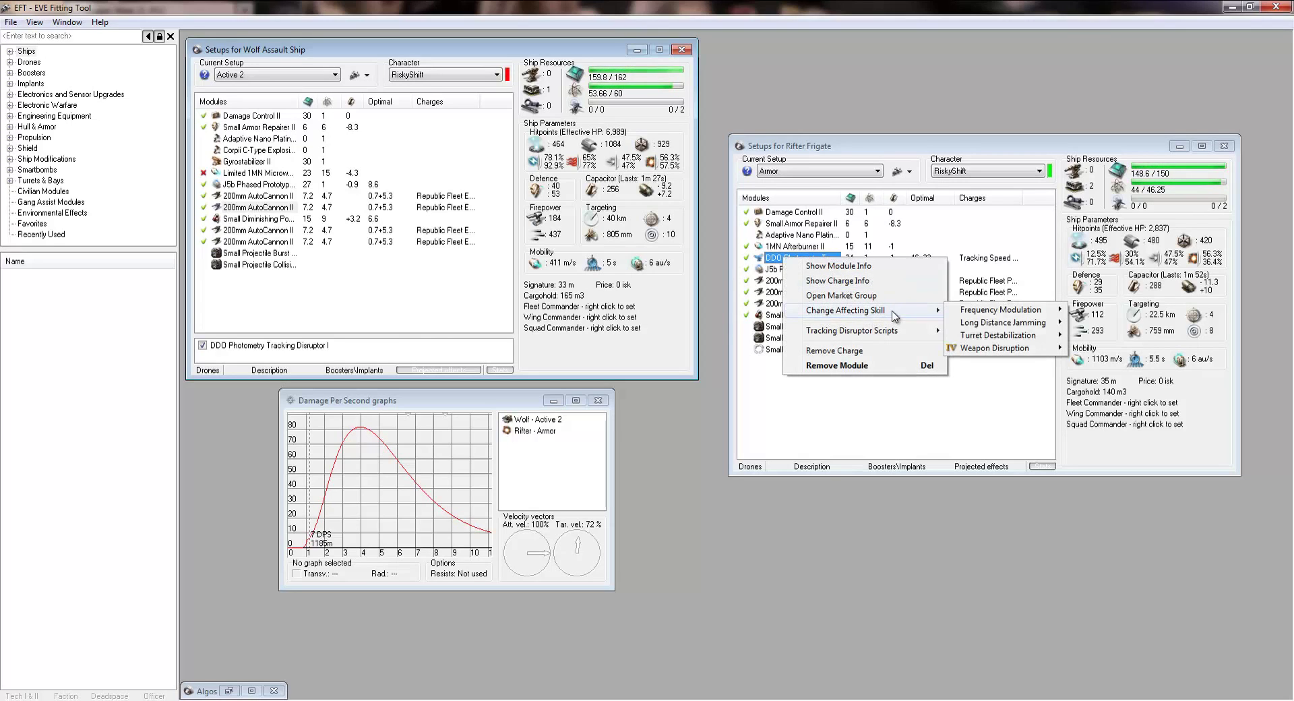
pyautogui.moveTo(1041, 335)
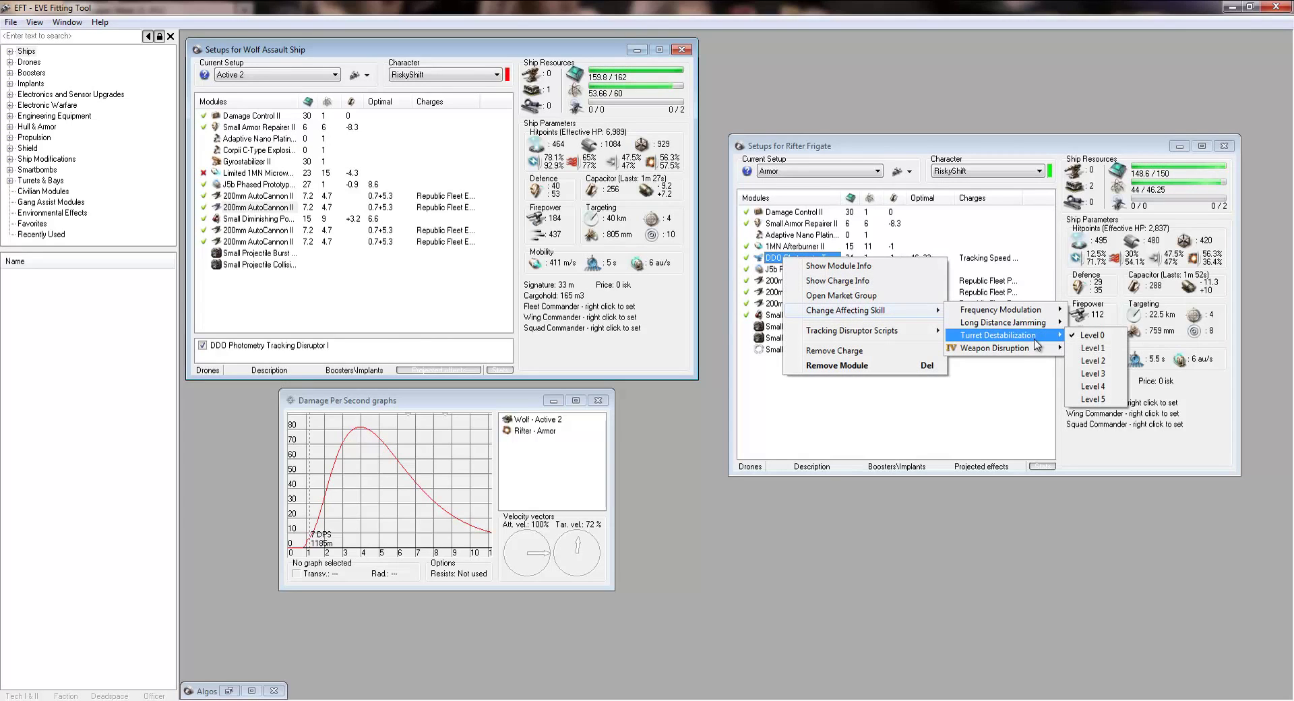
pyautogui.click(1094, 399)
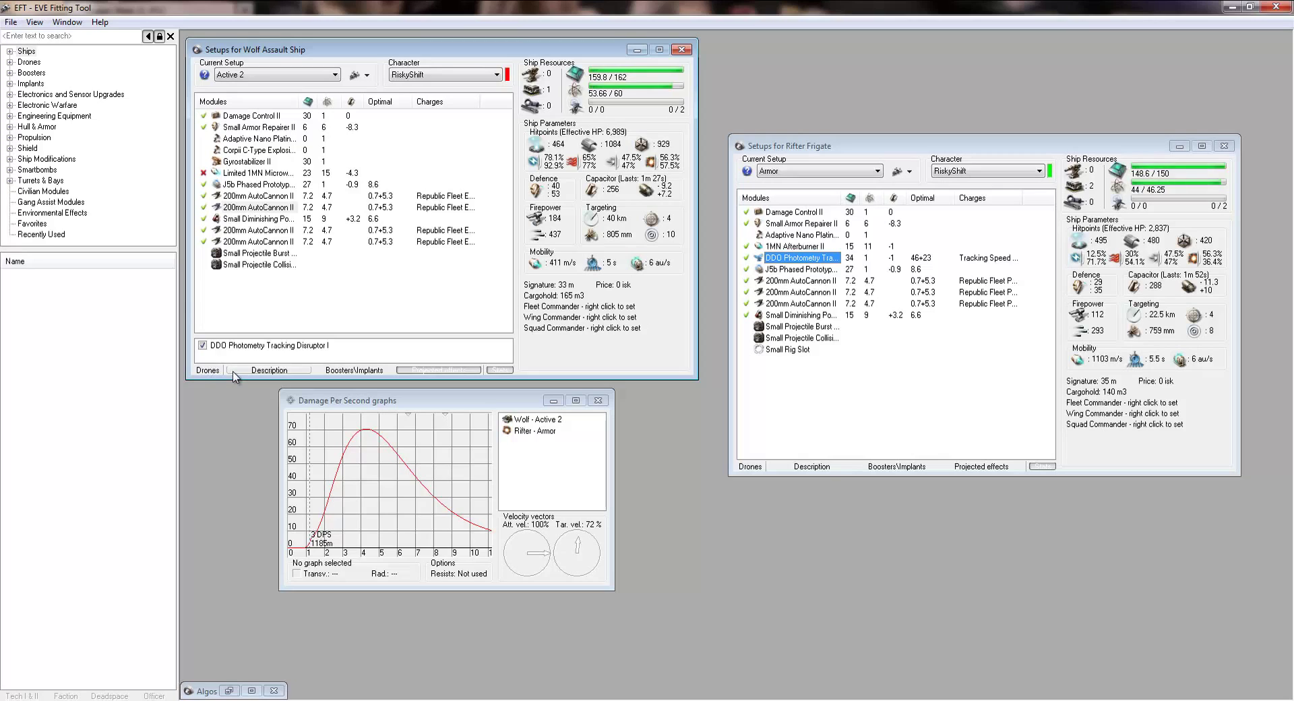
pyautogui.rightClick(800, 248)
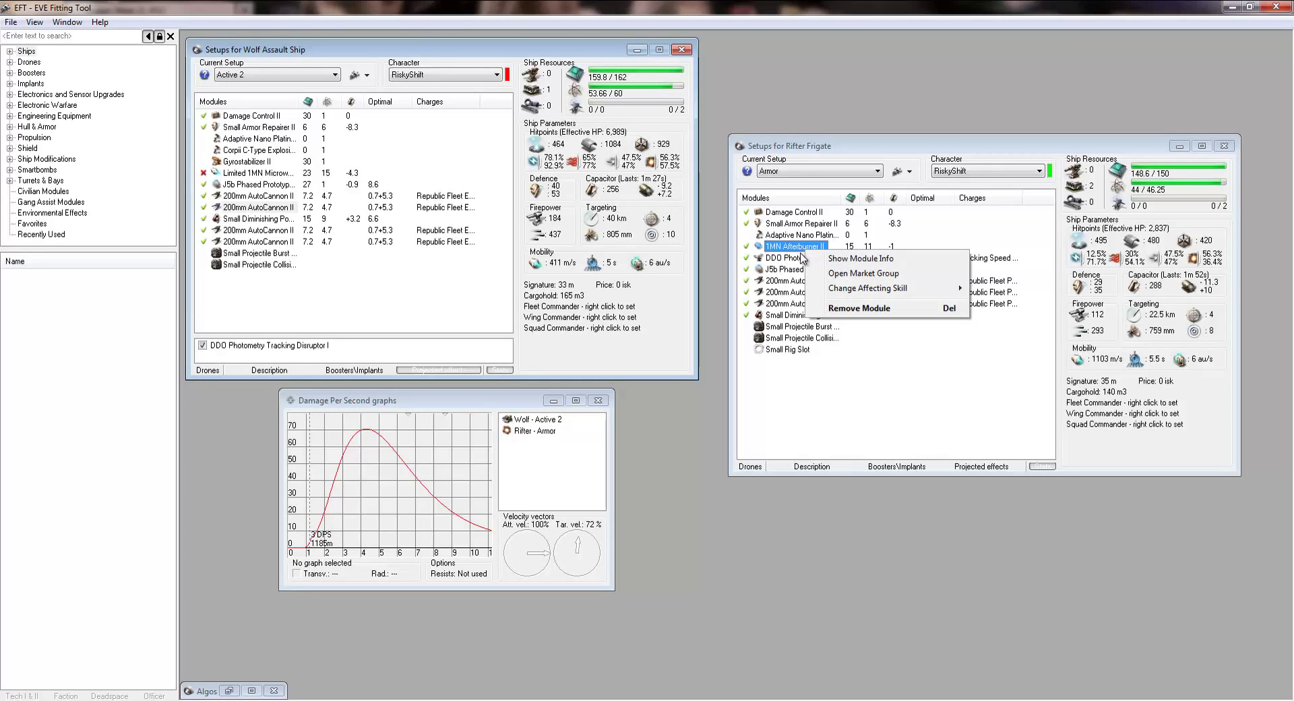
pyautogui.rightClick(800, 253)
pyautogui.moveTo(928, 308)
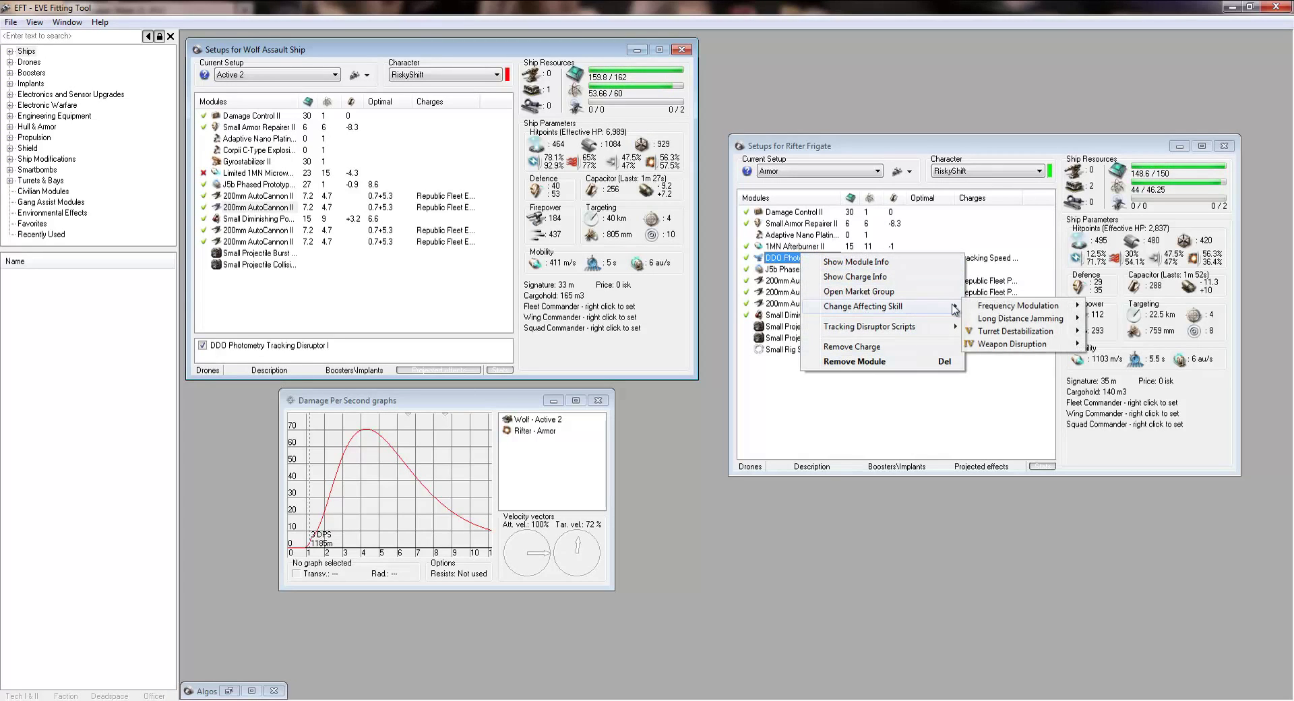
pyautogui.moveTo(1063, 338)
pyautogui.click(1108, 332)
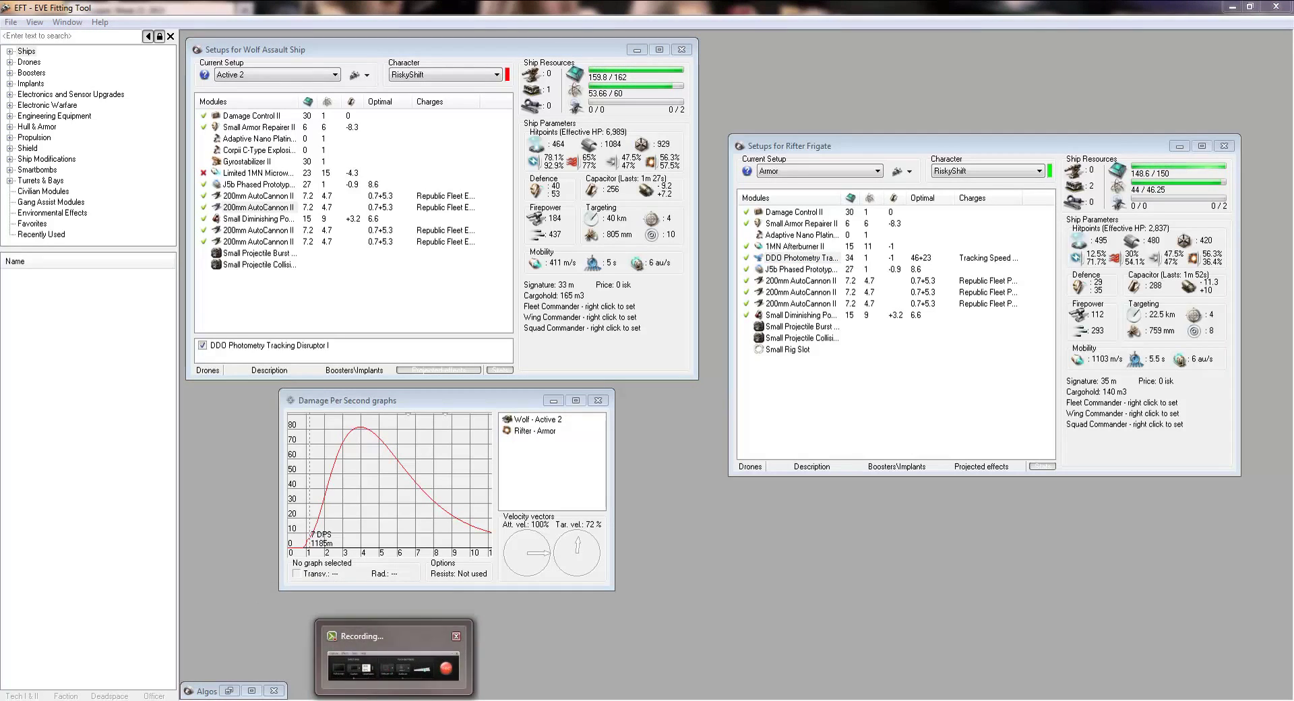
# - Switch to the EVEMon skill planner and create a new plan named Wolf
pyautogui.moveTo(361, 700)
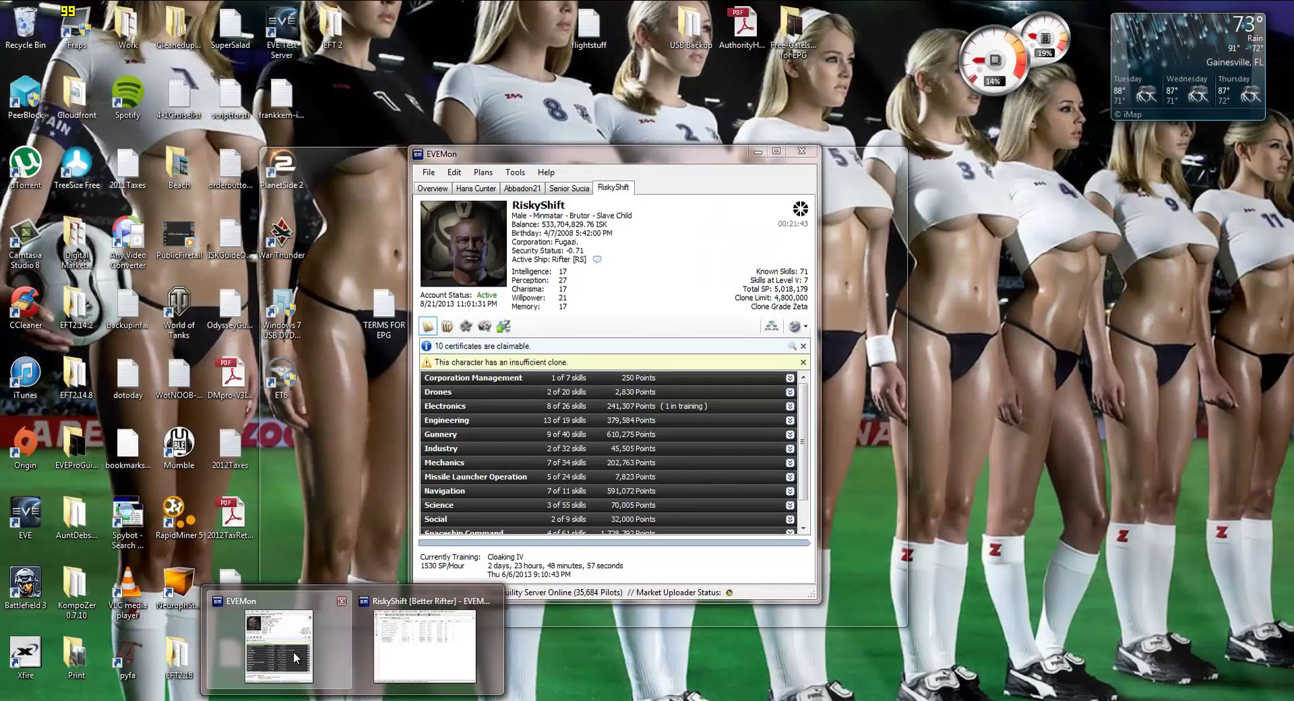
pyautogui.click(299, 650)
pyautogui.click(398, 661)
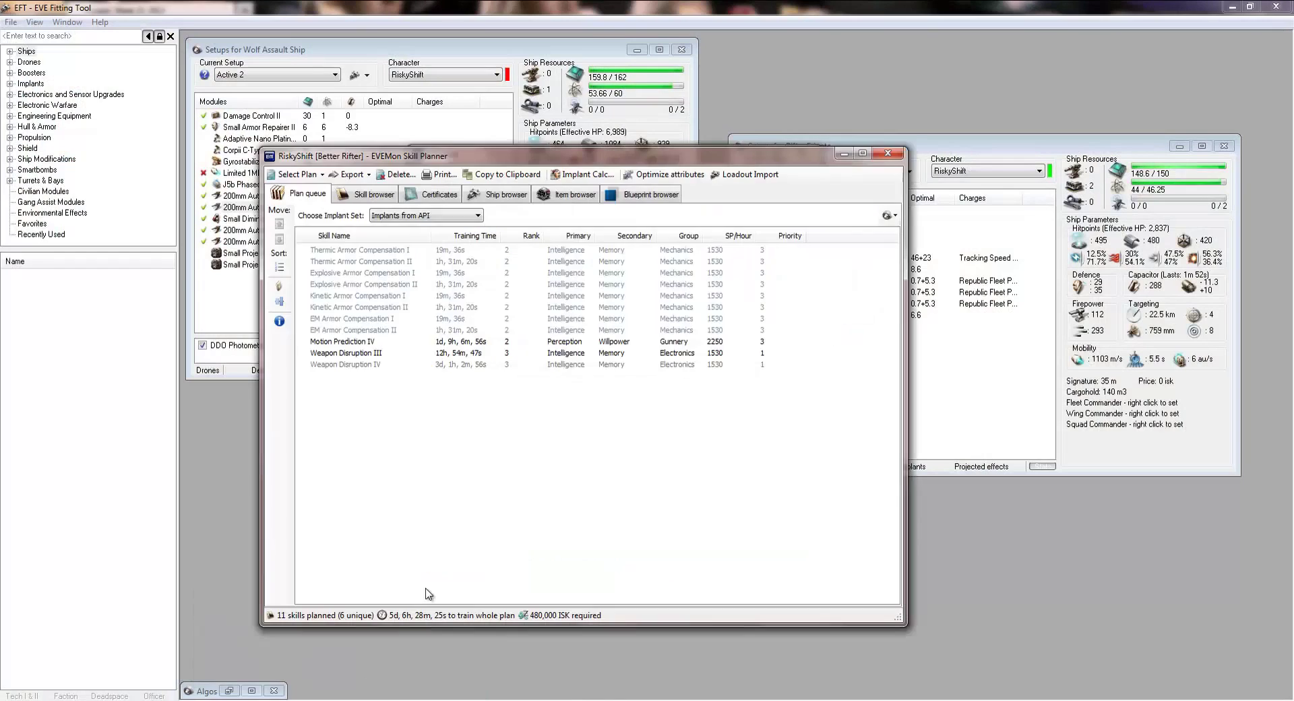
pyautogui.click(307, 178)
pyautogui.click(311, 189)
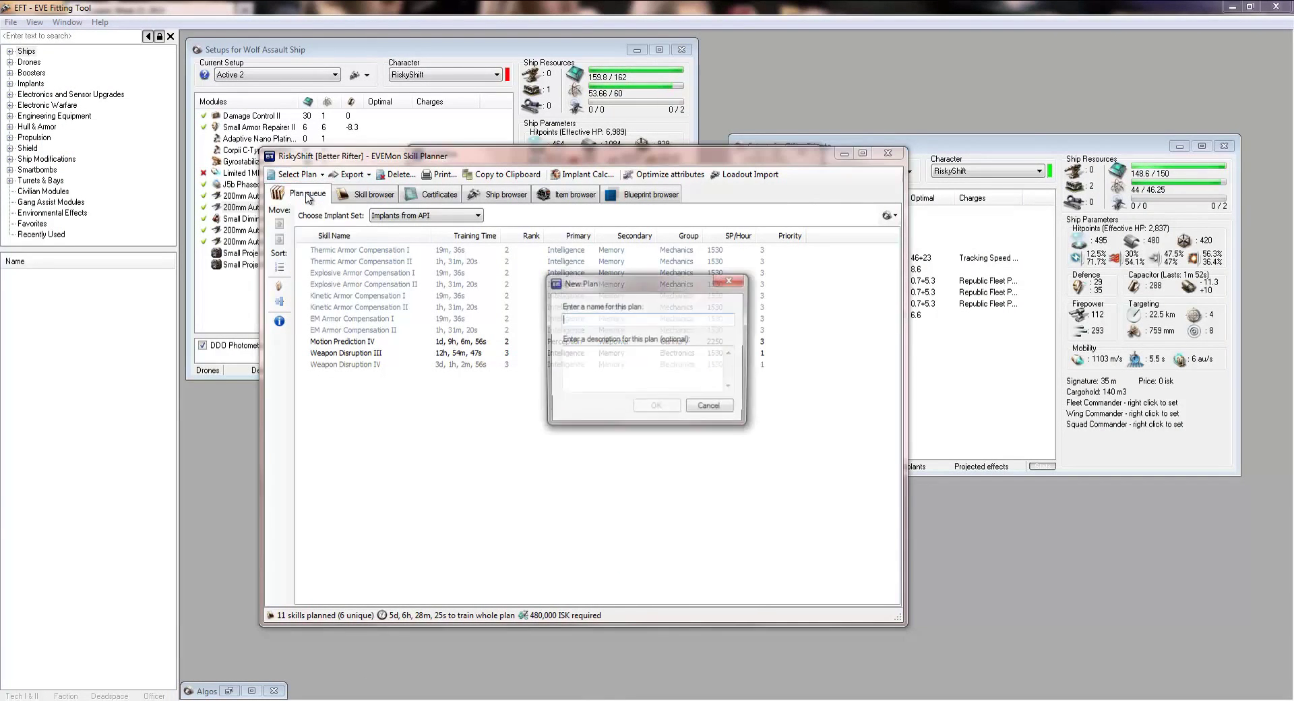
pyautogui.write('WOFL')
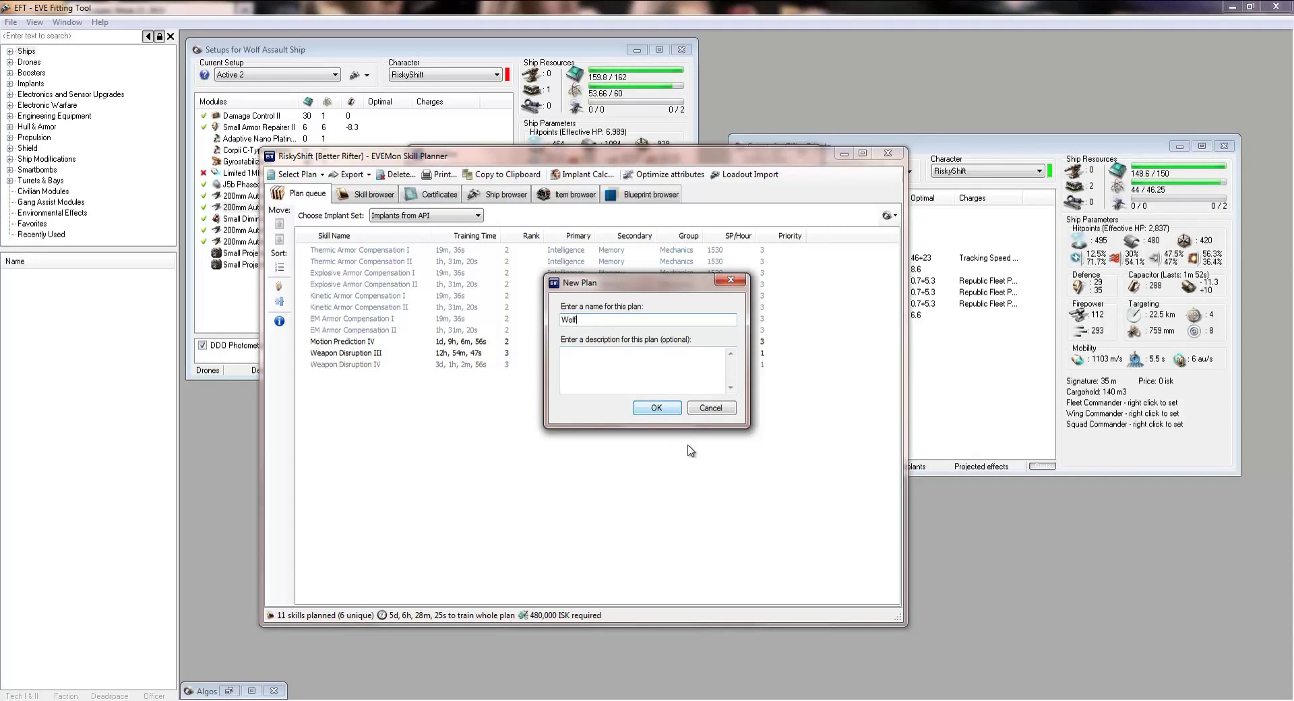
pyautogui.click(656, 407)
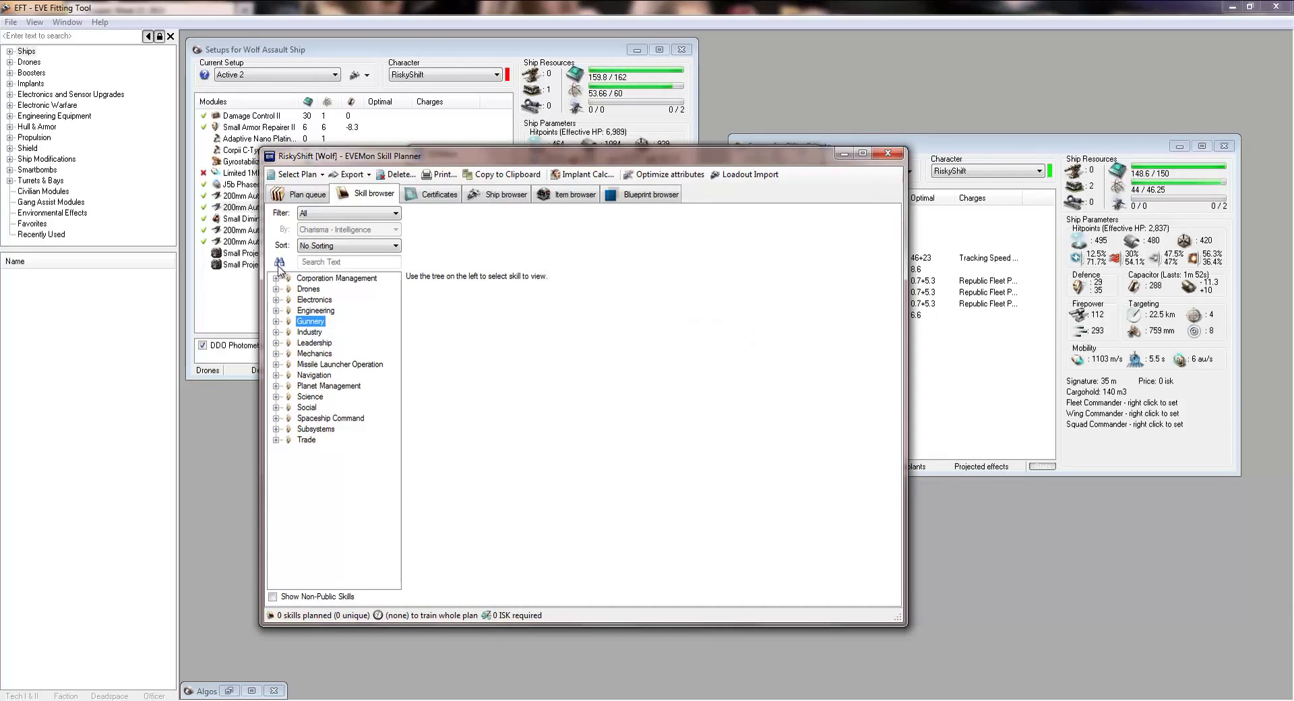
# - Add all required skills of the Minmatar assault ship Wolf to the plan with priority 1
pyautogui.click(510, 196)
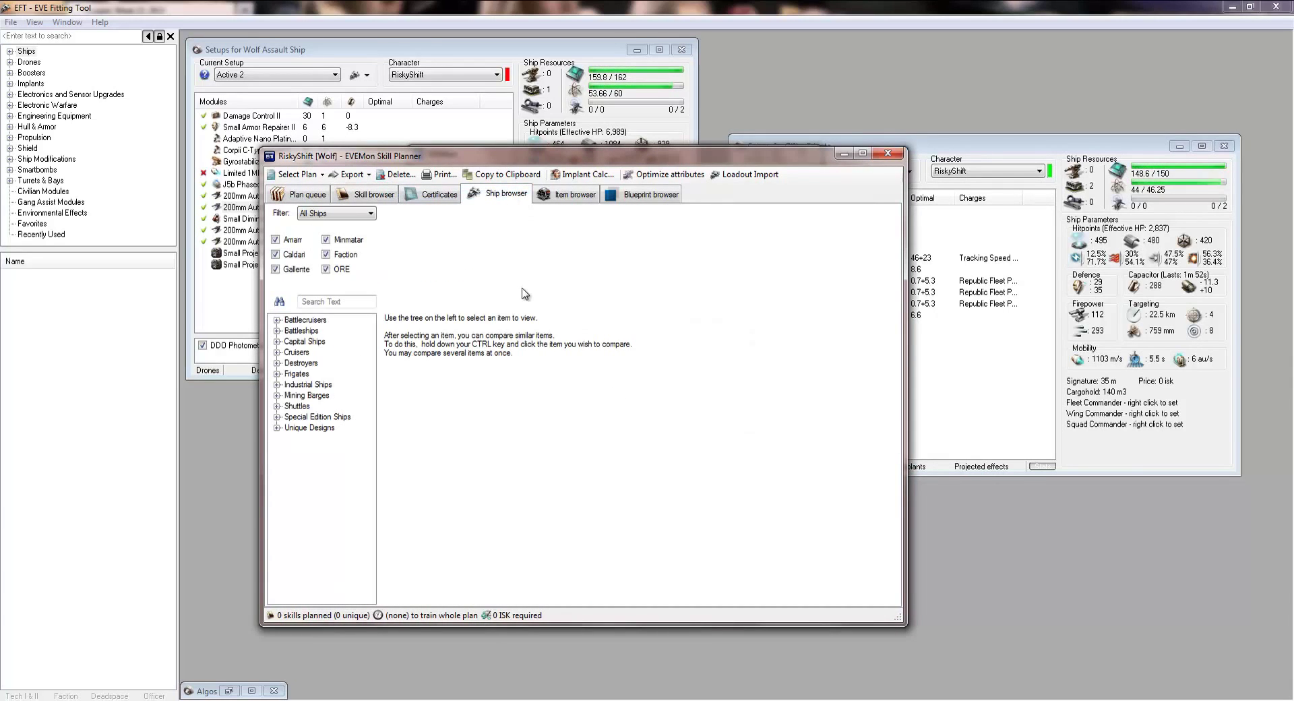
pyautogui.click(277, 373)
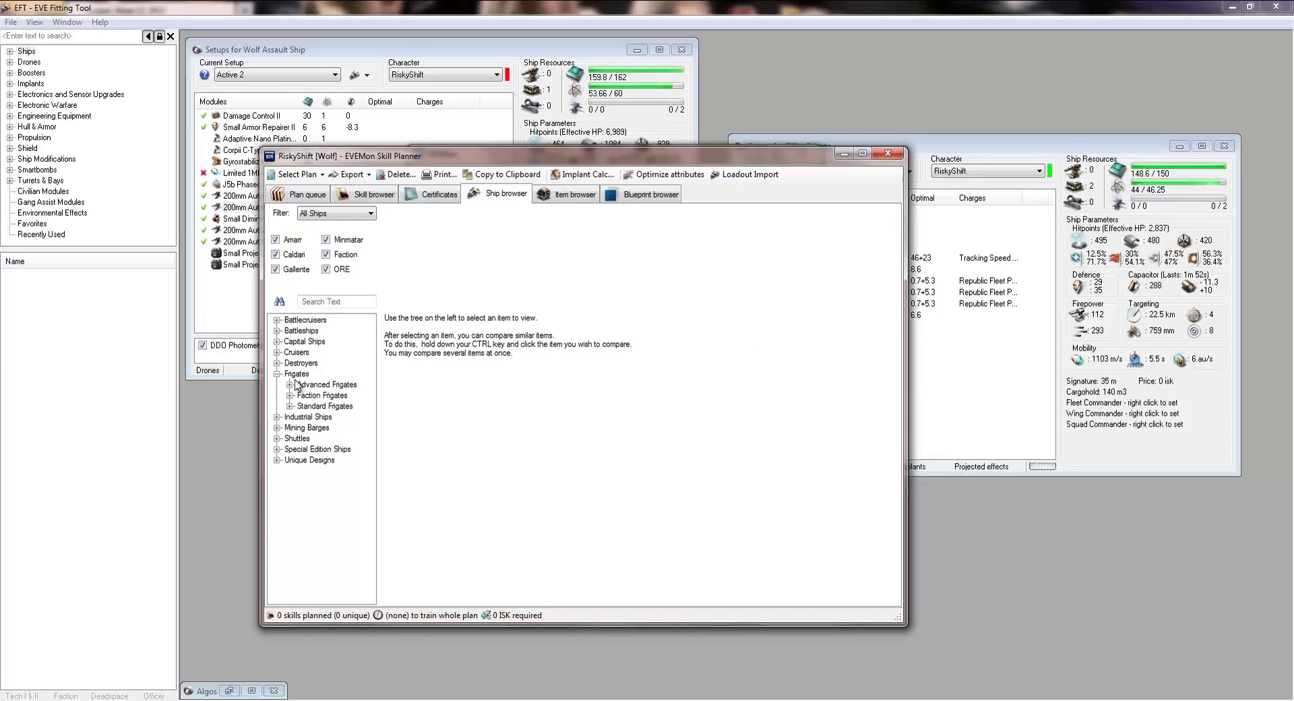
pyautogui.click(289, 384)
pyautogui.click(302, 395)
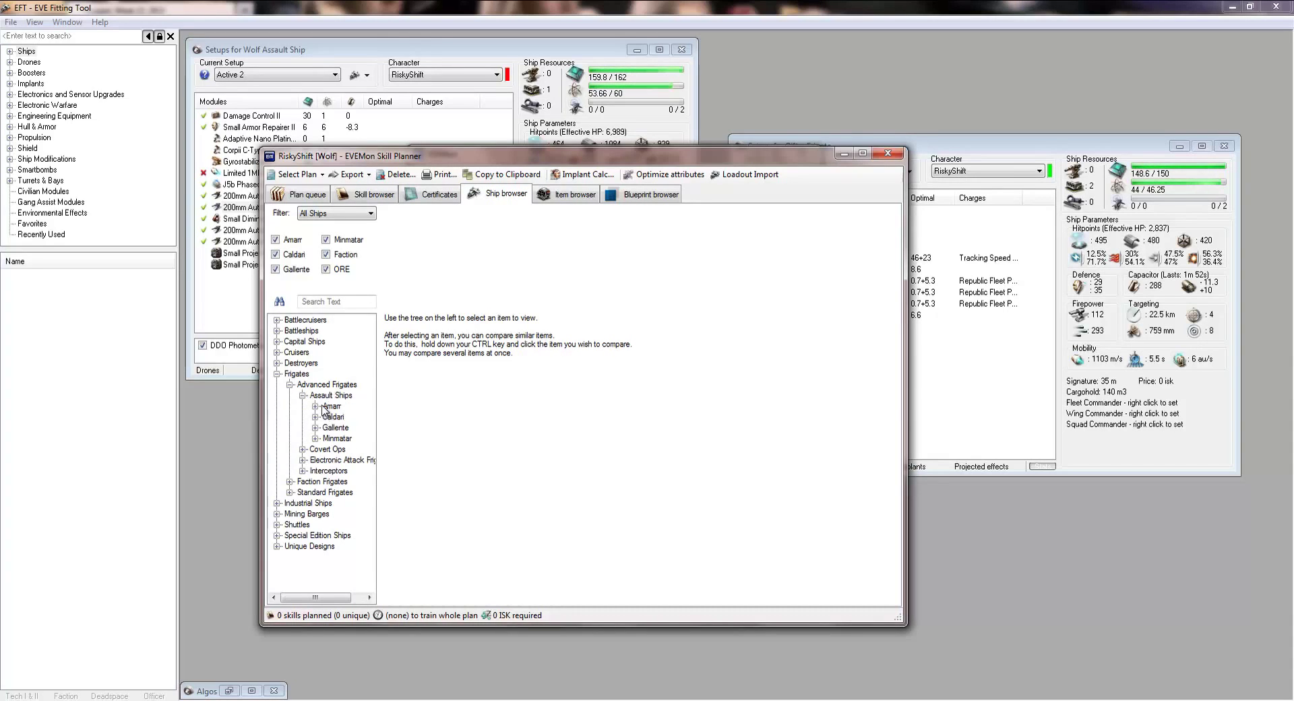
pyautogui.click(316, 438)
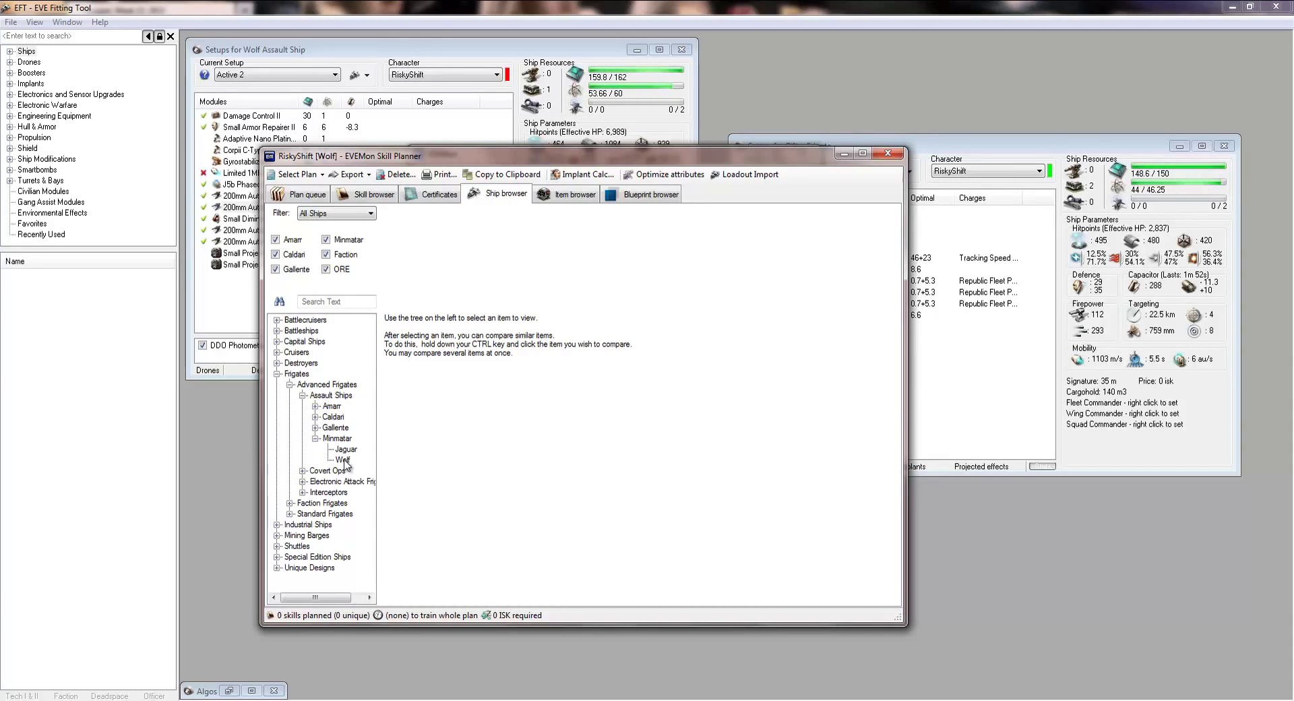
pyautogui.click(343, 459)
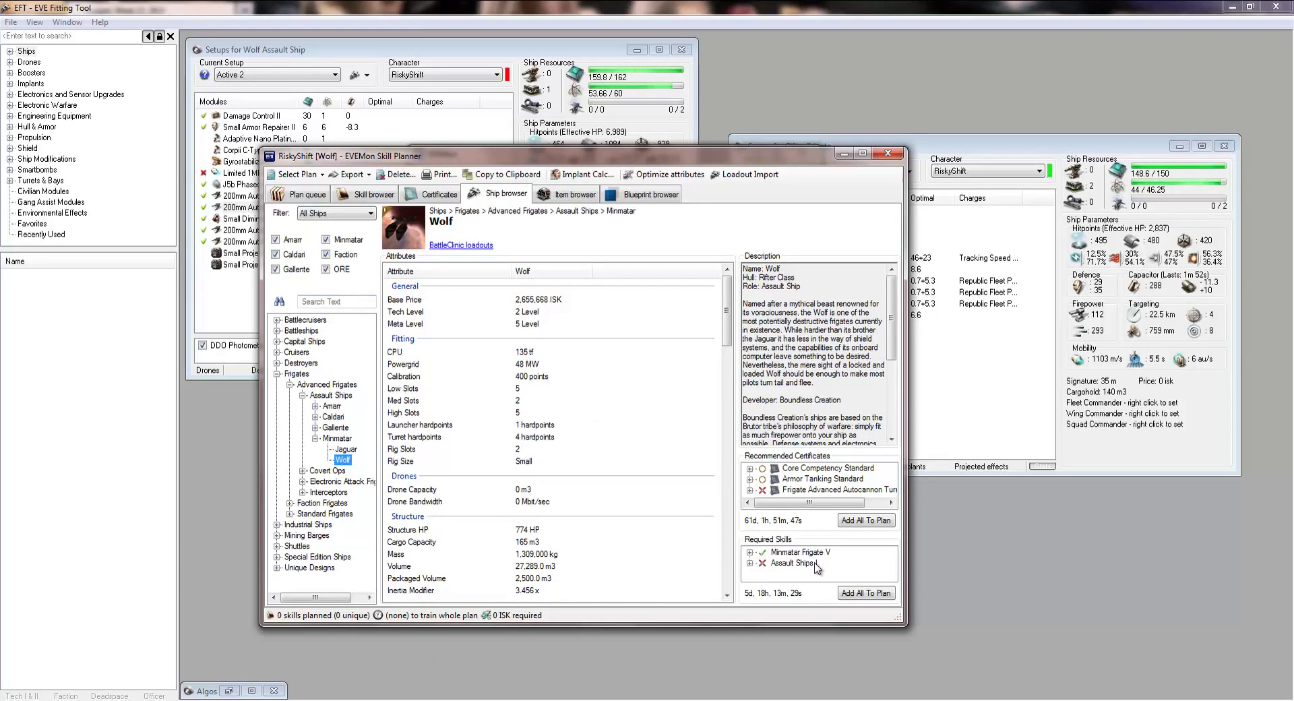
pyautogui.click(860, 593)
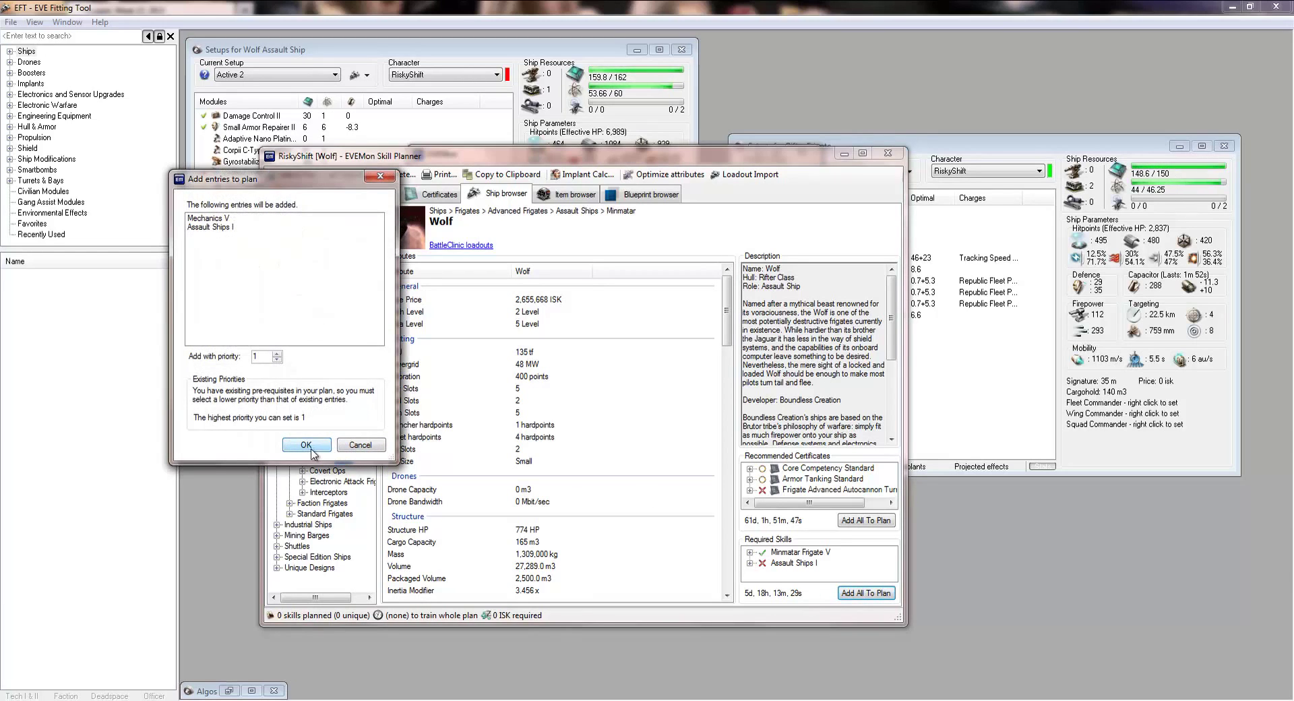
pyautogui.click(321, 447)
# - Raise the planned level of Assault Ships in the Wolf plan's queue to level 3
pyautogui.click(312, 195)
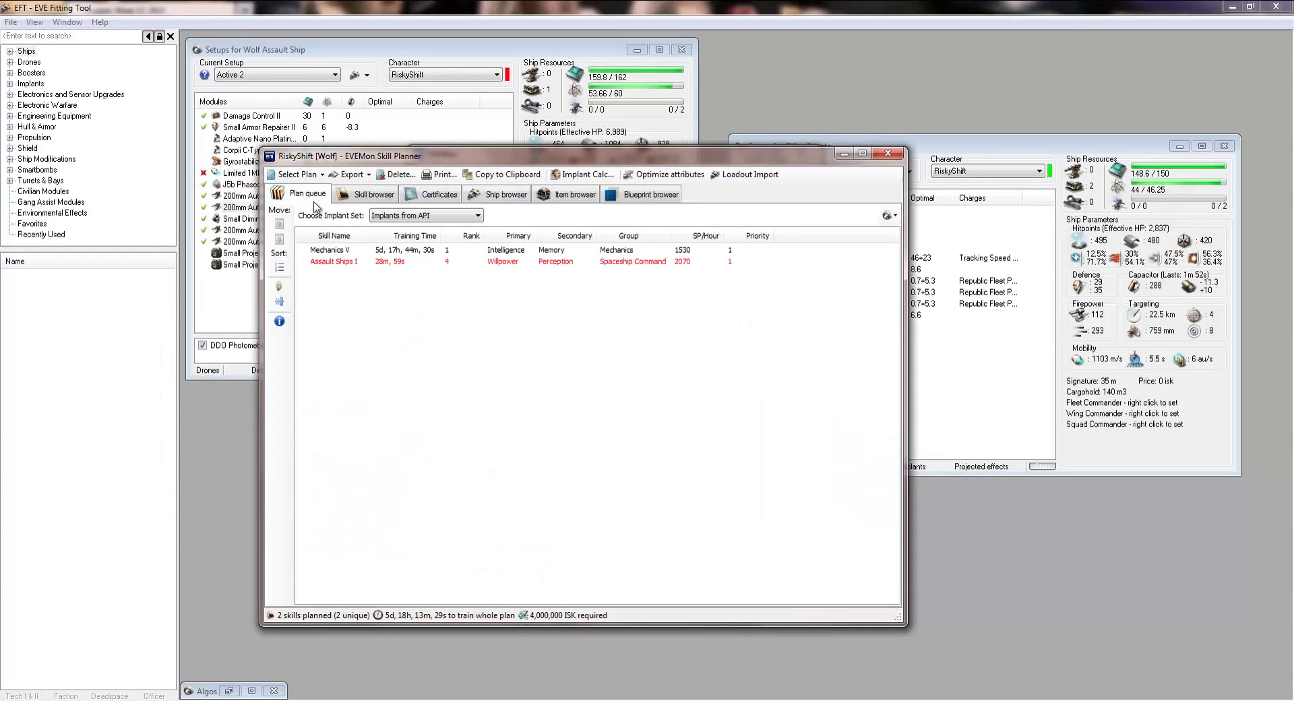
pyautogui.rightClick(338, 268)
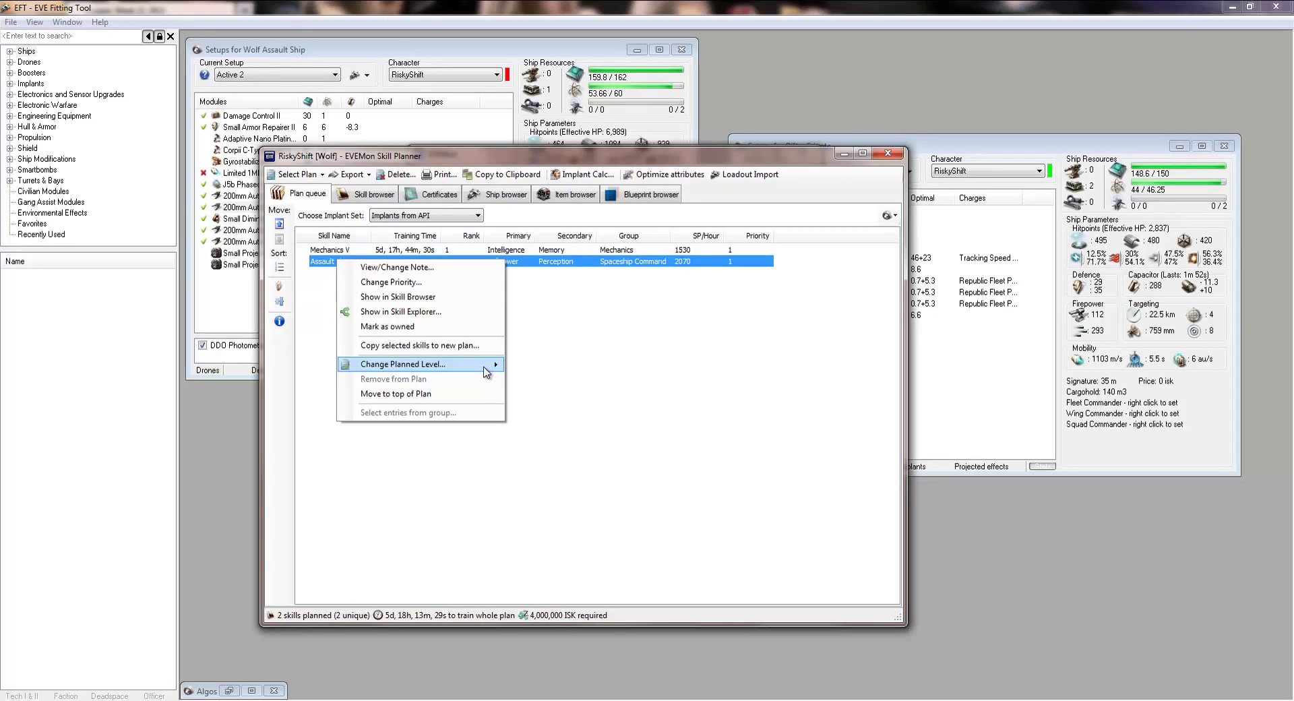
pyautogui.moveTo(483, 364)
pyautogui.click(543, 411)
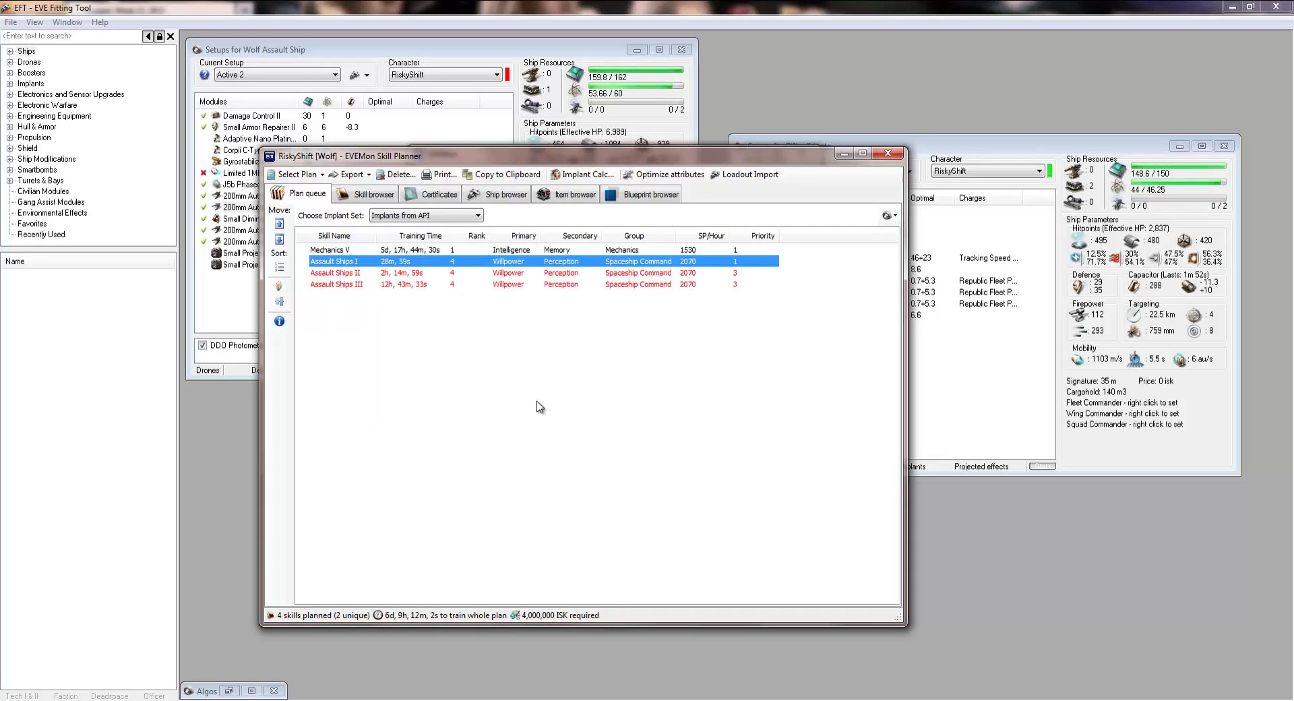
# - Add the Gunnery skill Motion Prediction to the Wolf plan at Level 4
pyautogui.click(352, 202)
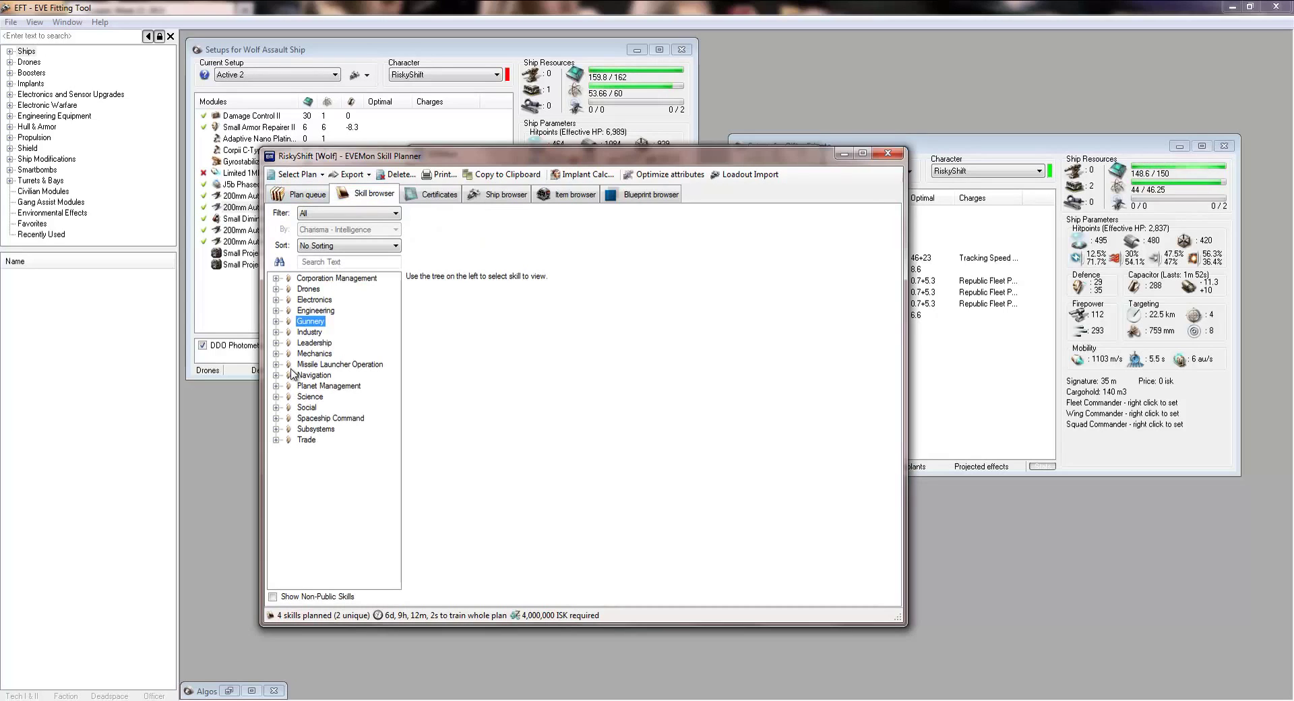
pyautogui.click(277, 321)
pyautogui.moveTo(399, 338); pyautogui.dragTo(395, 428)
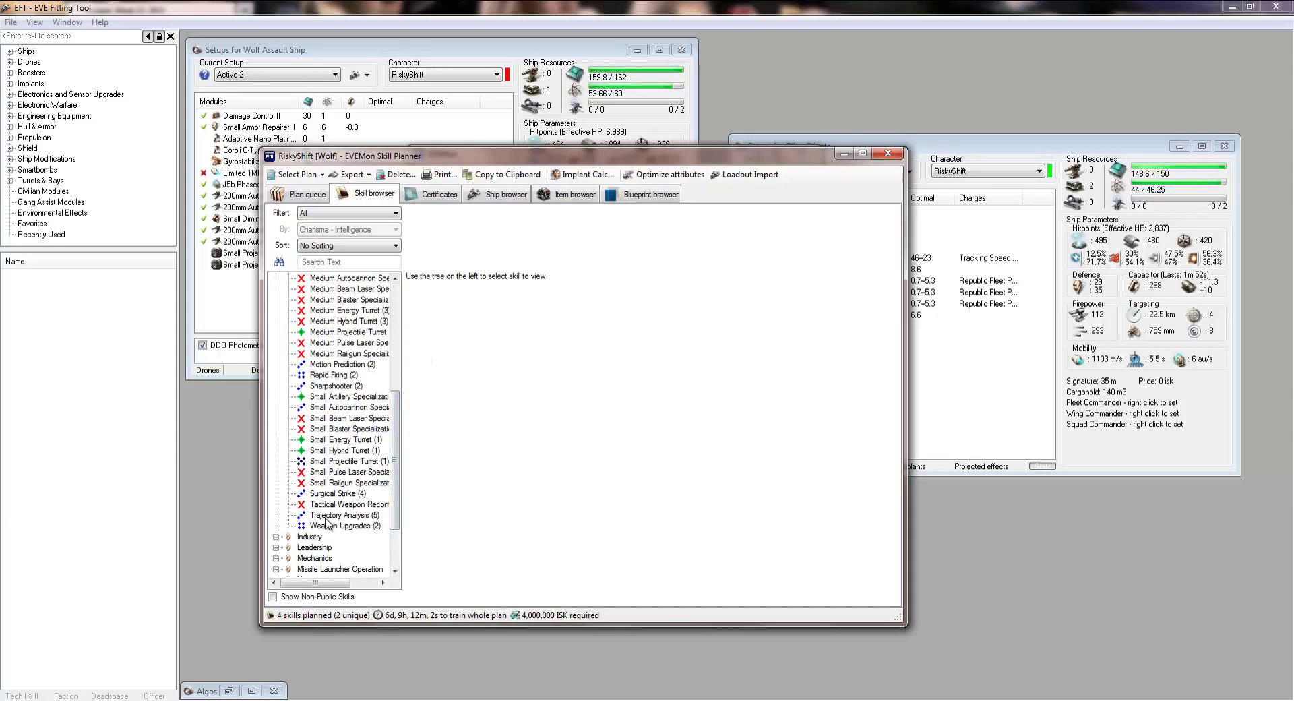
pyautogui.rightClick(333, 365)
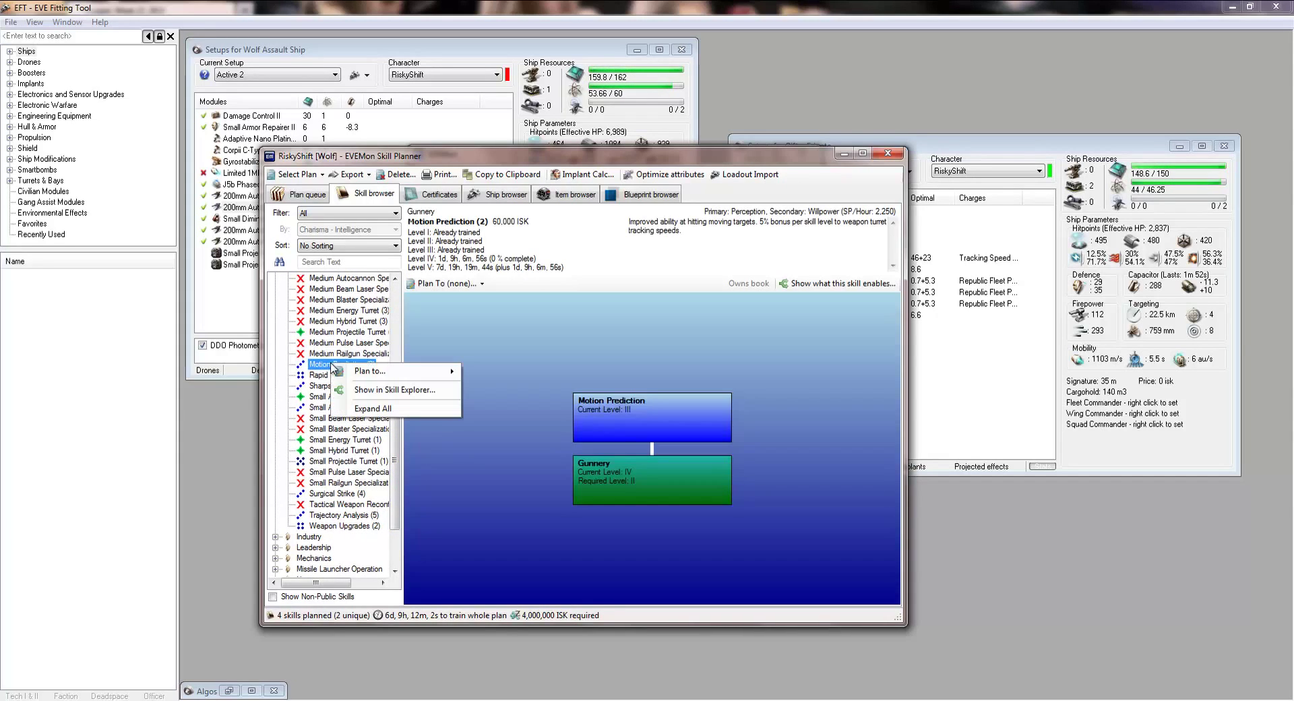
pyautogui.moveTo(379, 369)
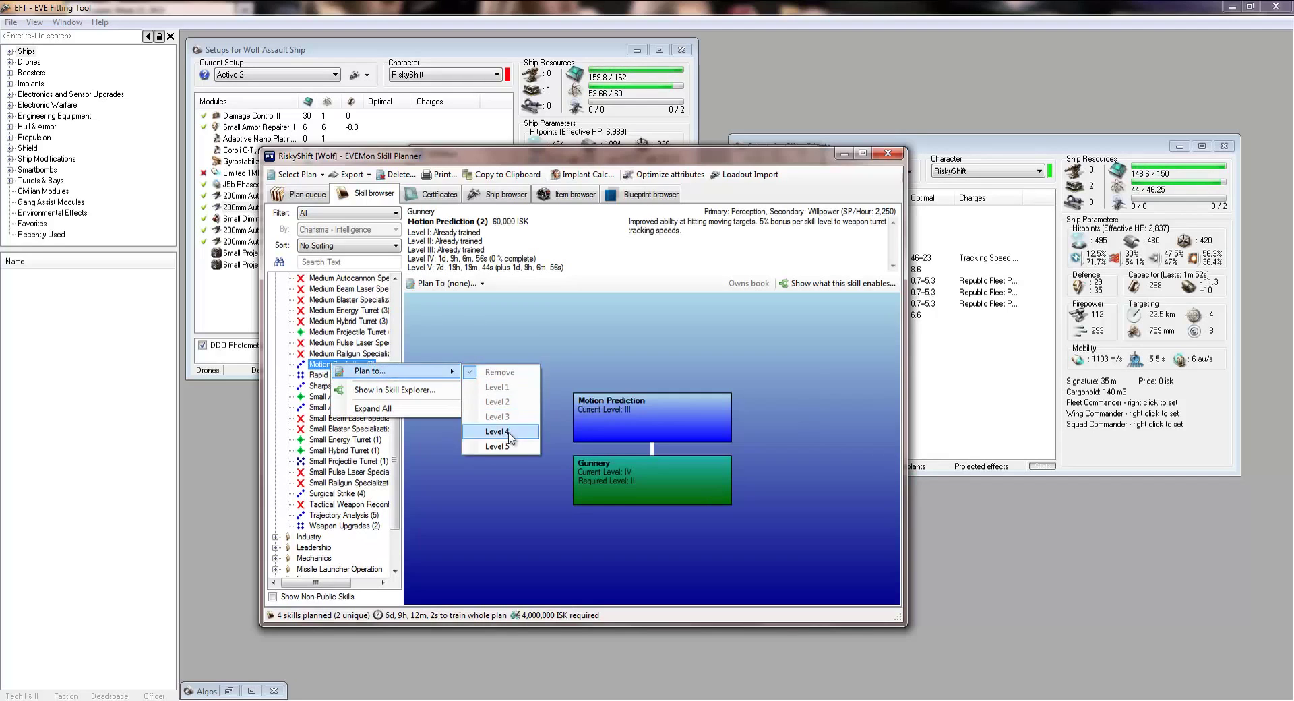
pyautogui.click(492, 430)
# - Add the Gunnery skill Trajectory Analysis to the Wolf plan at Level 4
pyautogui.click(330, 515)
pyautogui.rightClick(331, 518)
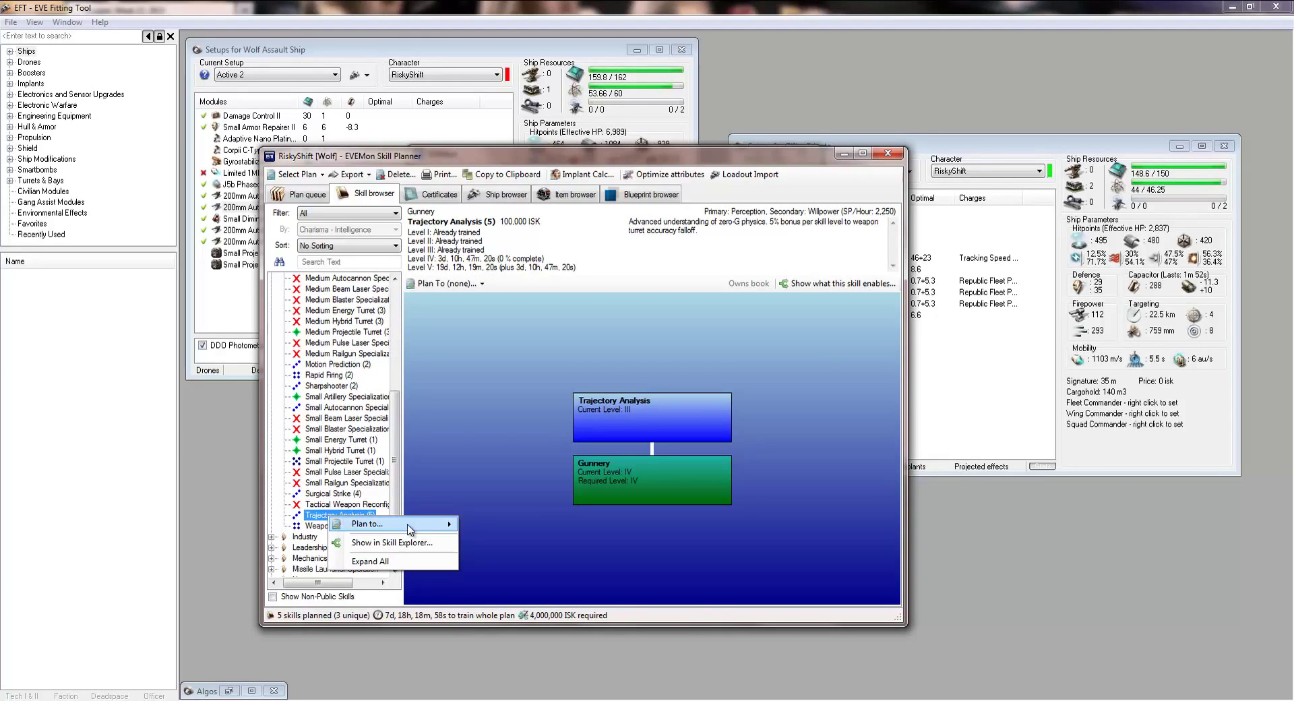
pyautogui.moveTo(412, 532)
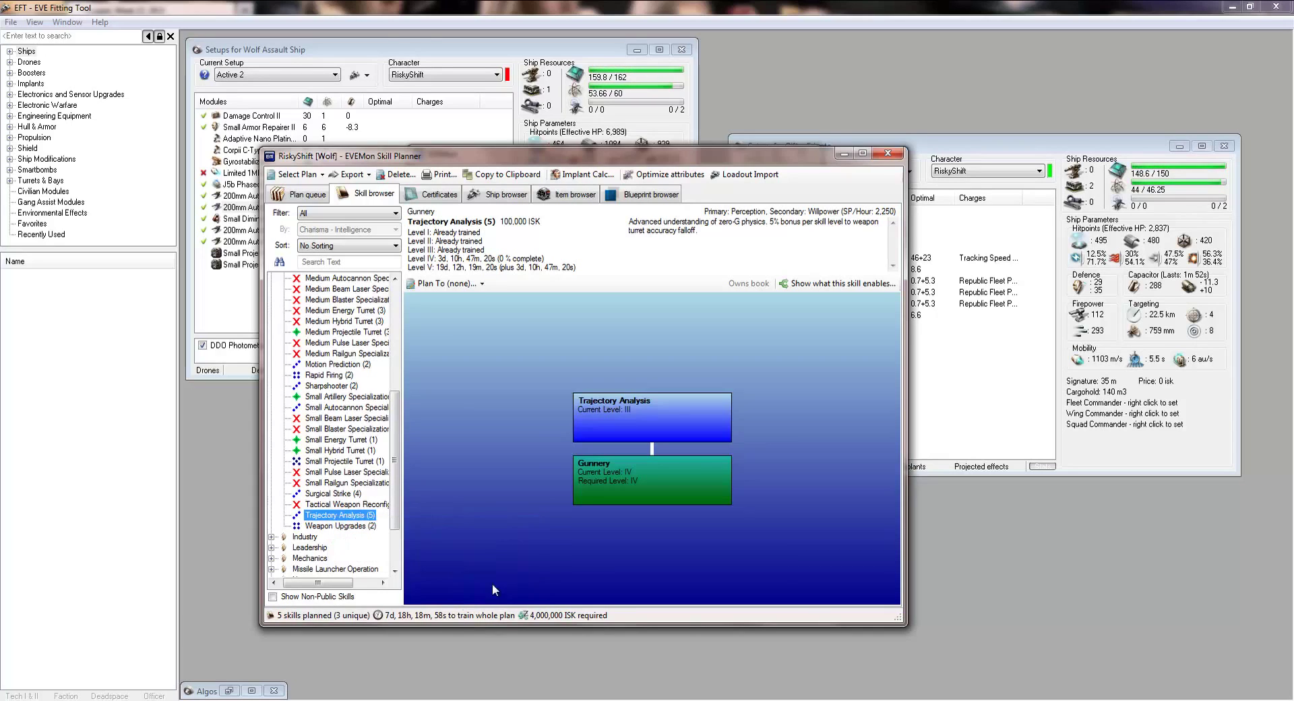
pyautogui.click(494, 583)
# - Add the Gunnery skill Surgical Strike to the Wolf plan at Level 4 and review the plan queue
pyautogui.click(316, 496)
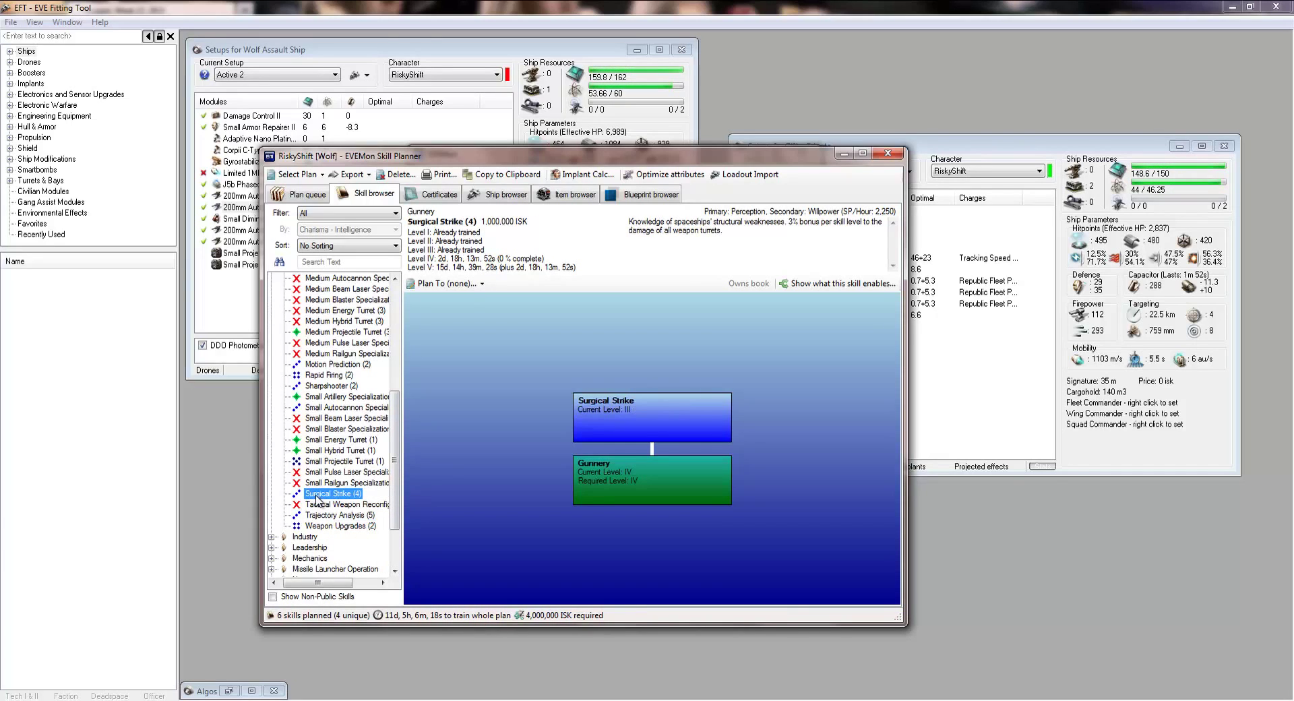
pyautogui.rightClick(317, 497)
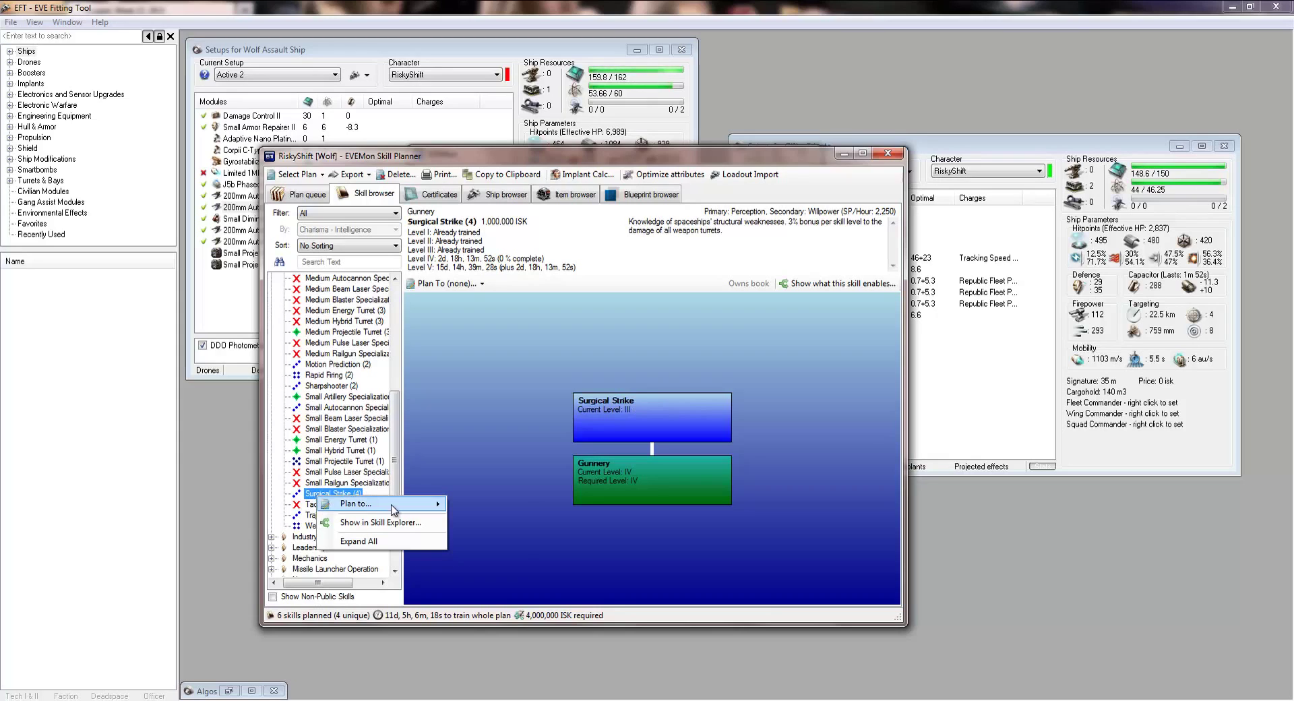
pyautogui.moveTo(408, 504)
pyautogui.click(490, 564)
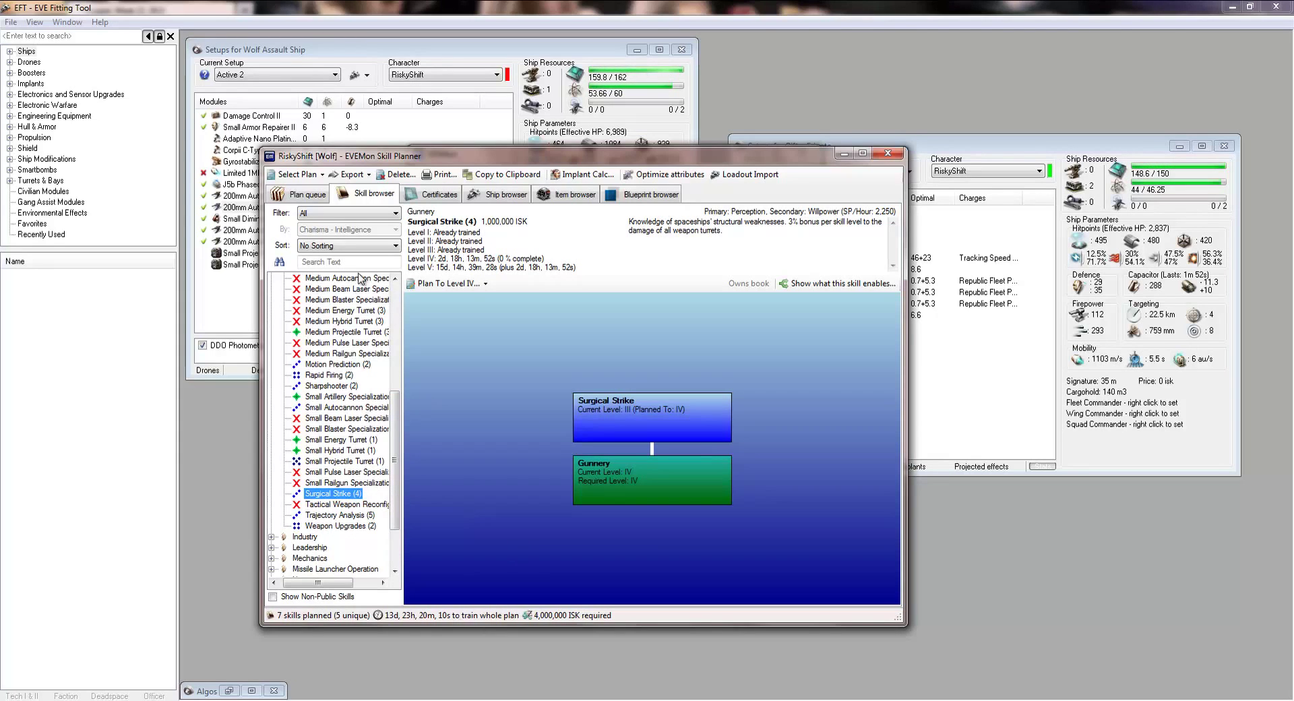
pyautogui.scroll(1, 397, 418)
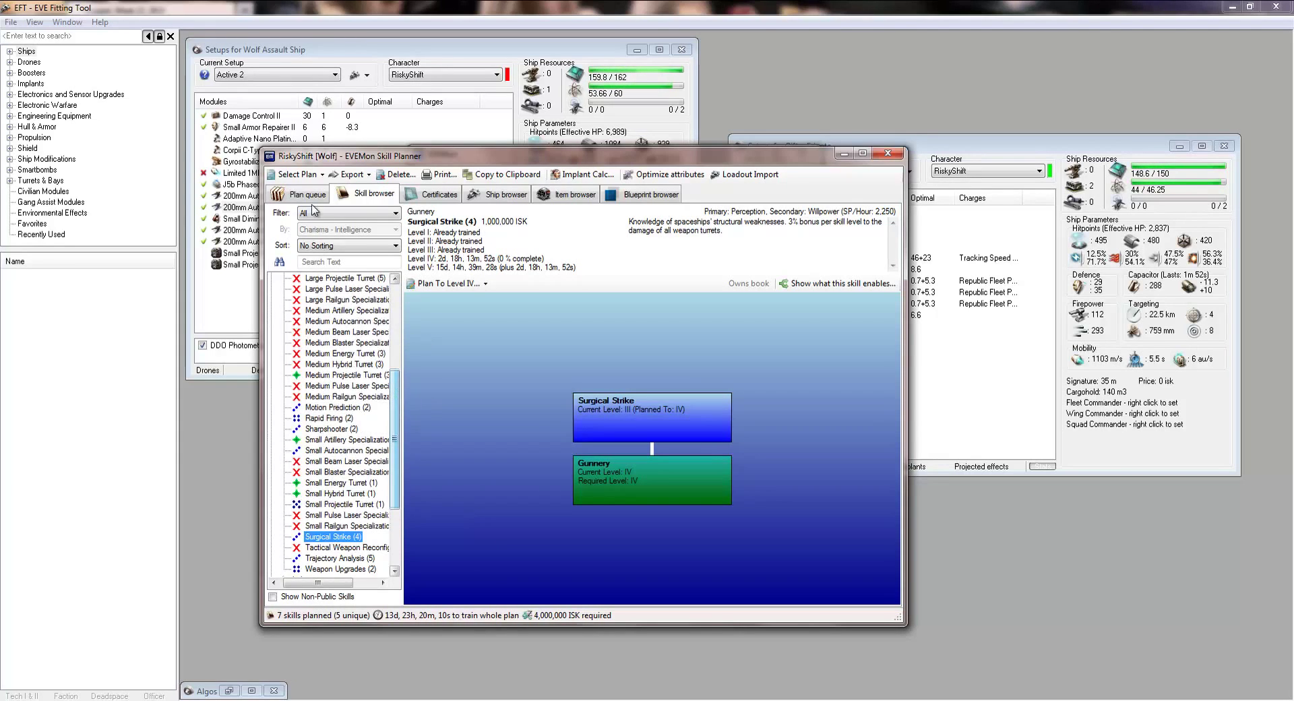
pyautogui.click(301, 194)
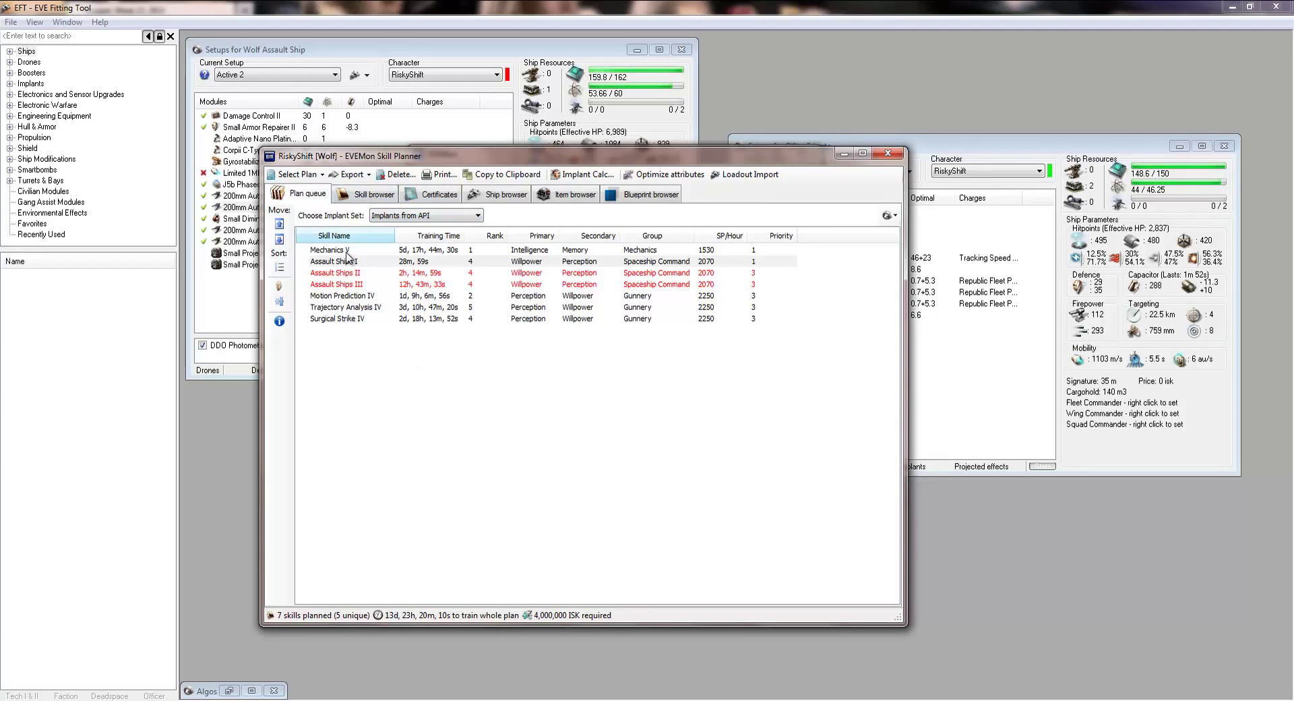
pyautogui.moveTo(356, 312)
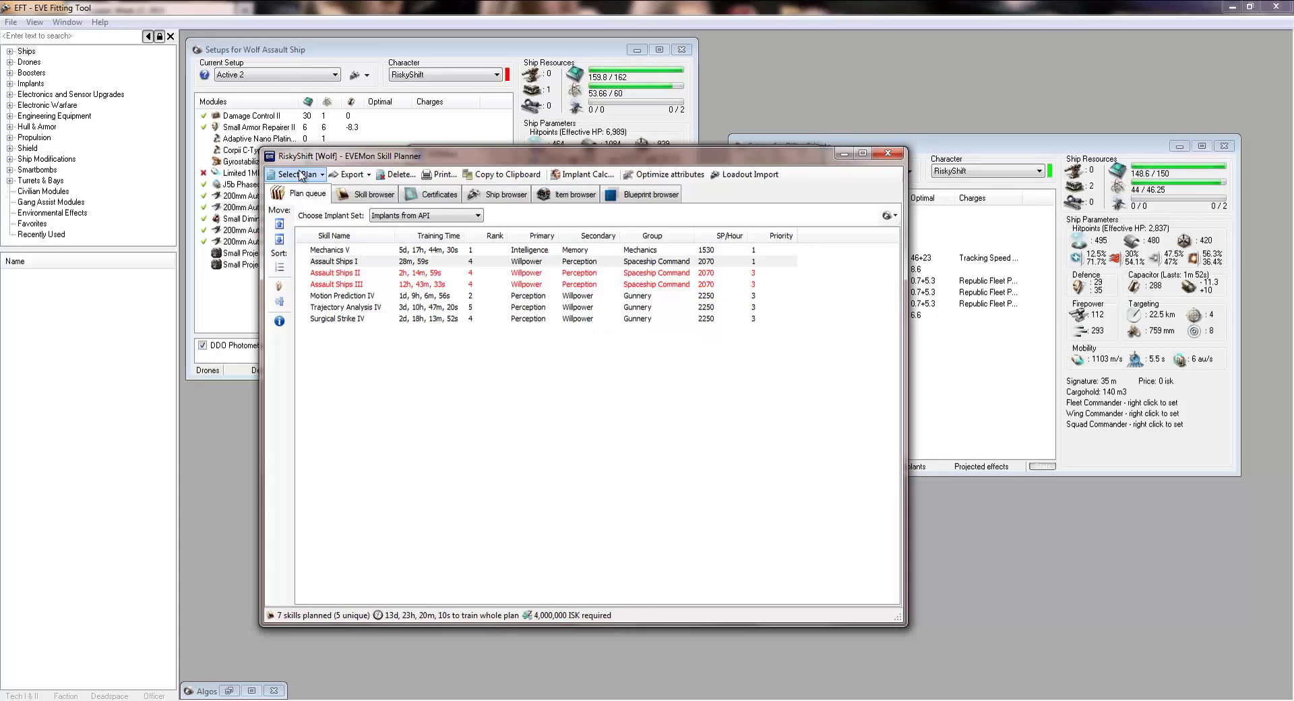
# - Create a new skill plan named Carrier
pyautogui.click(312, 174)
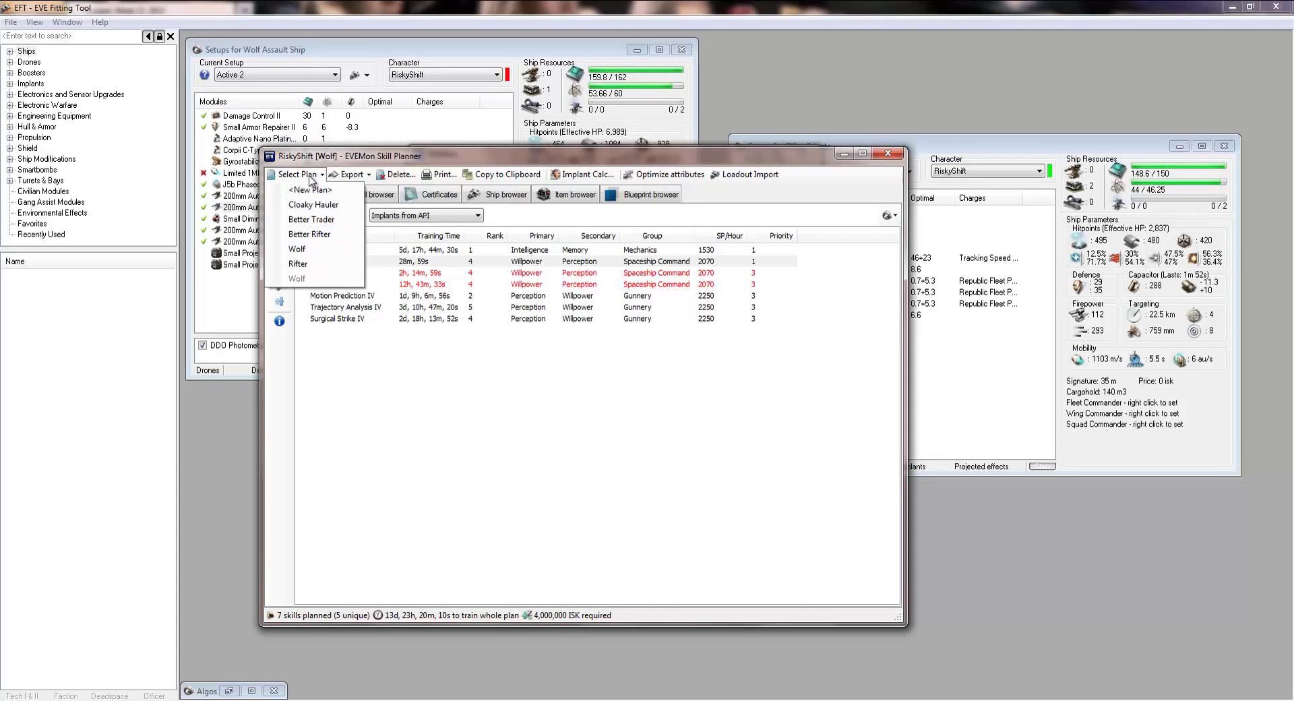
pyautogui.click(309, 177)
pyautogui.click(309, 178)
pyautogui.click(359, 259)
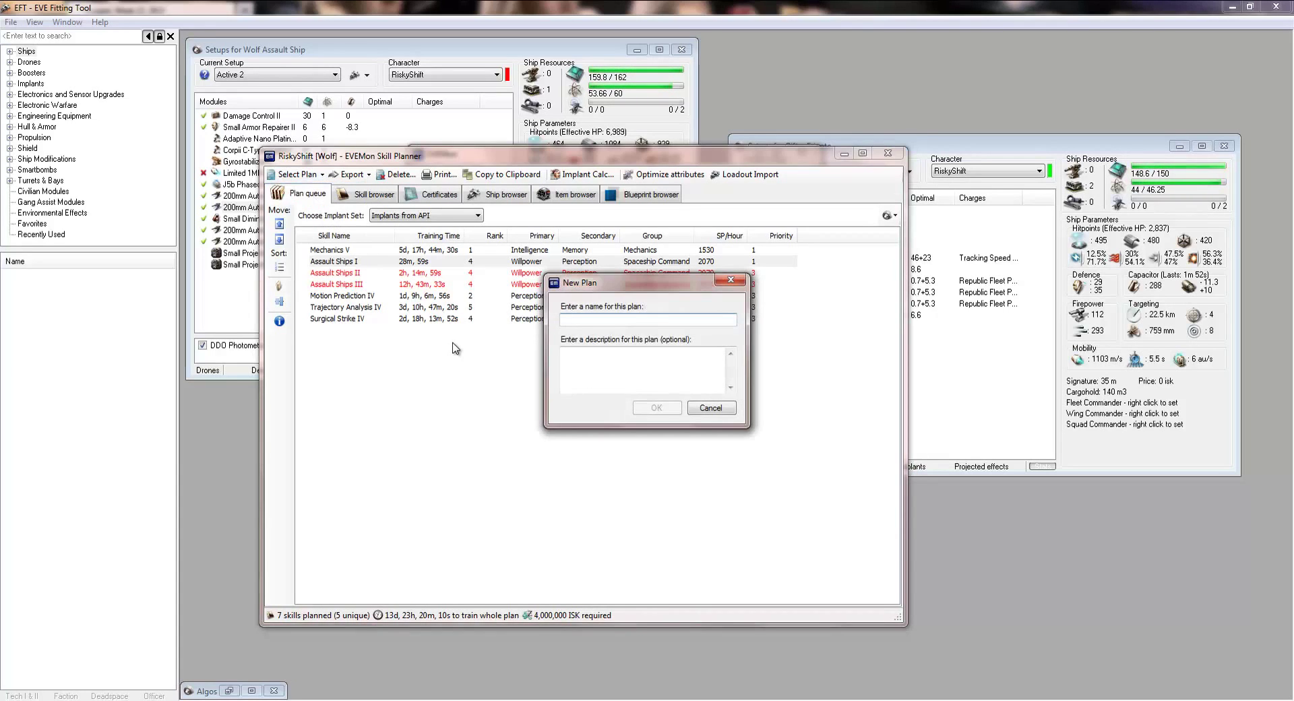
pyautogui.write('Carrier')
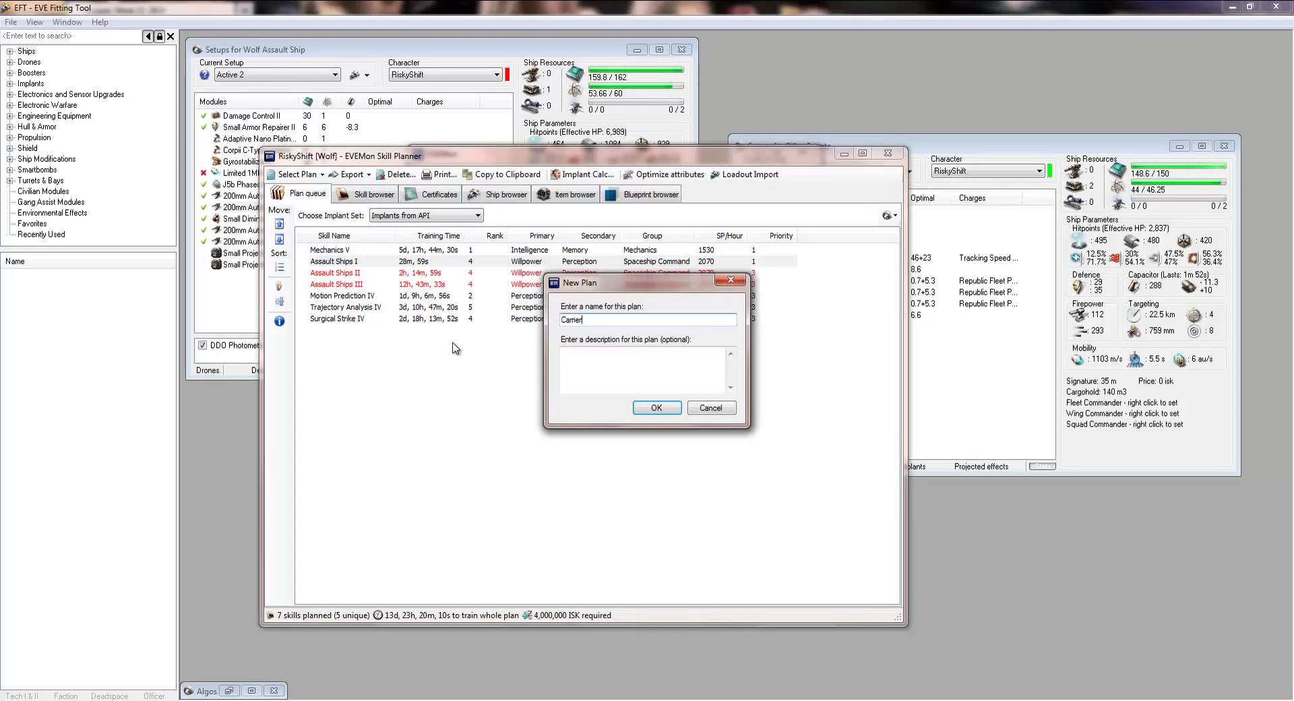
pyautogui.click(654, 408)
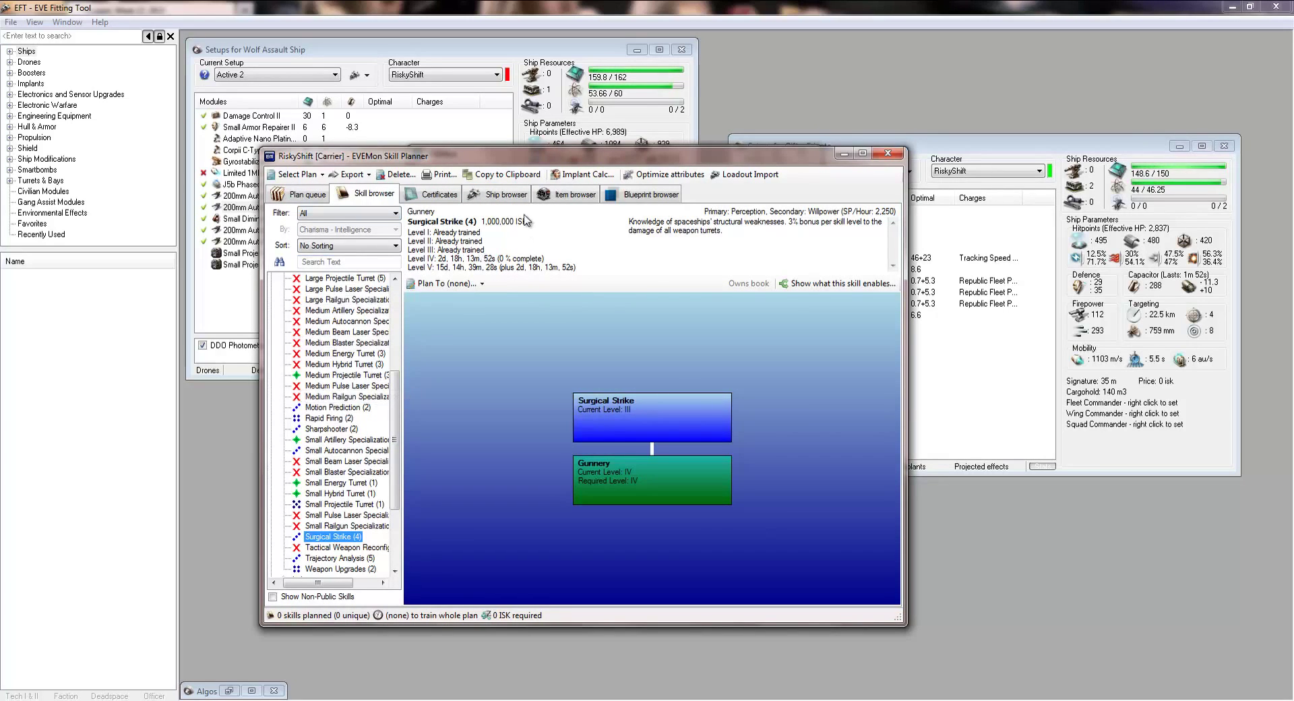
# - Add all required skills of the Minmatar carrier Nidhoggur to the Carrier plan with priority 1
pyautogui.click(499, 194)
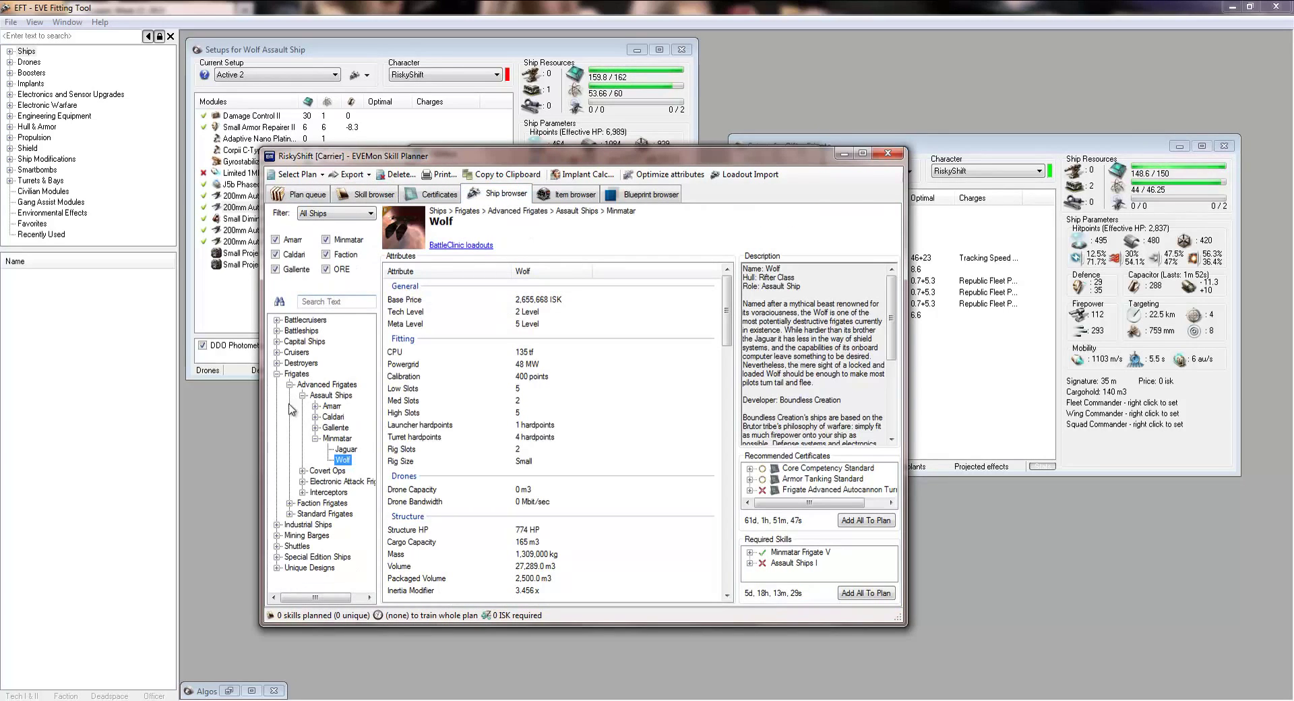
pyautogui.click(276, 373)
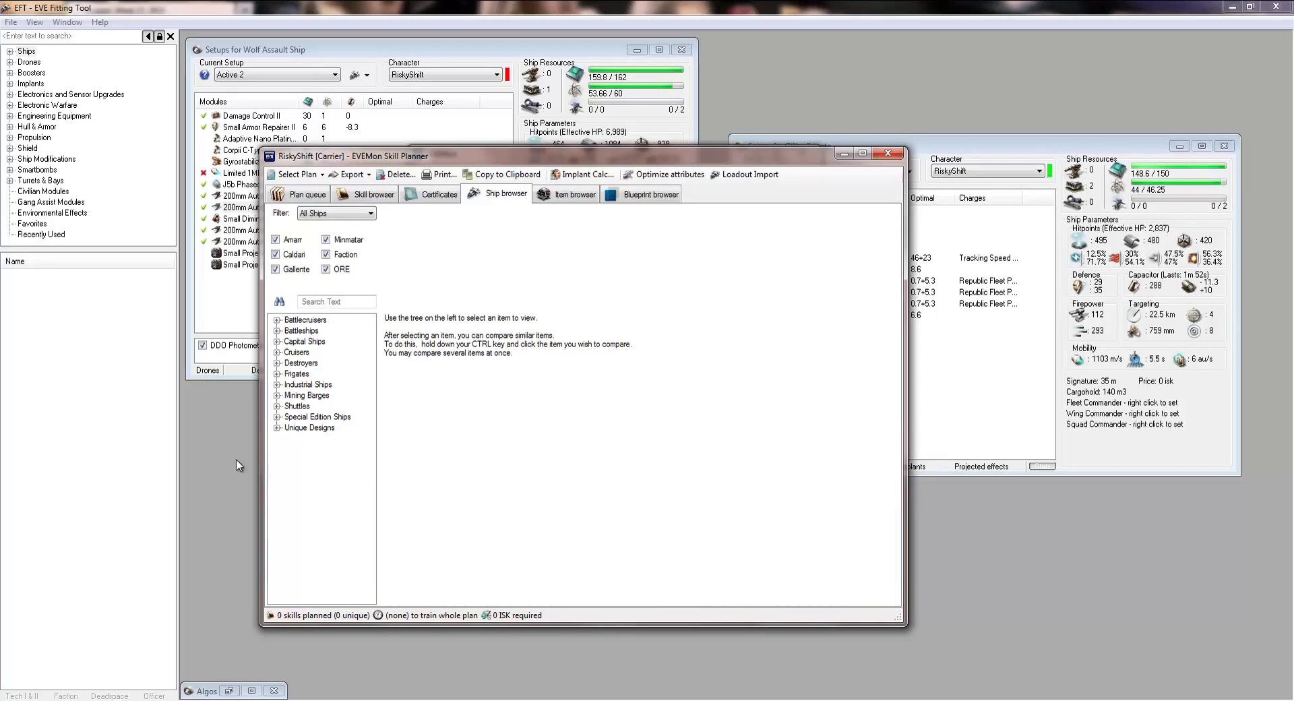
pyautogui.click(276, 342)
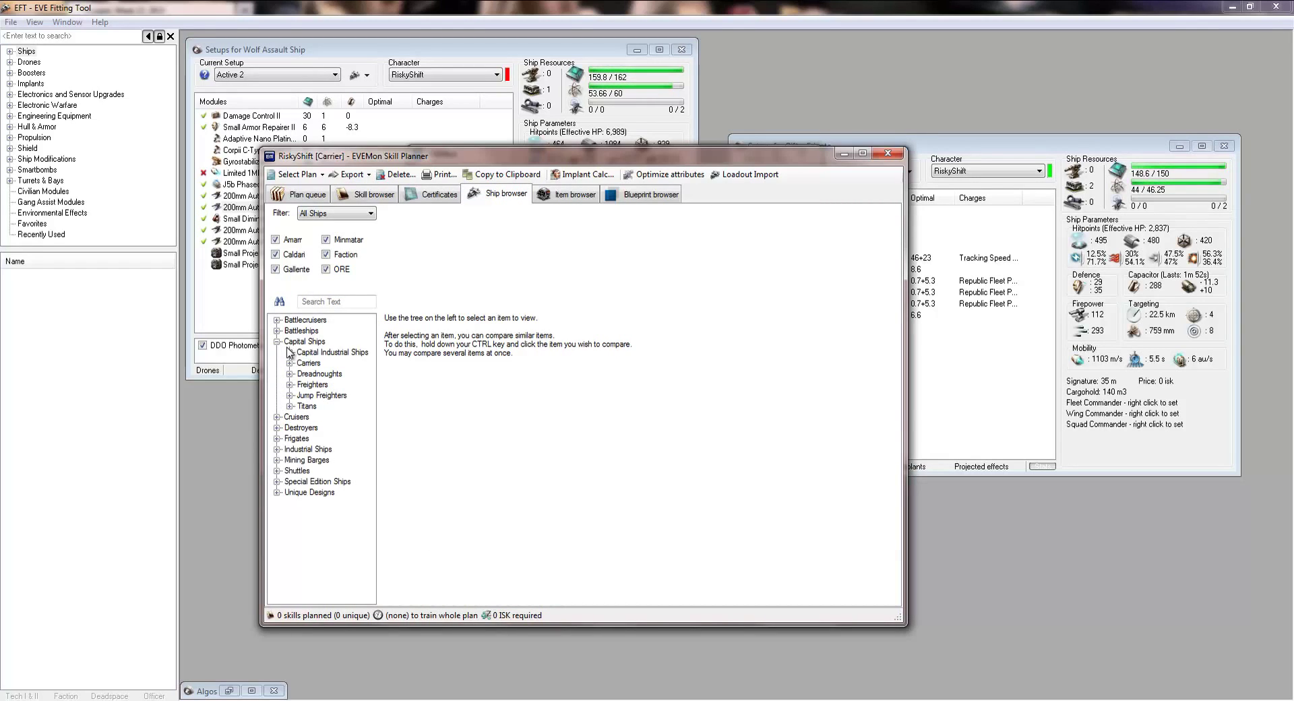
pyautogui.click(290, 363)
pyautogui.click(303, 417)
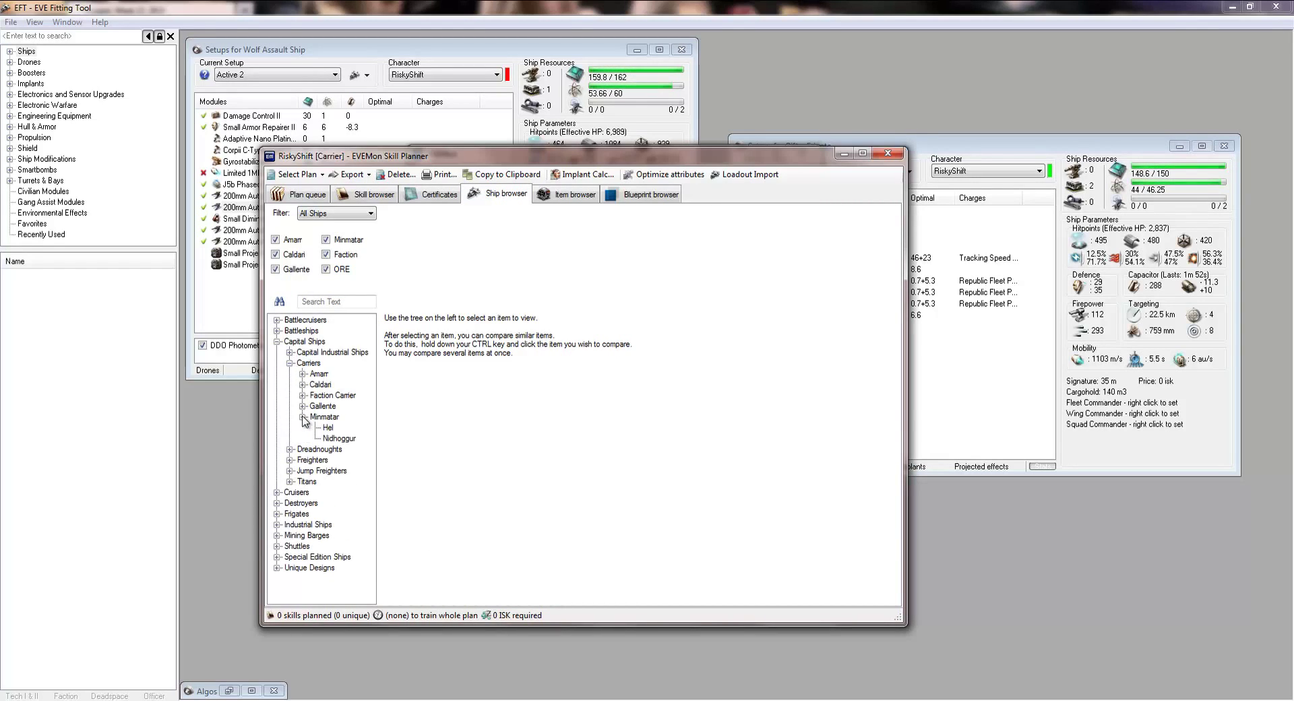
pyautogui.click(337, 438)
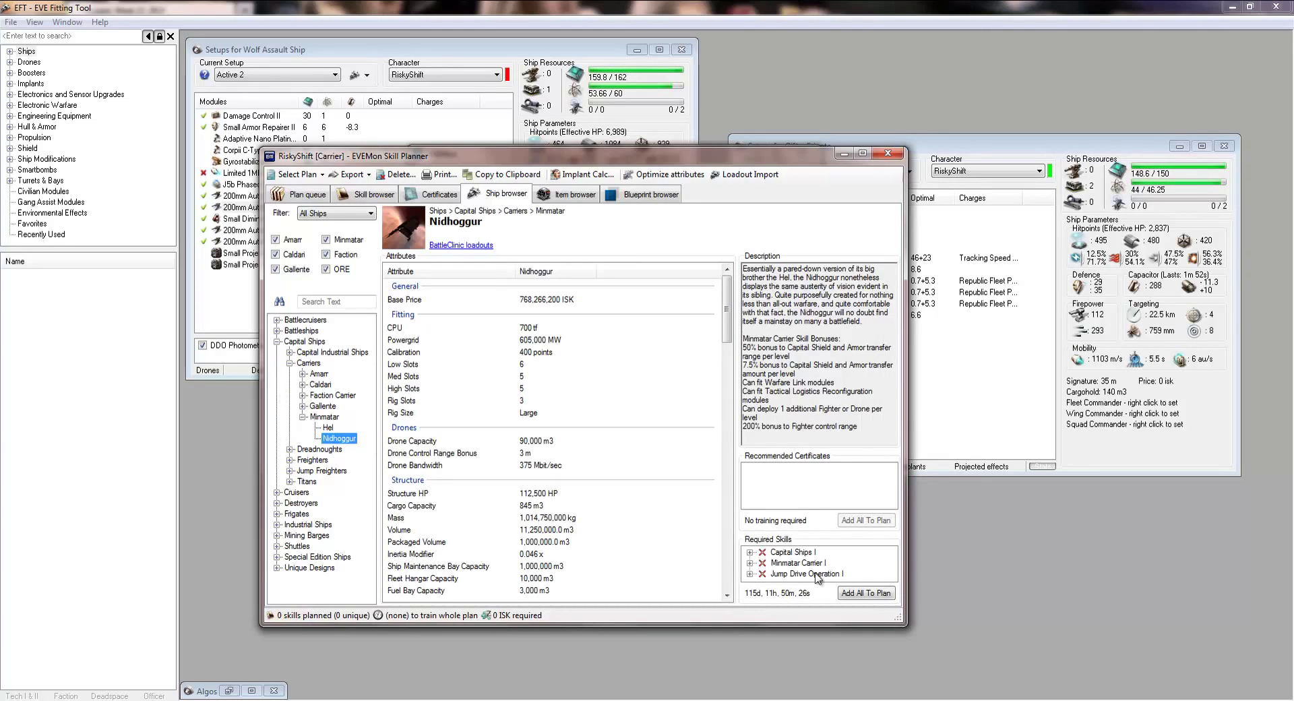
pyautogui.click(861, 593)
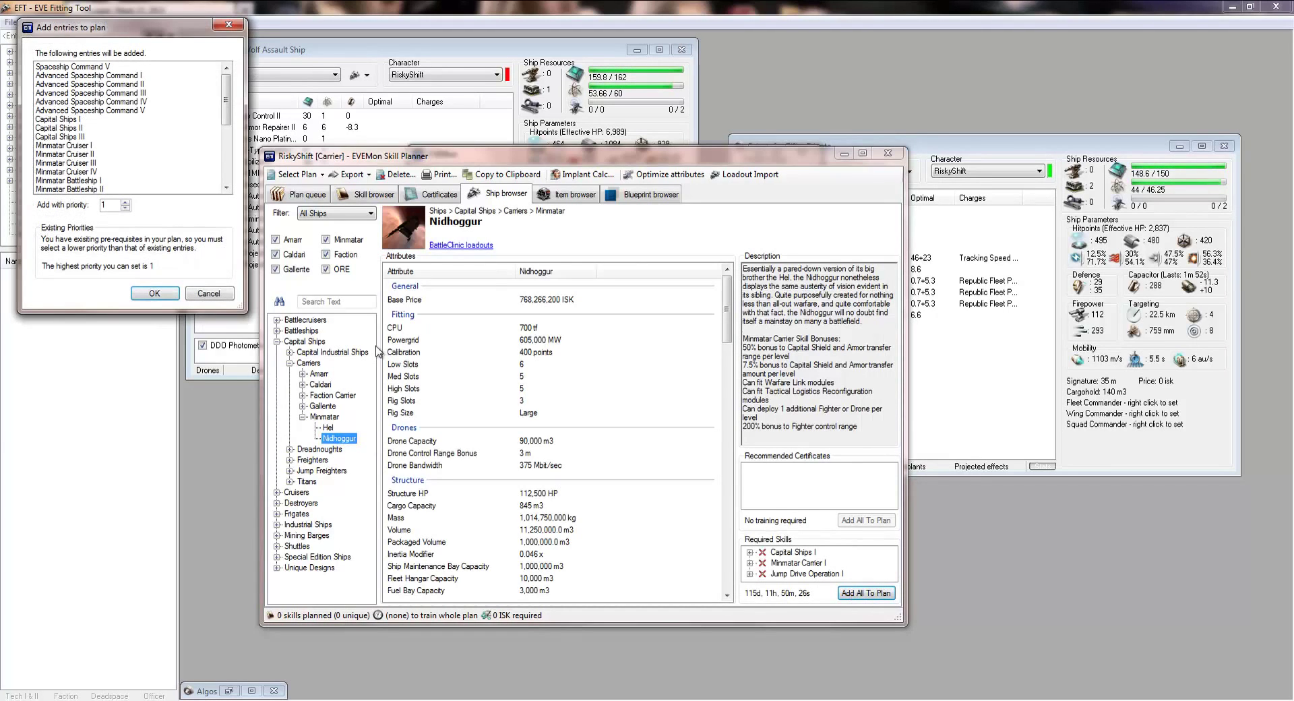
pyautogui.click(155, 295)
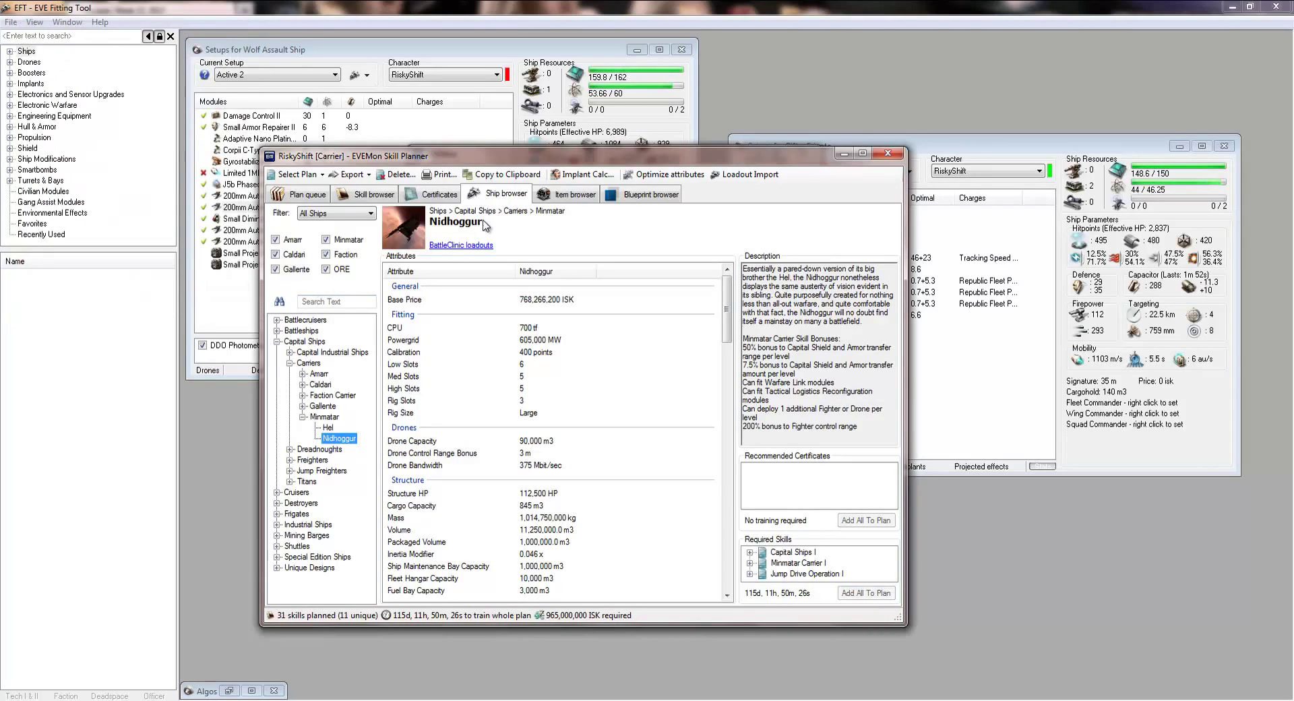
# - Search the items for "figh" and add all required skills of the Firbolg fighter to the Carrier plan with priority 1
pyautogui.click(570, 194)
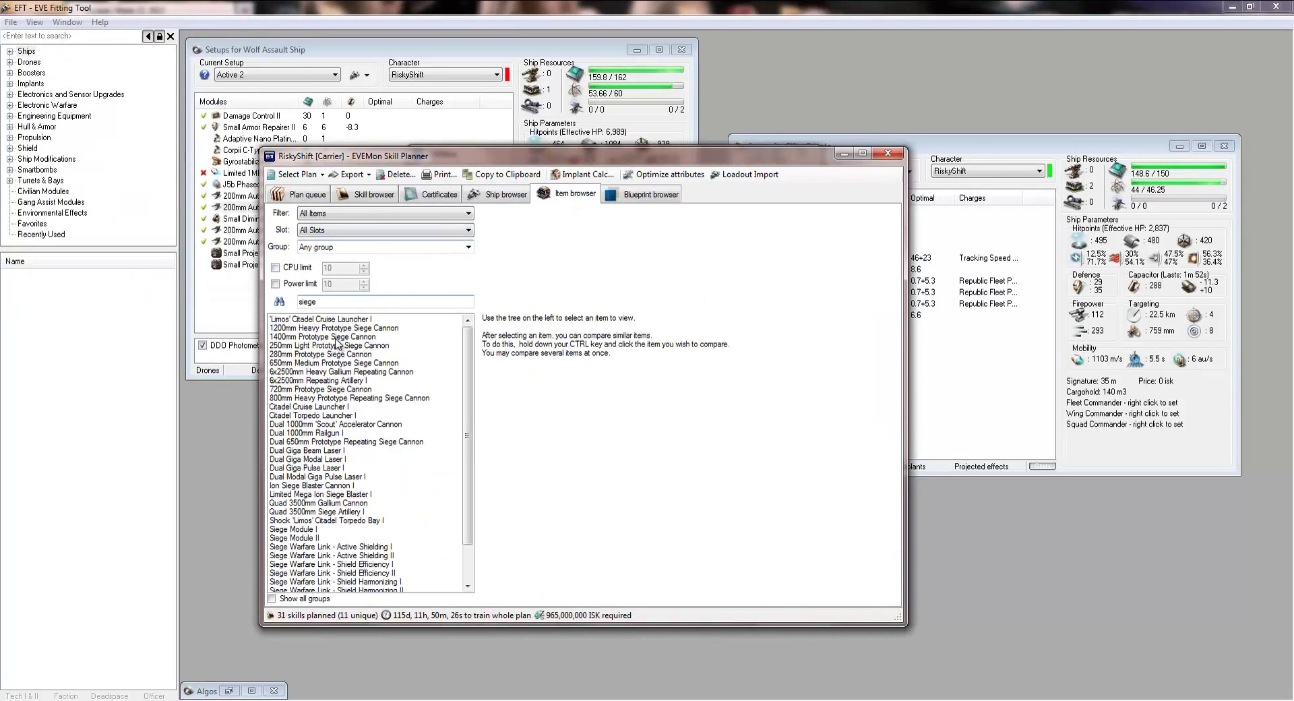
pyautogui.moveTo(328, 299); pyautogui.dragTo(267, 301)
pyautogui.write('igh')
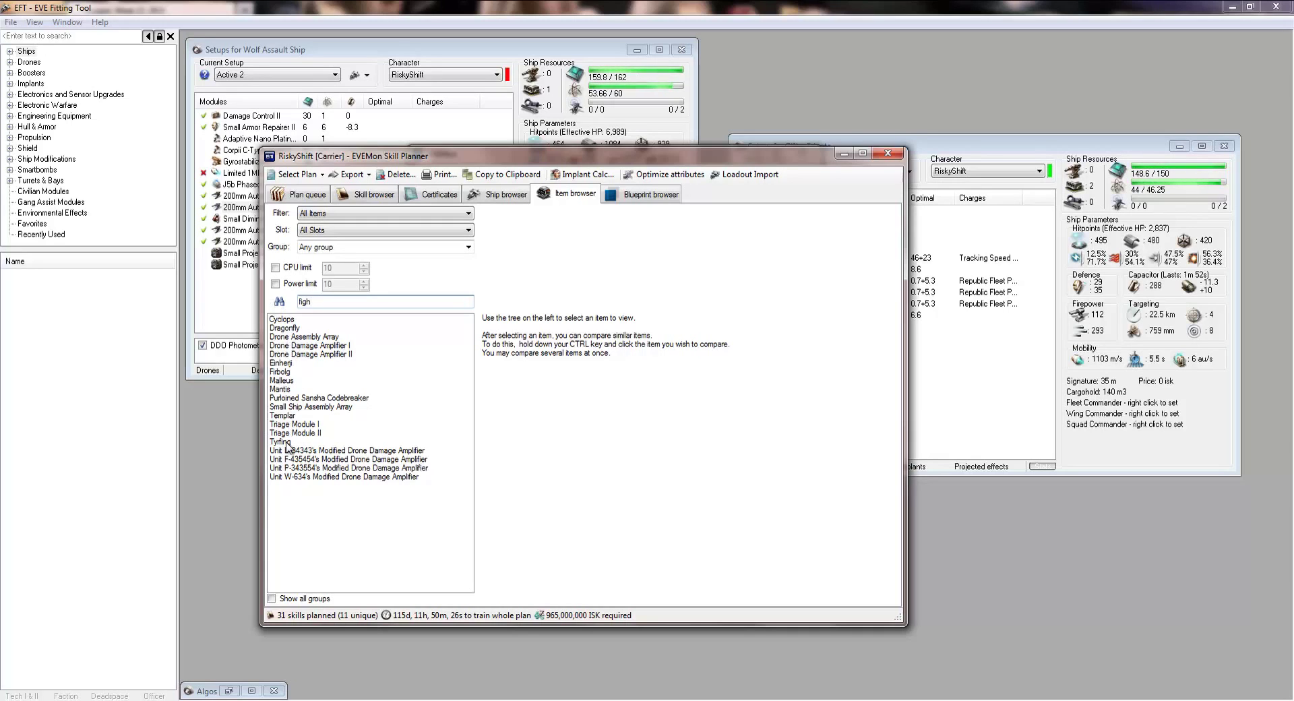
pyautogui.click(280, 372)
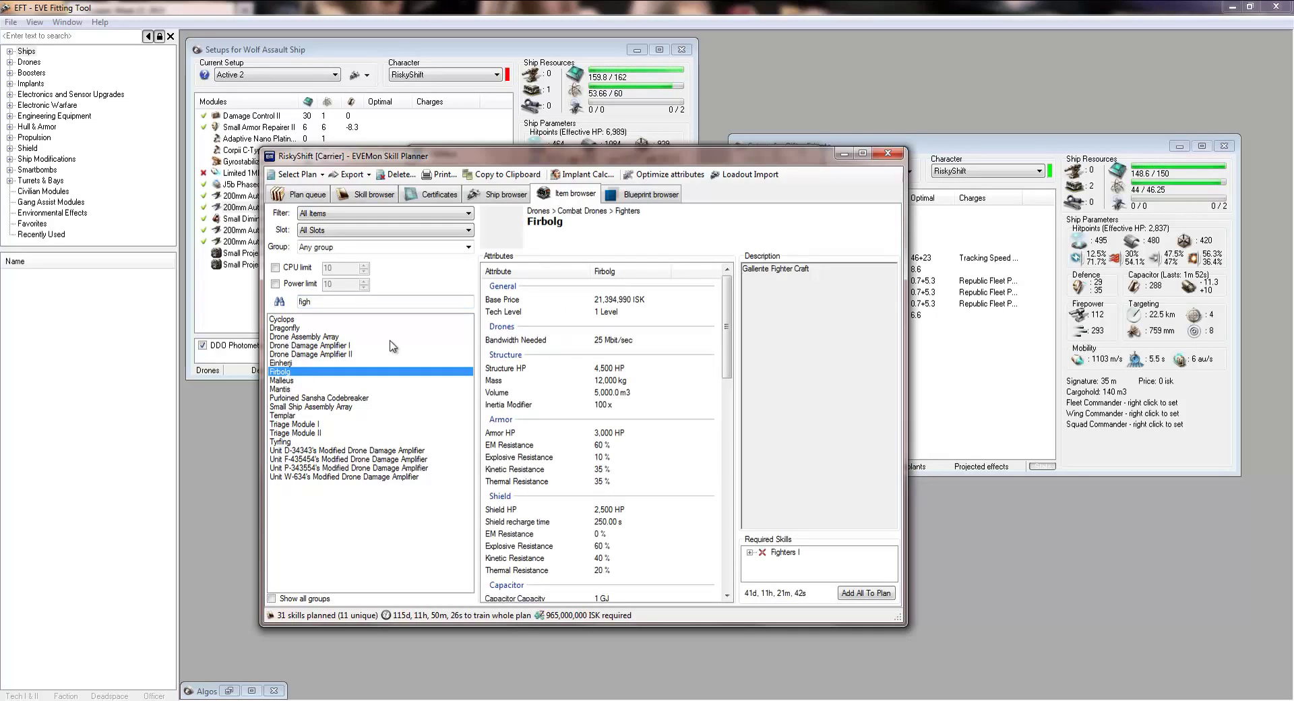
pyautogui.click(860, 594)
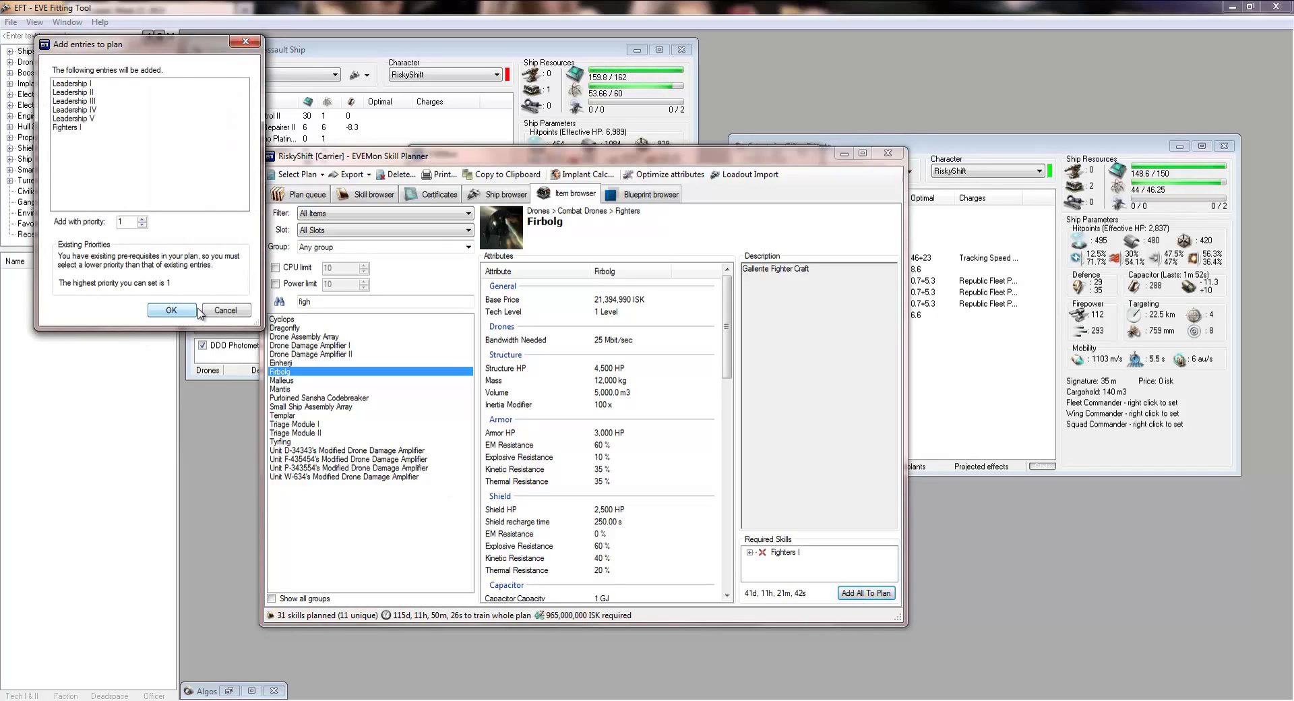
pyautogui.click(171, 310)
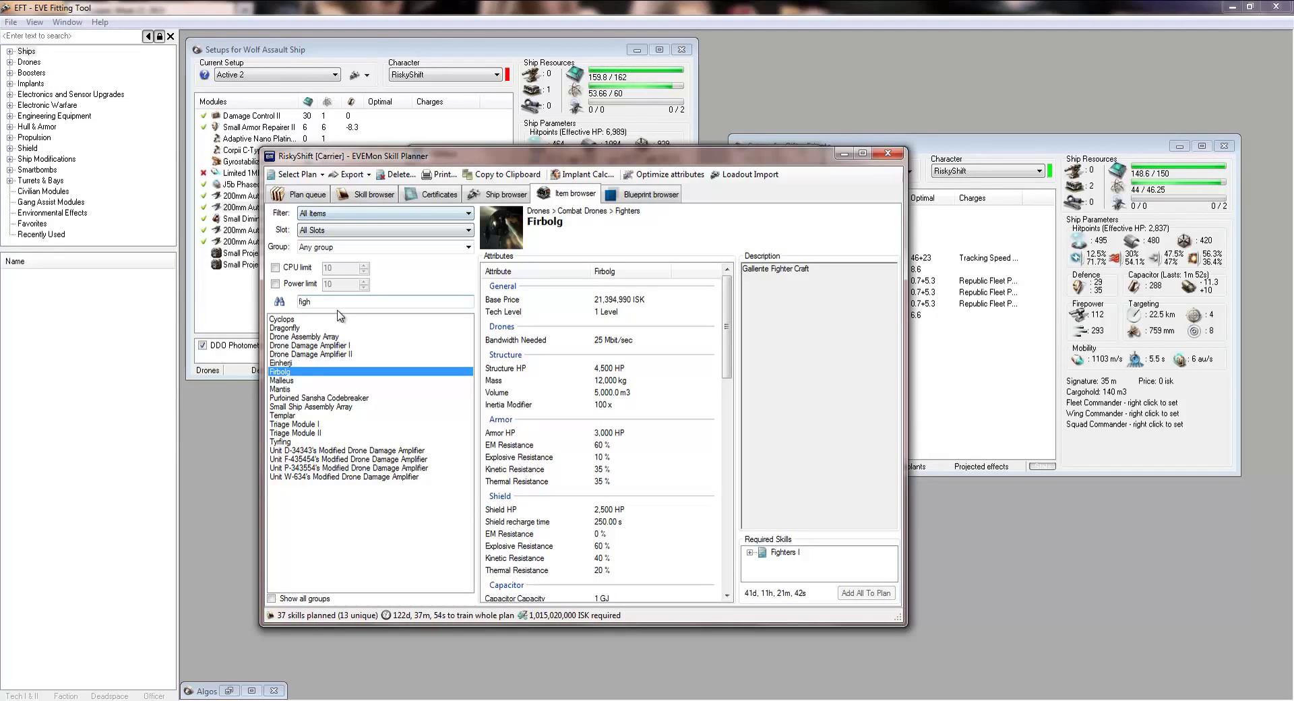
# - Search the items for "capital" and add all required skills of Capital Armor Repairer I to the plan with priority 1
pyautogui.doubleClick(312, 302)
pyautogui.write('capital')
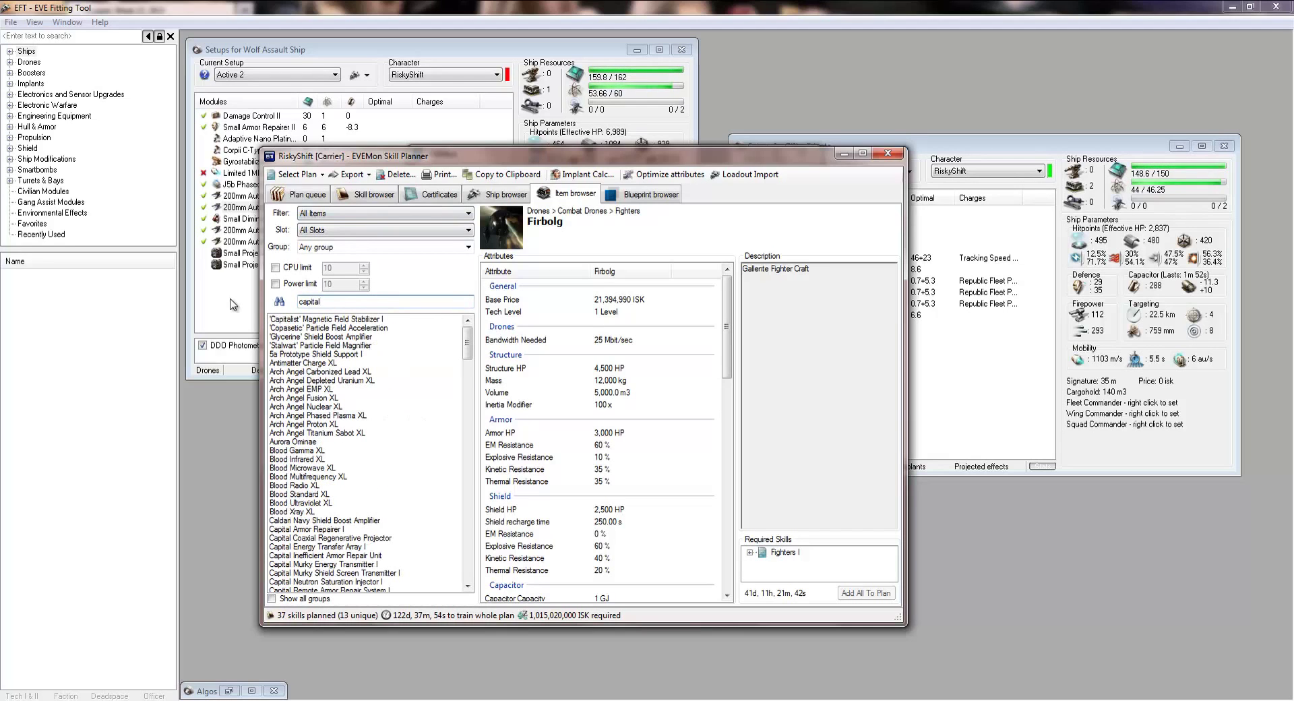
pyautogui.click(305, 530)
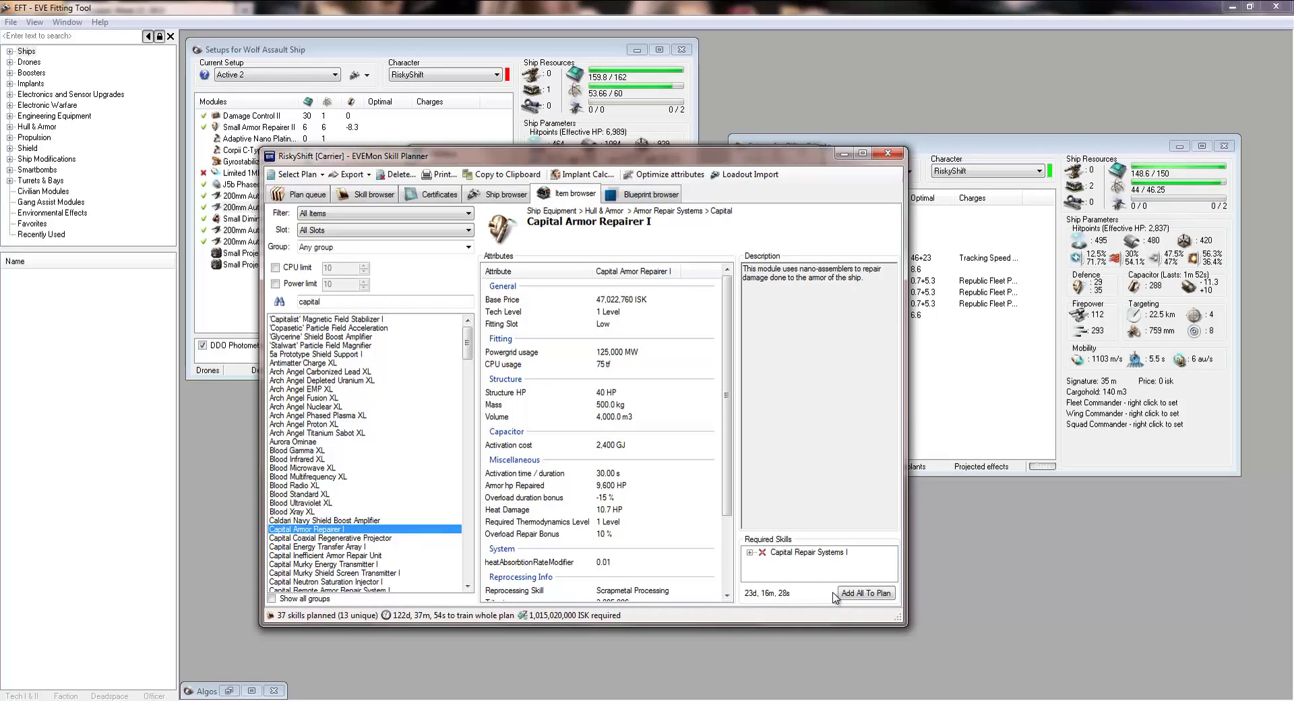
pyautogui.click(865, 594)
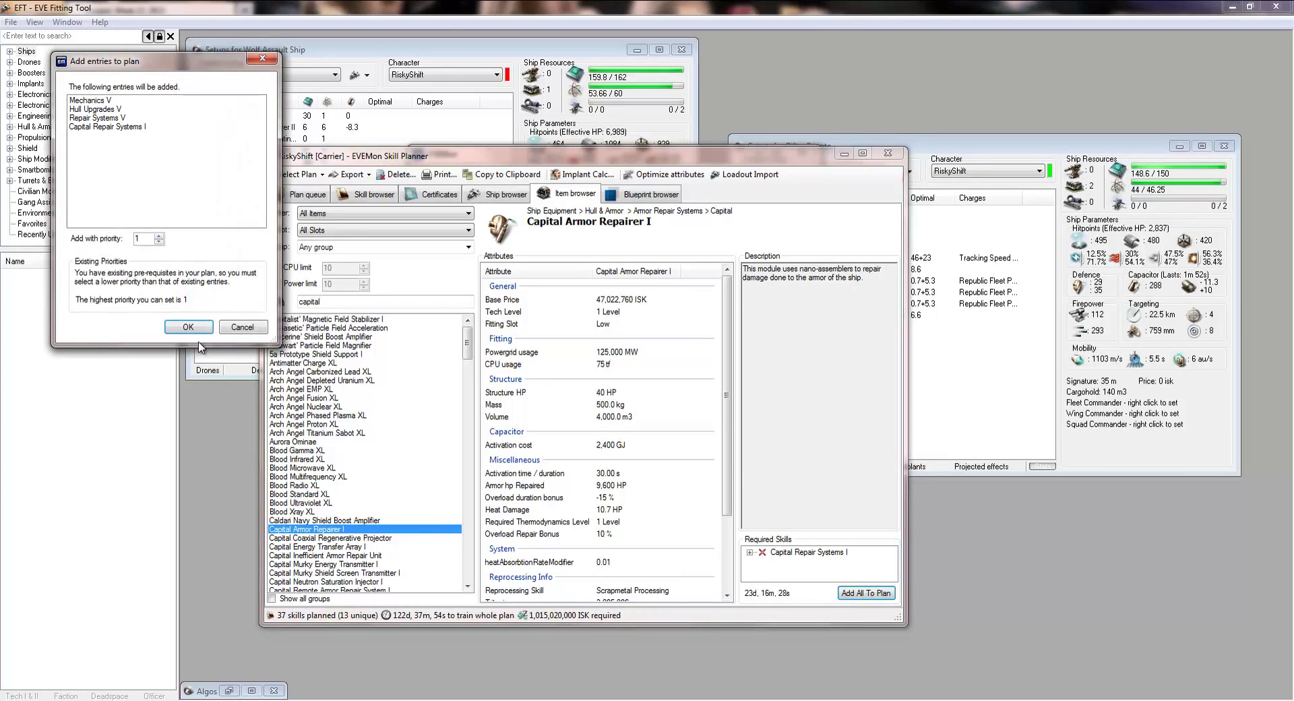
pyautogui.click(189, 327)
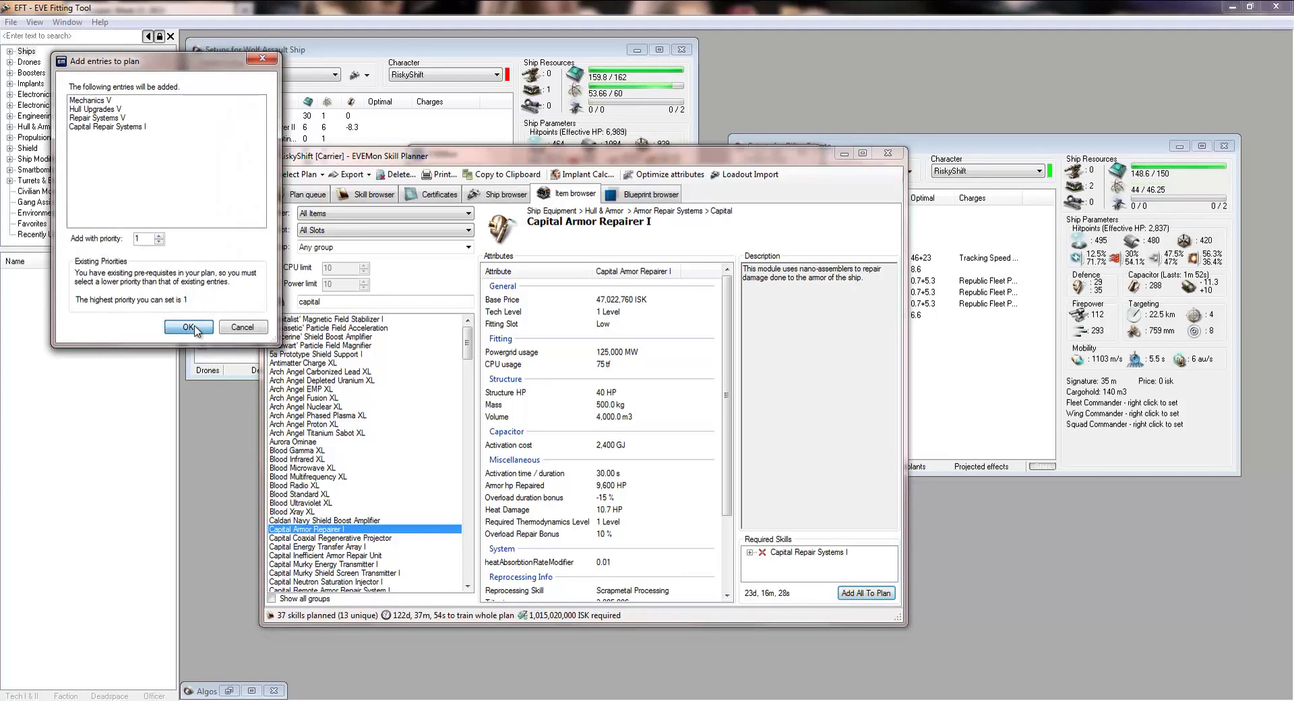
# - Add all required skills of Capital Remote Armor Repair System I to the plan
pyautogui.click(341, 546)
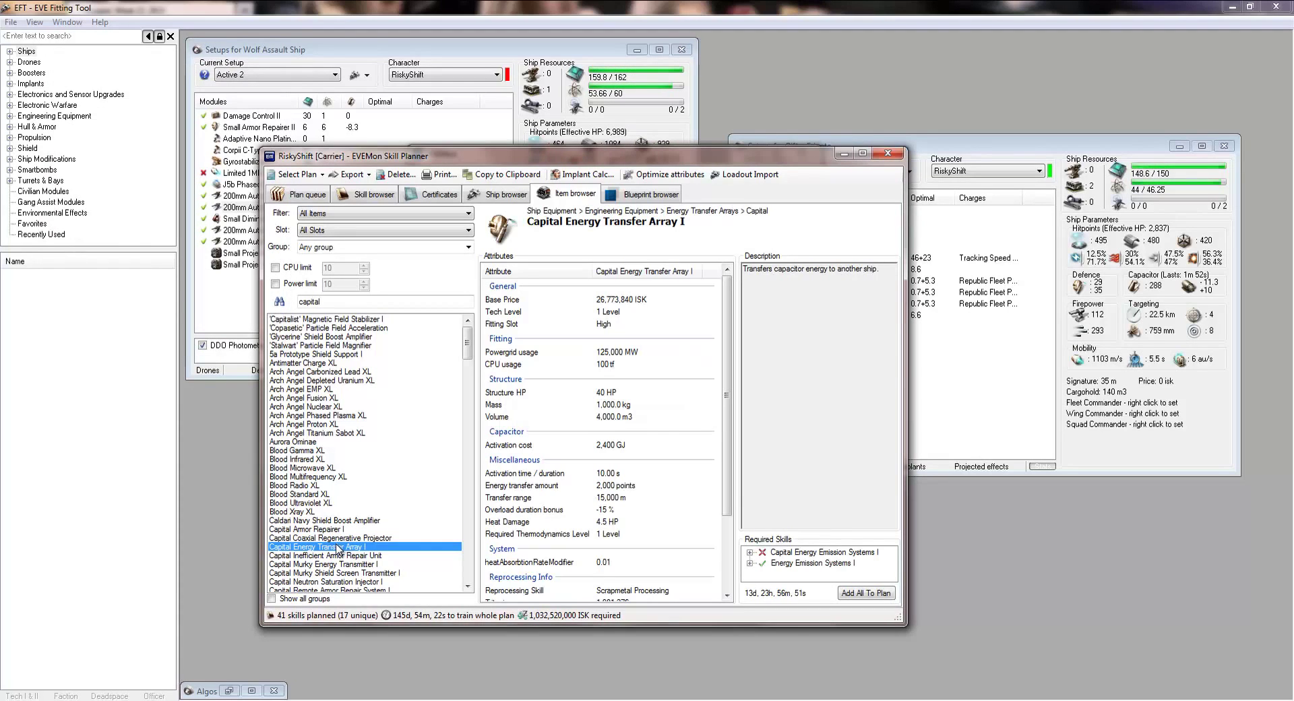
pyautogui.scroll(-4, 340, 549)
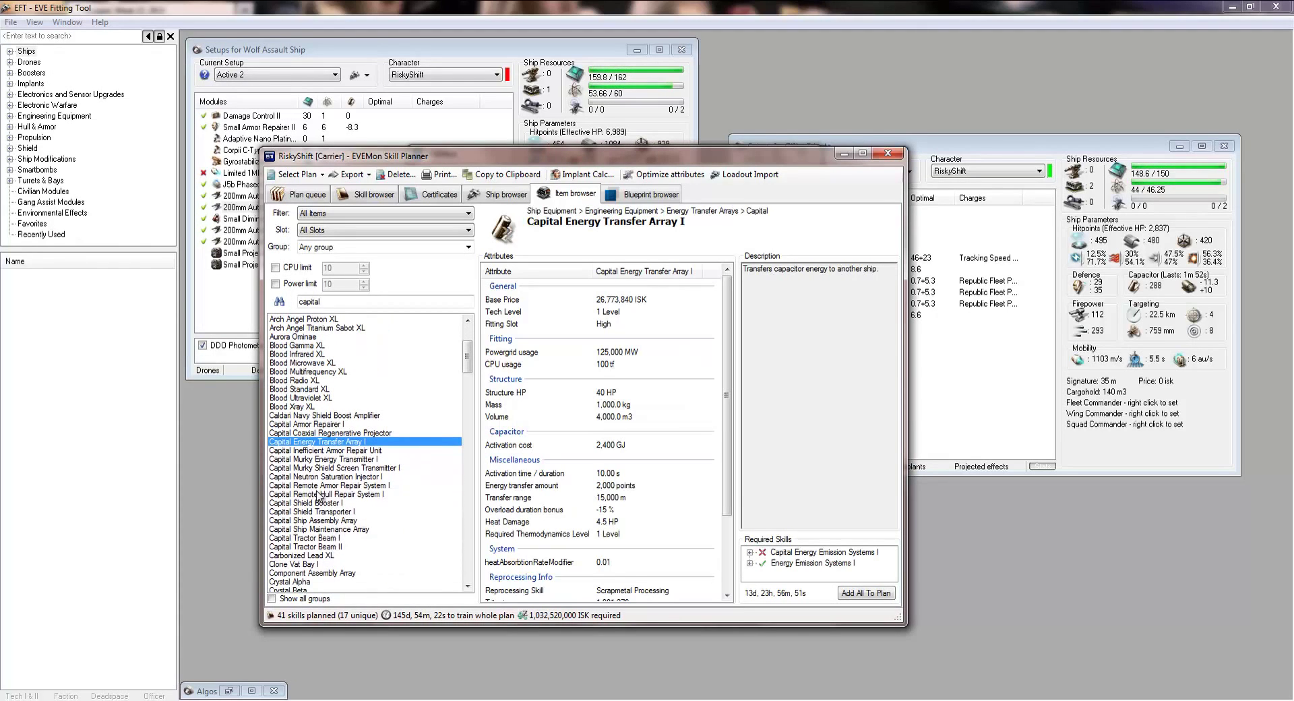
pyautogui.click(322, 485)
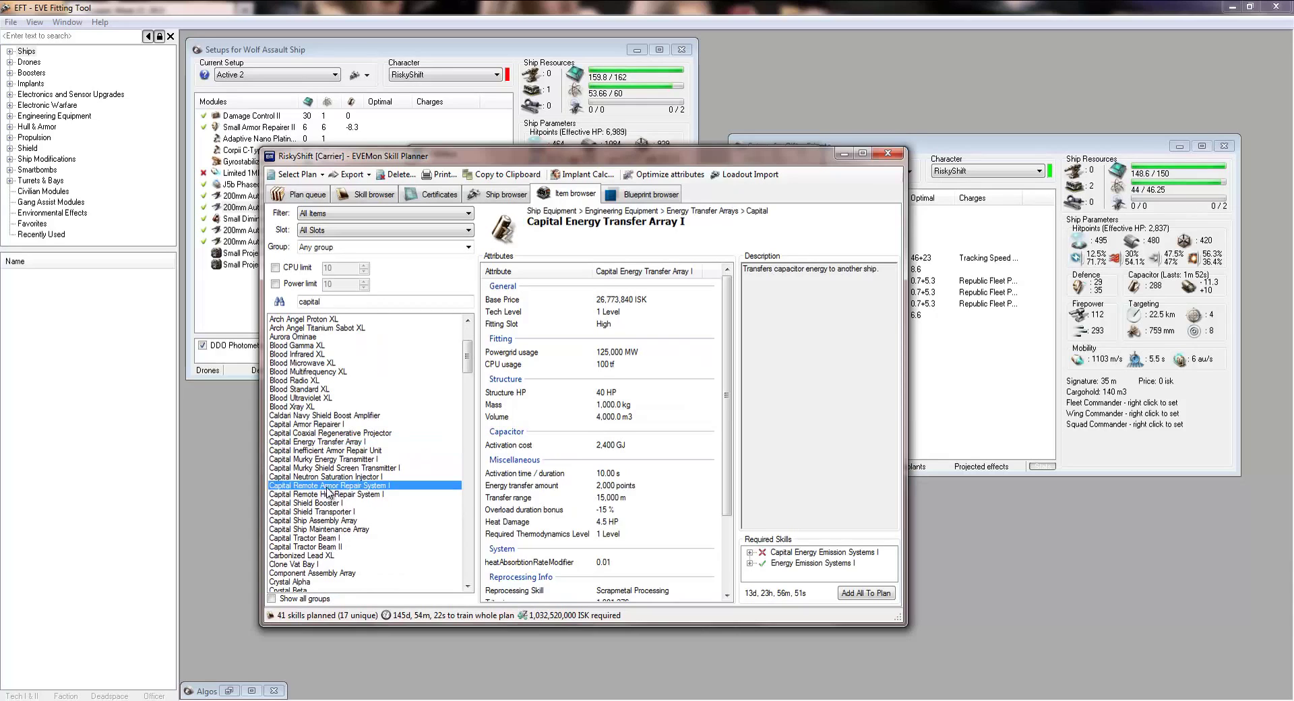
pyautogui.click(854, 597)
pyautogui.click(205, 344)
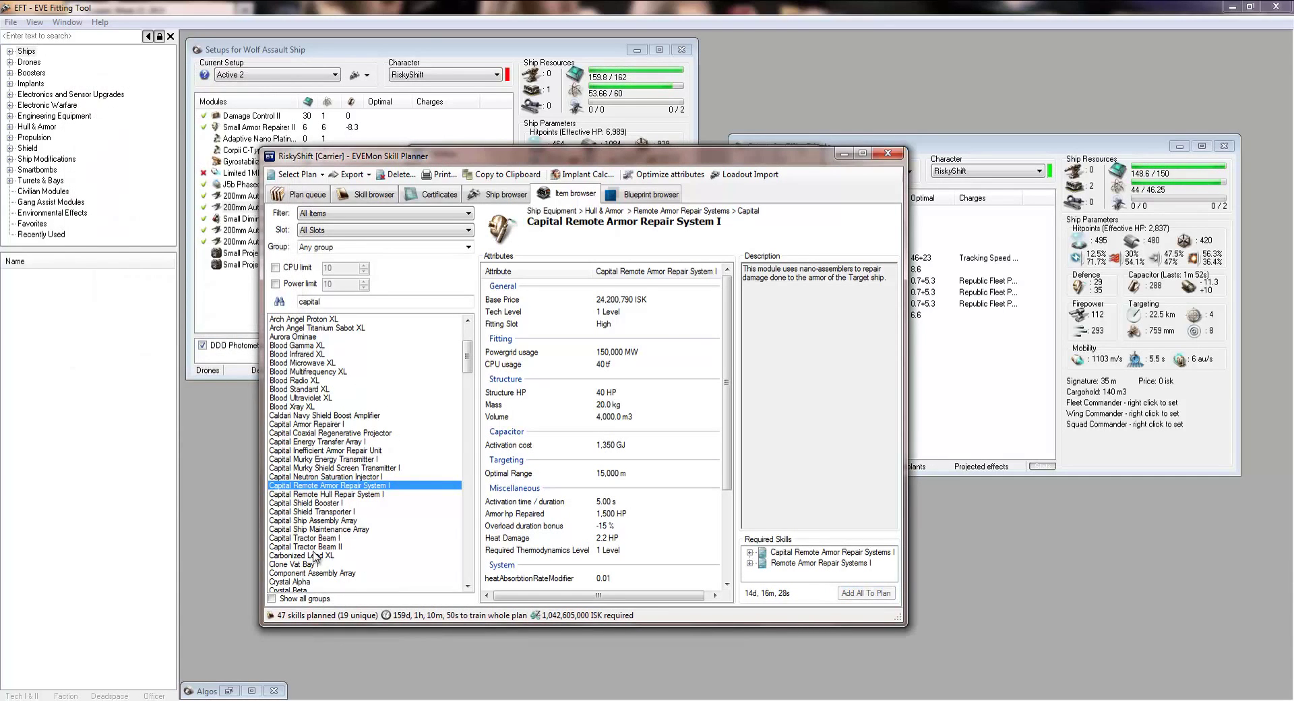
# - Search the items for "triage" and add all required skills of Triage Module I to the plan with priority 1
pyautogui.moveTo(331, 304); pyautogui.dragTo(162, 312)
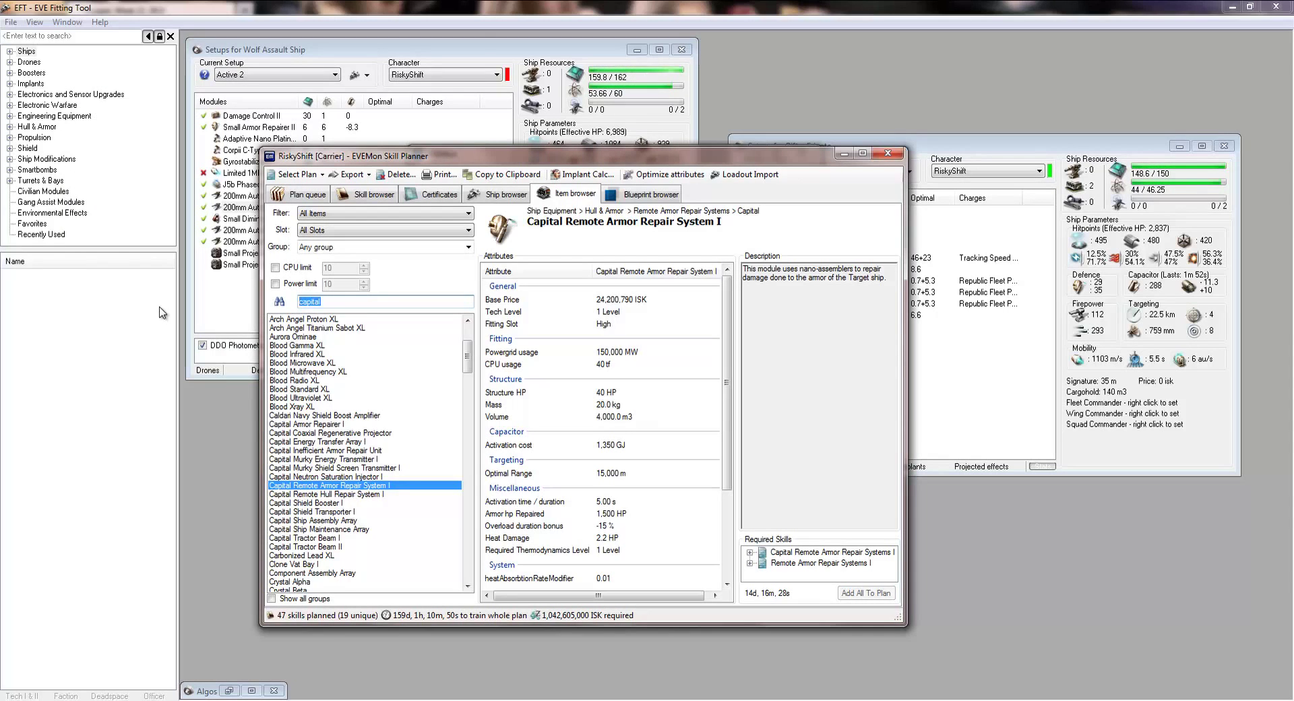
pyautogui.write('triage')
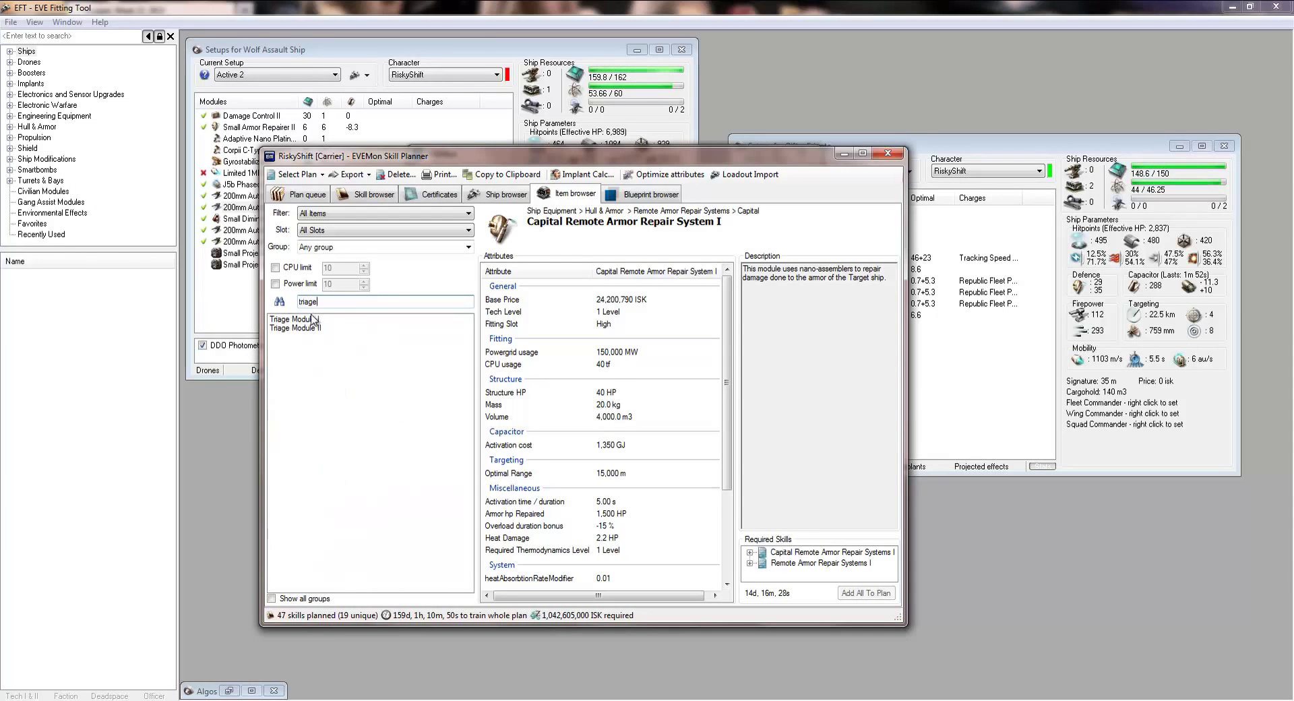
pyautogui.click(313, 318)
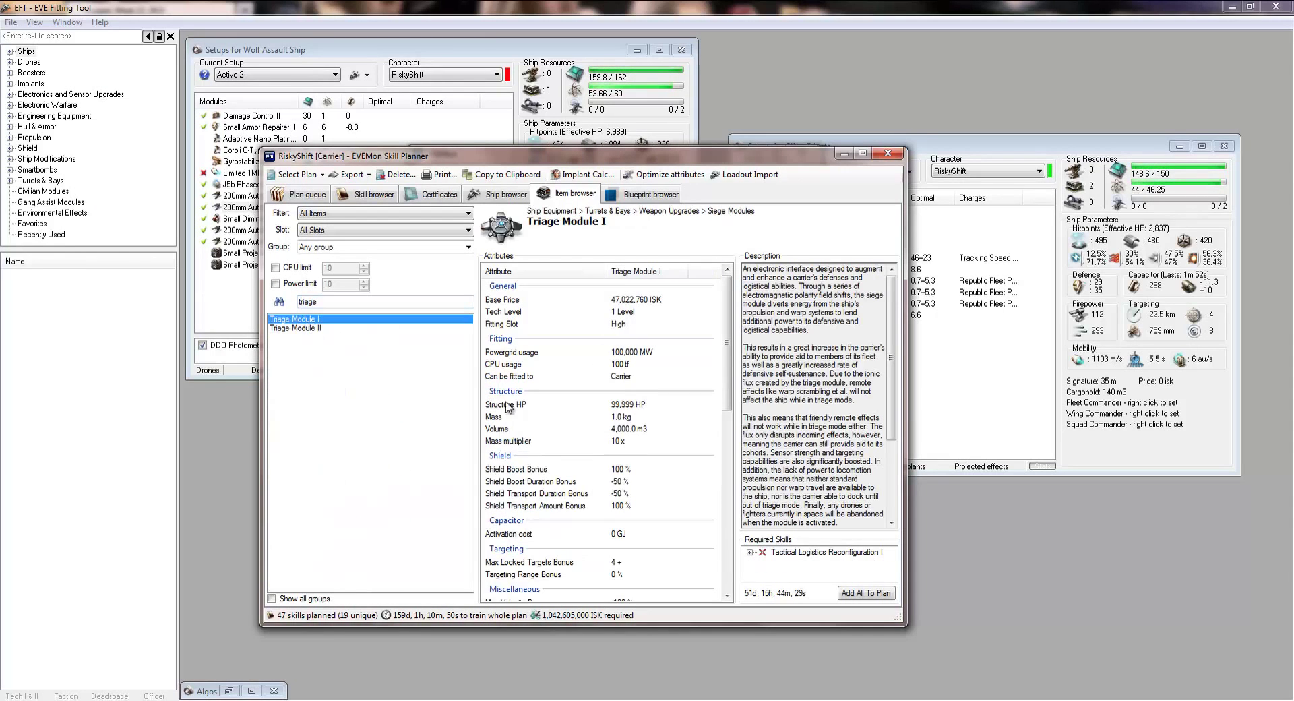
pyautogui.click(857, 599)
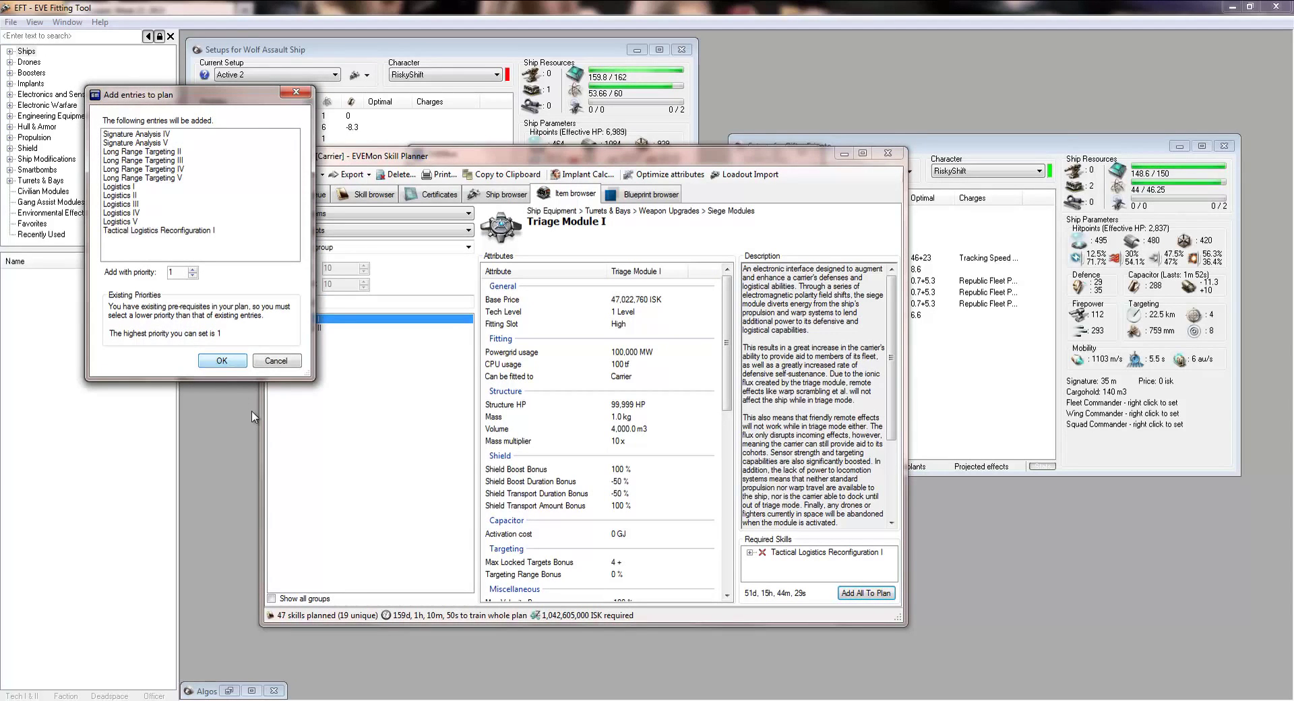
pyautogui.press('Return')
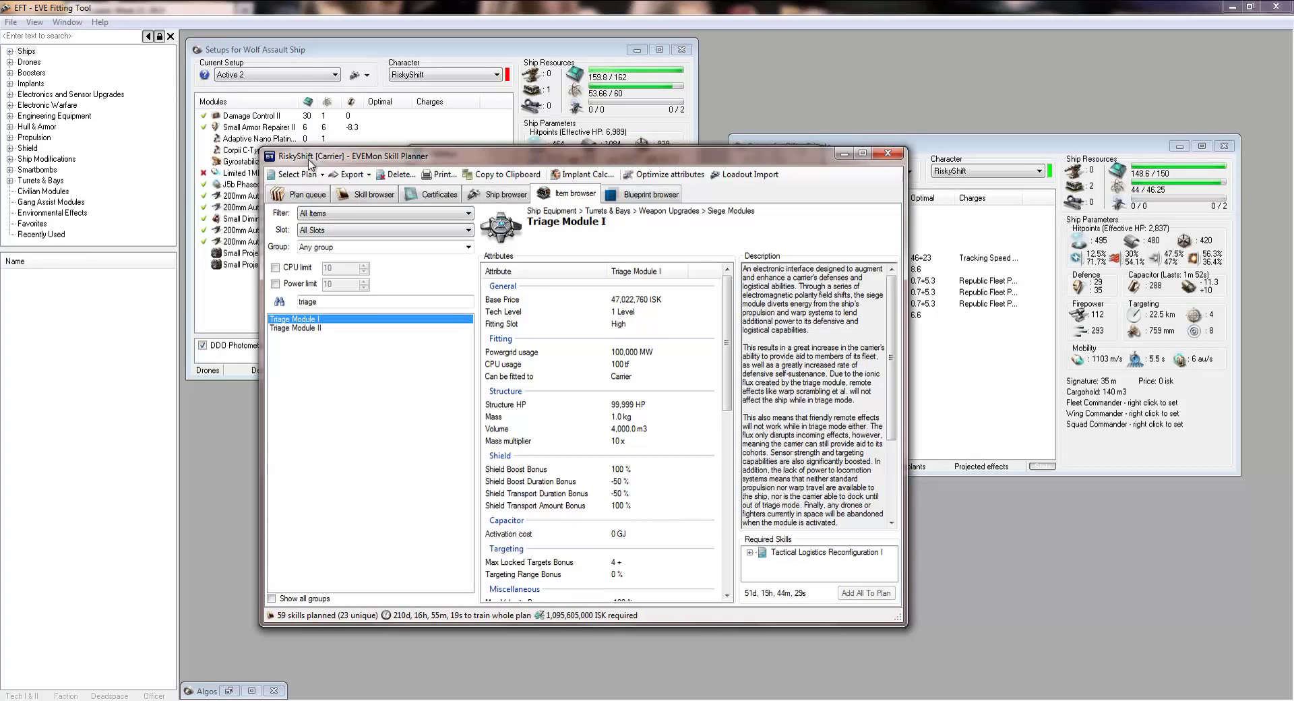
# - Search the items for "capital" and add all required skills of Capital Shield Transporter I to the plan with priority 1
pyautogui.doubleClick(325, 305)
pyautogui.write('capital')
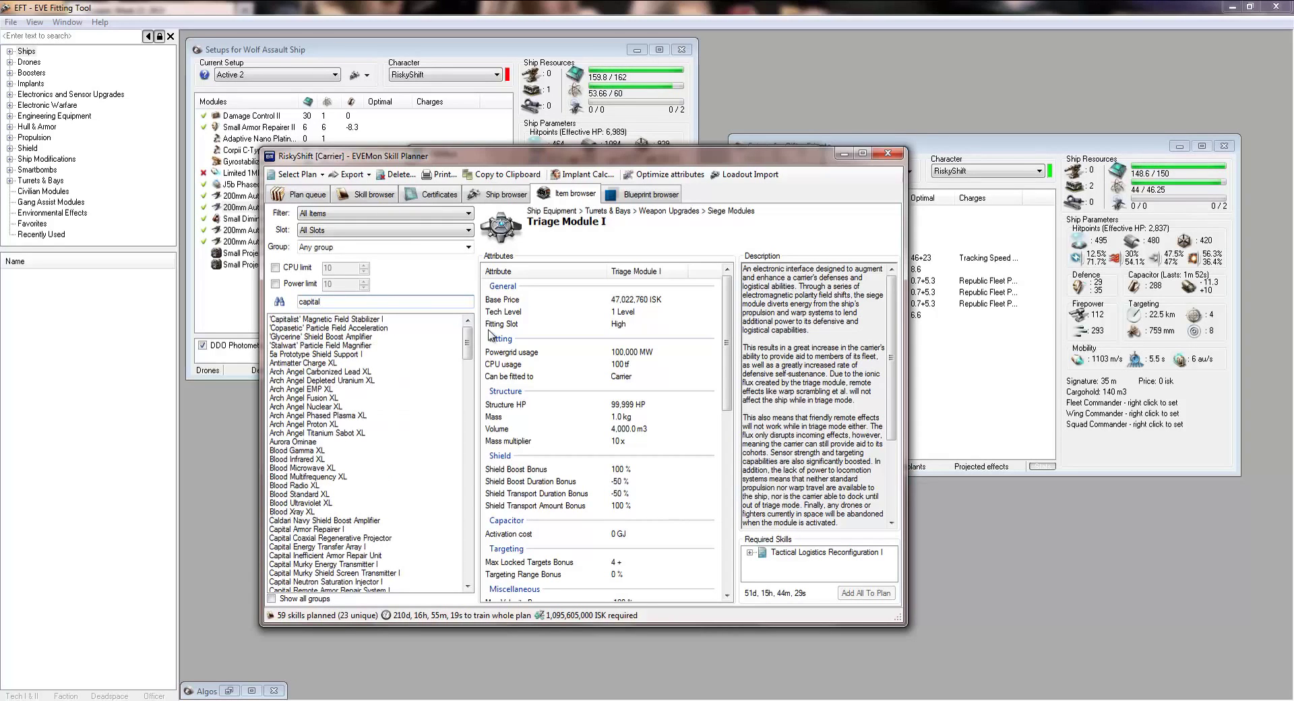
pyautogui.click(363, 485)
pyautogui.scroll(-3, 362, 411)
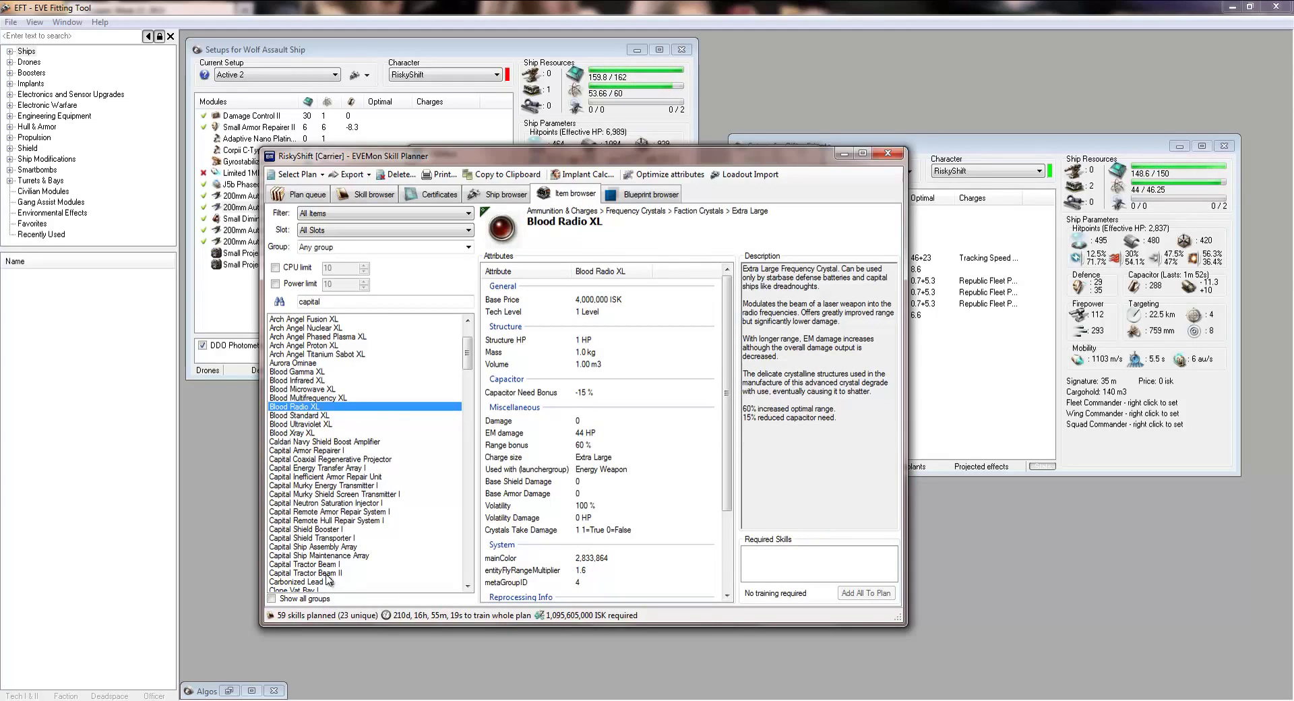
pyautogui.click(322, 530)
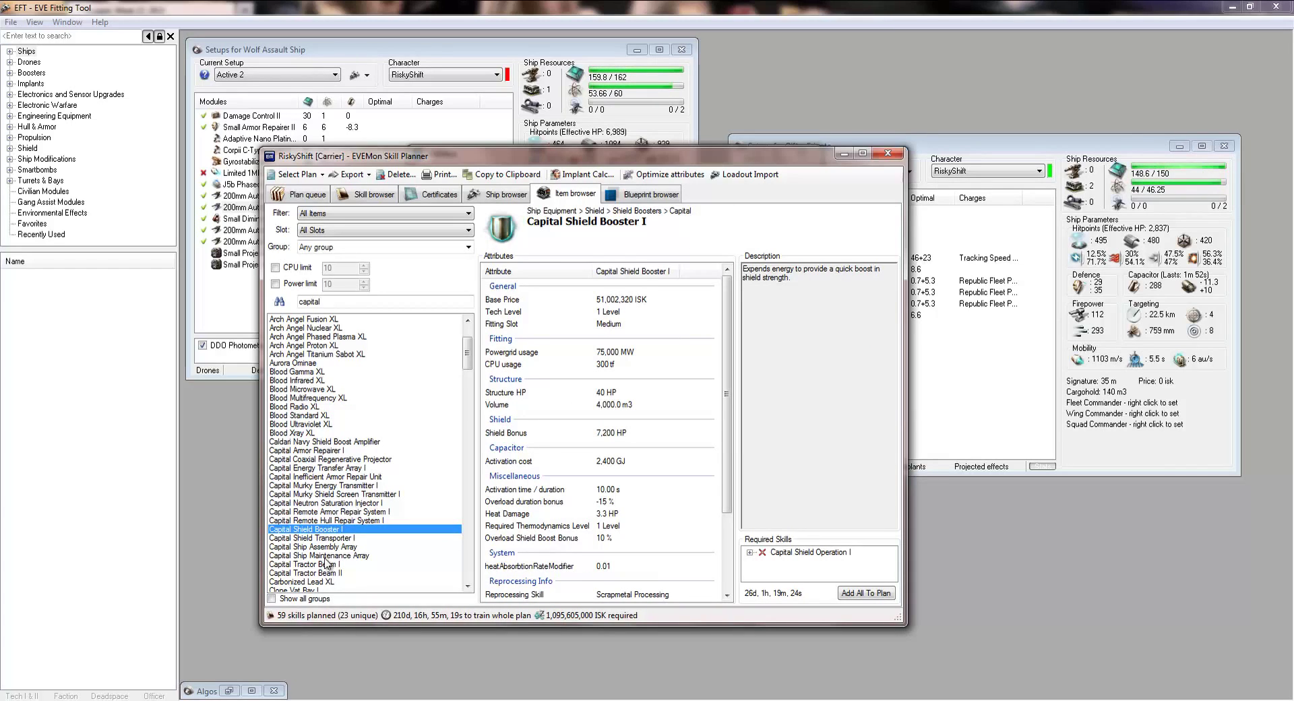
pyautogui.click(328, 539)
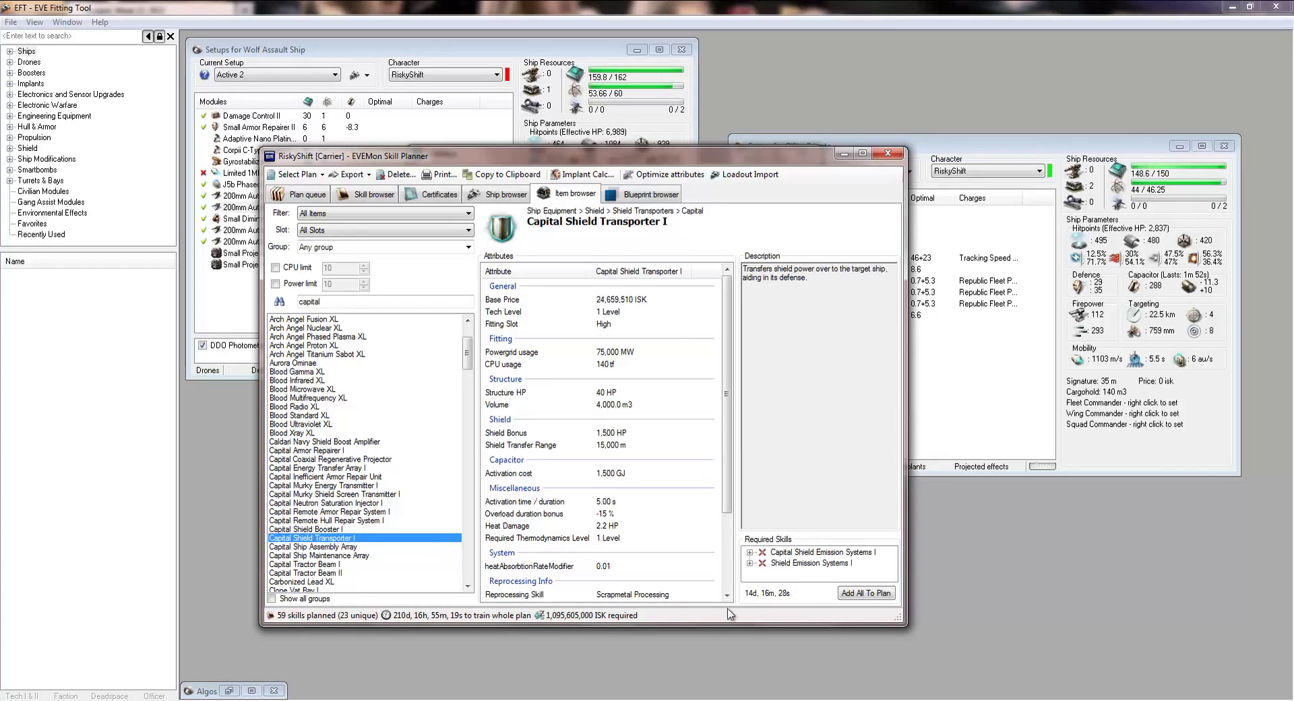
pyautogui.click(859, 592)
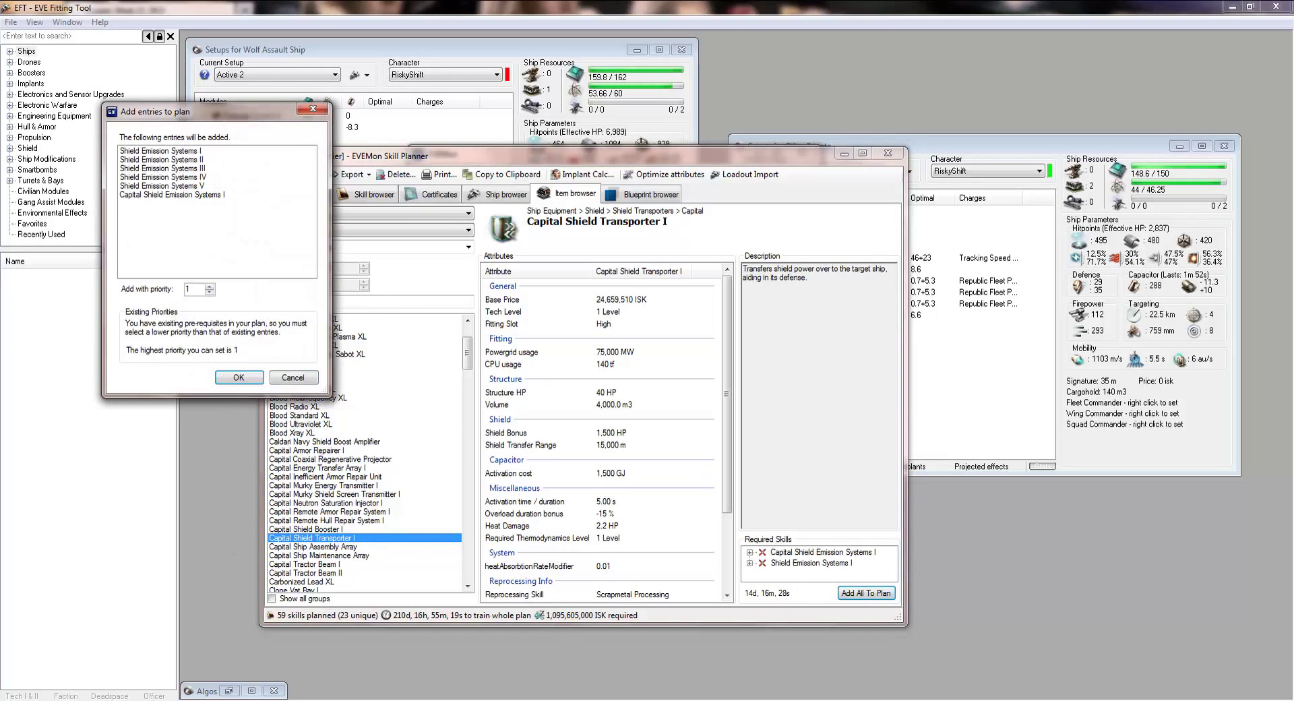
pyautogui.click(243, 377)
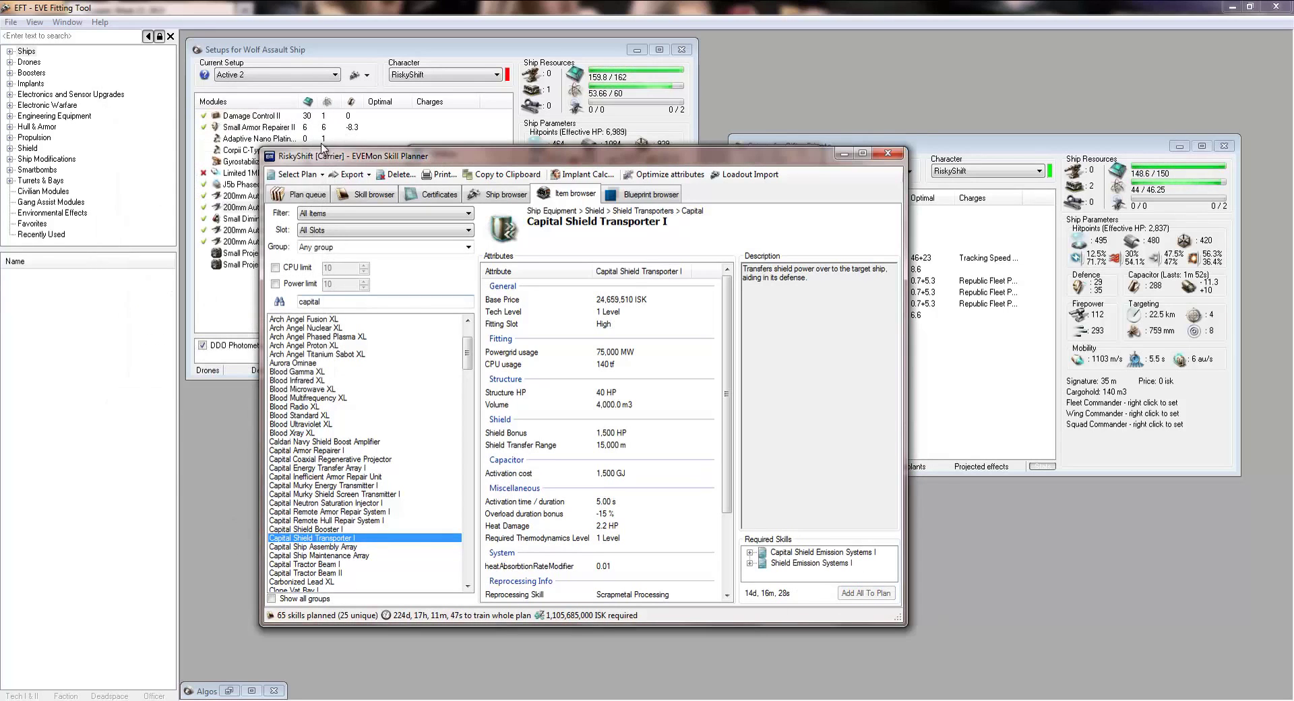
# - From the plan queue, calculate the optimized attributes that would be best for the first year of the Carrier plan
pyautogui.click(304, 194)
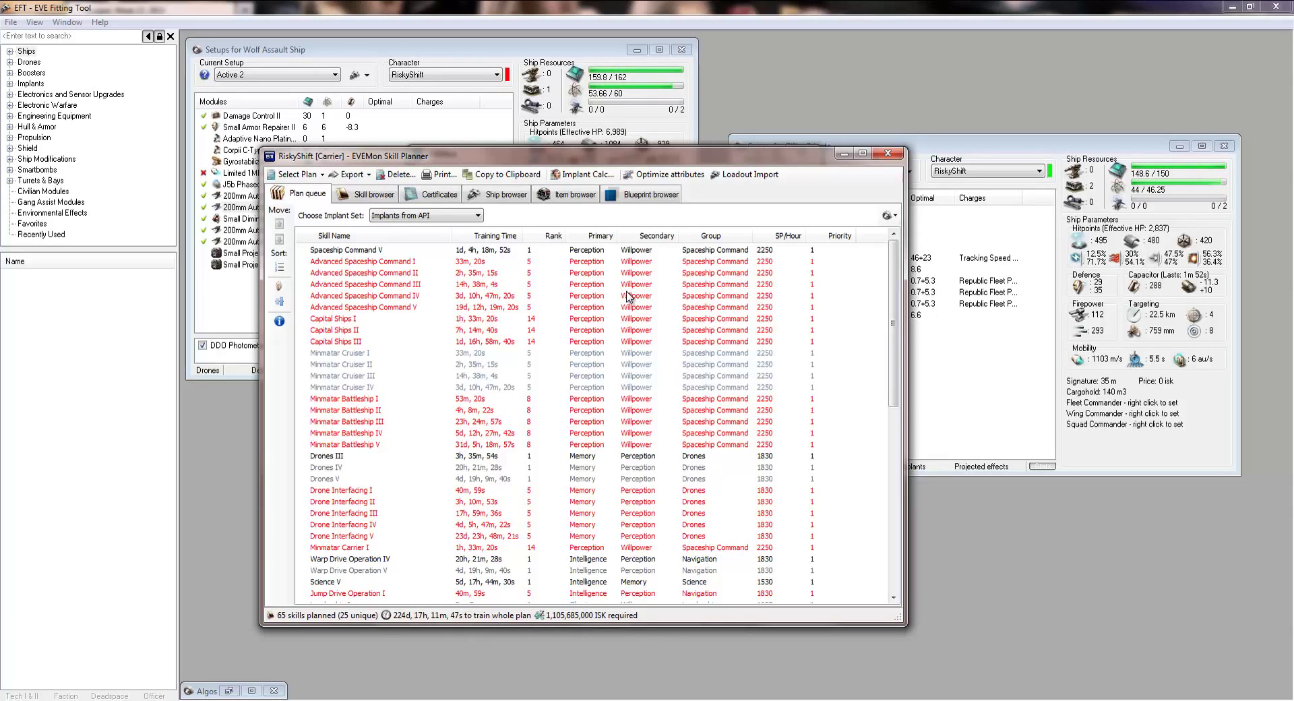
pyautogui.click(668, 174)
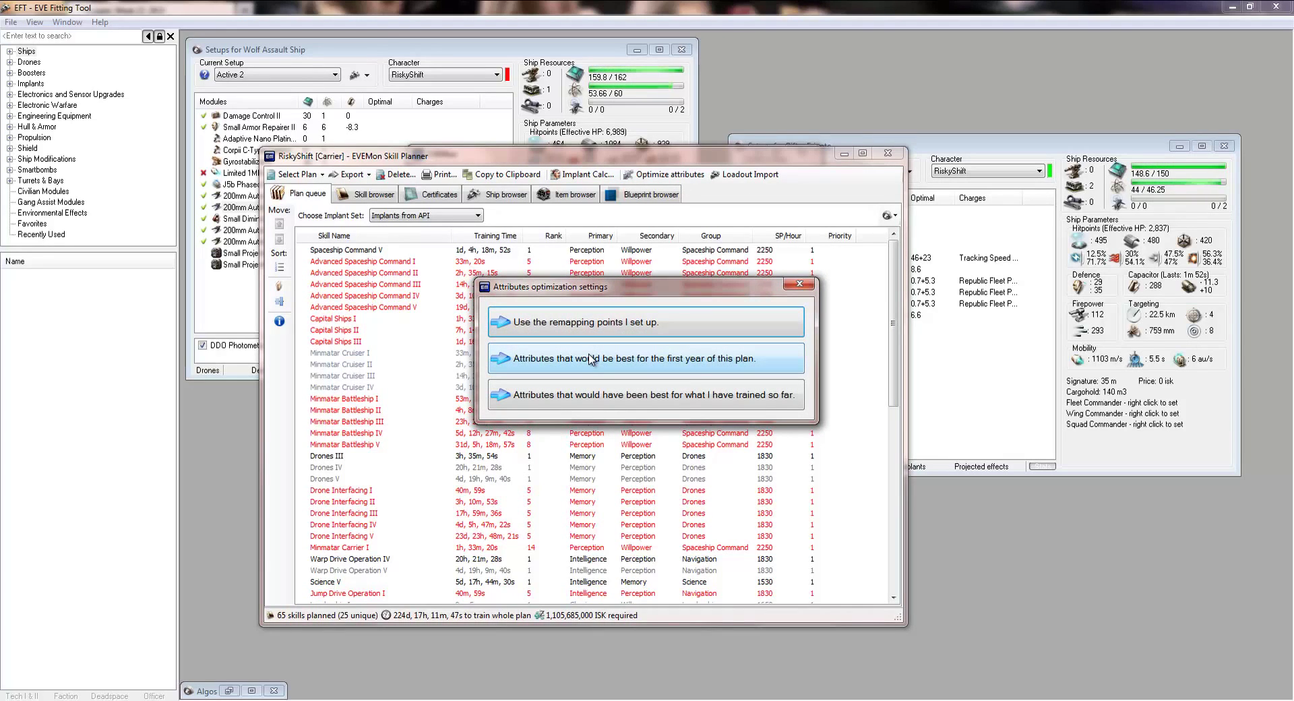
pyautogui.click(645, 359)
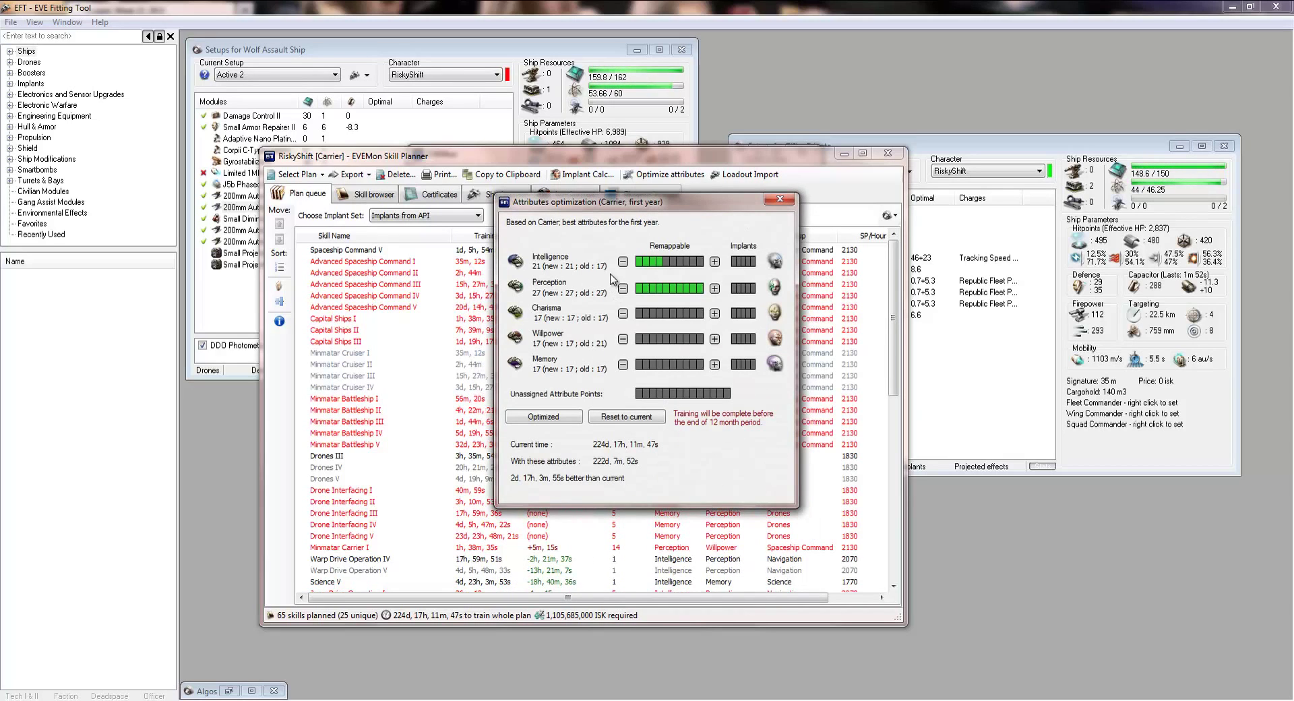
pyautogui.click(558, 418)
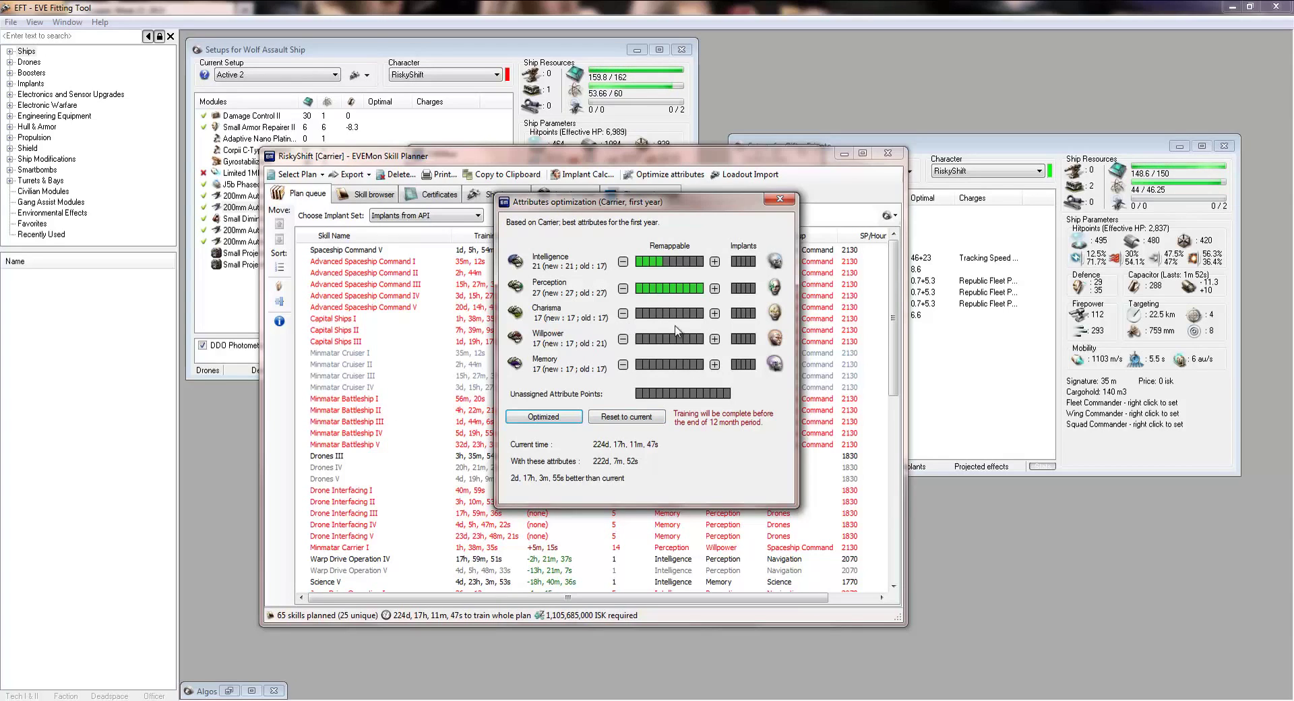
# - Try a remap with Perception 21, Charisma 21 and Willpower 19, reset it to the current attributes and close the optimization
pyautogui.click(622, 288)
pyautogui.click(622, 288)
pyautogui.click(623, 288)
pyautogui.click(622, 288)
pyautogui.click(623, 288)
pyautogui.click(622, 288)
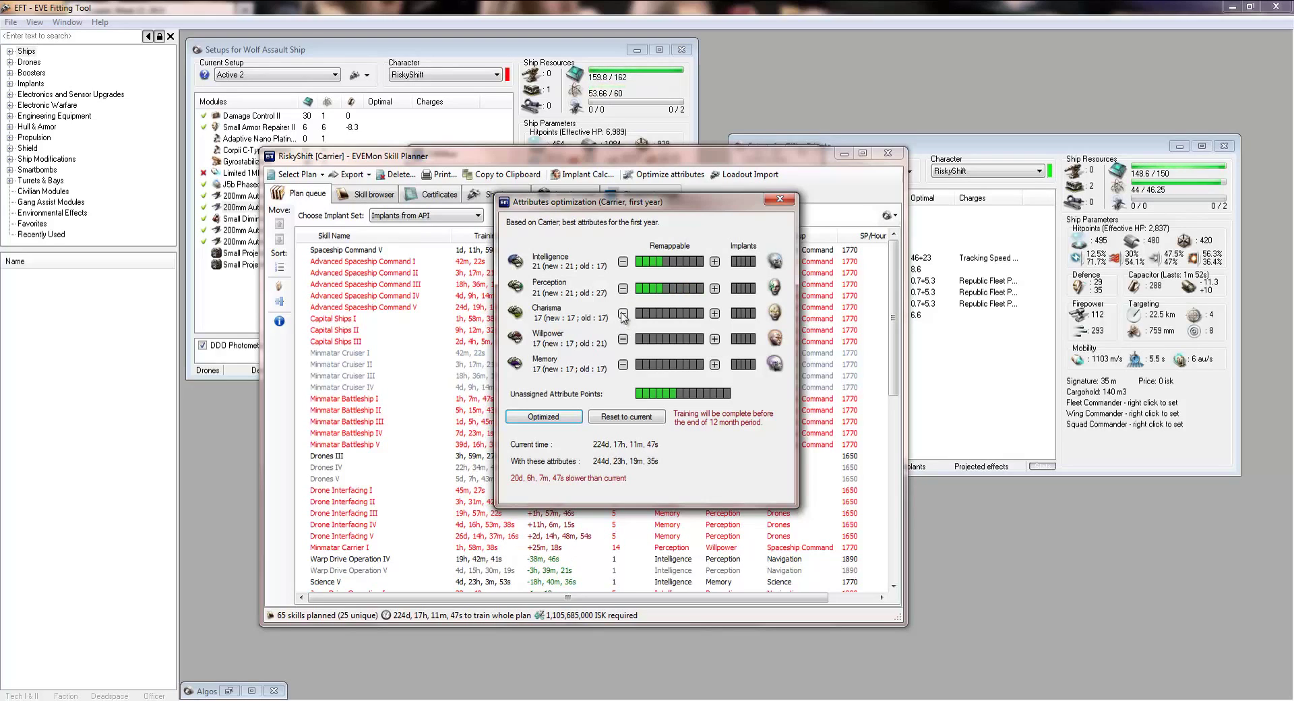
pyautogui.click(714, 313)
pyautogui.click(714, 313)
pyautogui.click(715, 313)
pyautogui.click(715, 313)
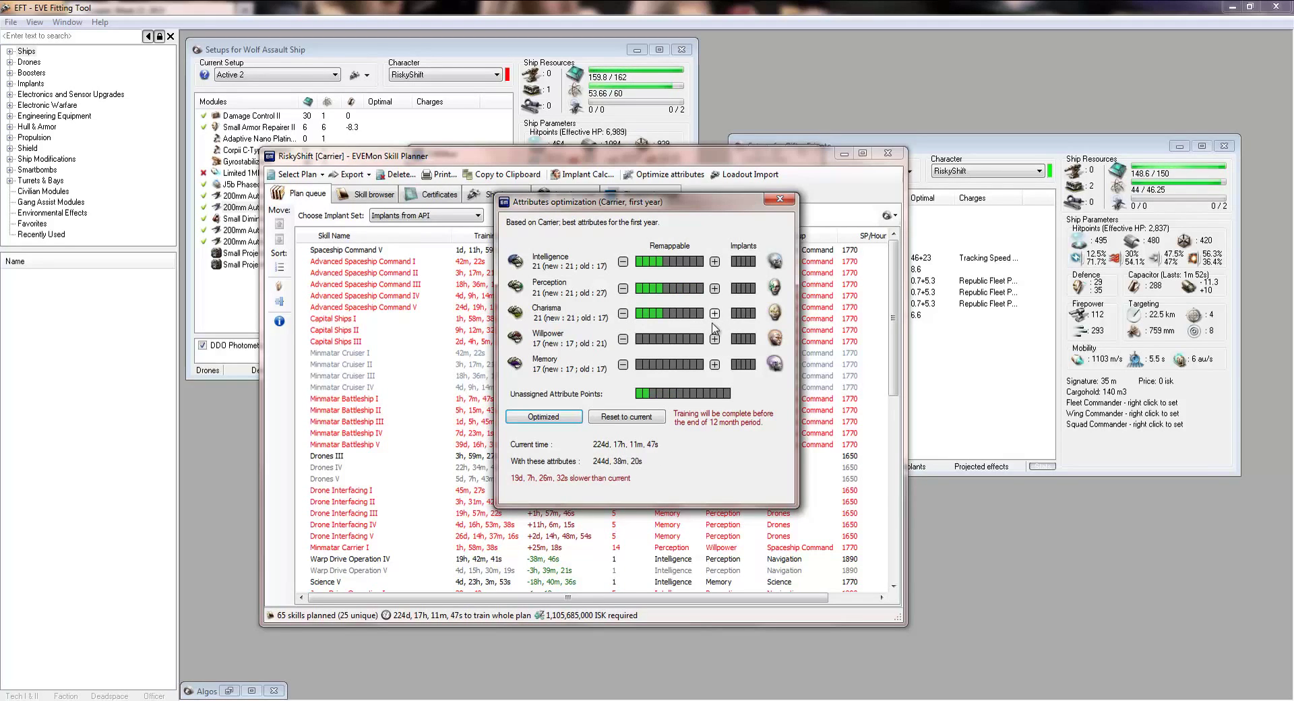
pyautogui.click(714, 339)
pyautogui.click(714, 339)
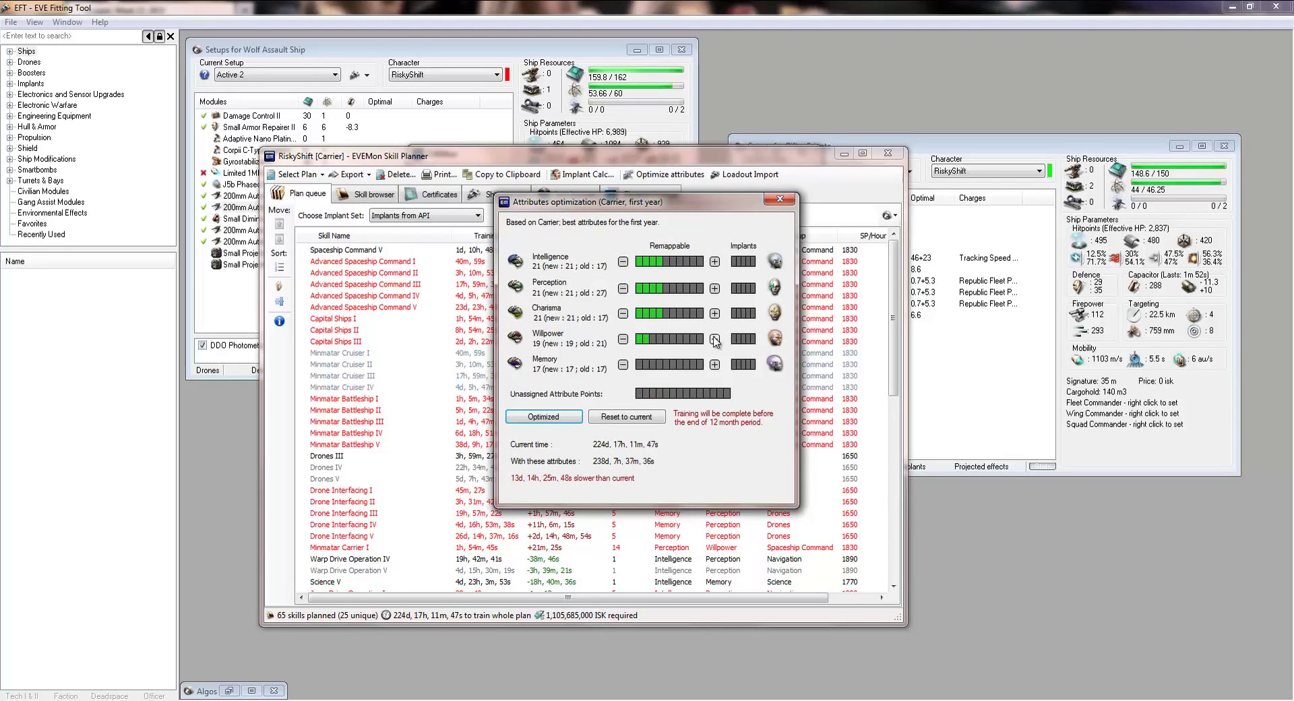
pyautogui.click(616, 418)
pyautogui.click(779, 199)
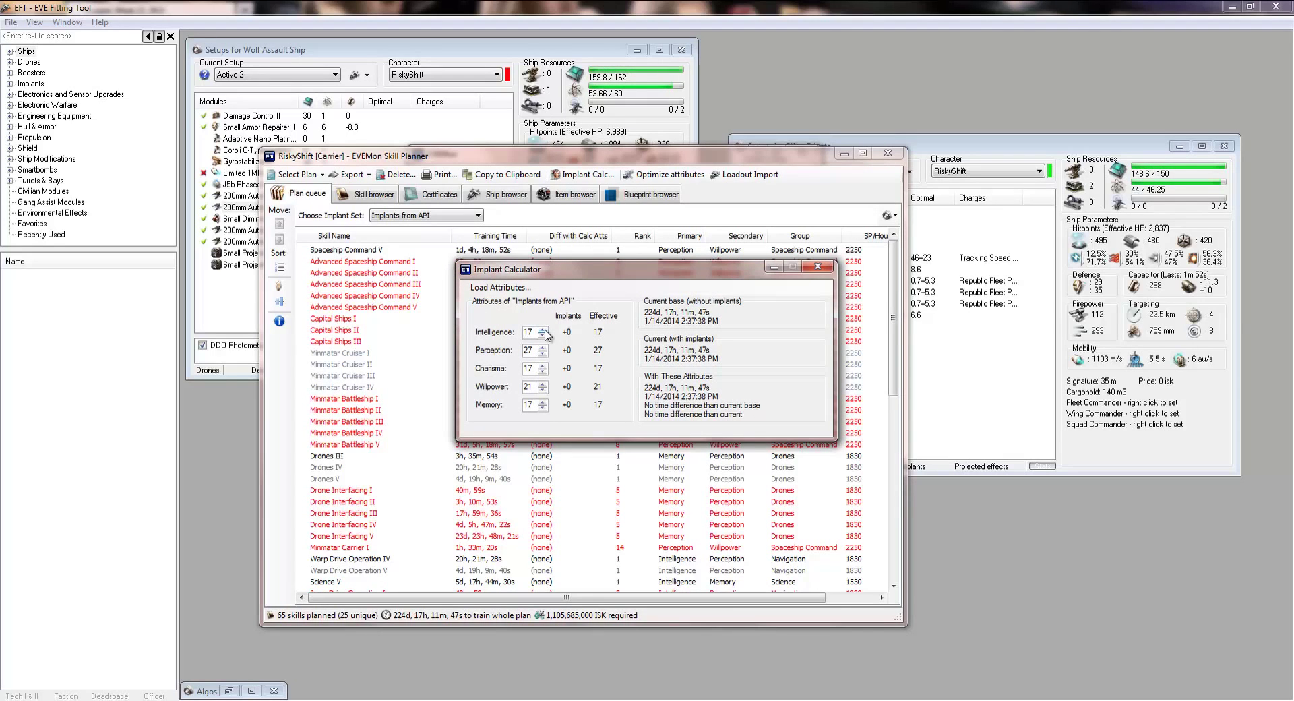
# - In the implant calculator, set Intelligence to 21 and Perception to 31 to simulate +4 implants
pyautogui.click(542, 329)
pyautogui.click(542, 329)
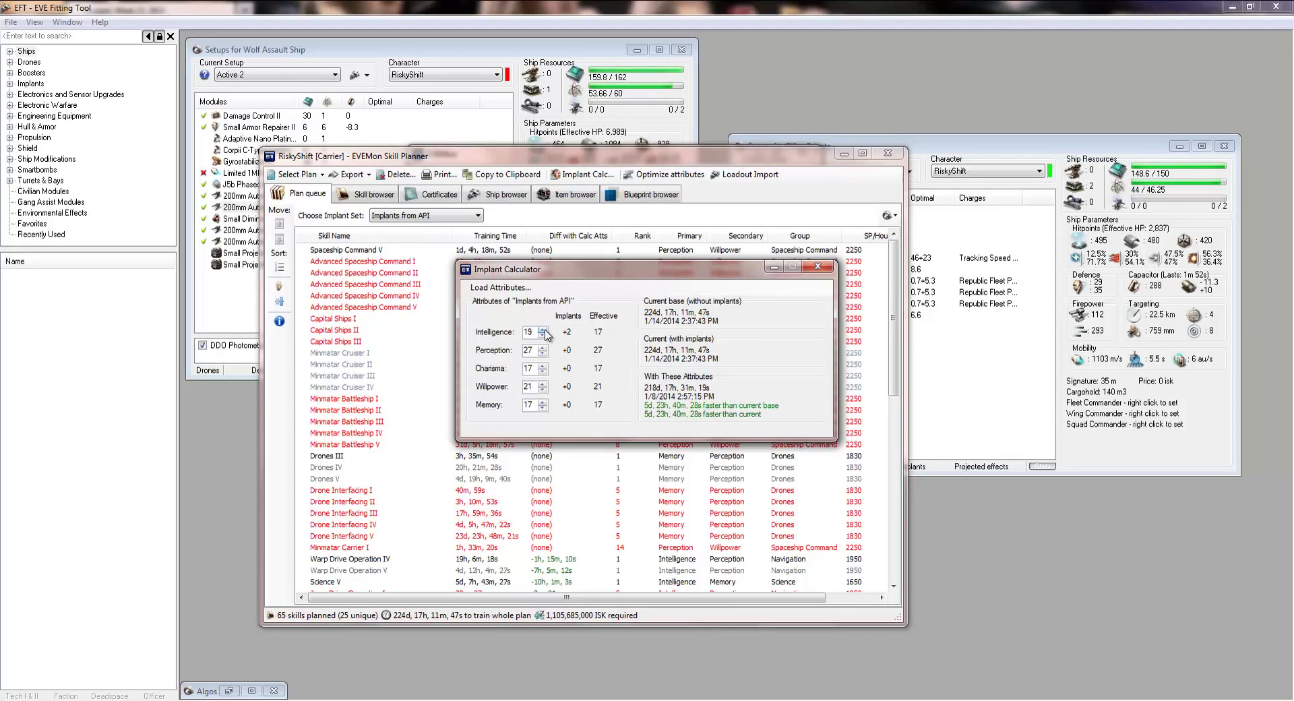
pyautogui.click(543, 329)
pyautogui.click(542, 329)
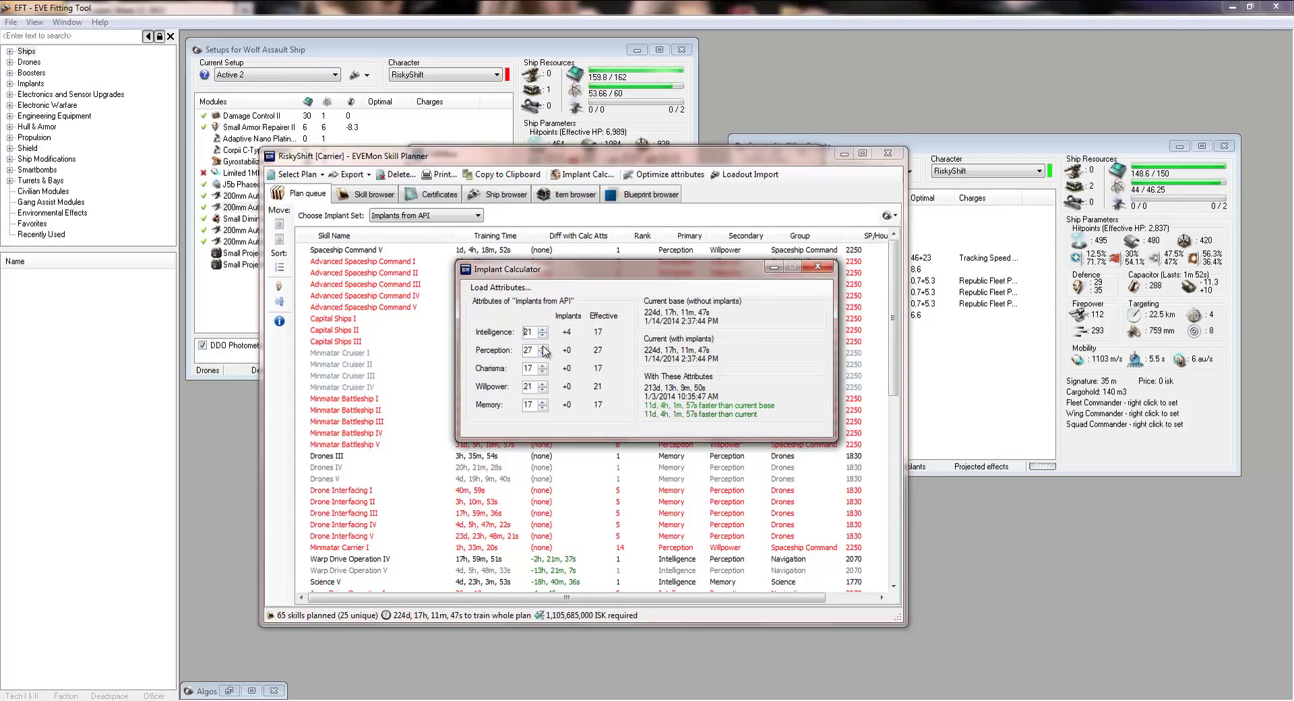
pyautogui.click(542, 347)
pyautogui.click(542, 347)
pyautogui.click(542, 347)
pyautogui.click(542, 347)
pyautogui.click(542, 347)
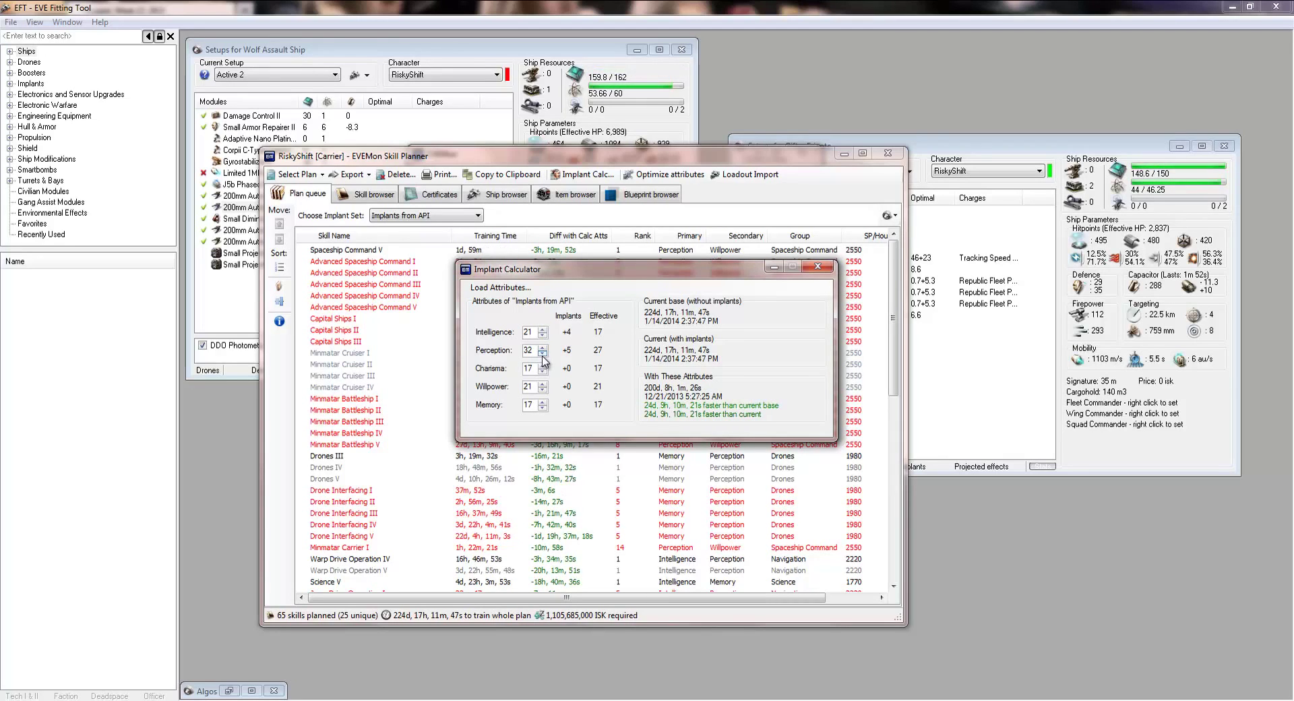
pyautogui.click(543, 353)
# - Set Charisma to 21 and Willpower to 25 in the implant calculator
pyautogui.click(543, 365)
pyautogui.click(542, 365)
pyautogui.click(542, 365)
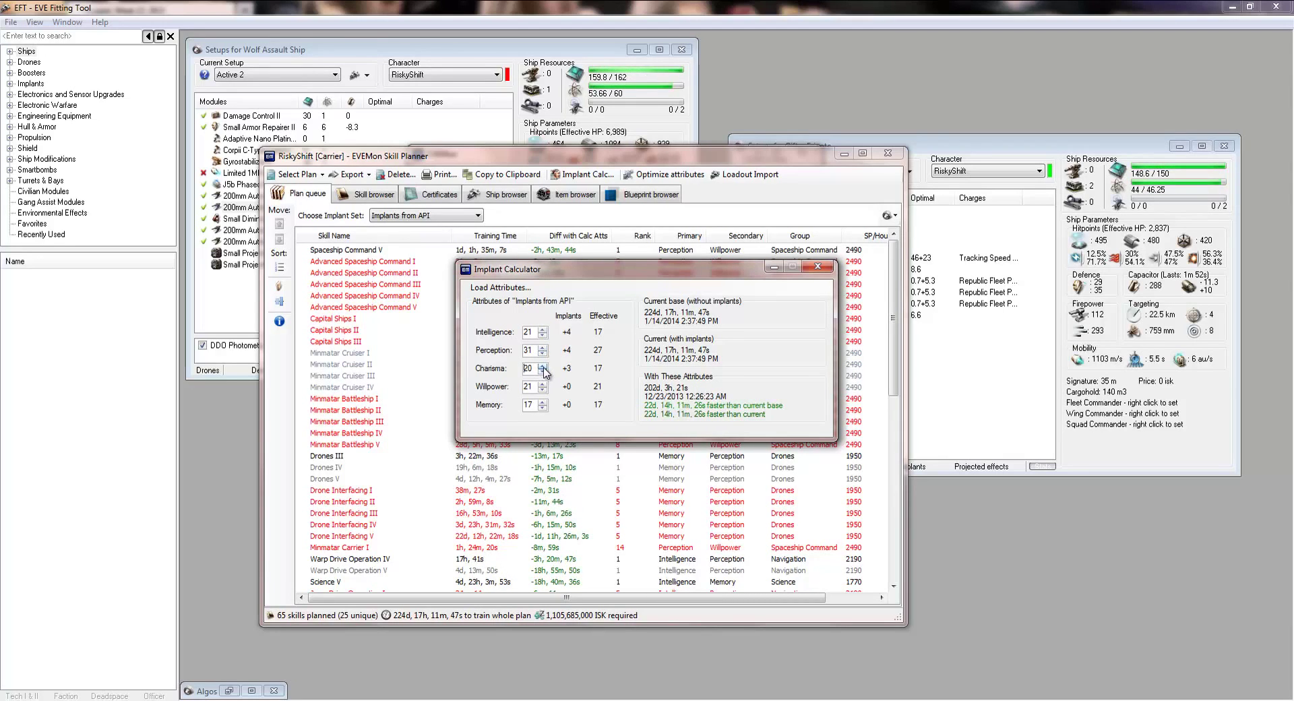
pyautogui.click(542, 366)
pyautogui.click(542, 384)
pyautogui.click(542, 383)
pyautogui.click(543, 383)
pyautogui.click(542, 383)
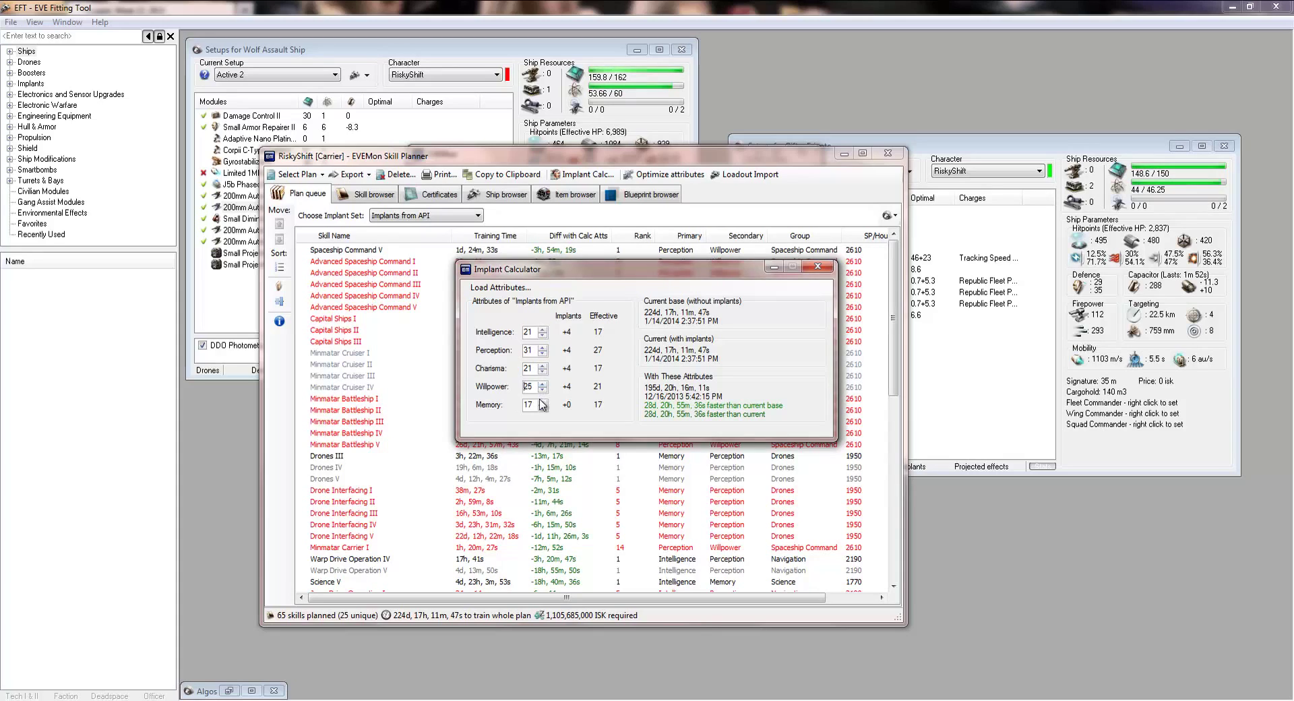
# - Set Memory to 21 in the implant calculator, simulating a +4 implant
pyautogui.click(542, 402)
pyautogui.click(543, 402)
pyautogui.click(542, 402)
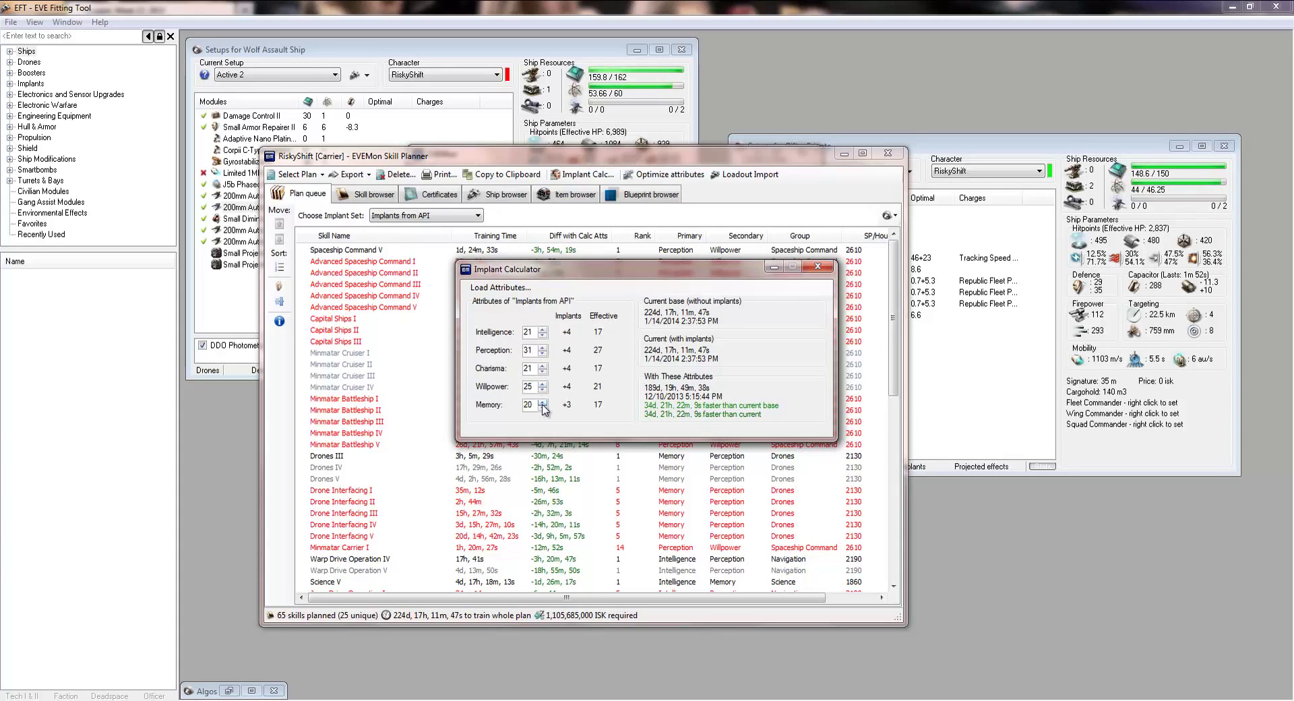
pyautogui.click(542, 401)
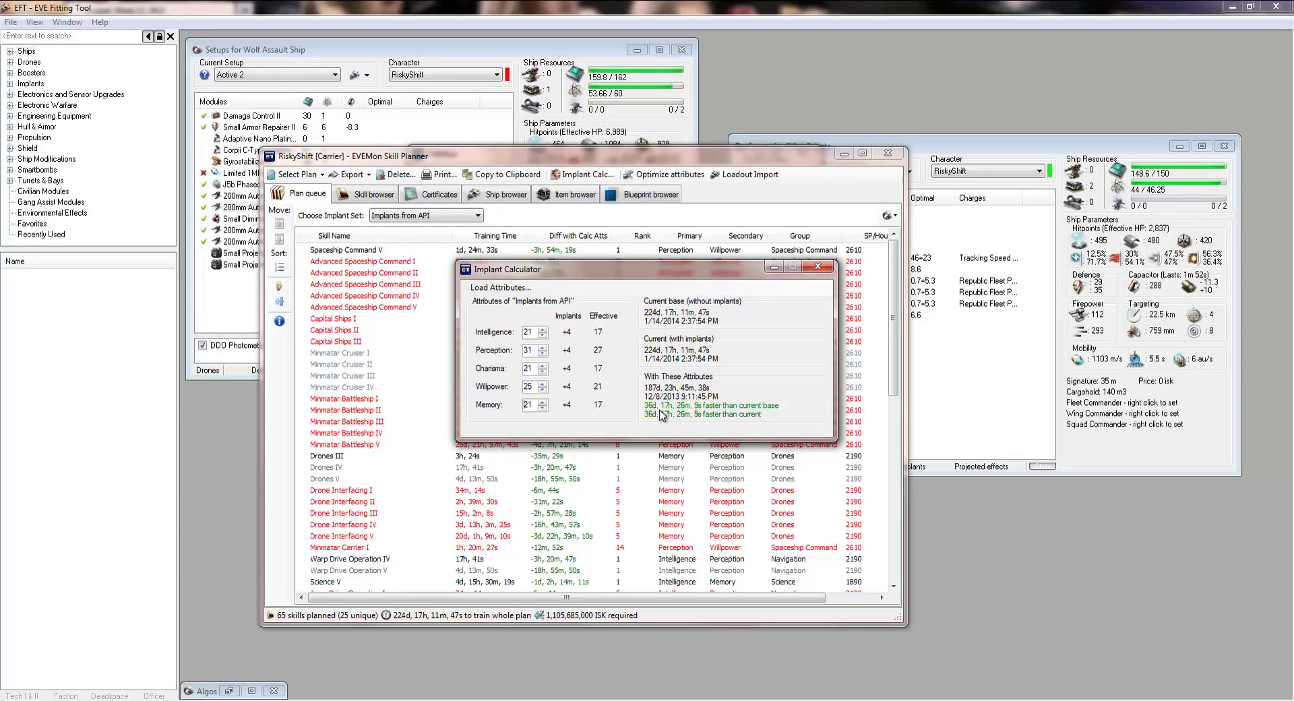
# - Lower Memory to 19 for a +2 implant, and reduce Willpower by one point before restoring it to 25
pyautogui.click(543, 407)
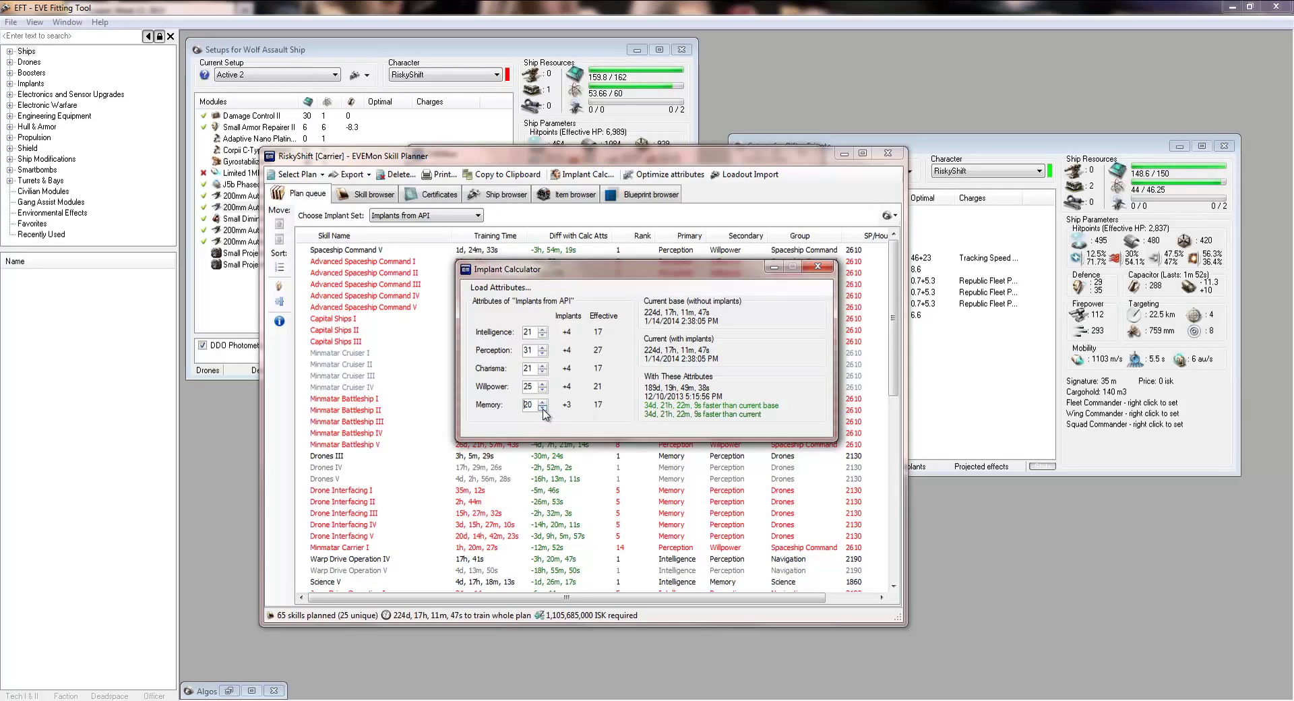
pyautogui.click(542, 407)
pyautogui.click(542, 389)
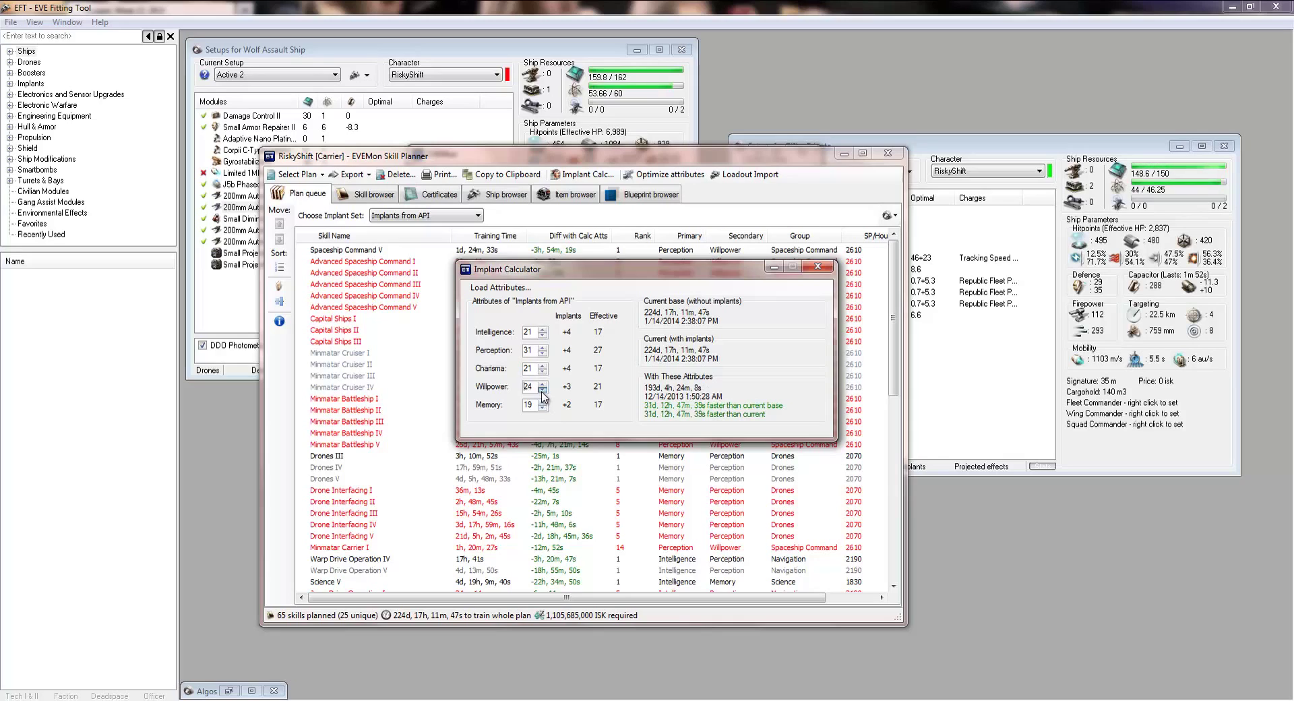
pyautogui.click(542, 384)
# - Lower Charisma to 17 and Perception to 30 in the implant calculator
pyautogui.click(542, 371)
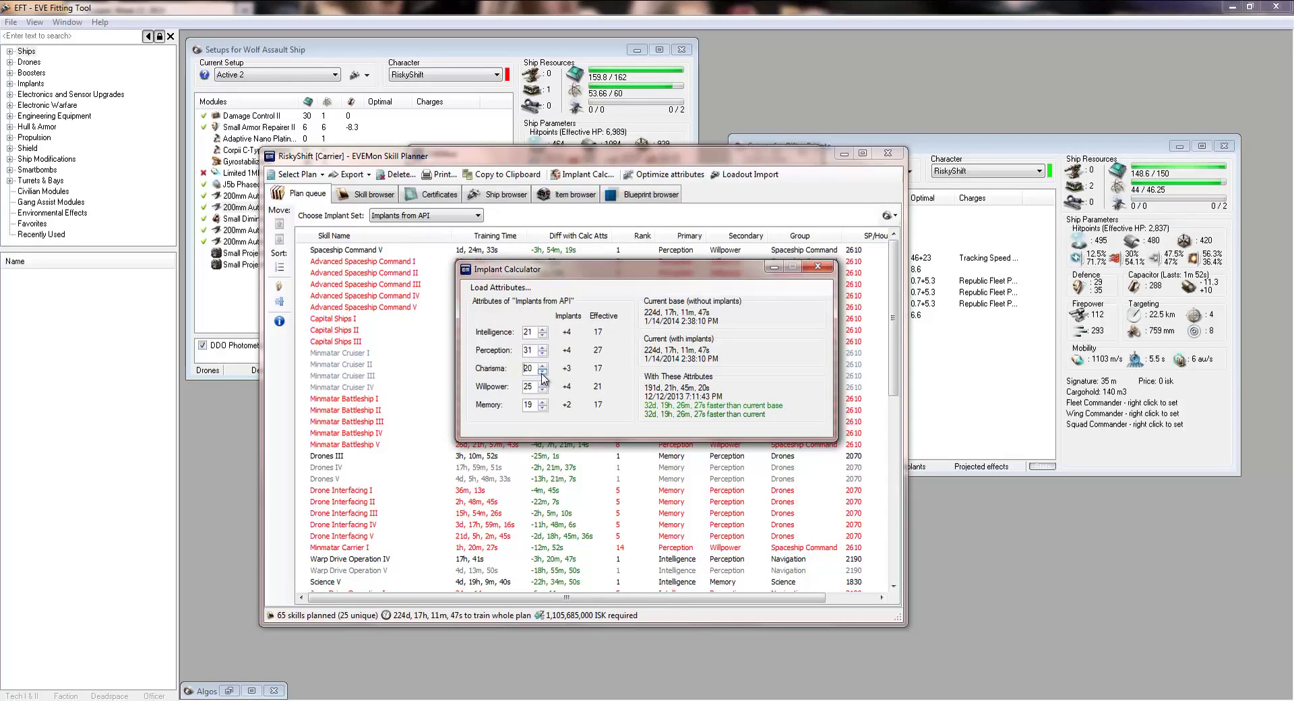
pyautogui.click(542, 371)
pyautogui.click(543, 371)
pyautogui.click(543, 371)
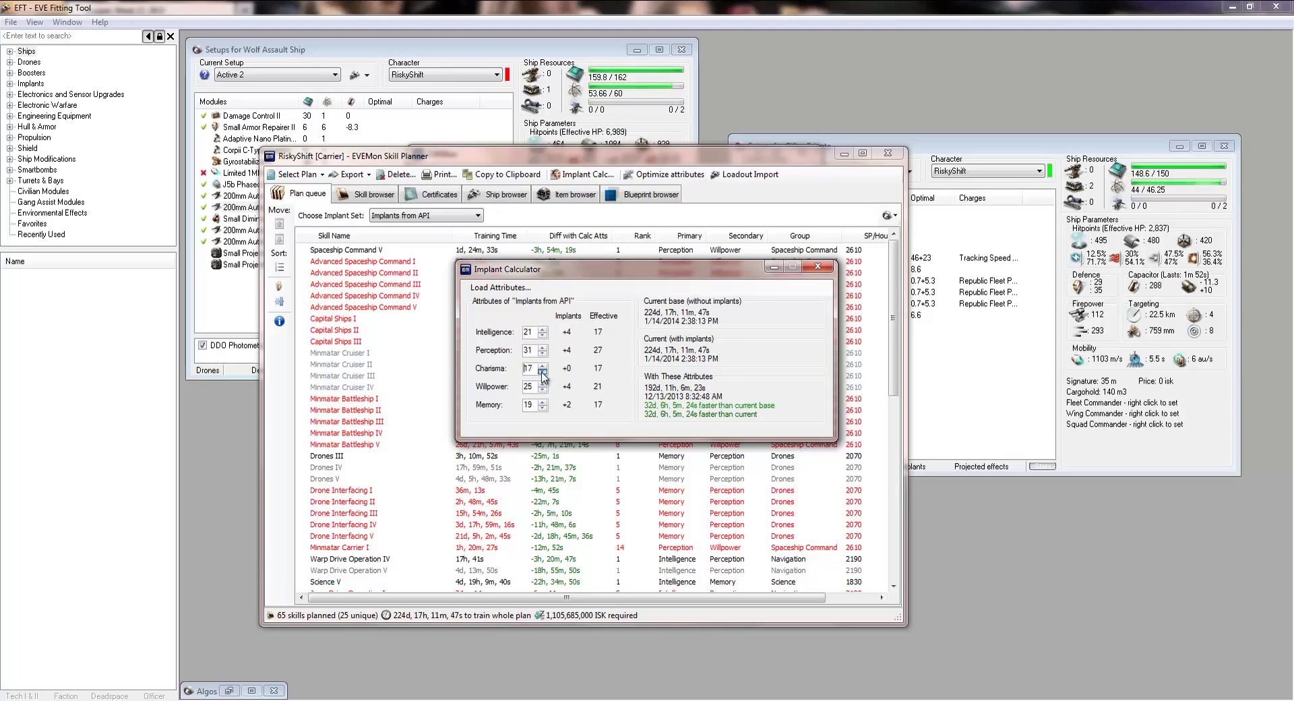
pyautogui.click(543, 353)
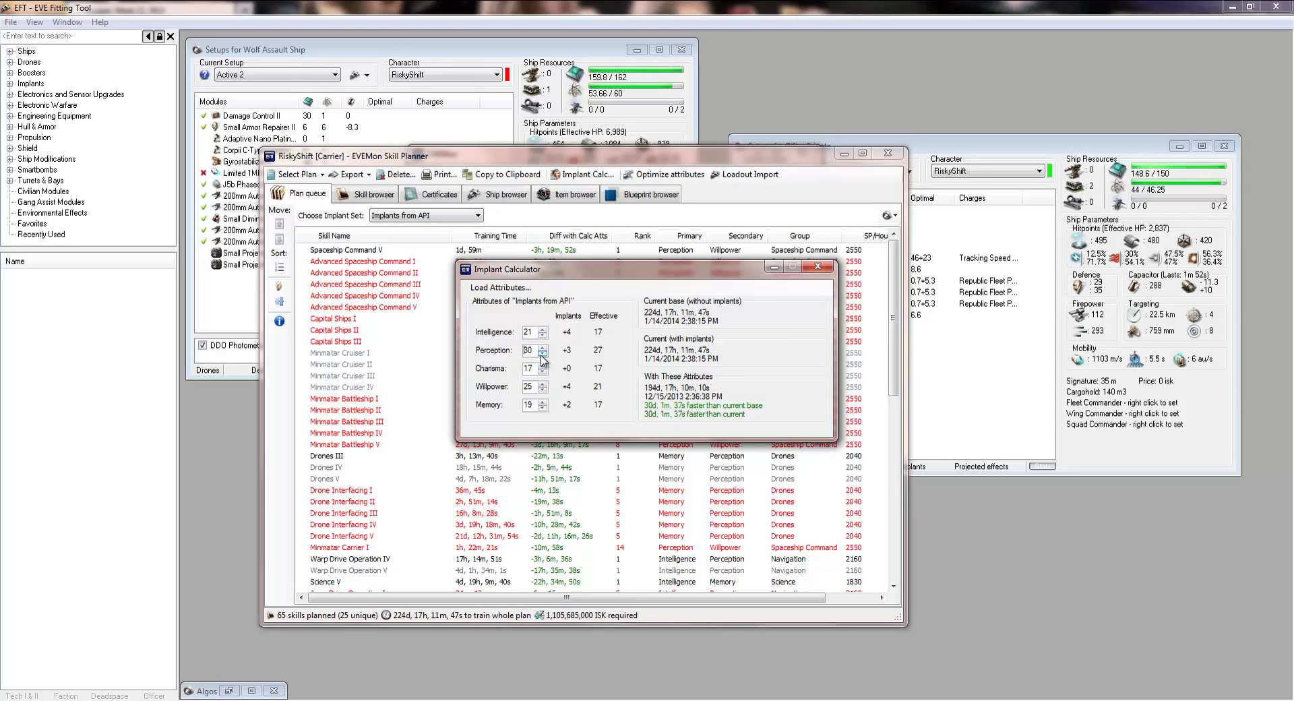
# - Set Perception to 31 in the implant calculator, simulating a +4 implant
pyautogui.click(543, 353)
pyautogui.click(543, 348)
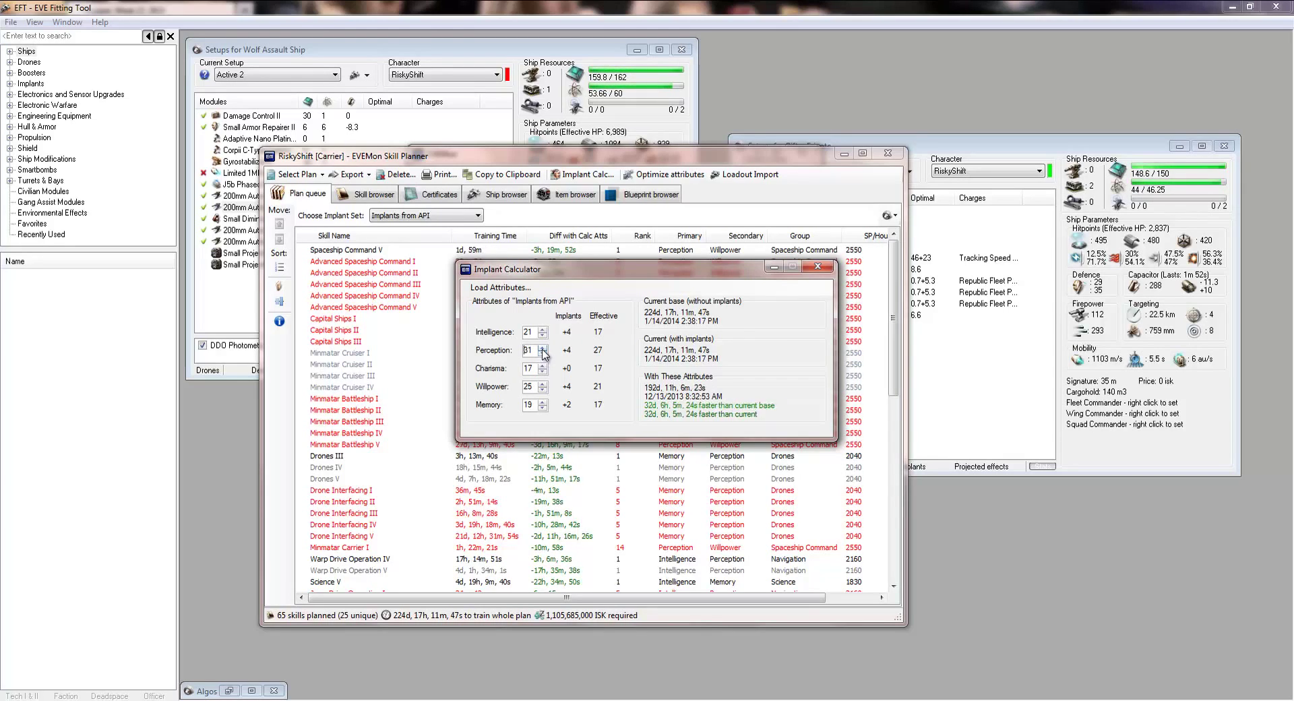
pyautogui.click(542, 348)
pyautogui.click(543, 348)
pyautogui.click(543, 353)
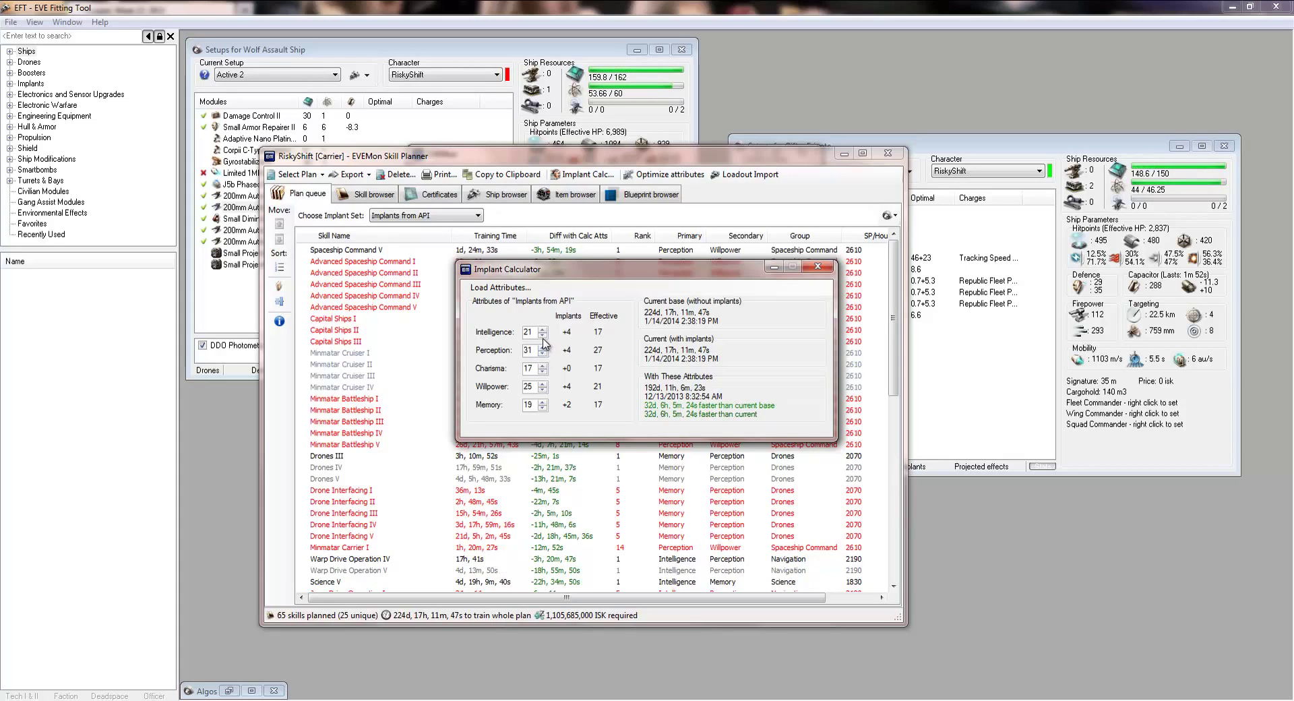
# - Compare the plan's training time with Intelligence at 19 and back at 21, and close the implant calculator
pyautogui.click(542, 335)
pyautogui.click(543, 335)
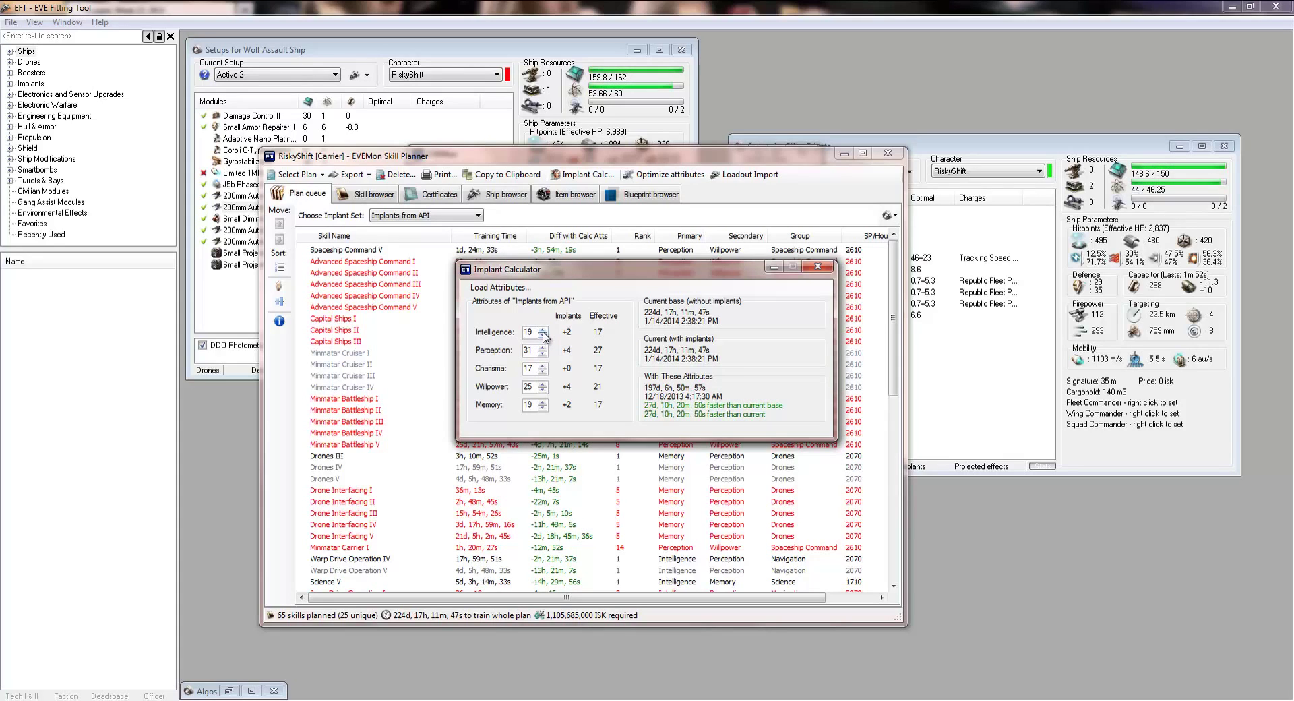
pyautogui.click(542, 329)
pyautogui.click(543, 330)
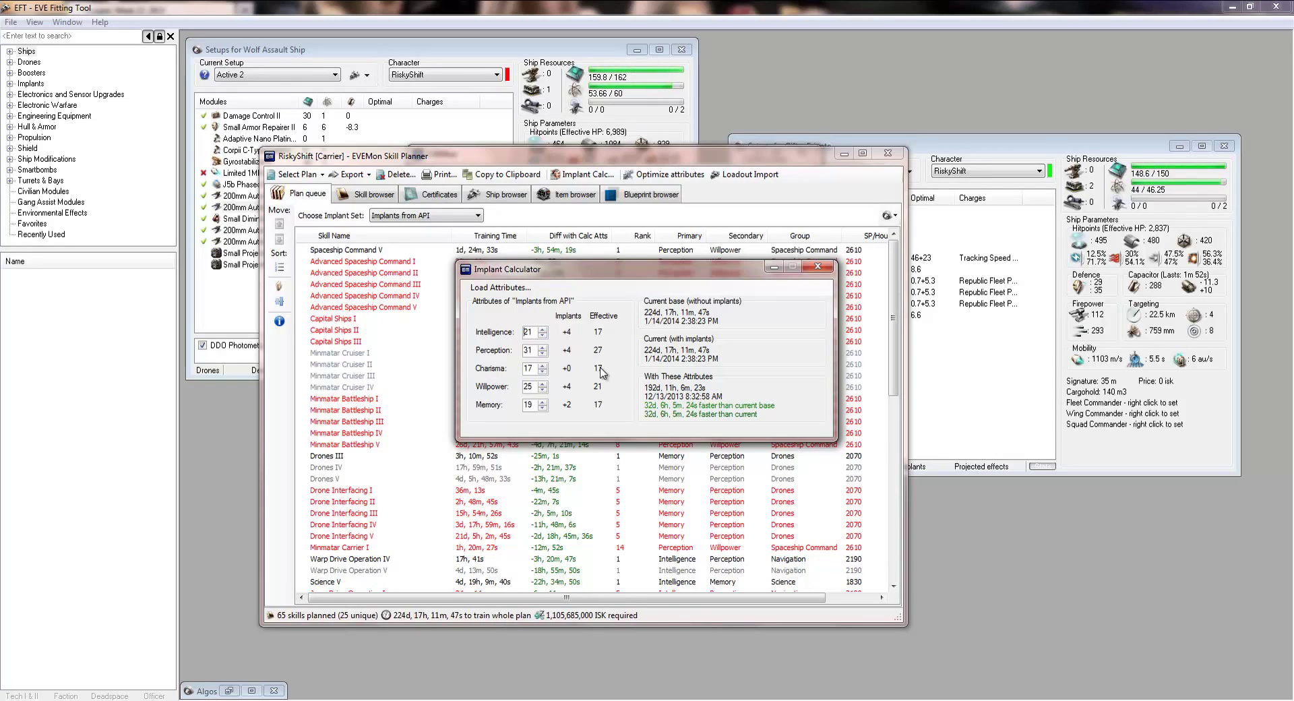
pyautogui.click(827, 270)
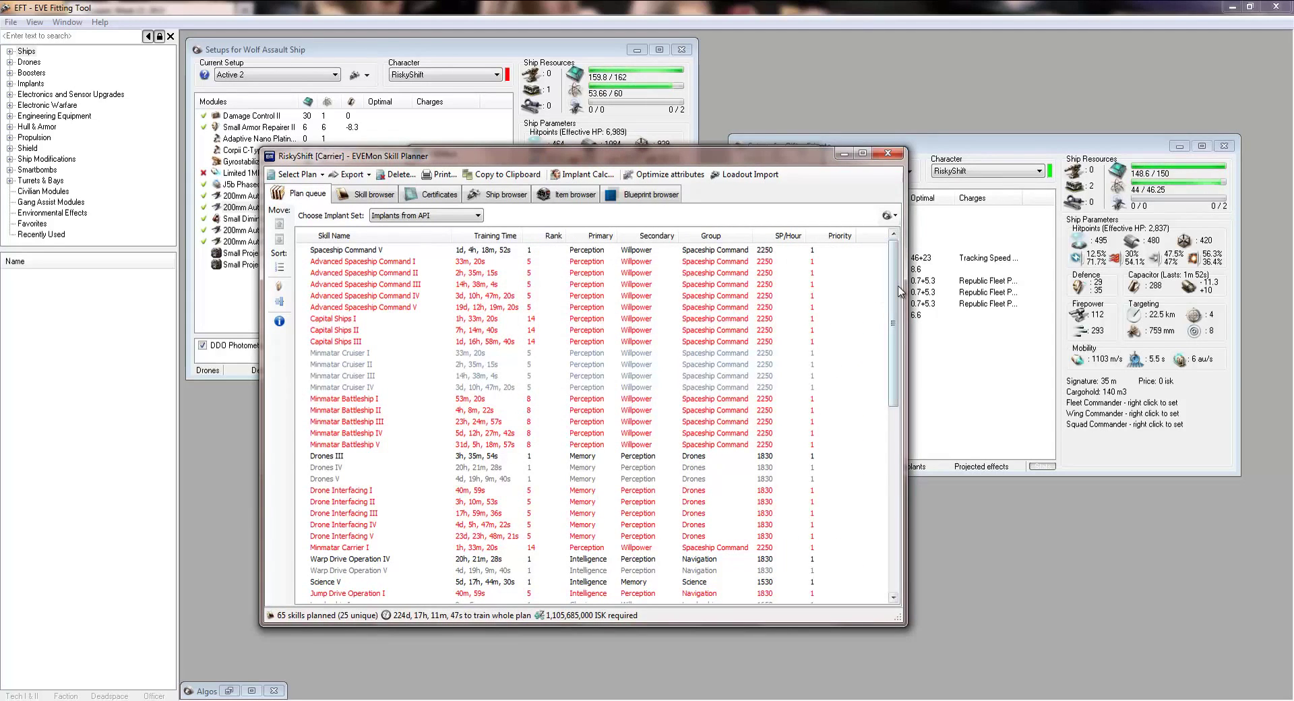
# - Create a new skill plan named Vagabond without a description
pyautogui.click(894, 499)
pyautogui.moveTo(894, 495); pyautogui.dragTo(879, 235)
pyautogui.click(309, 178)
pyautogui.click(295, 189)
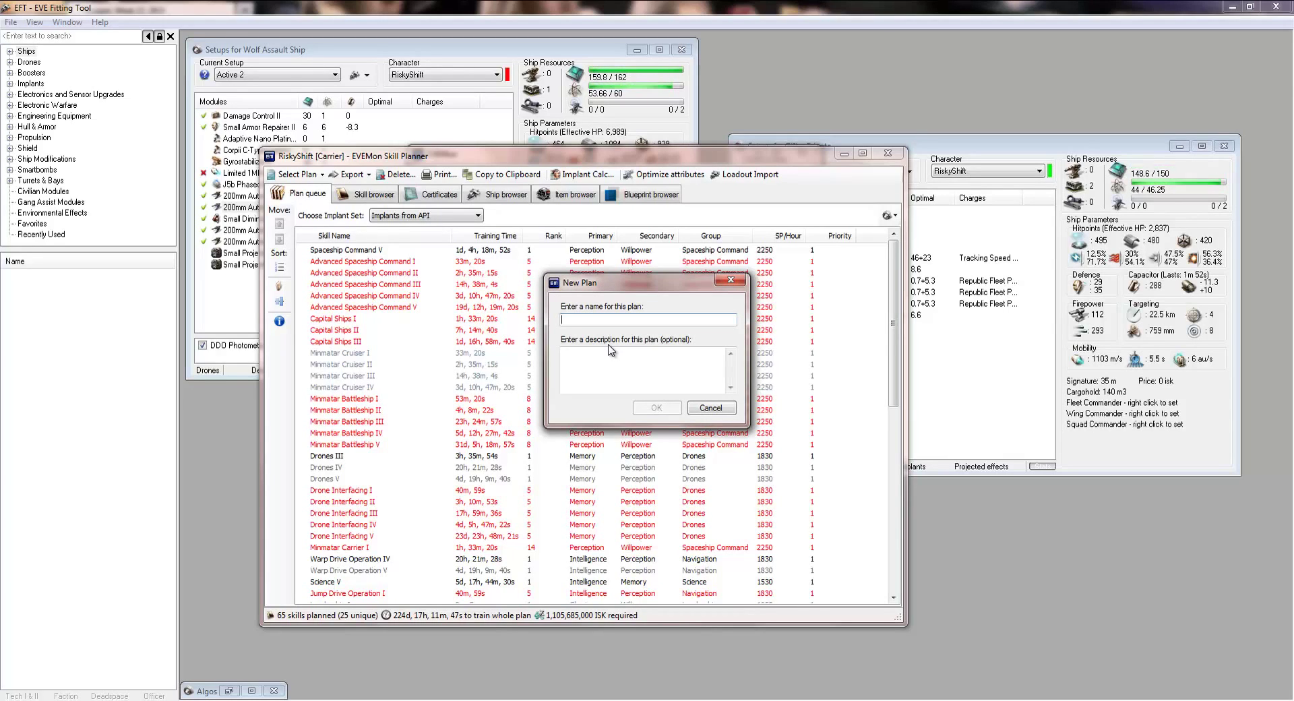
pyautogui.write('C')
pyautogui.press('BackSpace')
pyautogui.write('Vagabond')
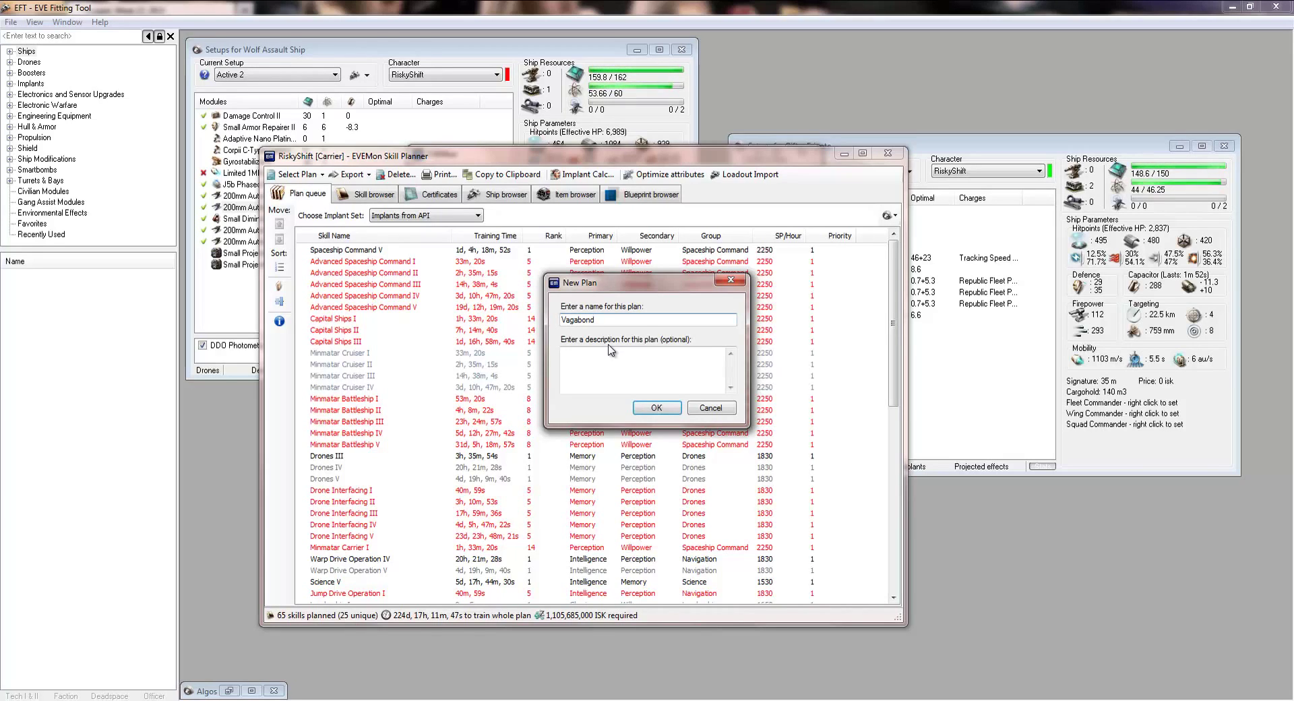
pyautogui.click(657, 407)
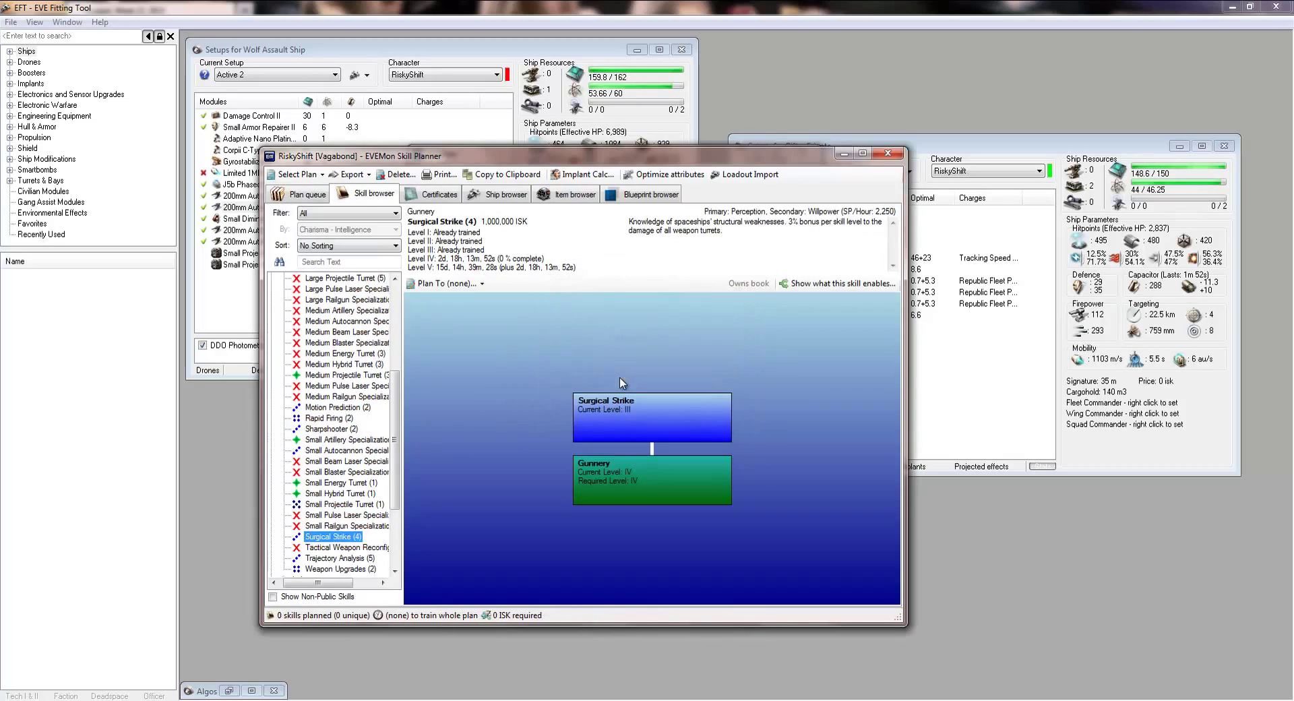
# - Find the Vagabond in the ship list and add all its required skills to the plan with priority 1
pyautogui.click(498, 193)
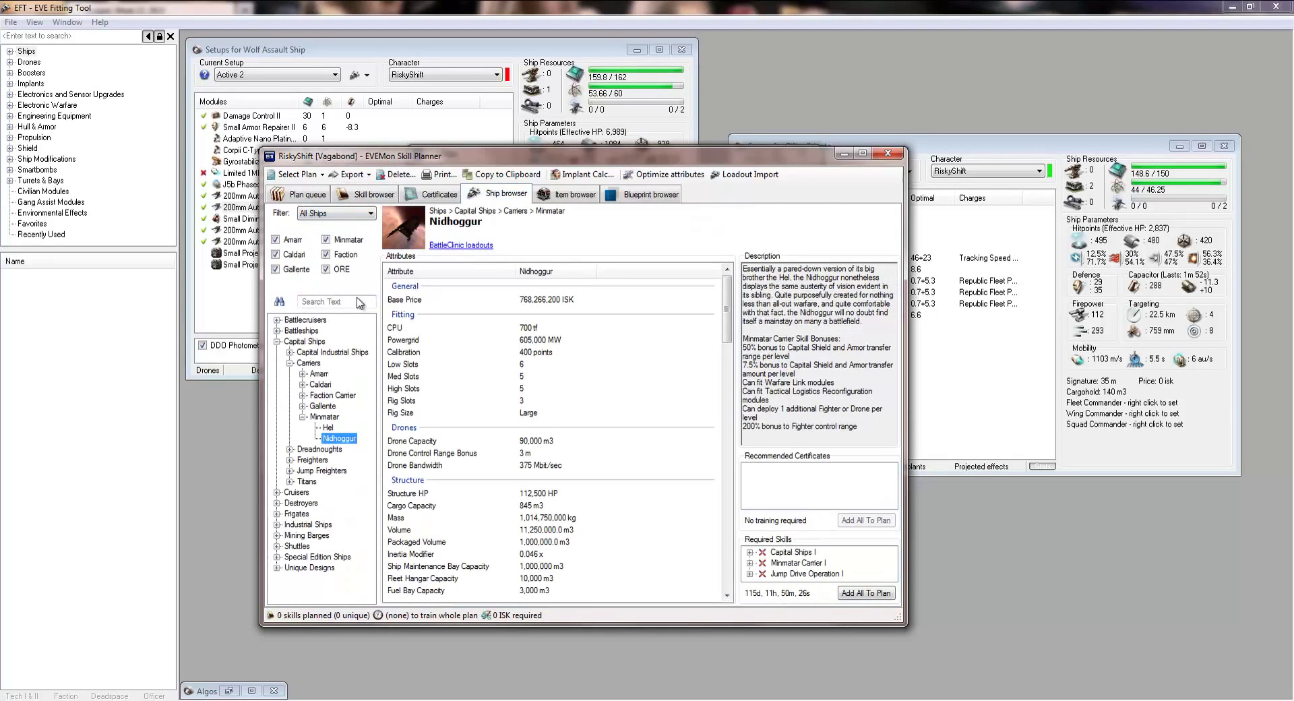
pyautogui.click(322, 302)
pyautogui.write('vaga')
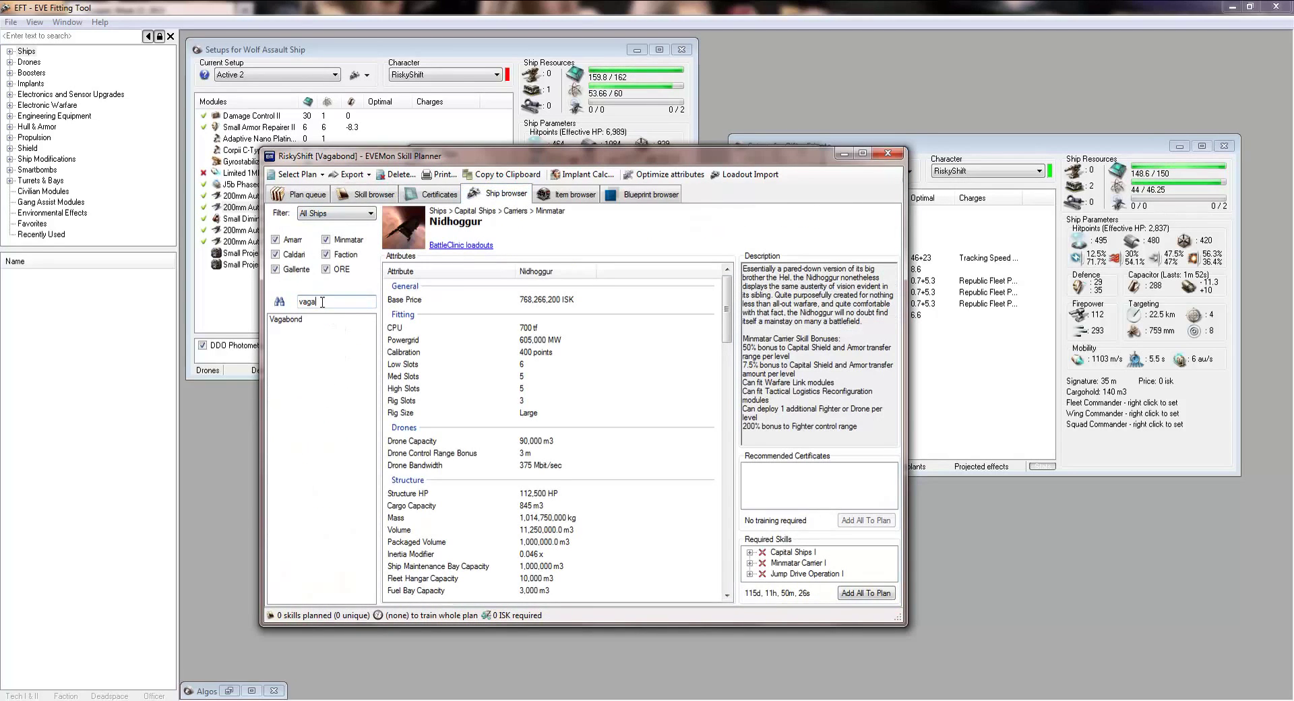
pyautogui.click(288, 322)
pyautogui.click(853, 594)
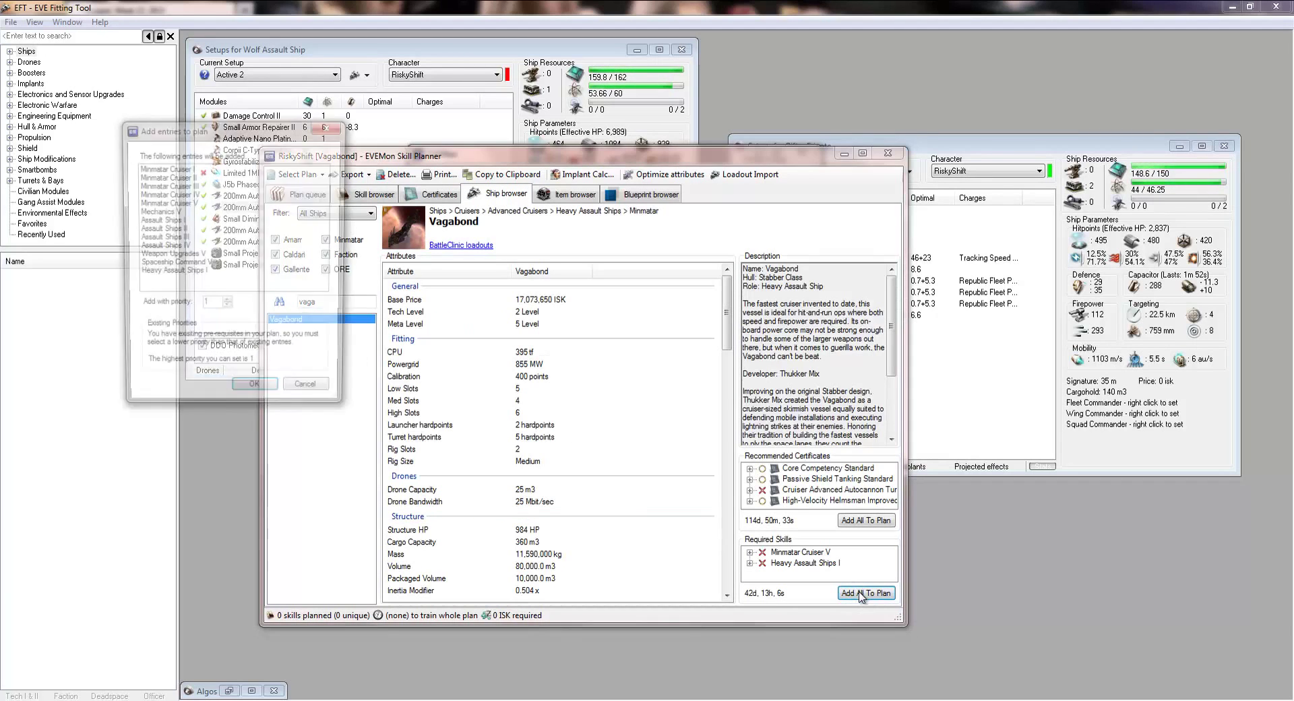
pyautogui.click(256, 393)
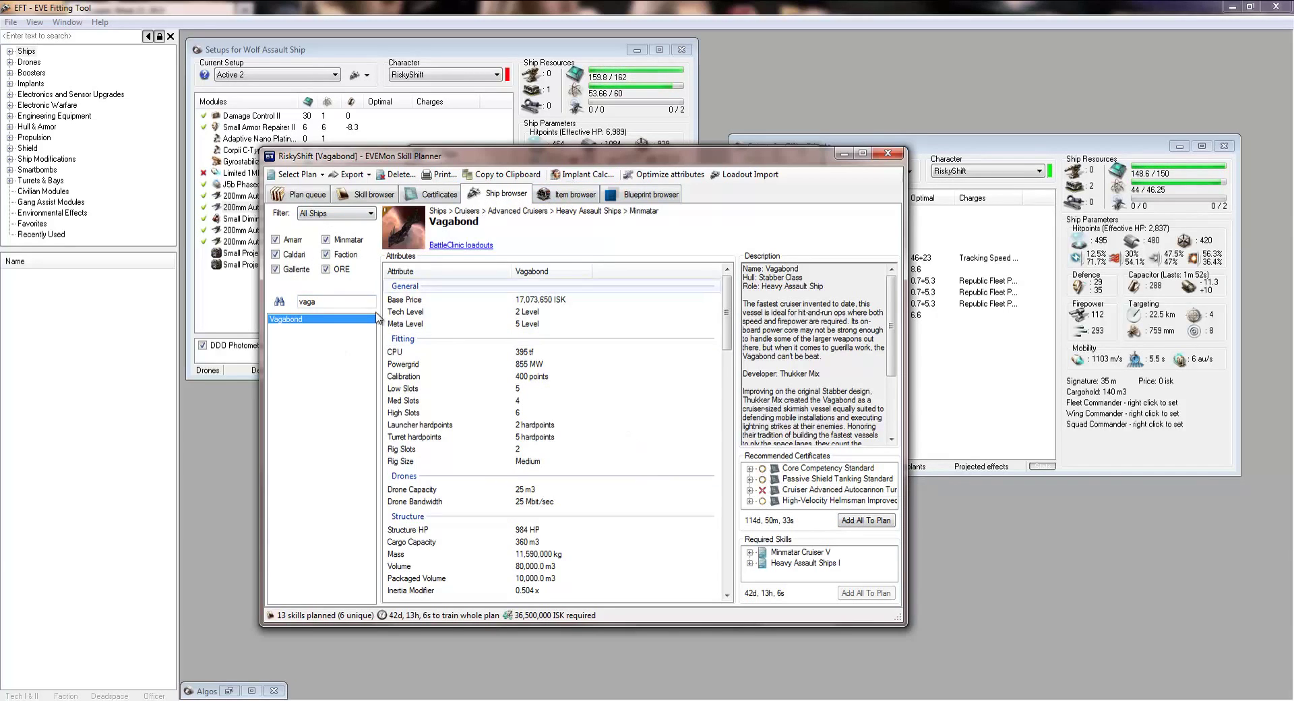
# - Find the 425mm AutoCannon II among the items and add all its required skills to the plan
pyautogui.click(565, 195)
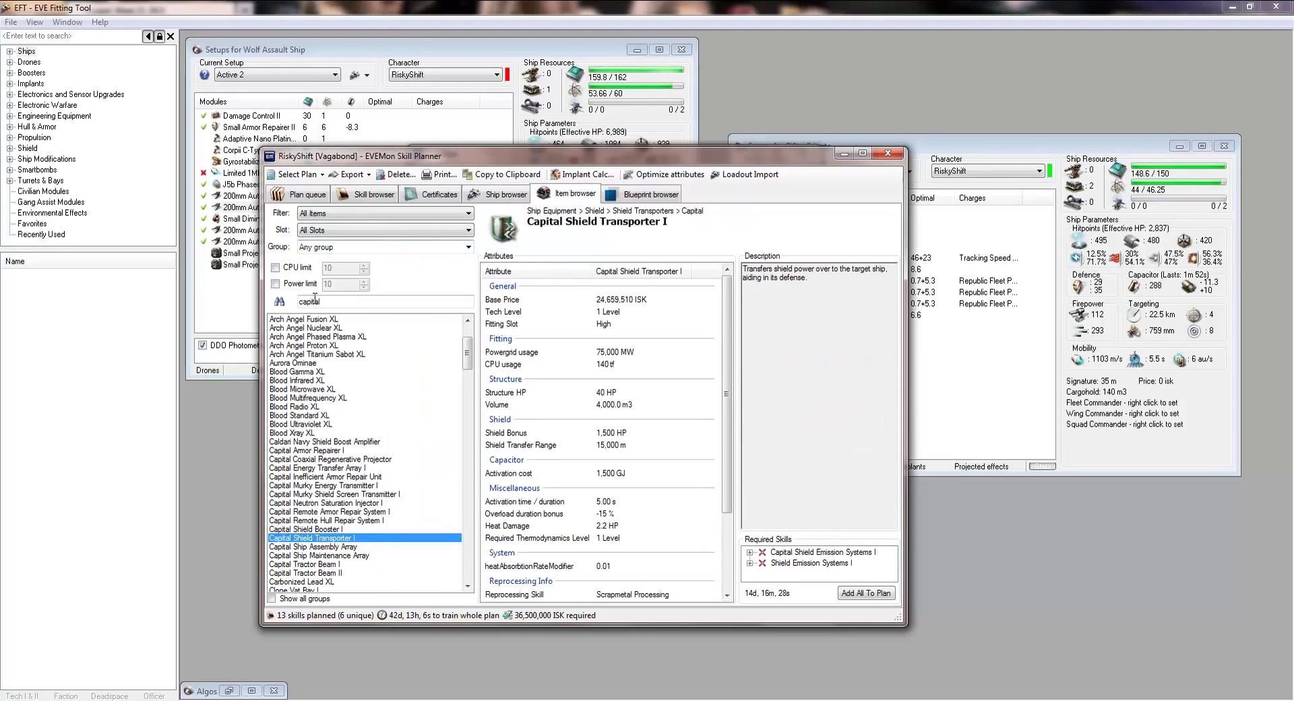
pyautogui.doubleClick(334, 301)
pyautogui.write('42')
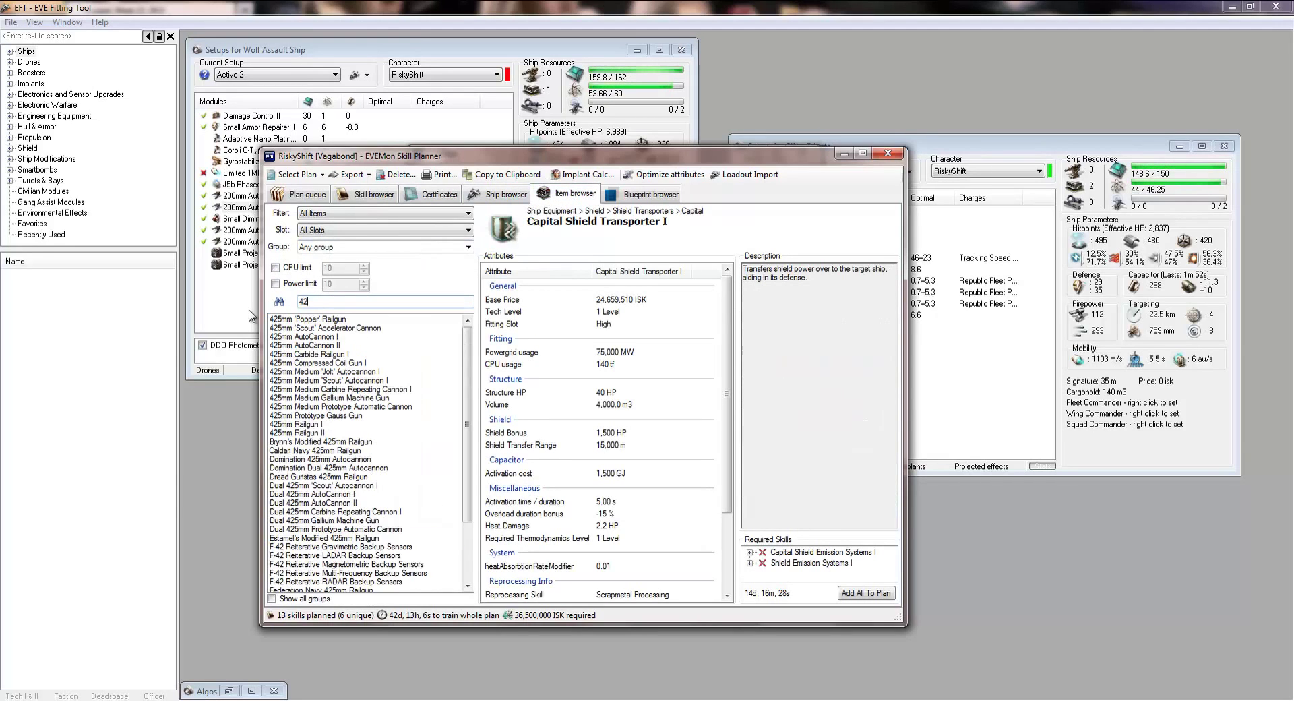
pyautogui.write('5mm a')
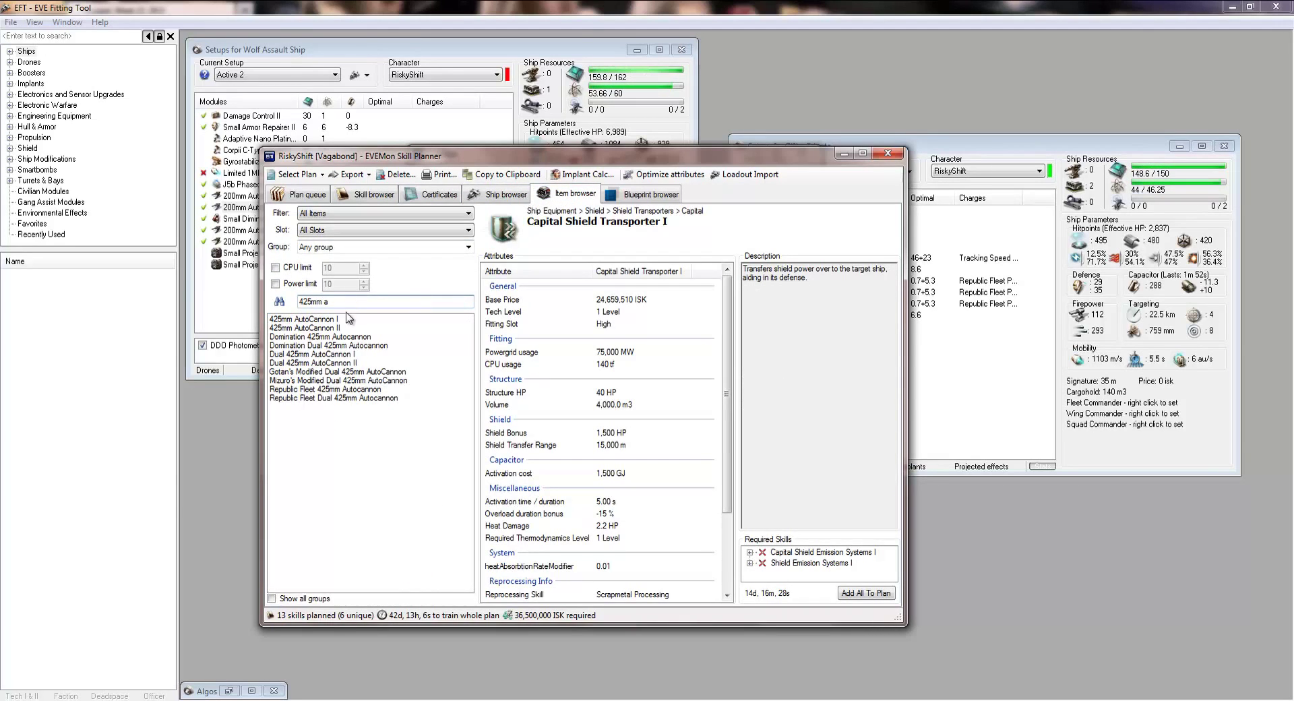
pyautogui.click(307, 336)
pyautogui.click(306, 328)
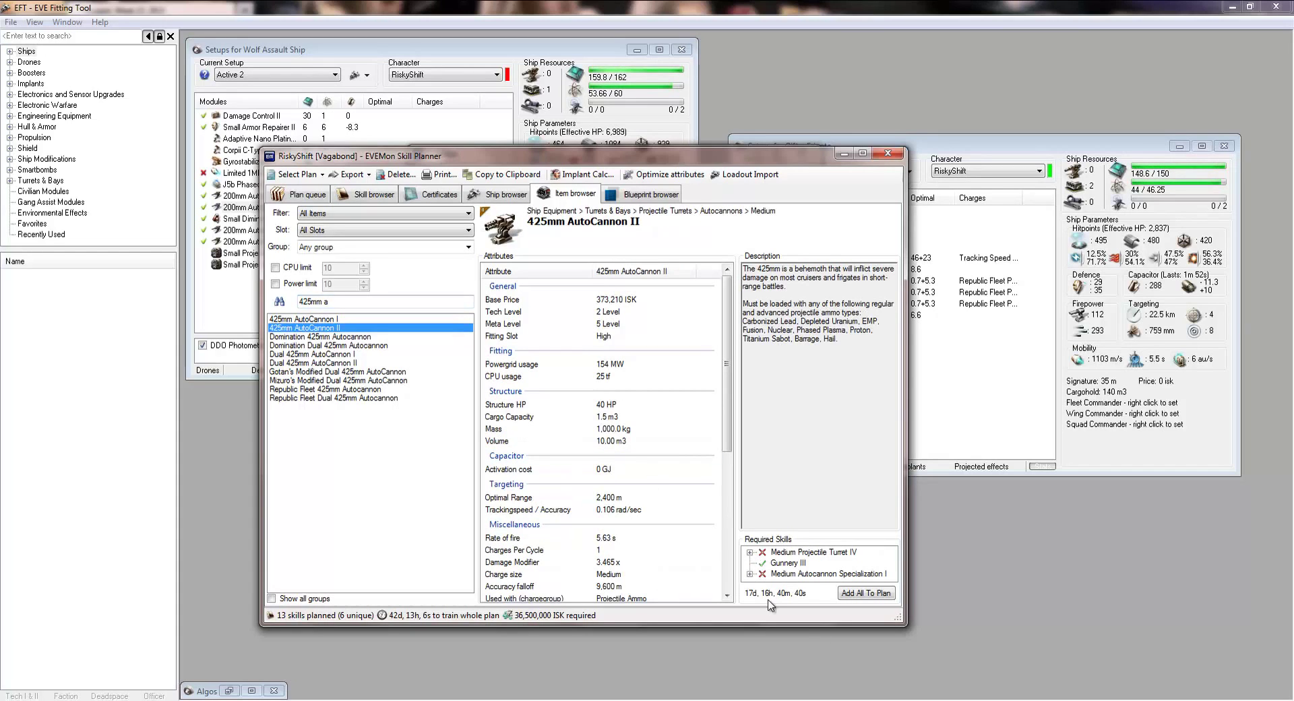
pyautogui.click(869, 593)
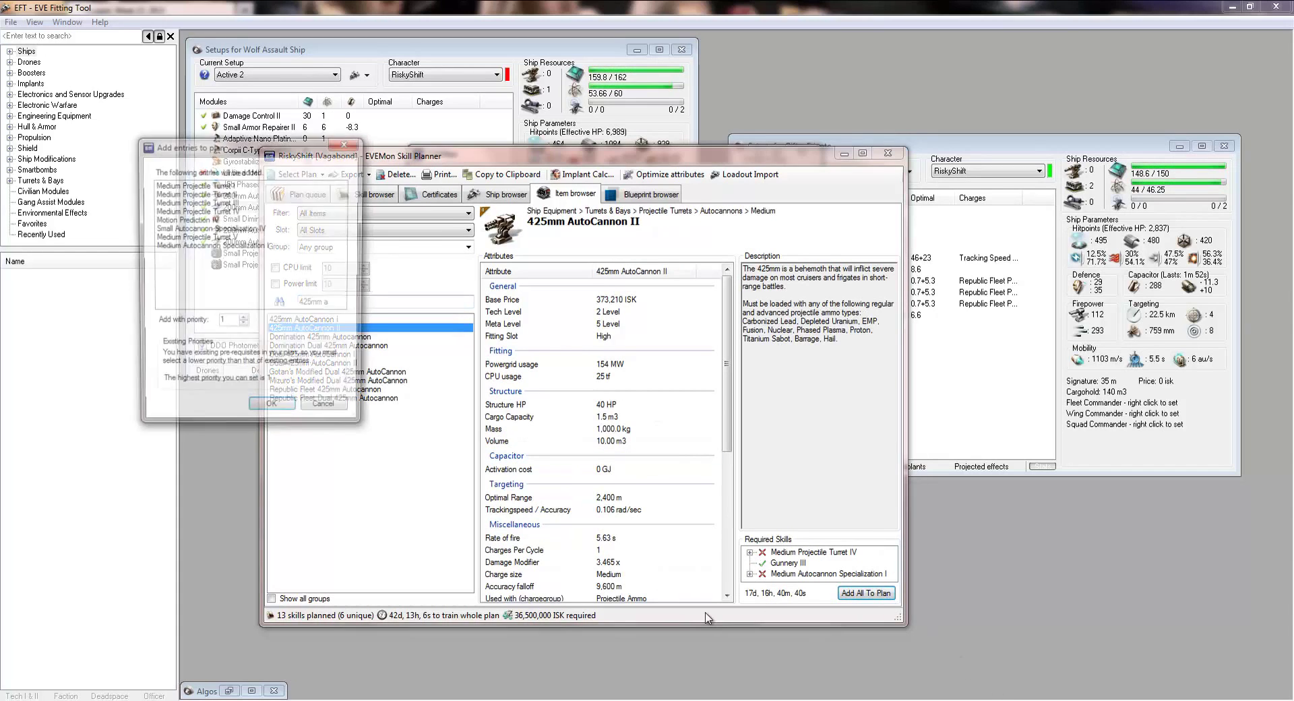
pyautogui.click(274, 411)
# - Find the Large Shield Extender II and add its required skills to the plan with priority 1
pyautogui.hotkey('ctrl', 'a')
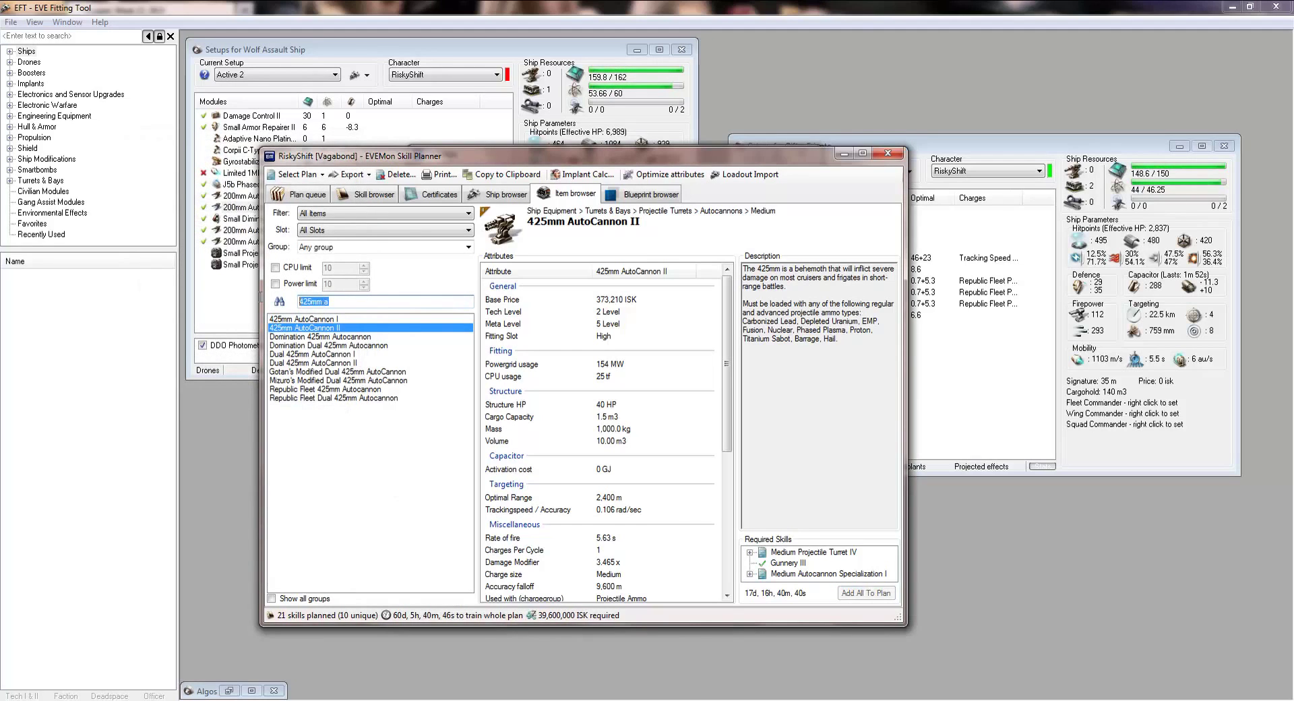
pyautogui.write('large')
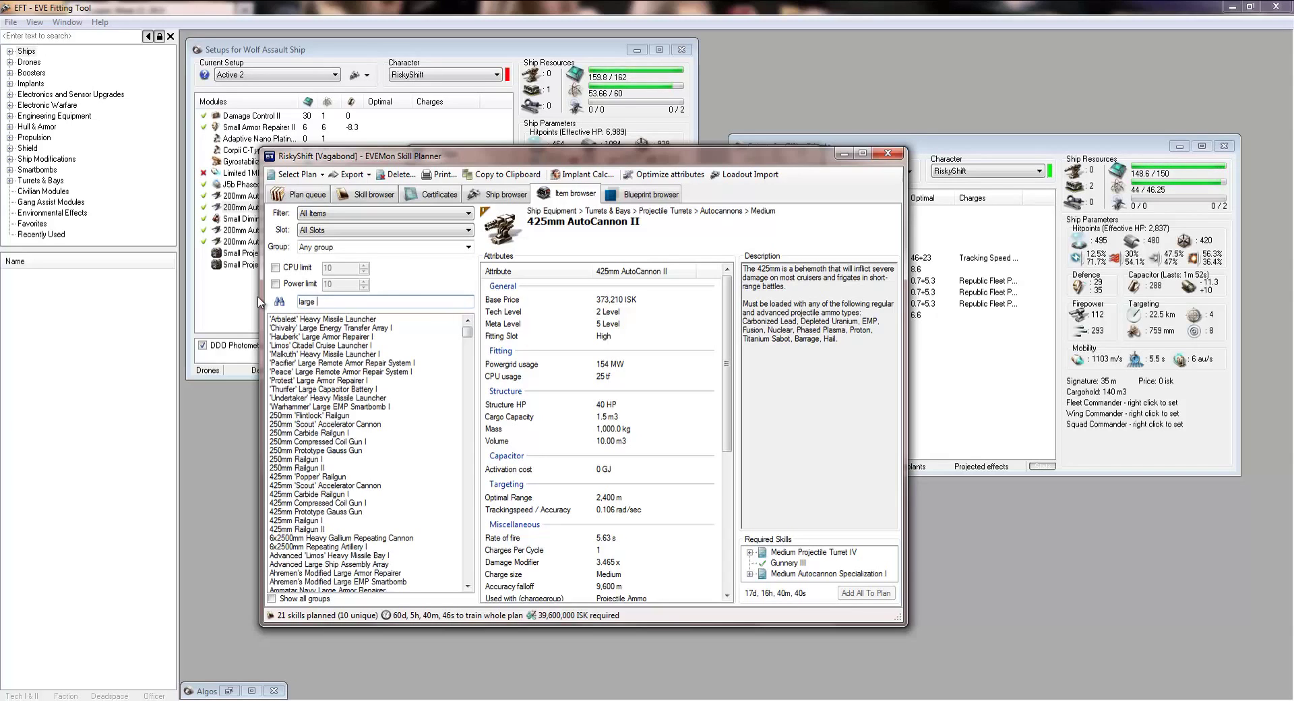
pyautogui.write(' shield ex')
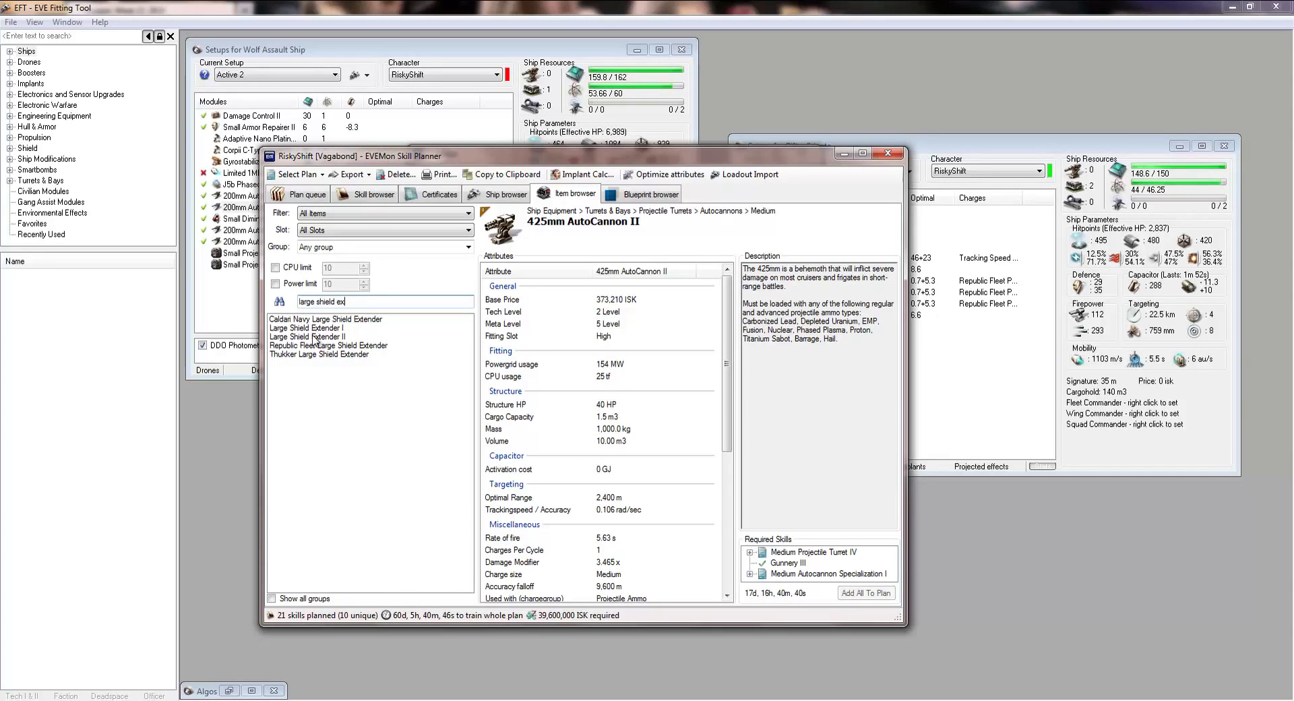
pyautogui.click(314, 337)
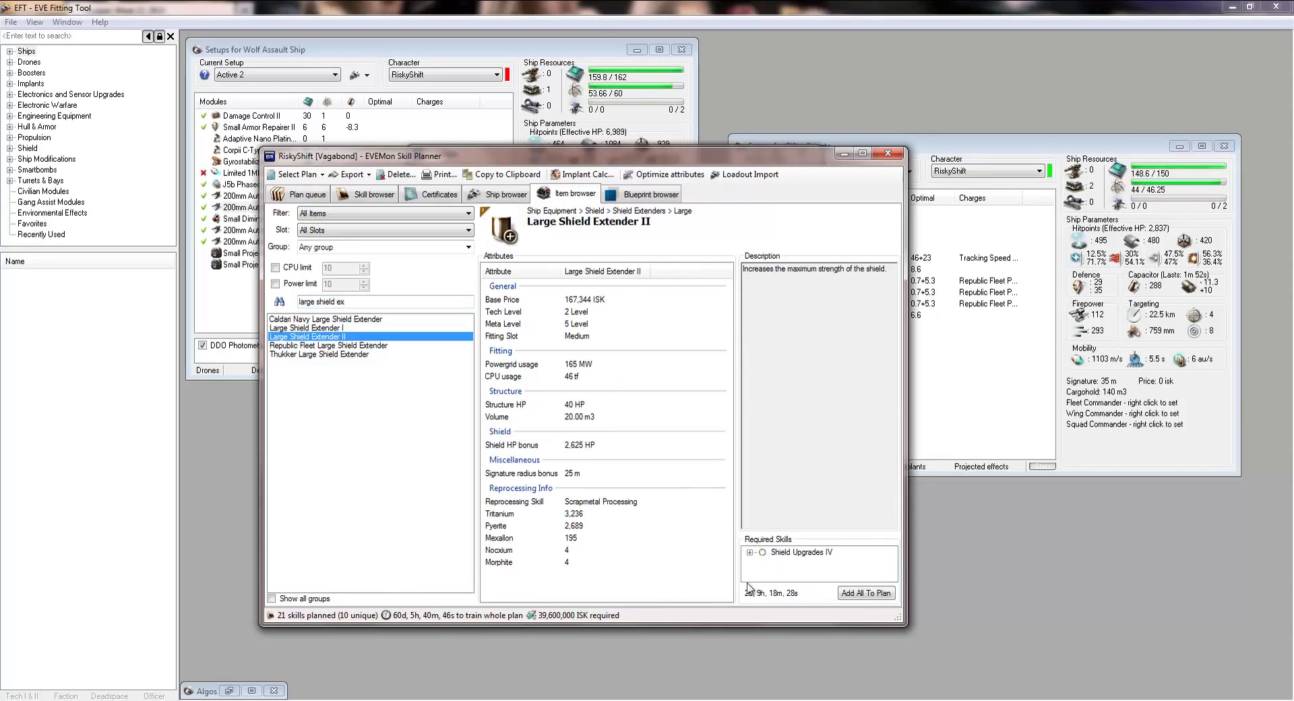
pyautogui.click(865, 593)
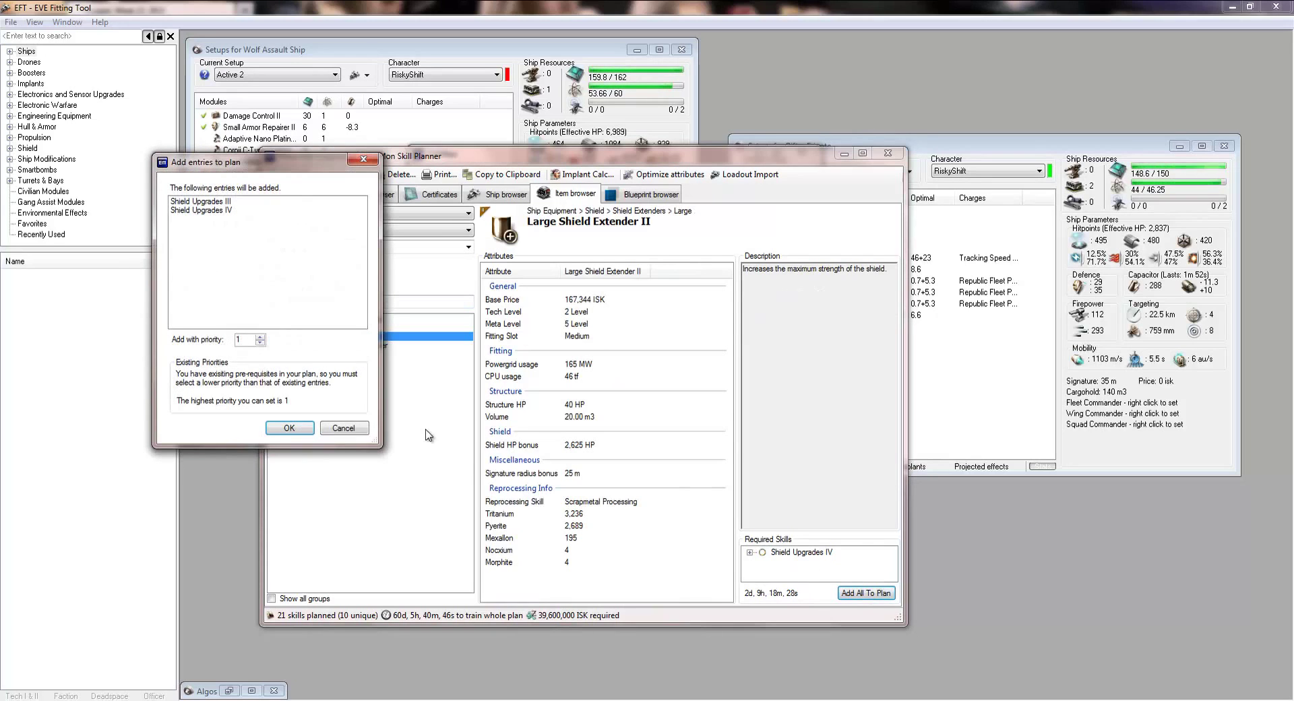
pyautogui.click(290, 428)
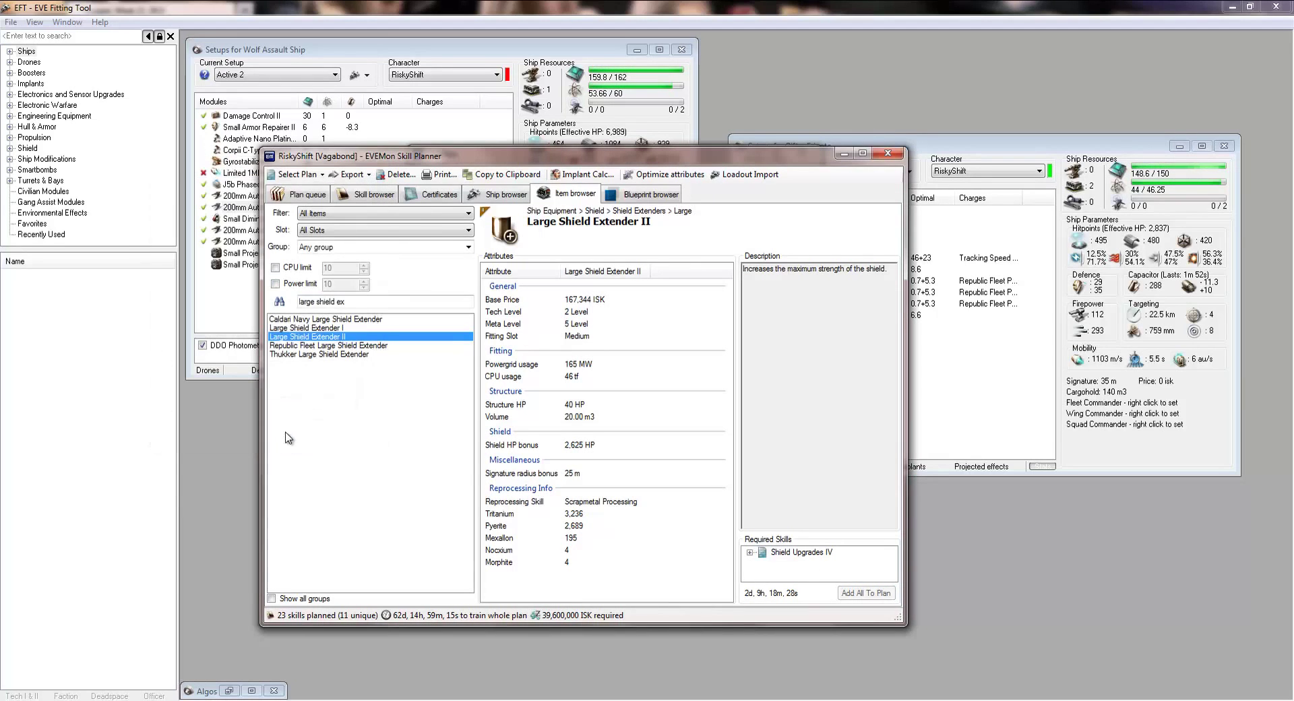
# - Add the skills of the BattleClinic loadout "Vagabond: pvp active X-large SB Vaga" to the plan with priority 1
pyautogui.click(285, 196)
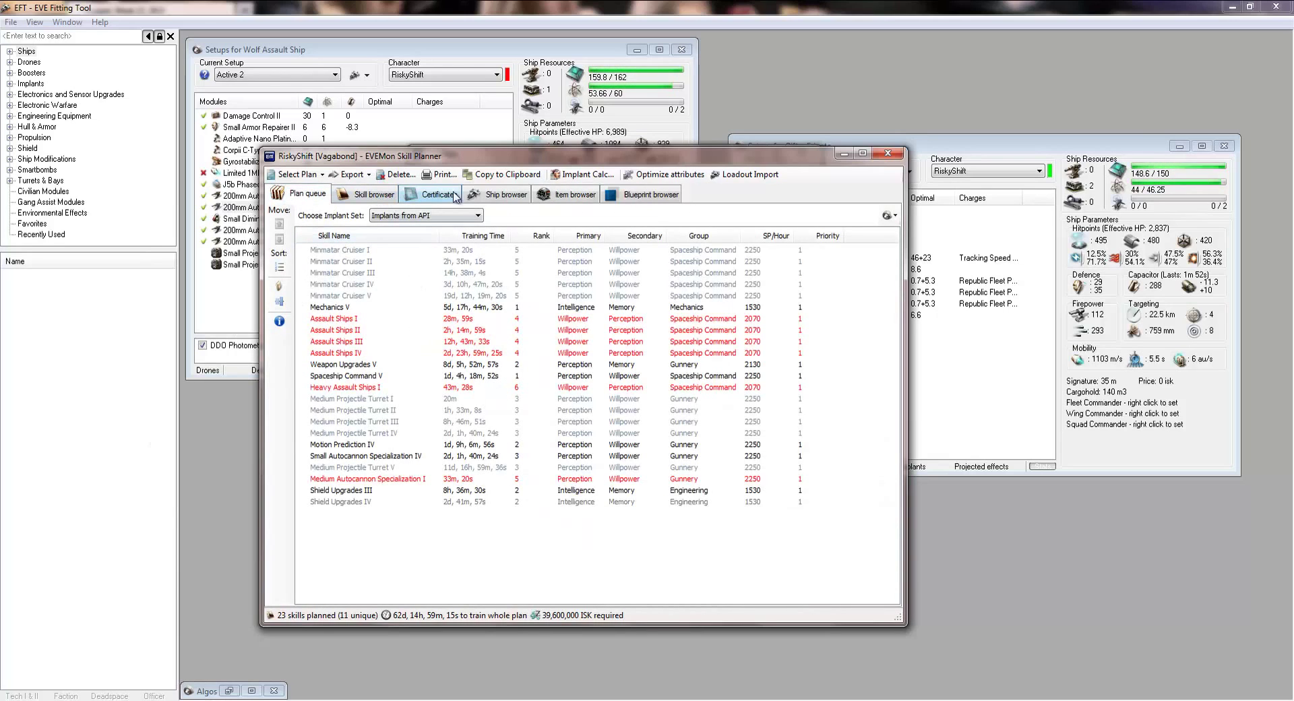
pyautogui.click(498, 194)
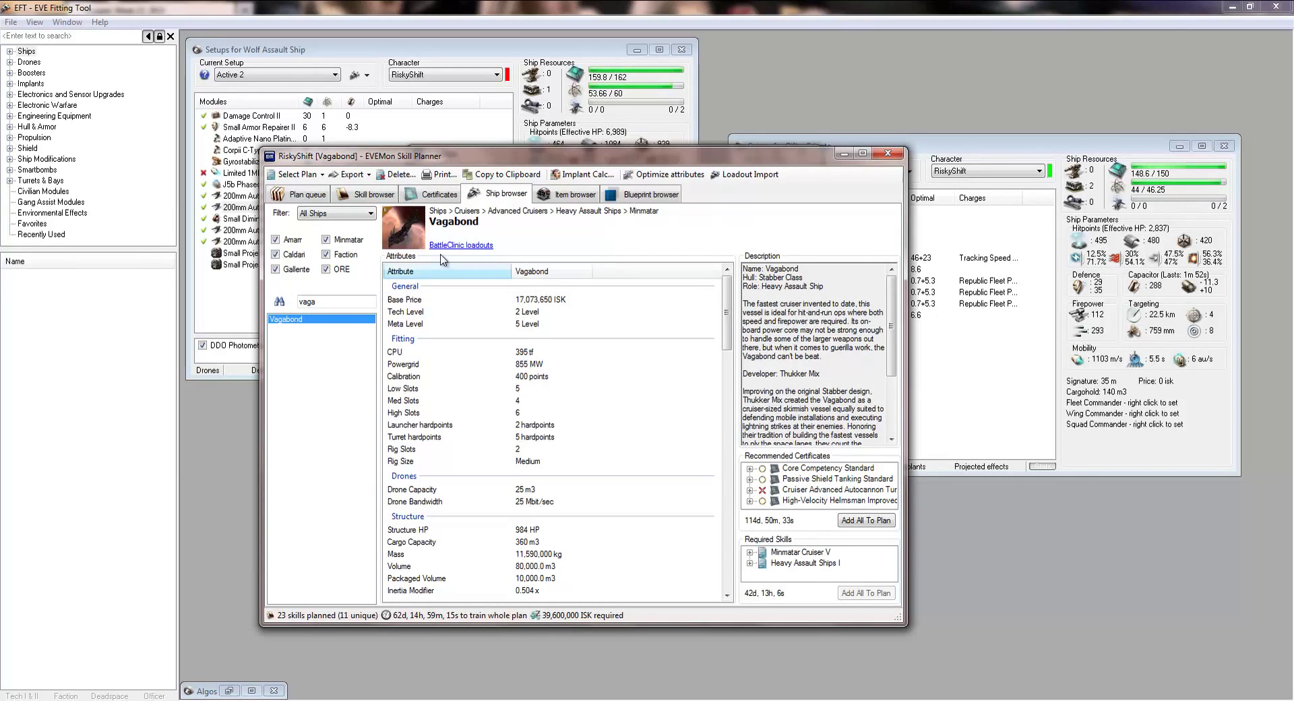
pyautogui.click(461, 244)
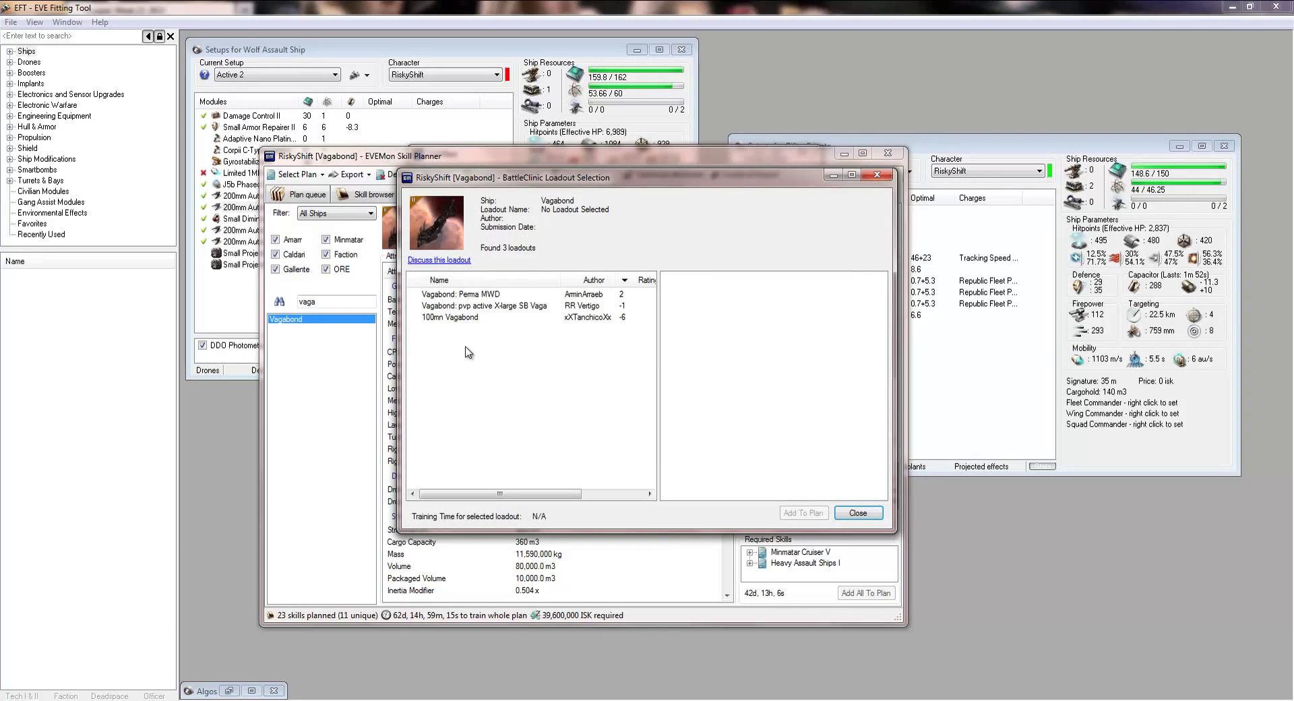
pyautogui.moveTo(499, 499); pyautogui.dragTo(373, 479)
pyautogui.click(464, 306)
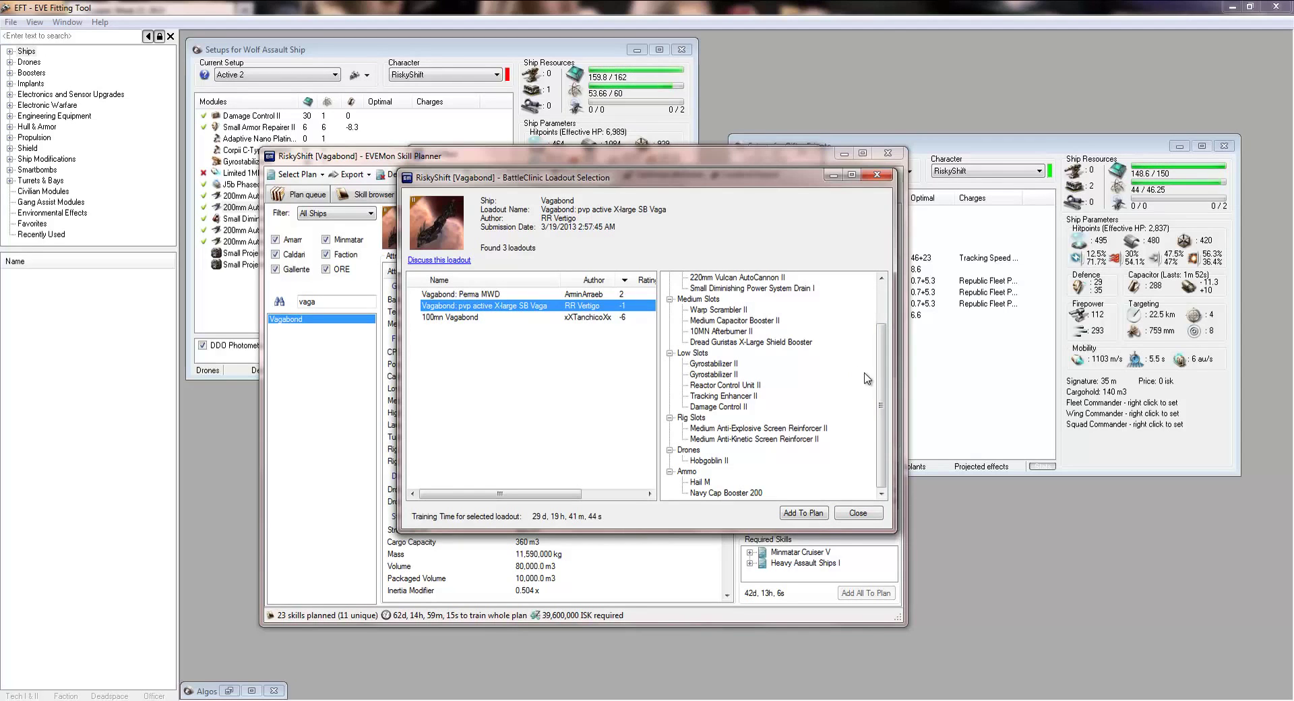
pyautogui.click(802, 513)
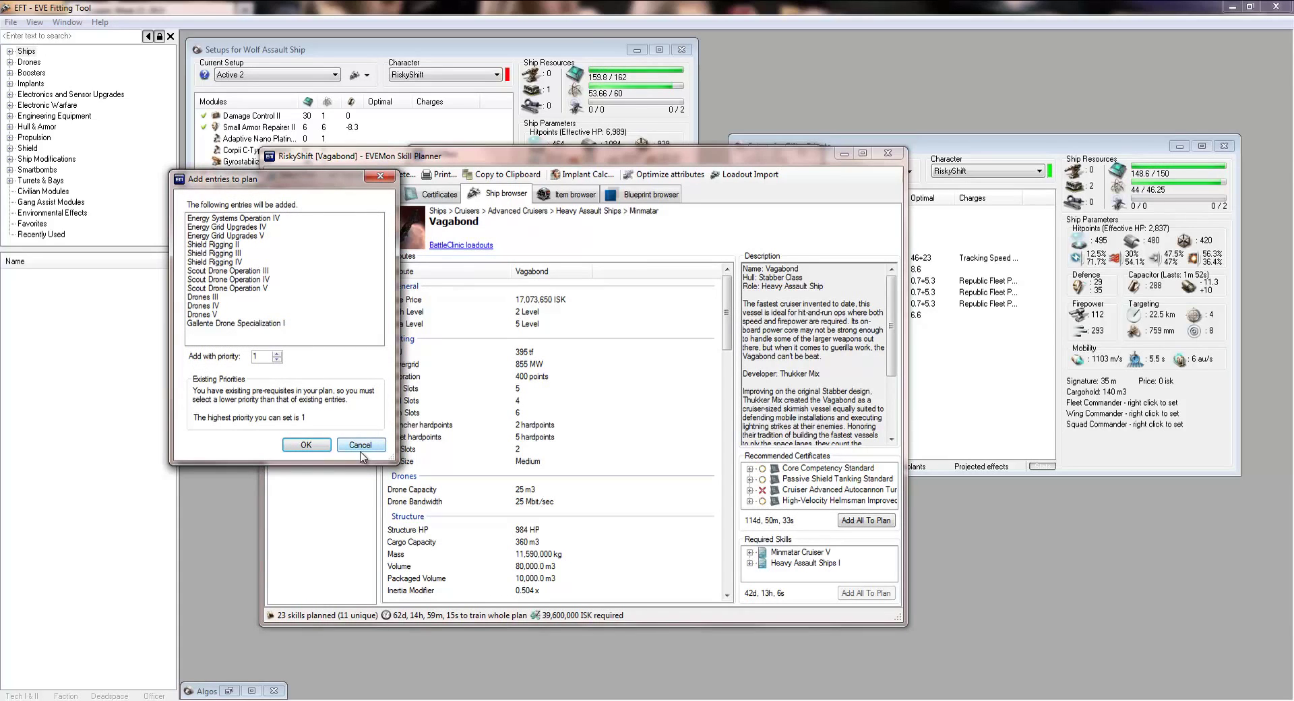
pyautogui.click(306, 446)
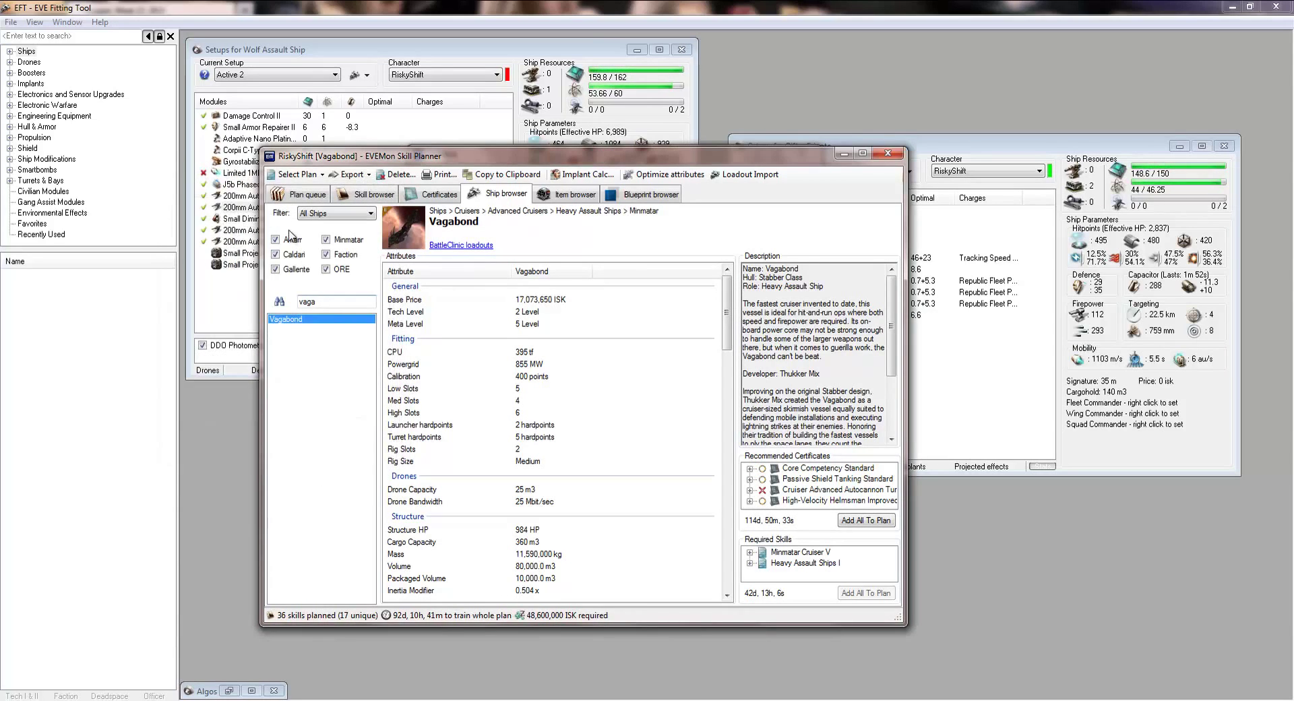
# - Review the Vagabond plan queue and look at the attribute optimization choices, closing them without picking one
pyautogui.click(305, 195)
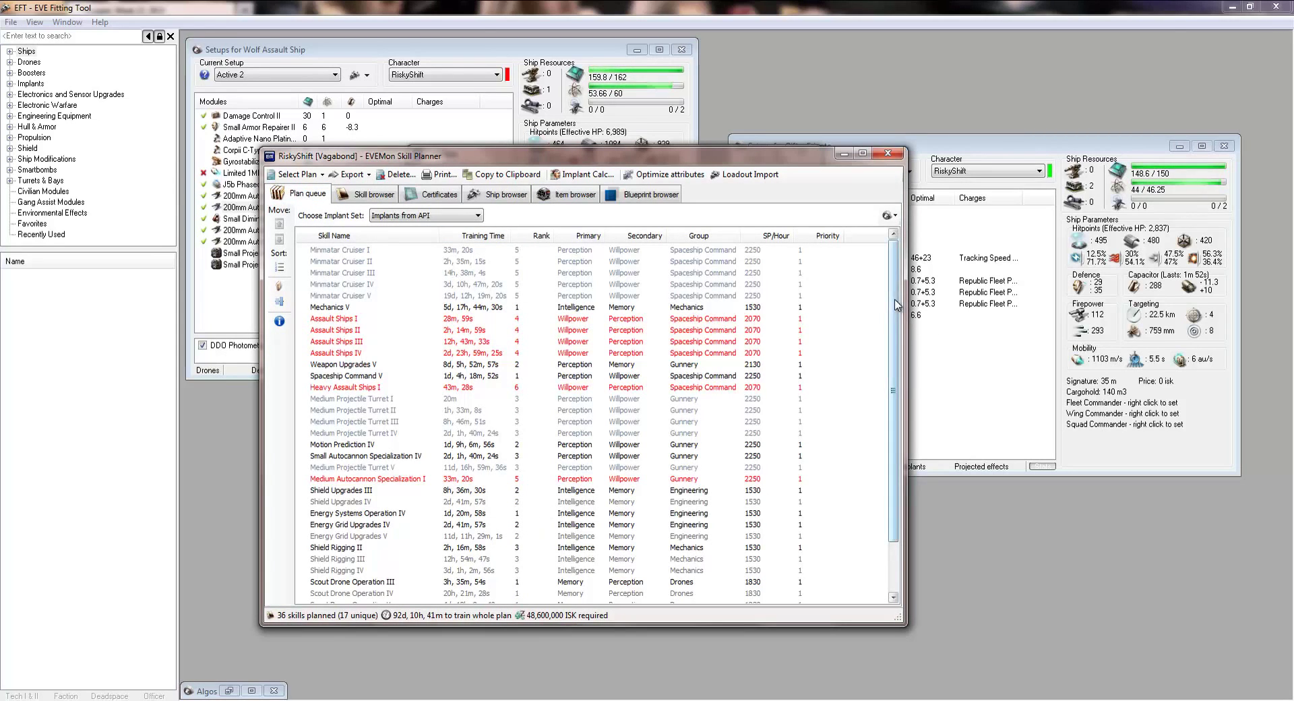
pyautogui.moveTo(891, 304); pyautogui.dragTo(892, 246)
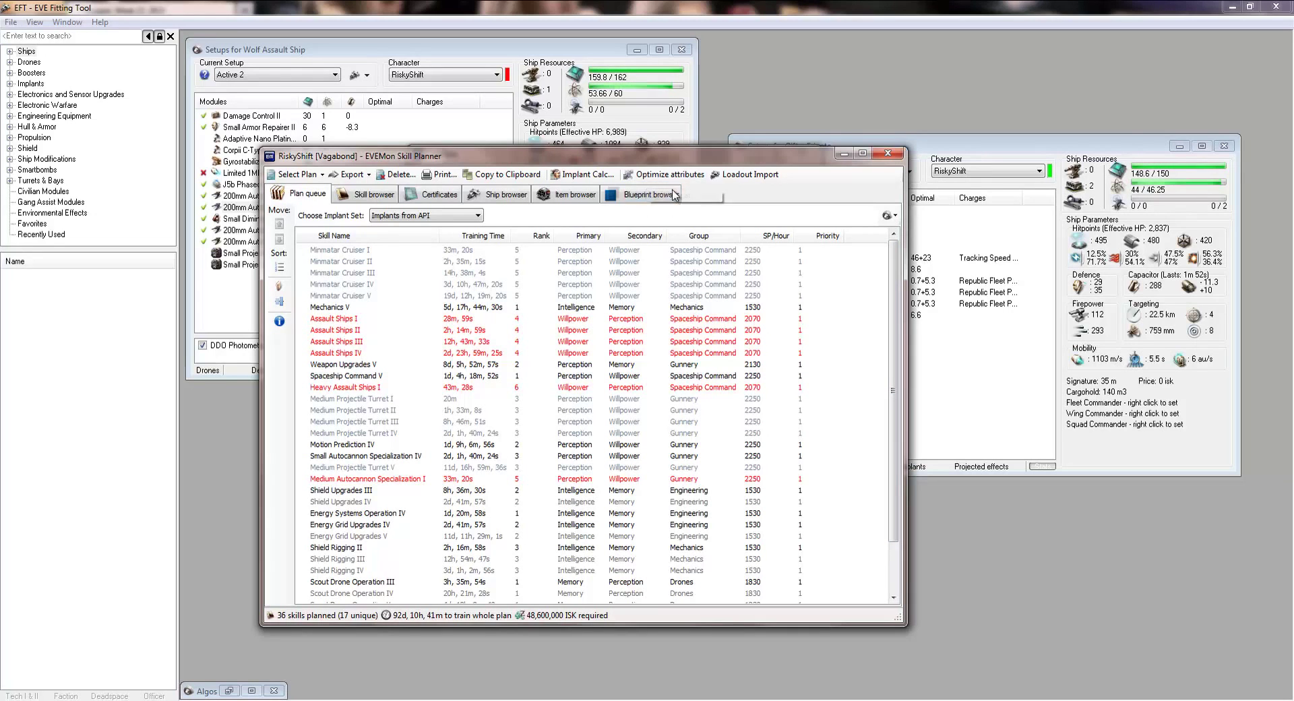
pyautogui.click(647, 174)
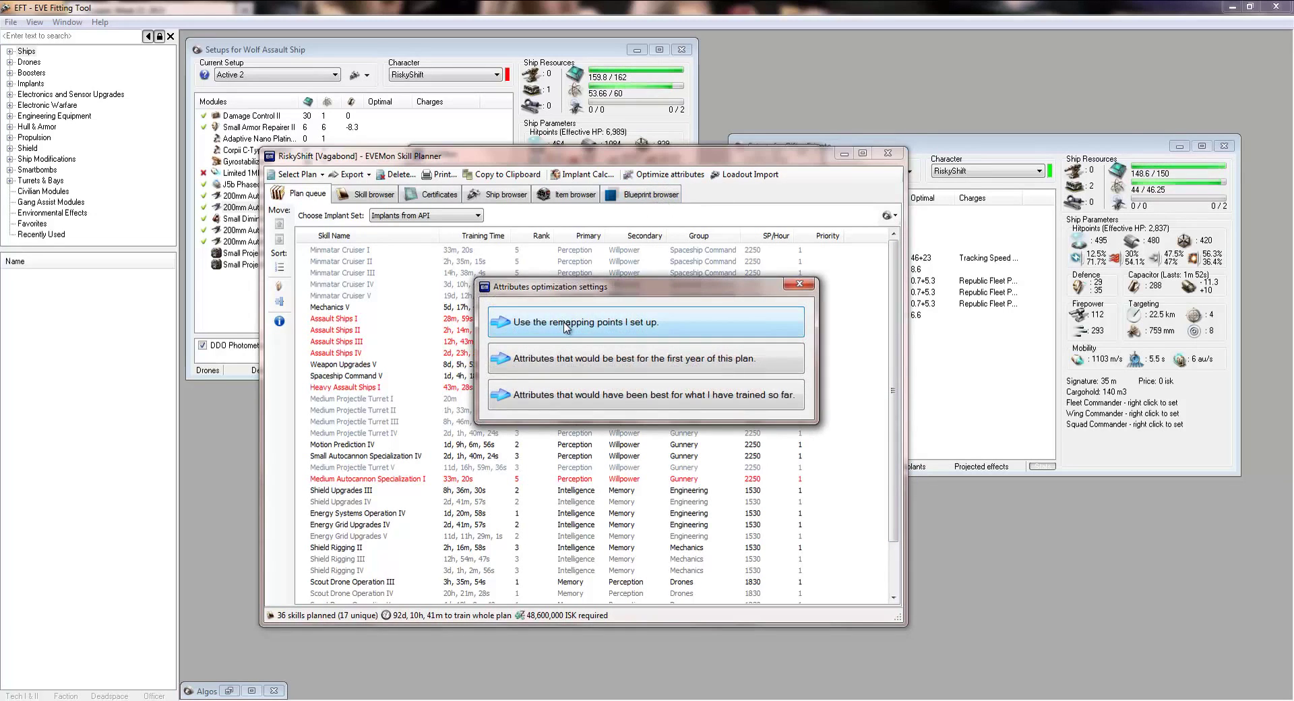
pyautogui.click(799, 283)
# - Check the available actions for Medium Projectile Turret I and select Shield Rigging II in the plan queue
pyautogui.click(566, 399)
pyautogui.rightClick(565, 399)
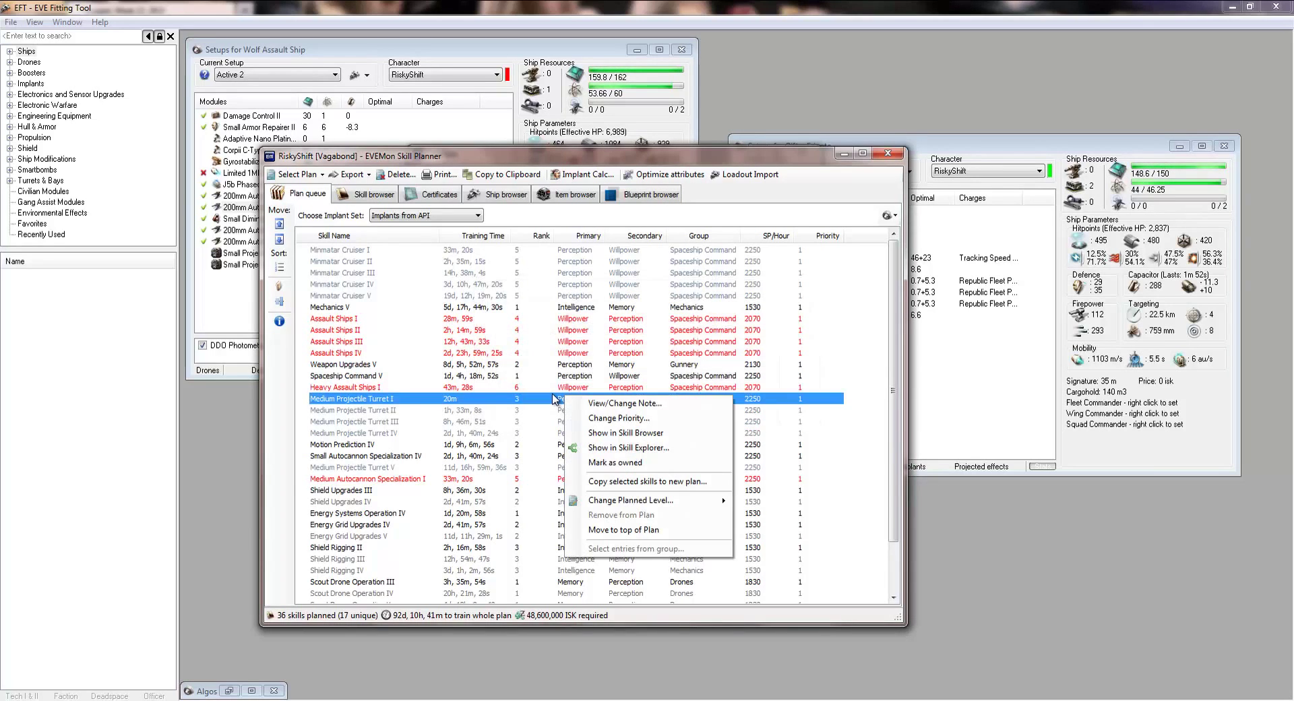
pyautogui.click(554, 398)
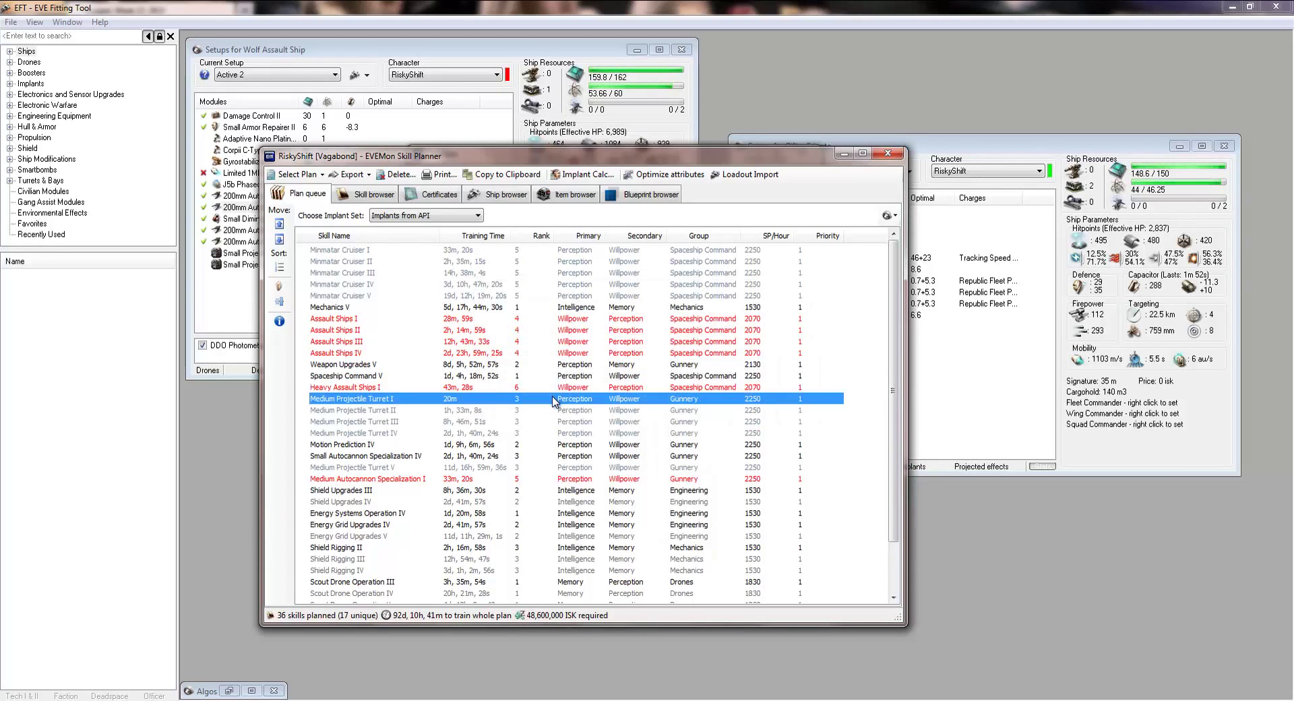
pyautogui.click(525, 547)
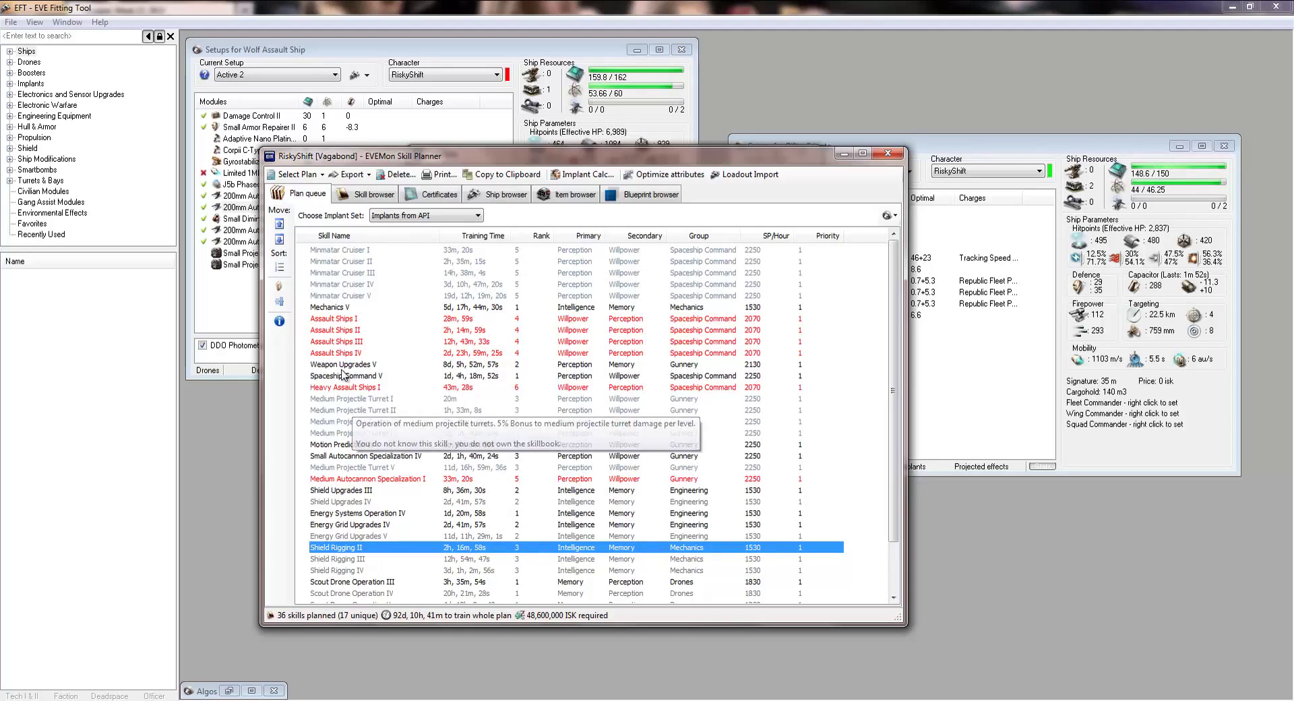
# - Look up Minmatar Cruiser IV from the Vagabond plan in the skill browser, then return to the plan queue and select Assault Ships IV
pyautogui.click(354, 285)
pyautogui.rightClick(354, 285)
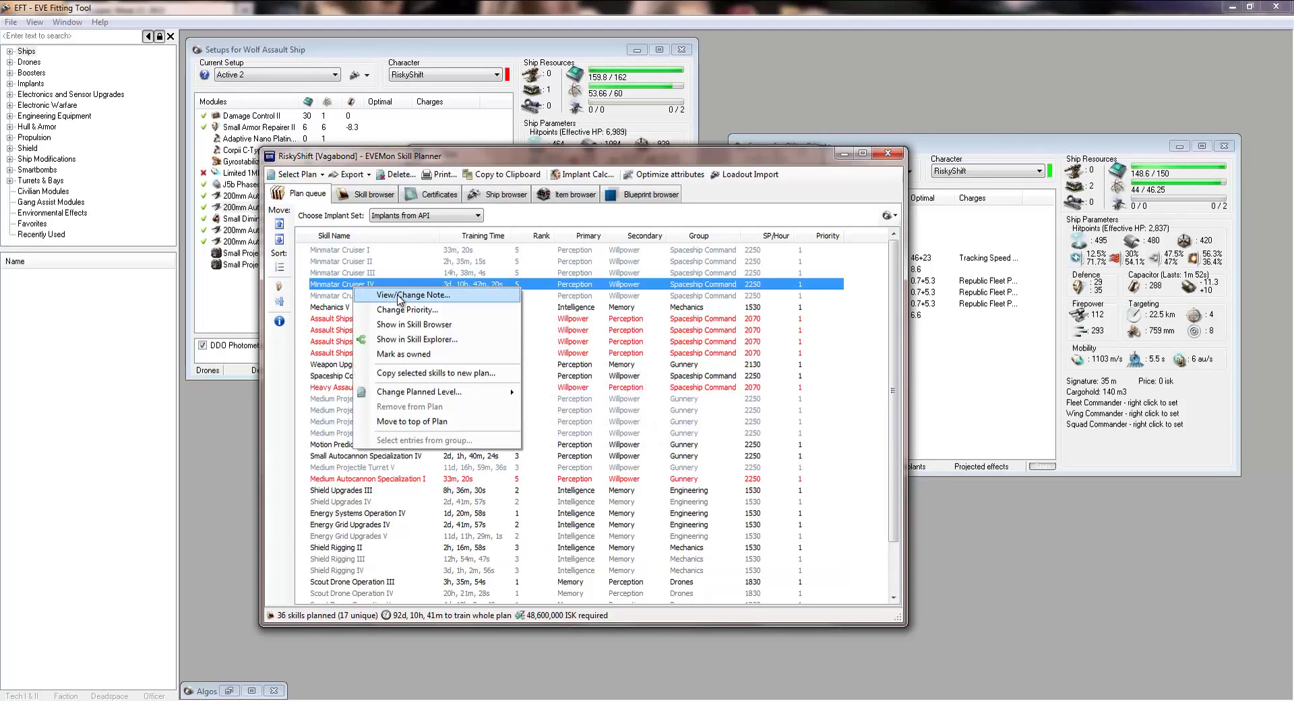
pyautogui.click(410, 327)
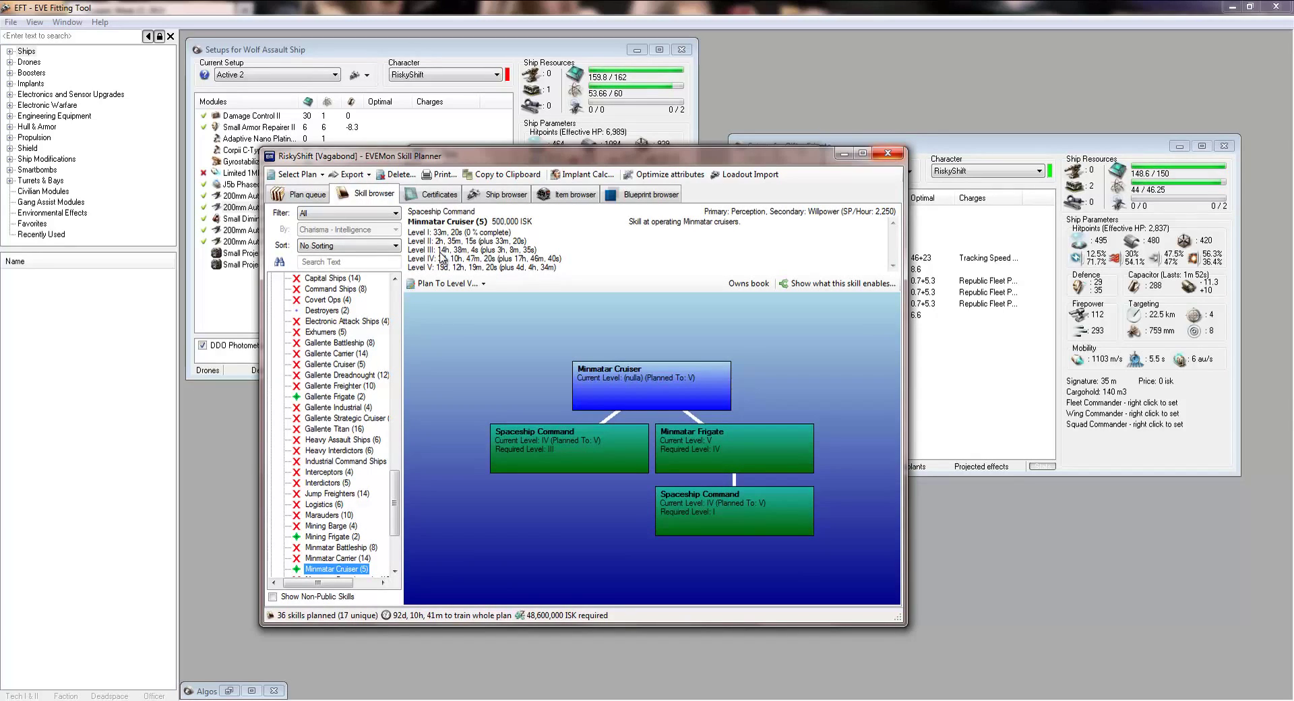
pyautogui.click(325, 200)
pyautogui.click(353, 355)
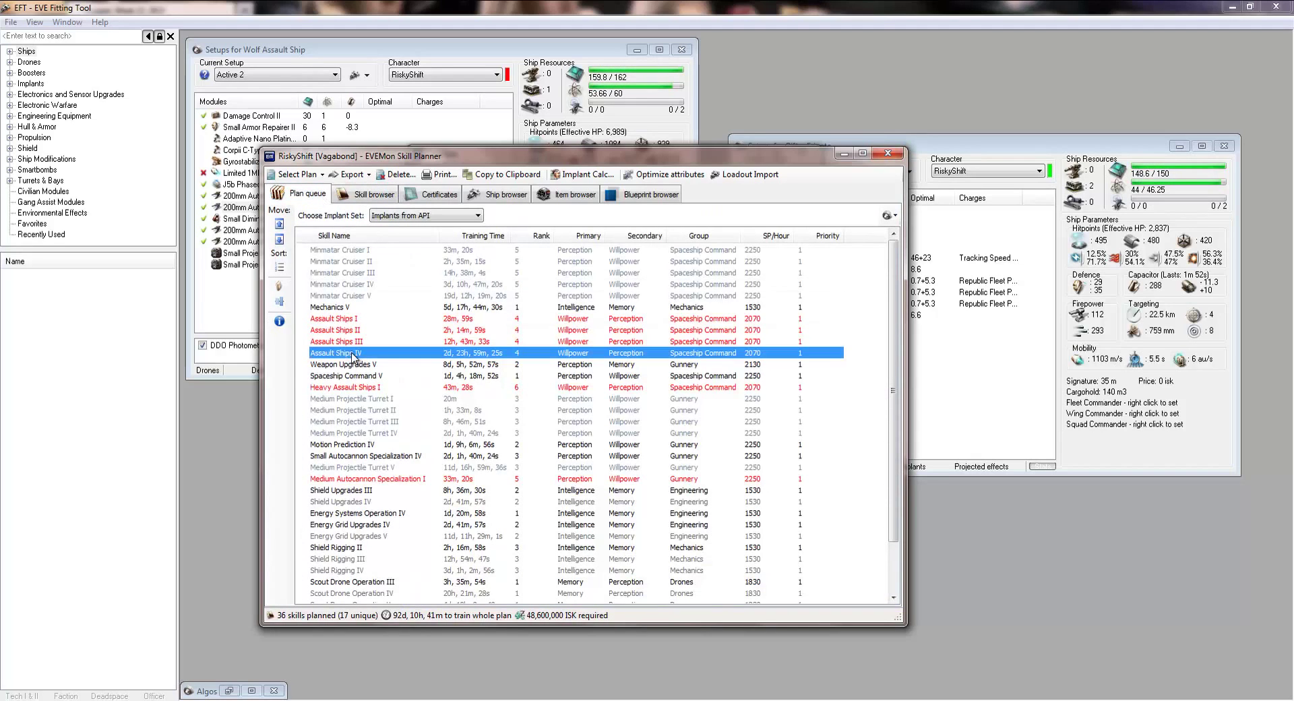
# - Check the available actions for Shield Rigging II and show Energy Grid Upgrades V in the skill browser
pyautogui.scroll(-2, 391, 425)
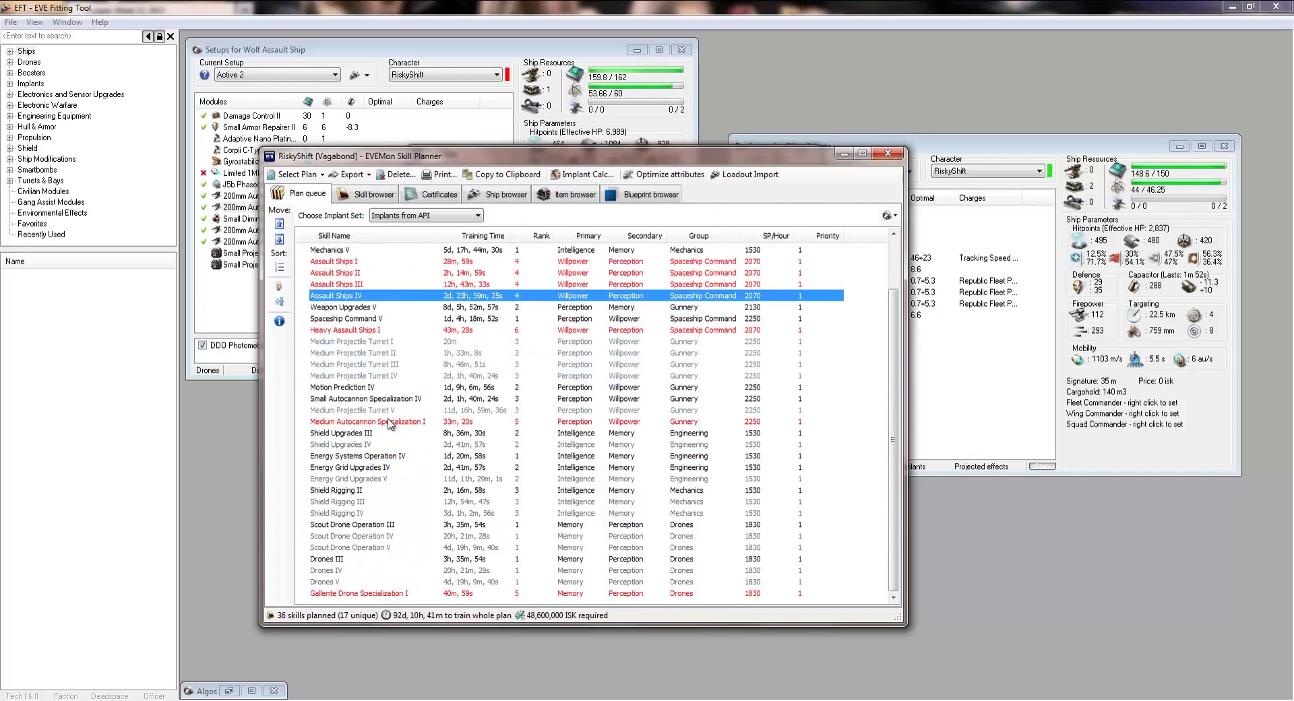
pyautogui.click(330, 497)
pyautogui.rightClick(330, 497)
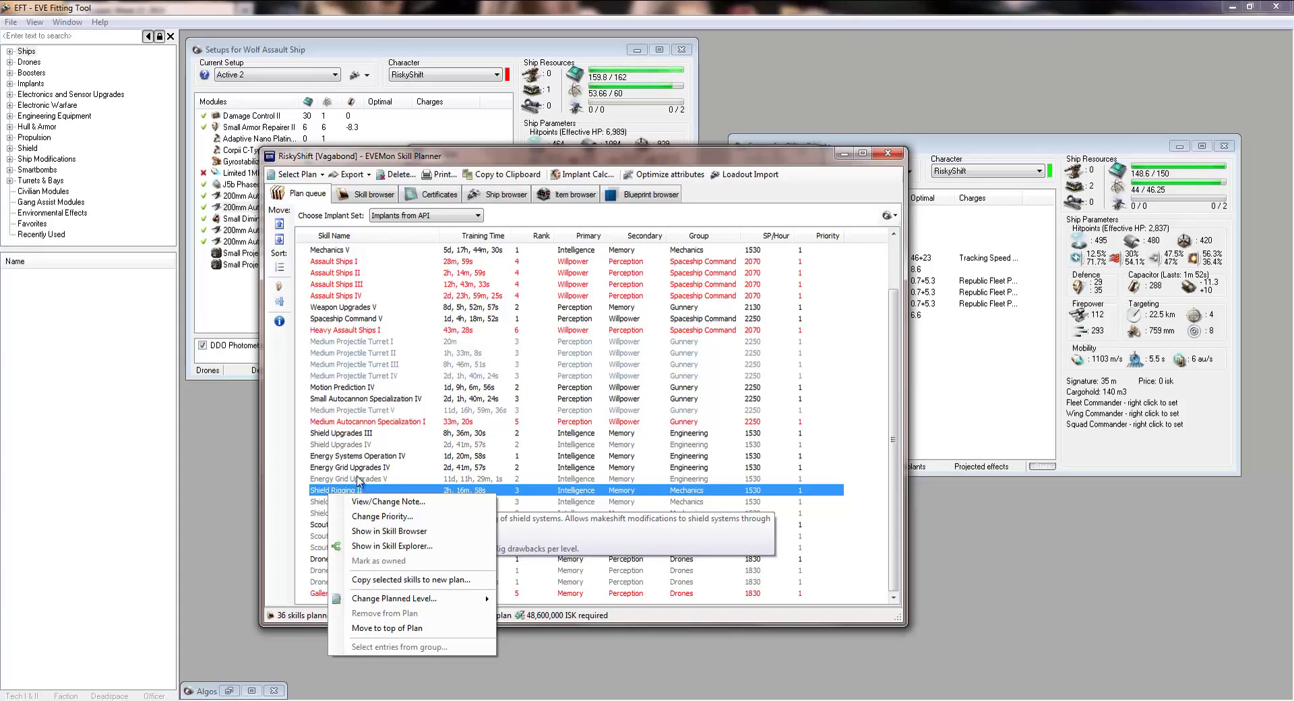
pyautogui.click(367, 479)
pyautogui.rightClick(363, 478)
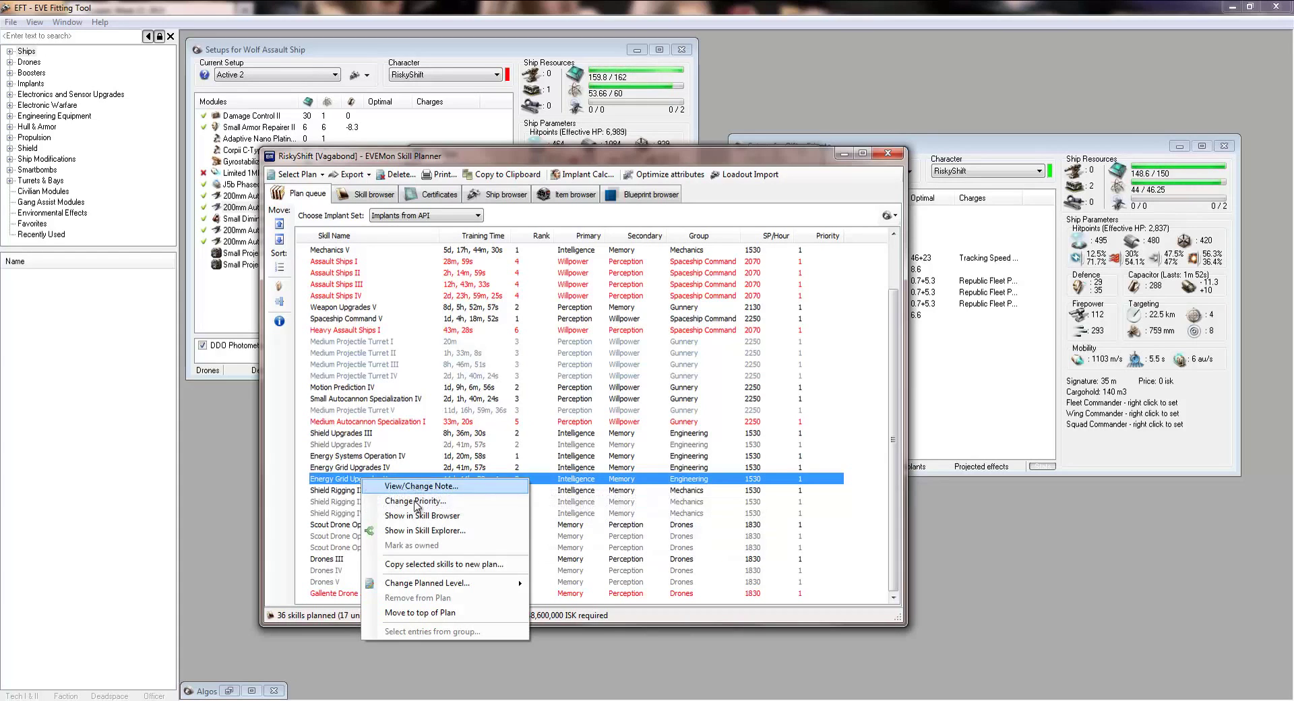
pyautogui.click(421, 516)
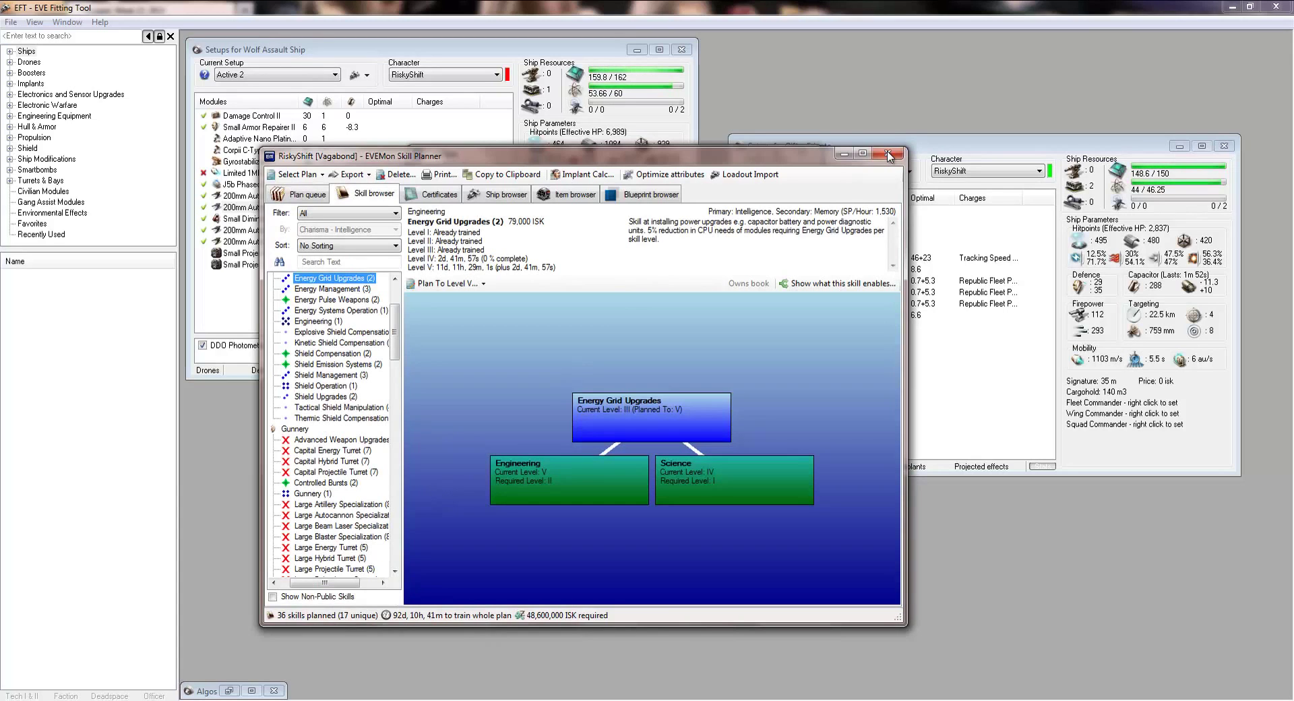
# - Return to the start of the Vagabond plan queue, then switch to the EVE Fitting Tool with the Wolf and Rifter setups
pyautogui.click(288, 194)
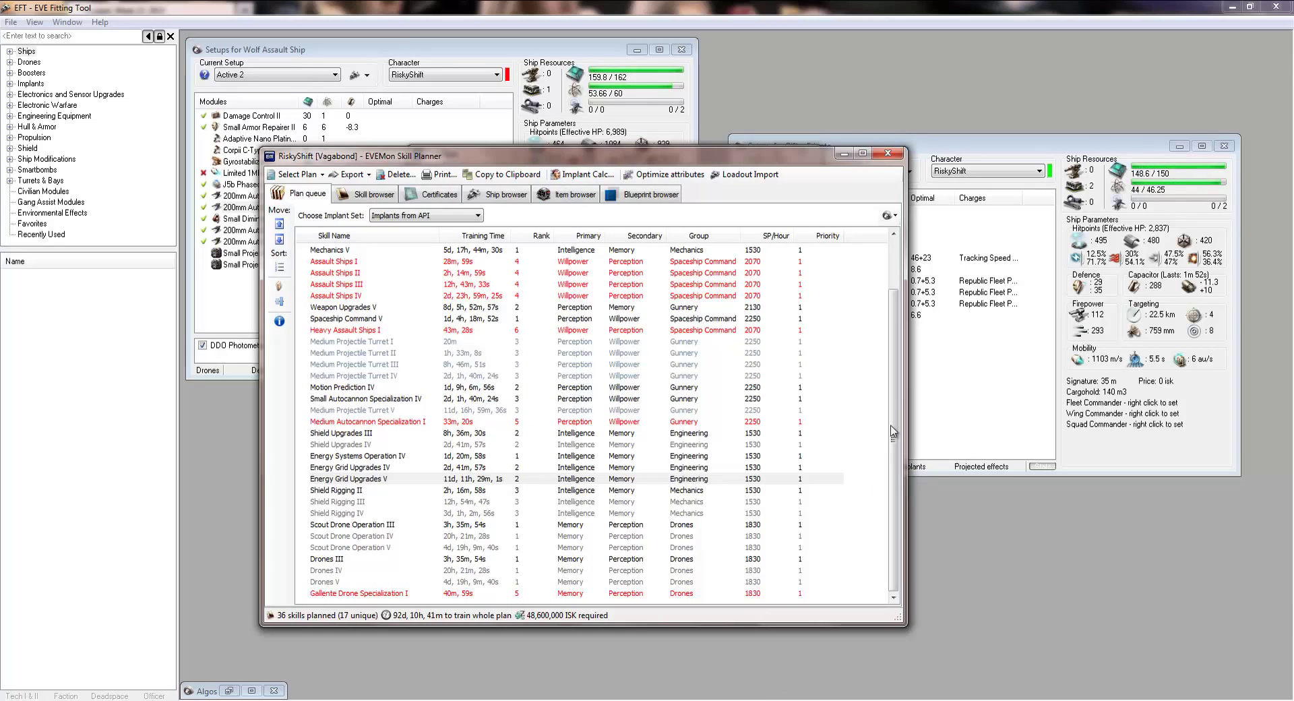
pyautogui.moveTo(895, 367); pyautogui.dragTo(882, 229)
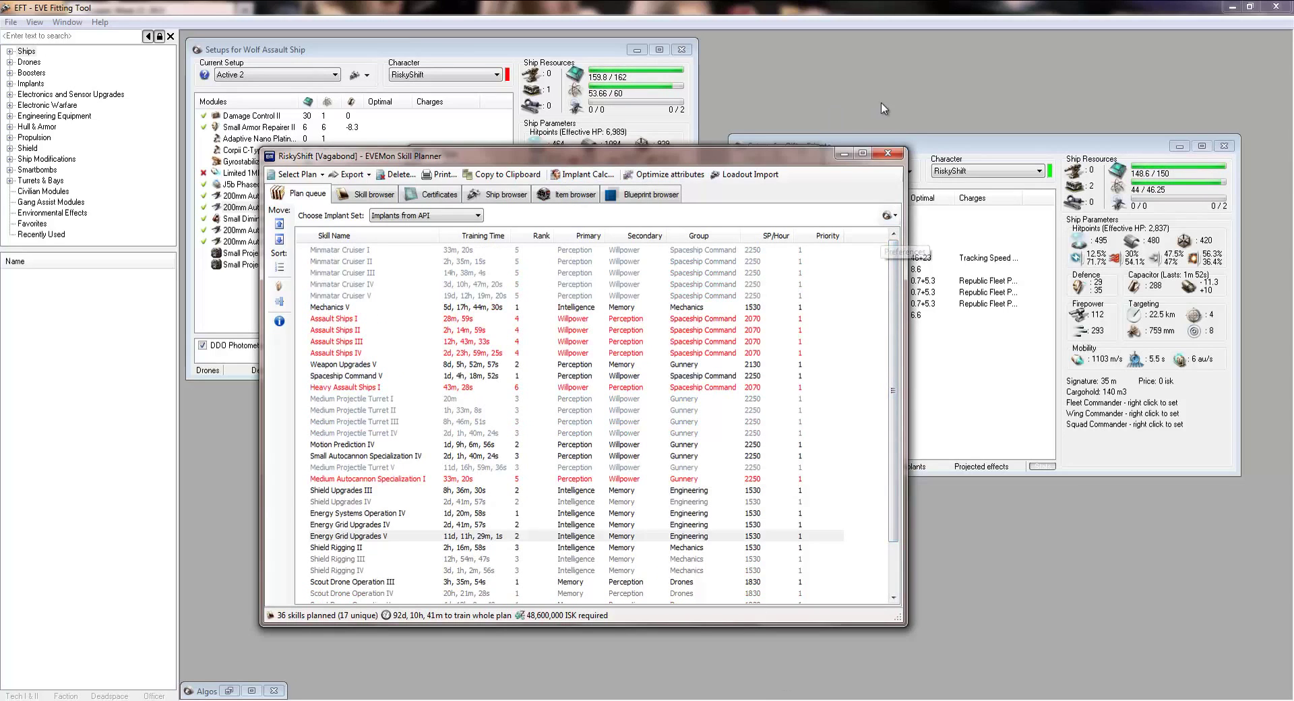
pyautogui.click(818, 95)
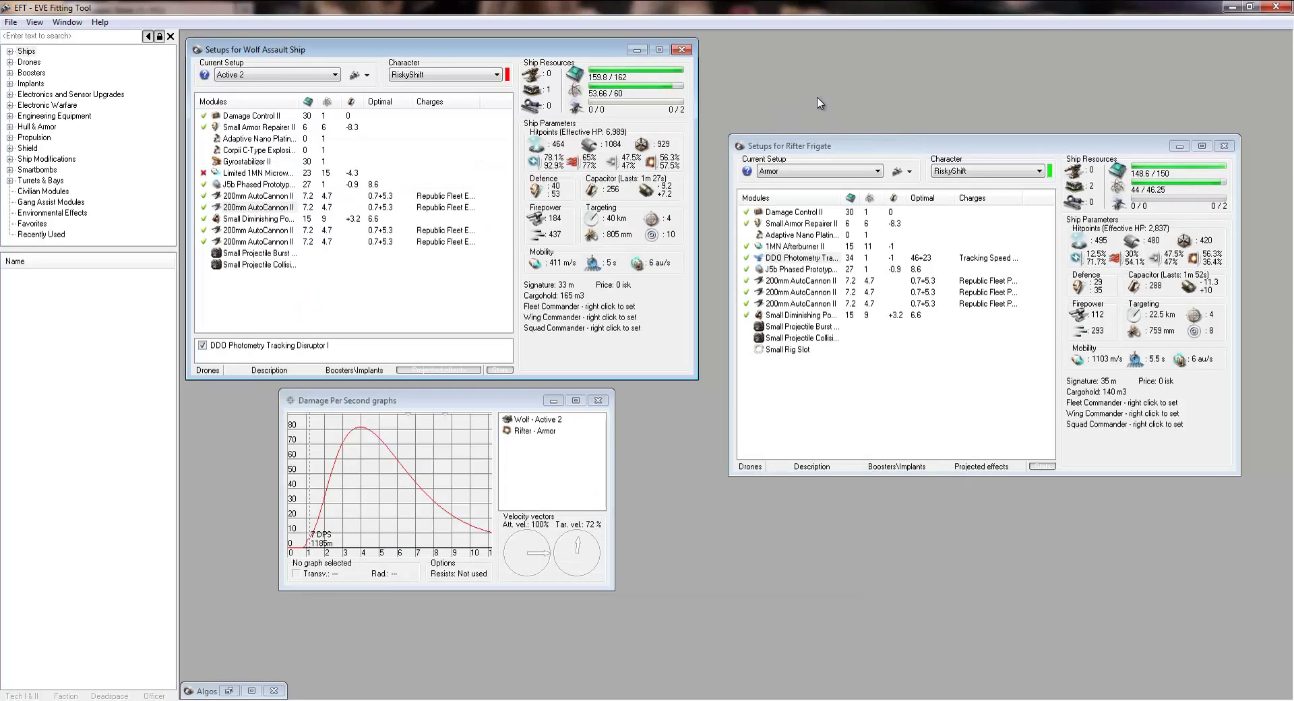